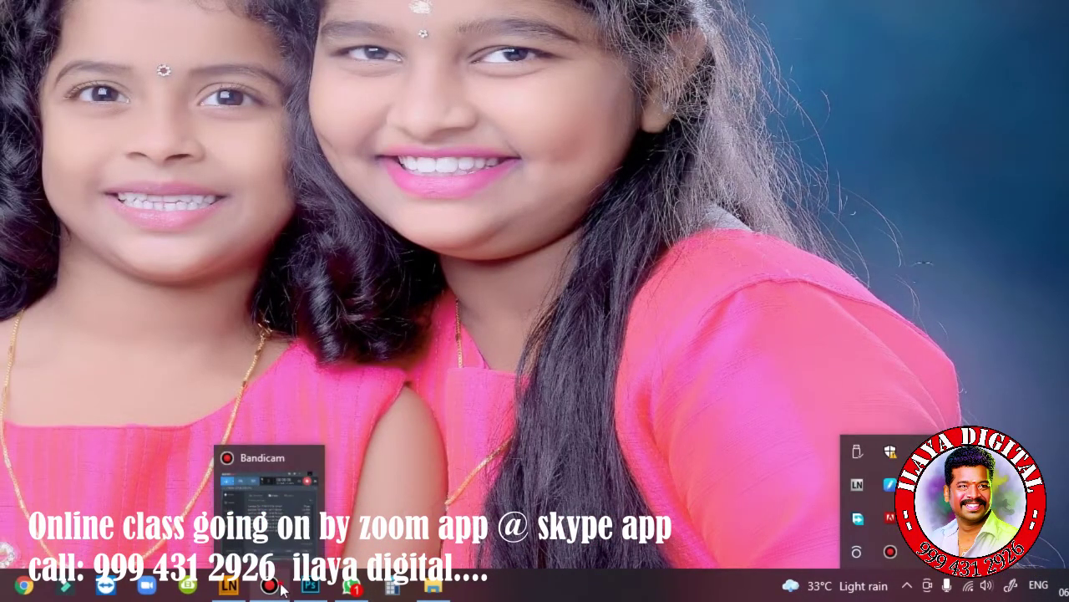
Start a Bandicam screen recording, minimize the recorder, and open the portrait photo from the desktop.
left_click(282, 589)
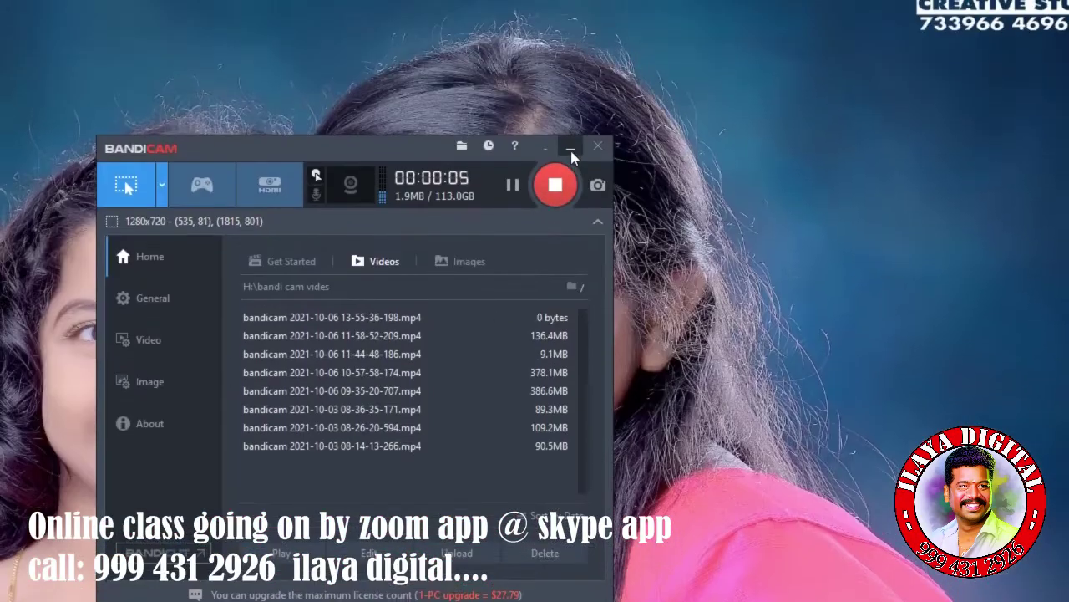
left_click(570, 149)
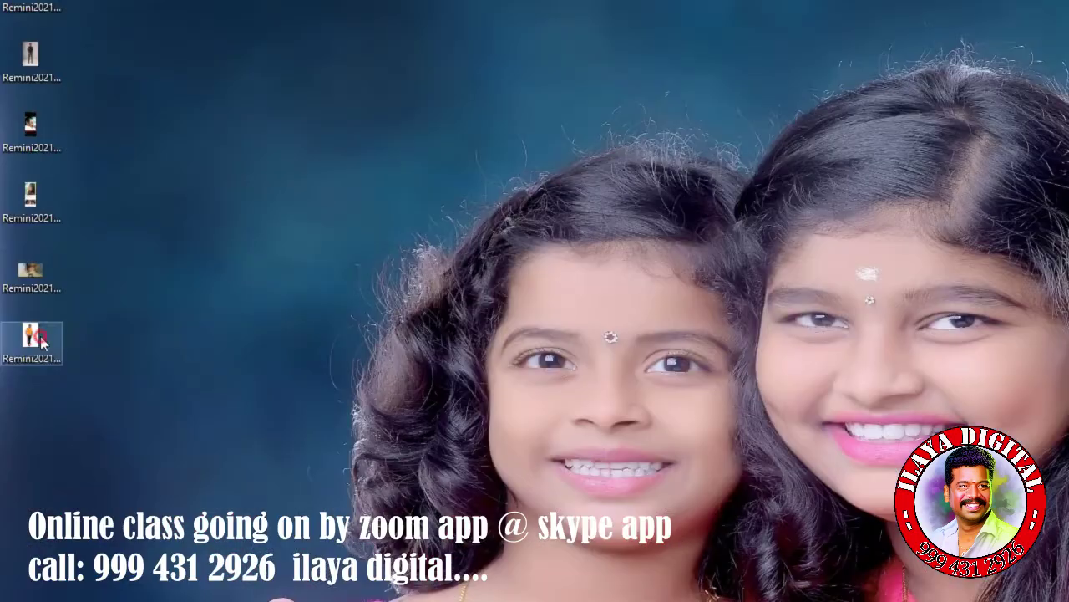
double_click(34, 343)
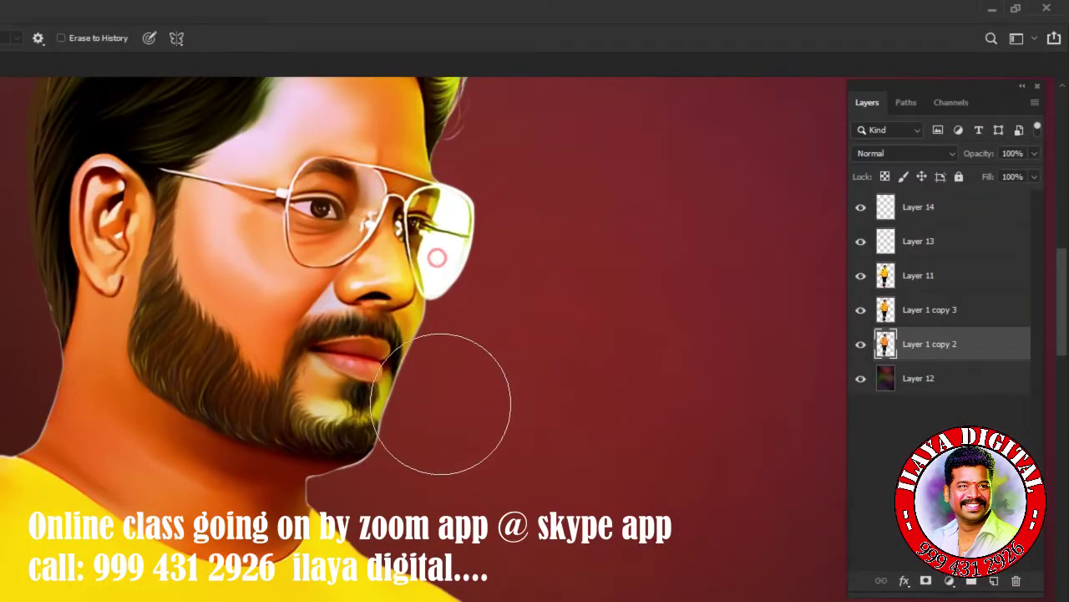
Hide Layer 1 copy 3 and toggle Layer 11 to compare the painting with the original photo.
scroll(535, 435, "up", 3)
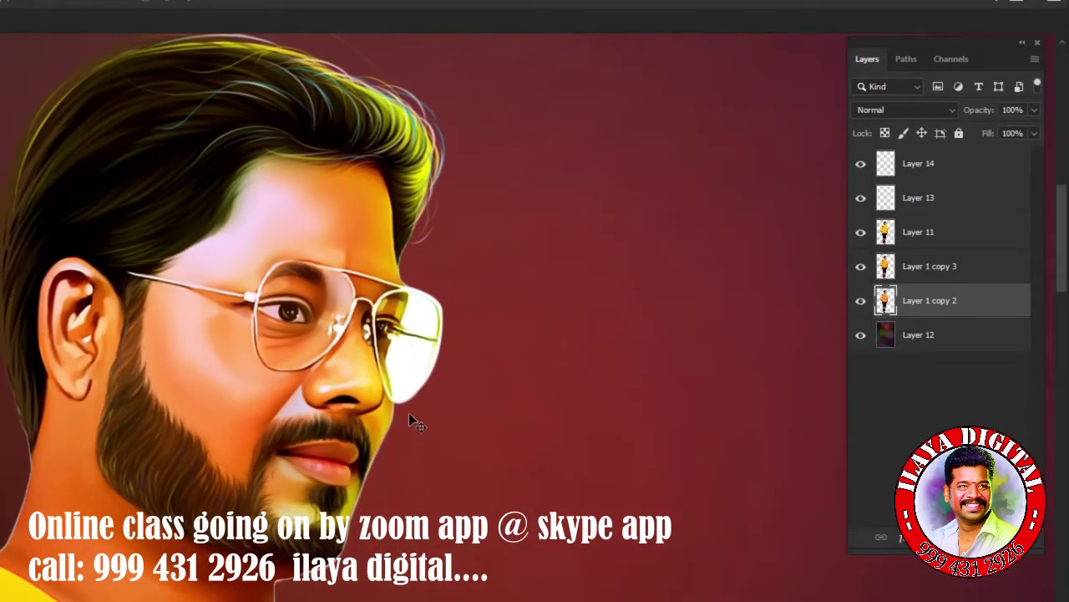
scroll(497, 430, "up", 3)
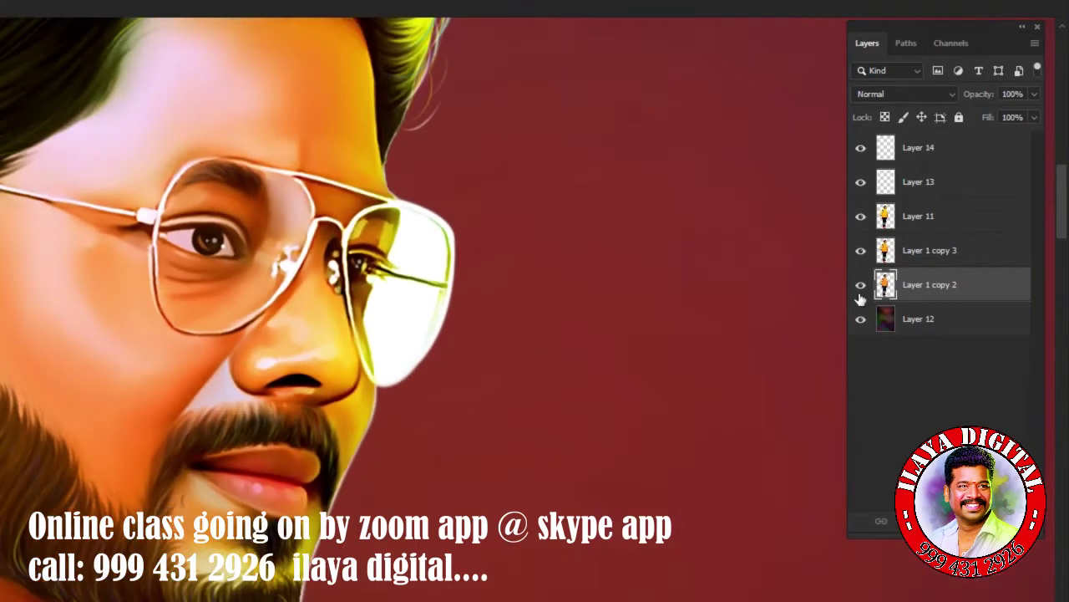
left_click(862, 249)
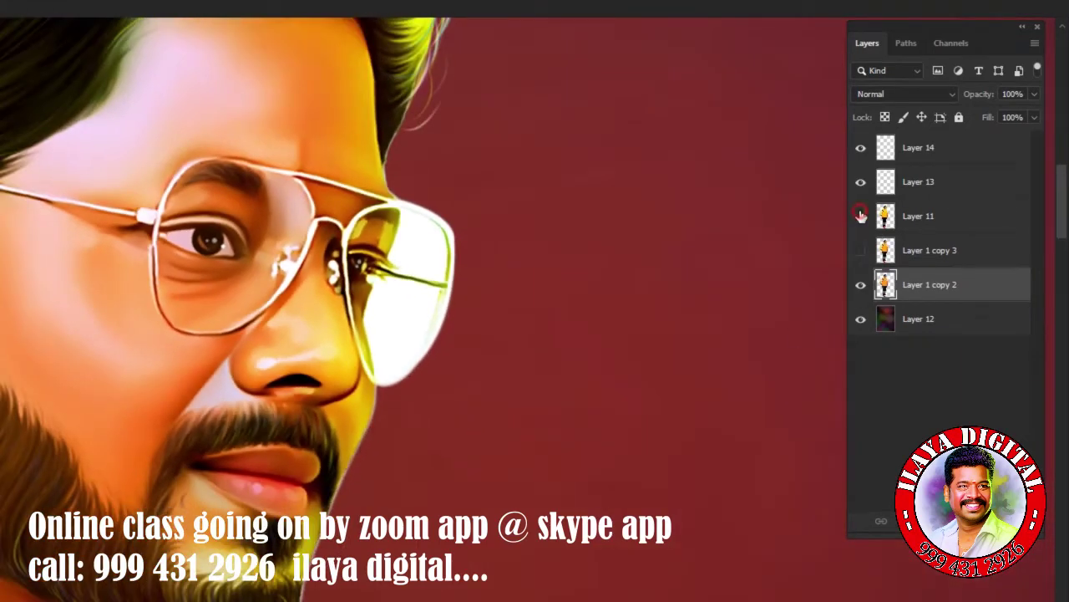
left_click(861, 216)
left_click(860, 215)
left_click(861, 216)
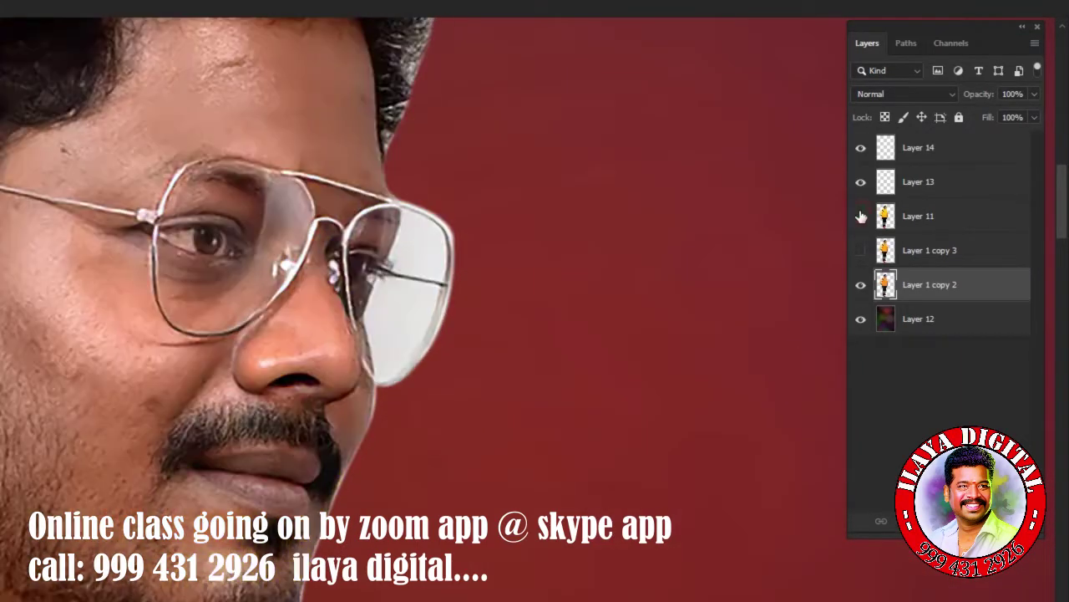
left_click(861, 215)
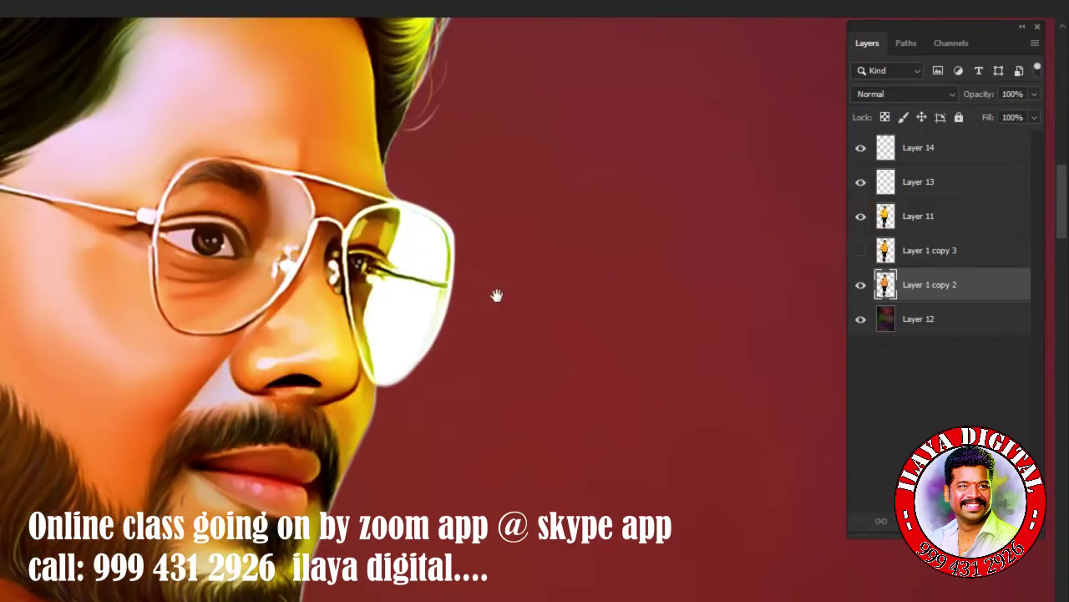
Pan and zoom around the hair and forehead to inspect the painted detail.
left_click_drag(496, 300, 498, 435)
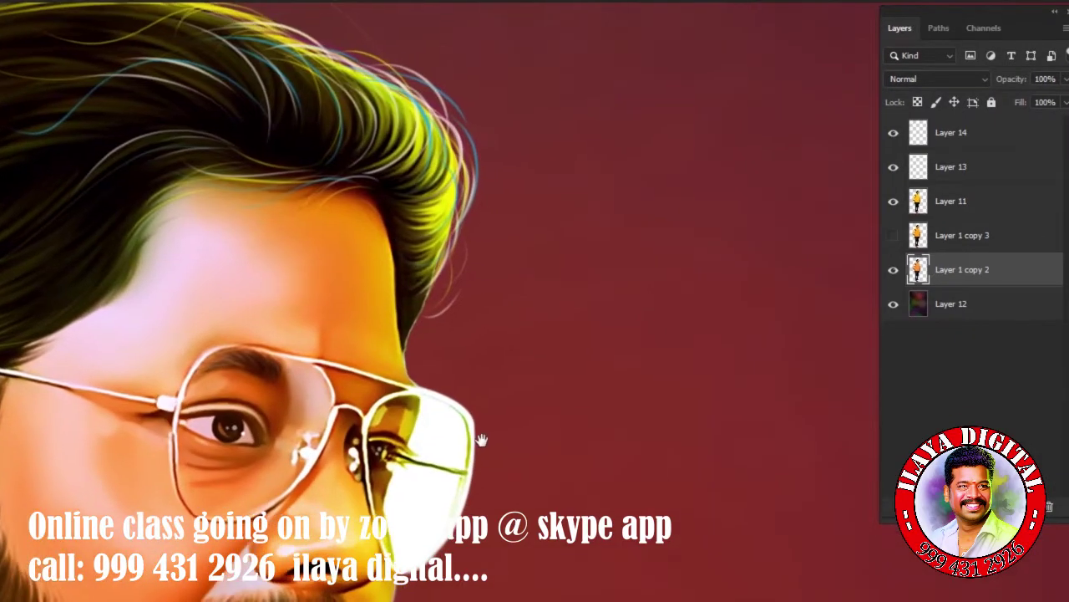
left_click_drag(451, 213, 503, 221)
scroll(503, 221, "up", 5)
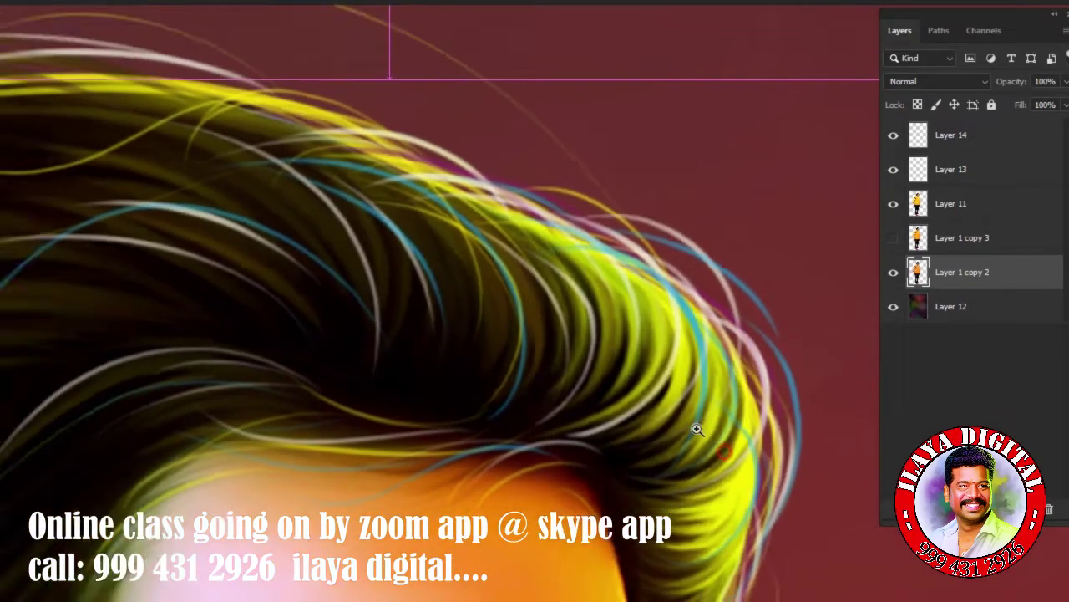
left_click_drag(699, 429, 635, 450)
scroll(635, 450, "up", 4)
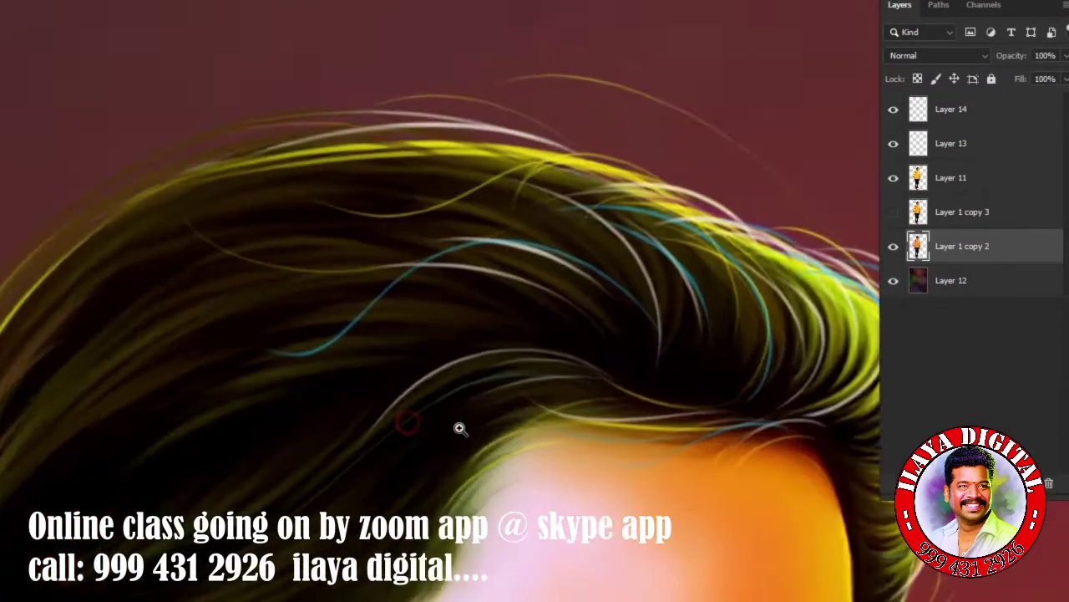
left_click_drag(568, 446, 332, 334)
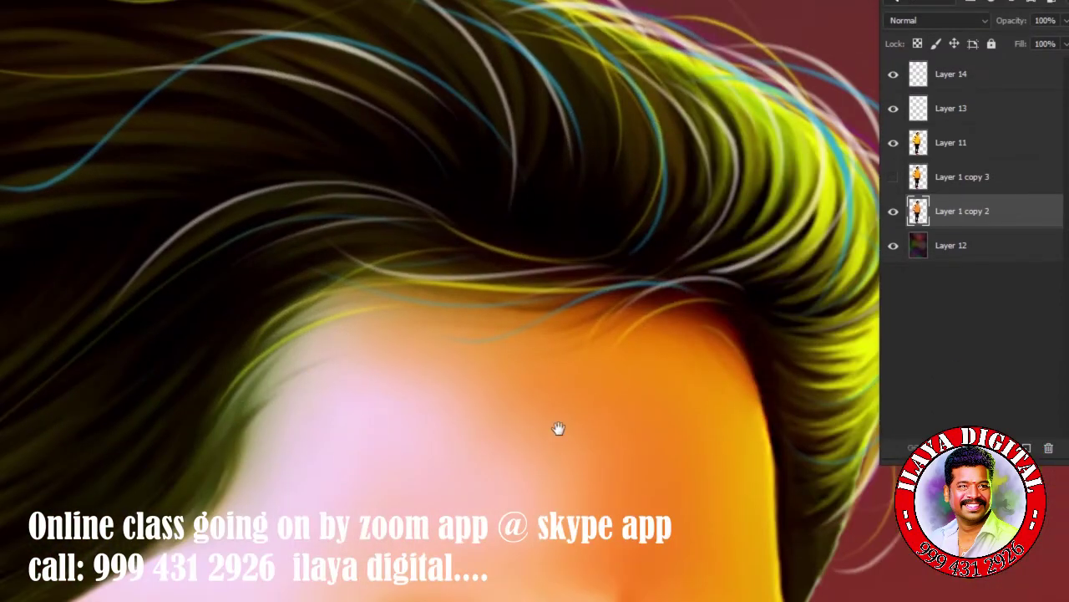
scroll(556, 430, "down", 3)
scroll(493, 372, "up", 3)
scroll(493, 372, "down", 3)
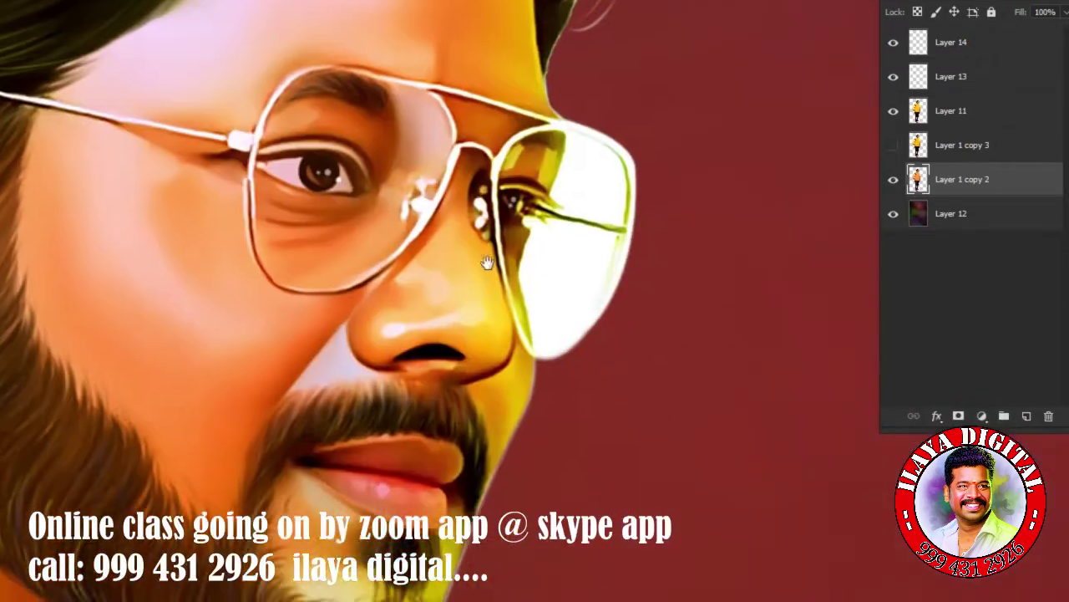
scroll(466, 449, "down", 4)
scroll(443, 442, "down", 2)
scroll(480, 380, "down", 5)
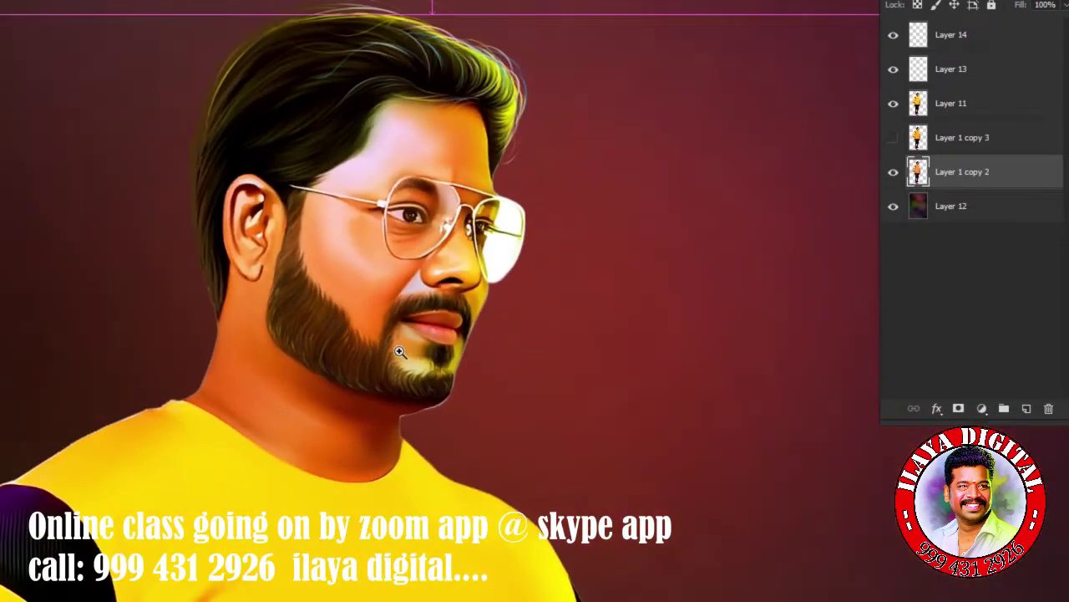
scroll(413, 314, "up", 1)
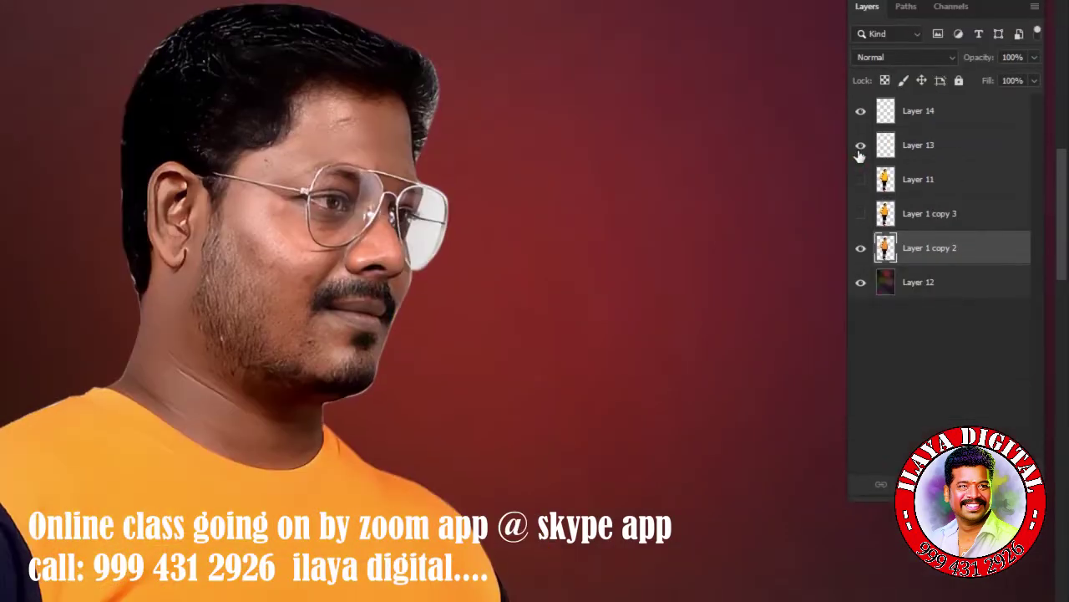
Hide Layers 14, 13 and 11, compare copies 2 and 3, and duplicate Layer 1 copy 2 into copy 4.
left_click_drag(860, 214, 860, 146)
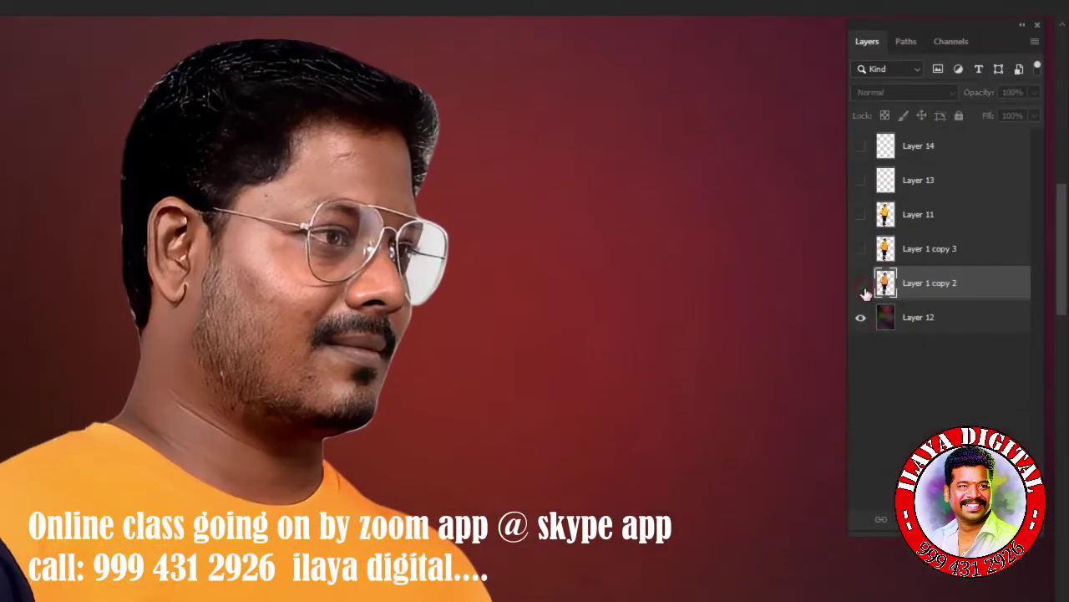
left_click(861, 284)
left_click(861, 283)
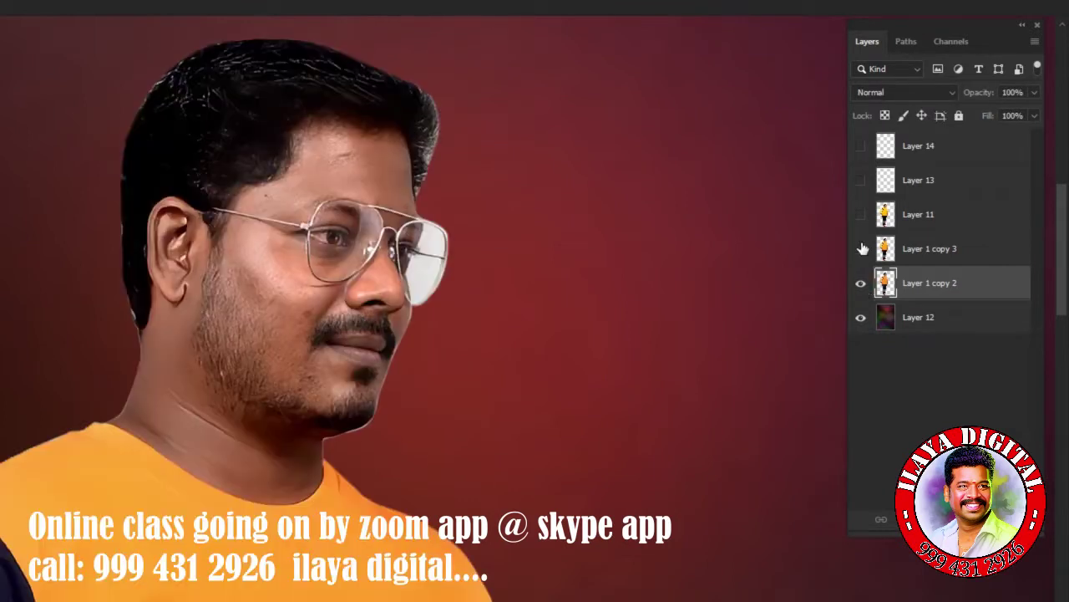
left_click(861, 249)
left_click(861, 249)
key("ctrl+j")
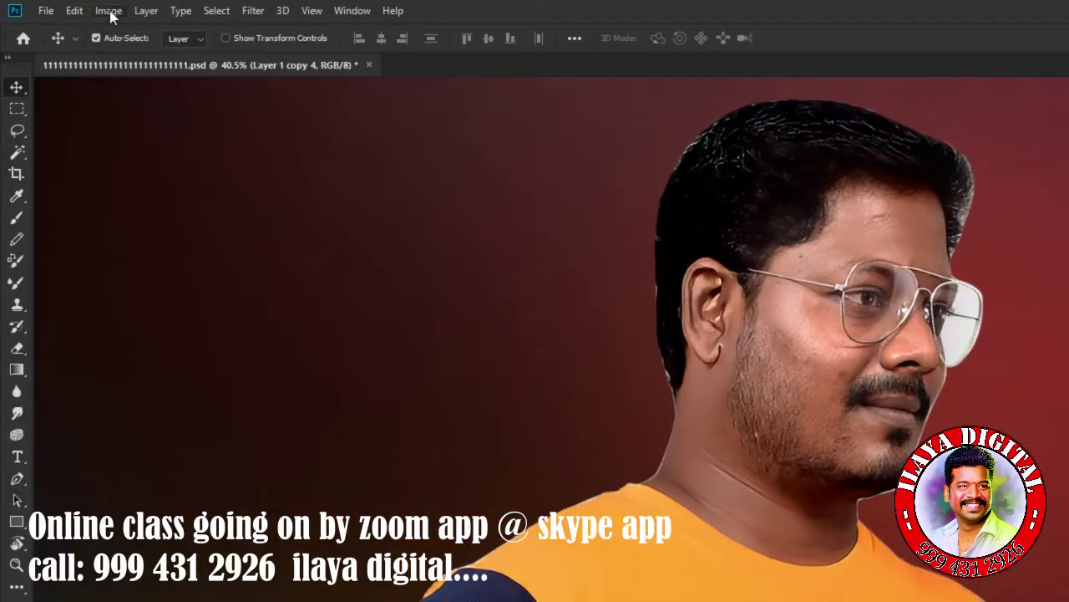
Apply Brightness/Contrast to Layer 1 copy 4 with contrast around 41 and slightly higher brightness.
left_click(109, 11)
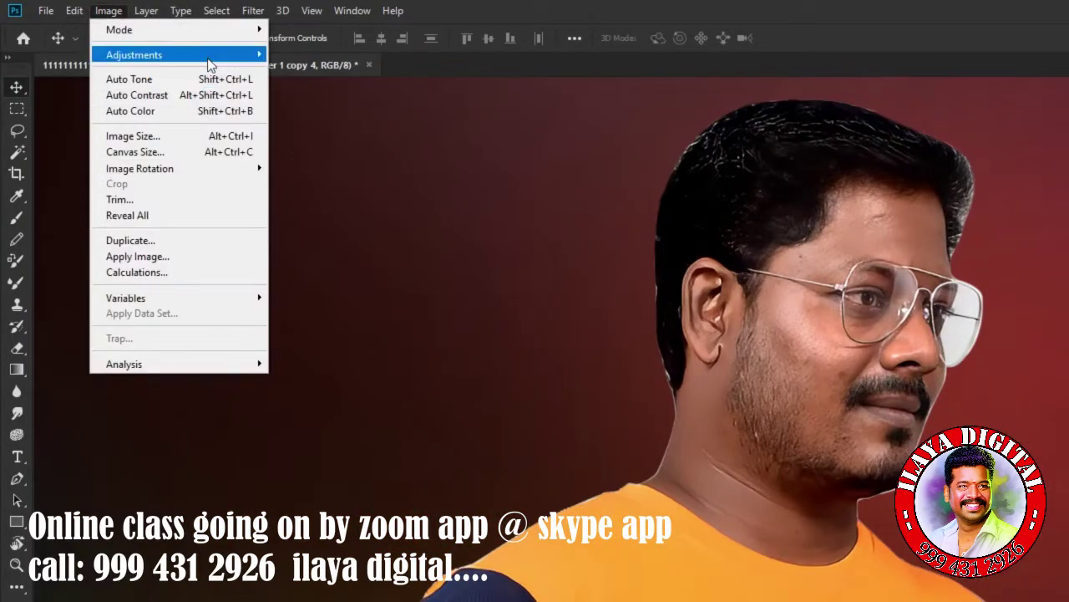
mouse_move(133, 55)
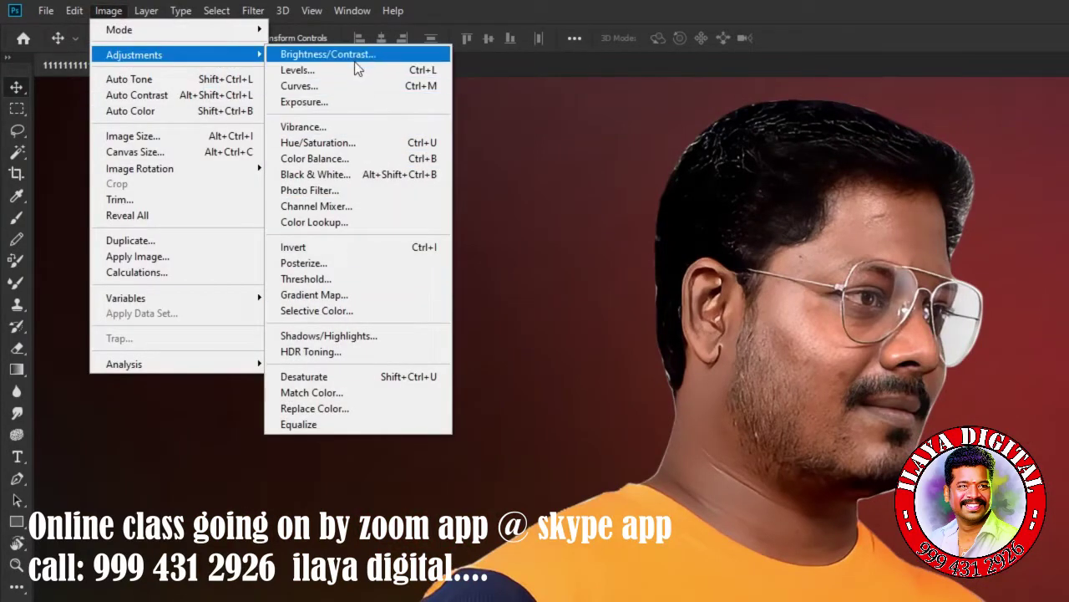
left_click(358, 55)
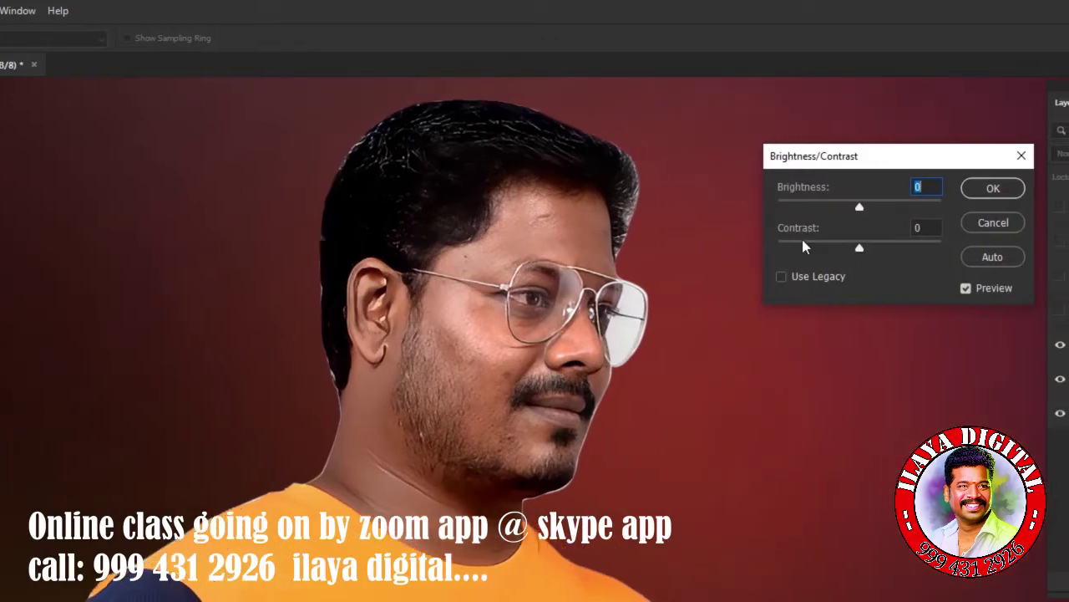
left_click_drag(868, 248, 880, 247)
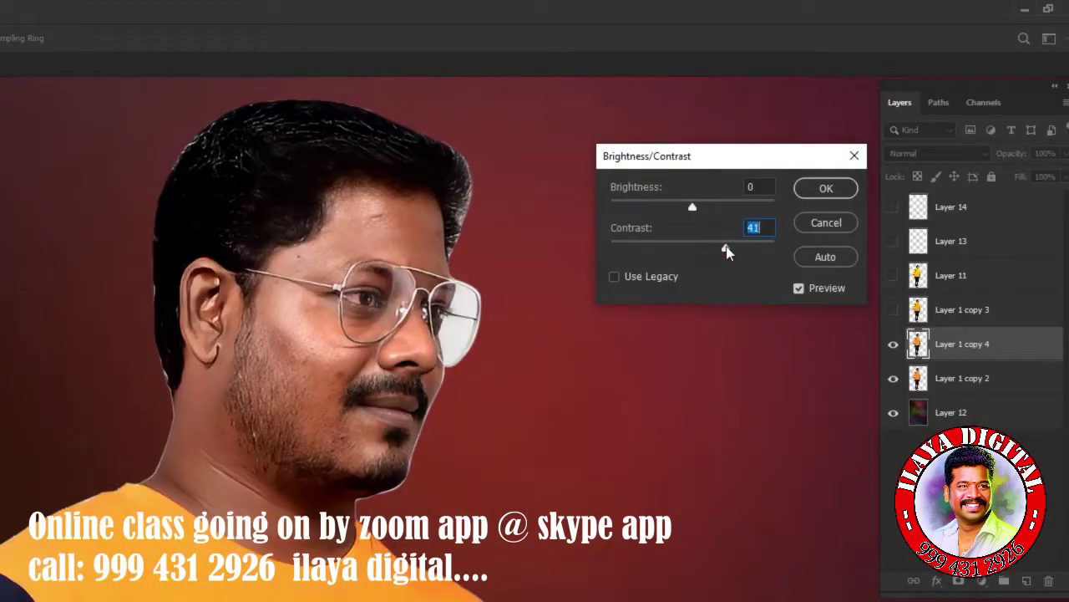
left_click_drag(703, 247, 718, 248)
left_click_drag(691, 212, 698, 209)
left_click(825, 188)
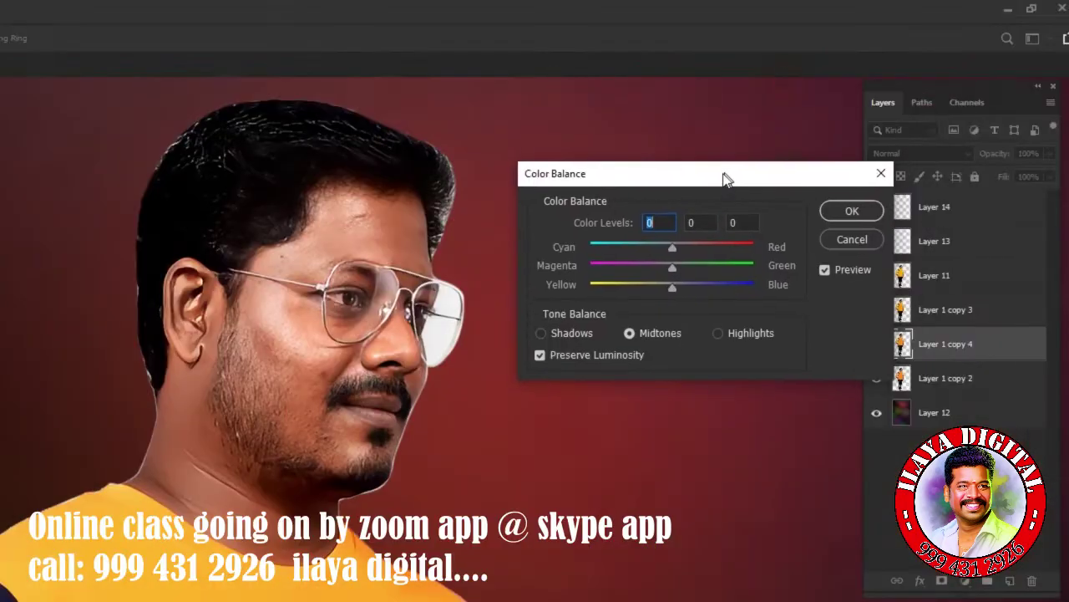
Apply Color Balance: Midtones Yellow/Blue -41, Highlights +17, Shadows +7/0/-22.
left_click_drag(724, 176, 712, 176)
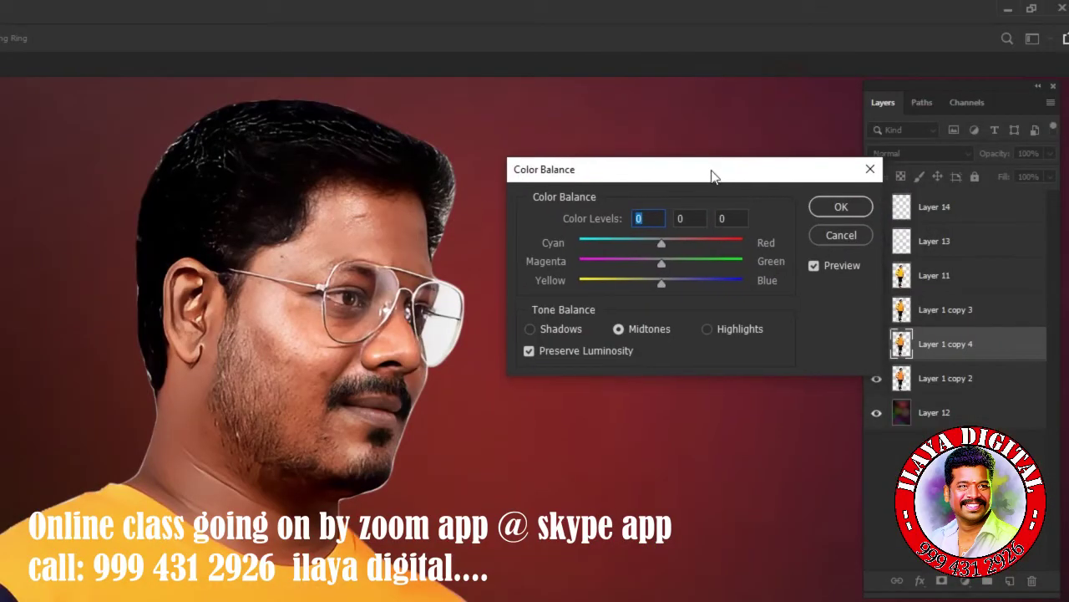
mouse_move(644, 296)
left_mouse_down()
mouse_move(621, 290)
mouse_move(653, 263)
left_mouse_up()
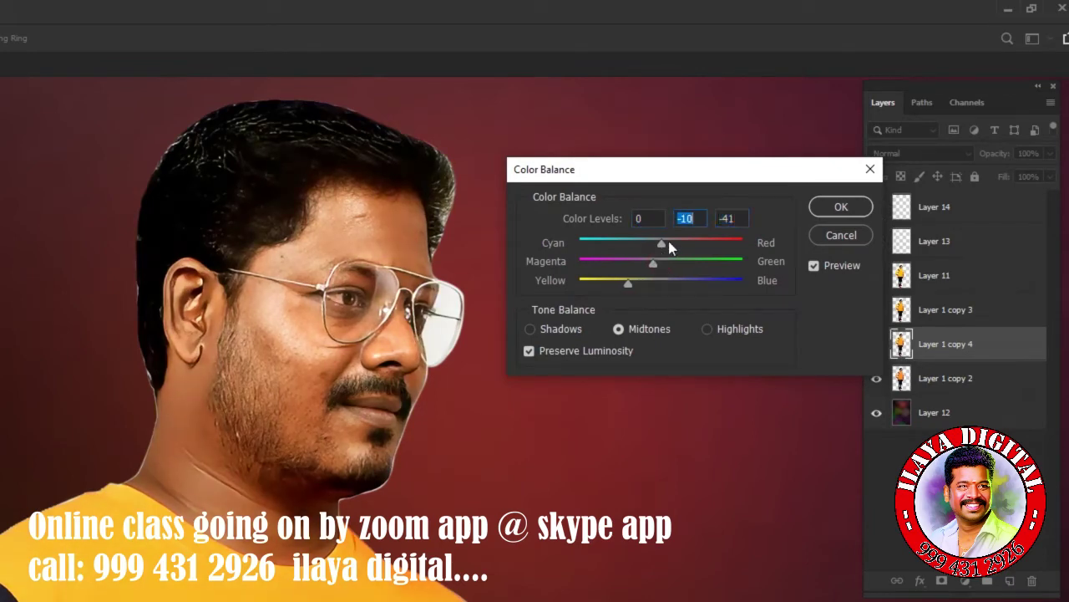
left_click(708, 329)
mouse_move(662, 283)
left_mouse_down()
mouse_move(676, 284)
mouse_move(640, 283)
left_mouse_up()
left_click(570, 330)
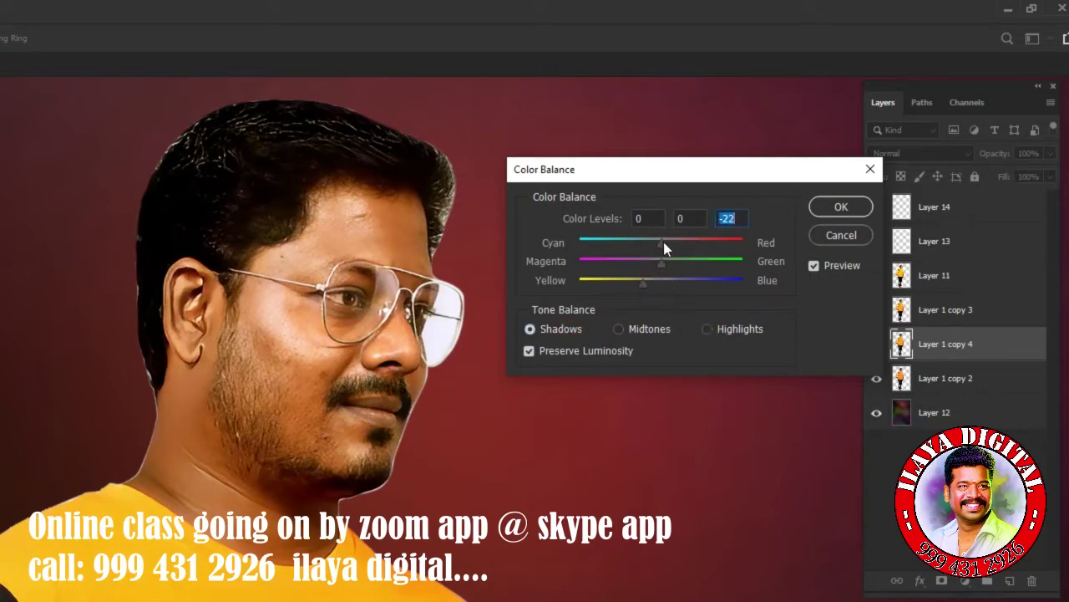
left_click_drag(669, 243, 668, 243)
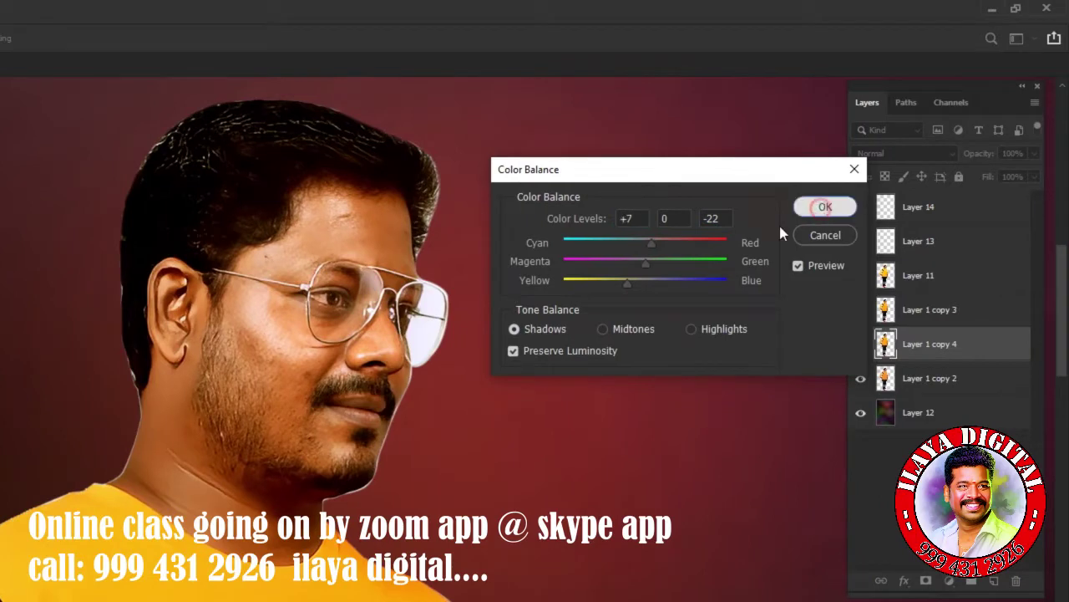
key("Return")
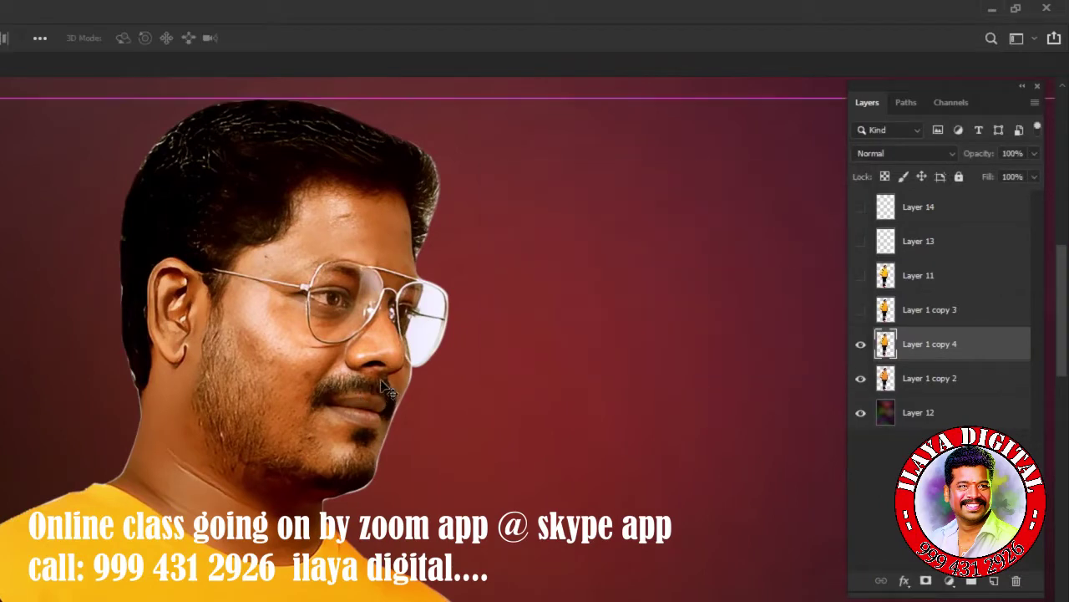
key("ctrl+m")
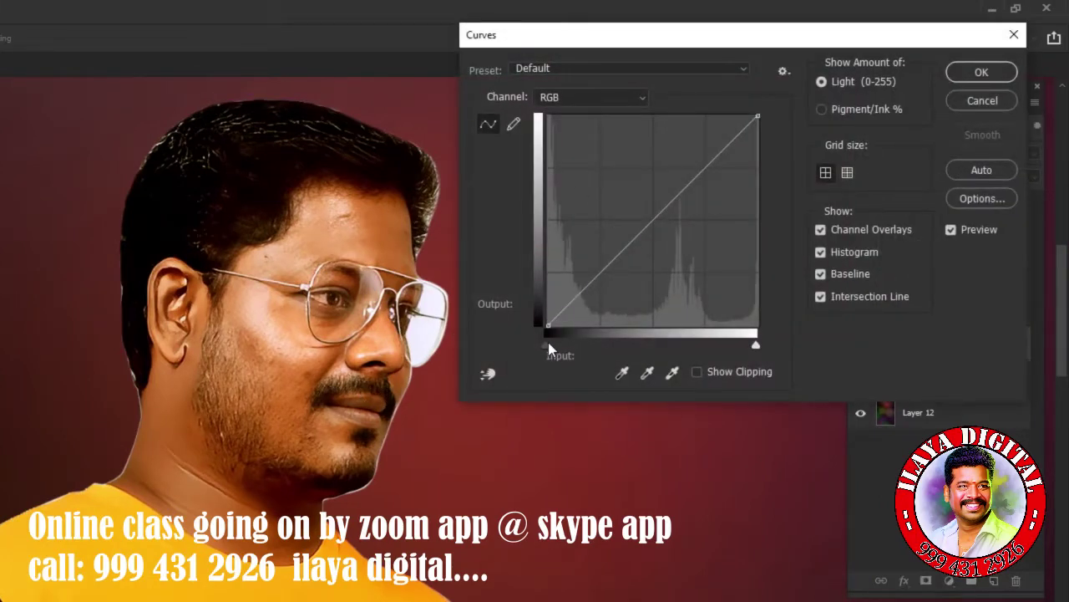
Apply a Curves adjustment that deepens the shadows and brightens the highlights.
left_click_drag(546, 344, 554, 346)
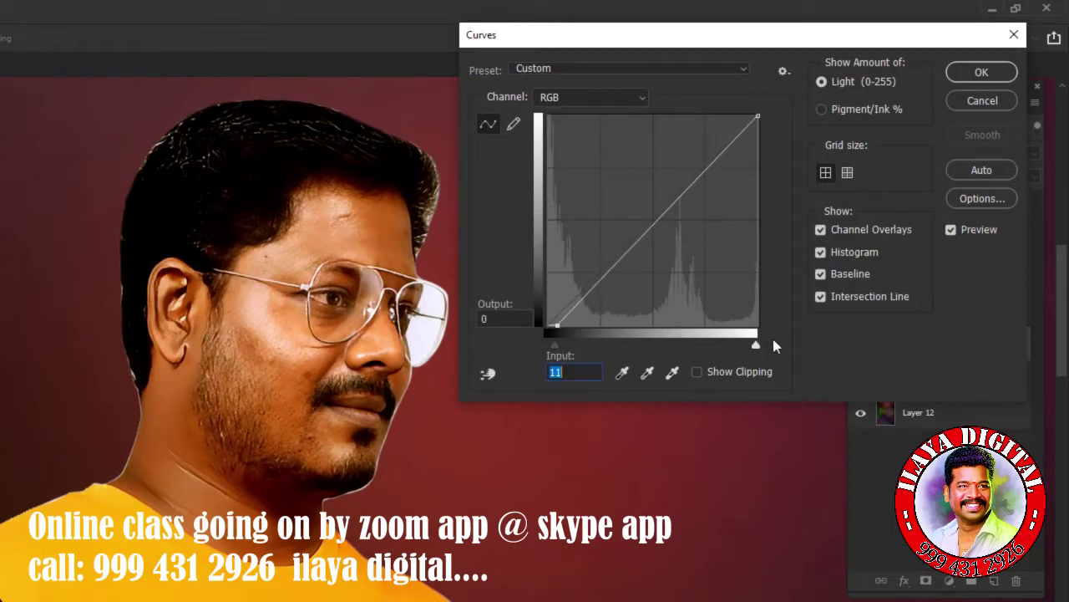
left_click_drag(755, 345, 749, 349)
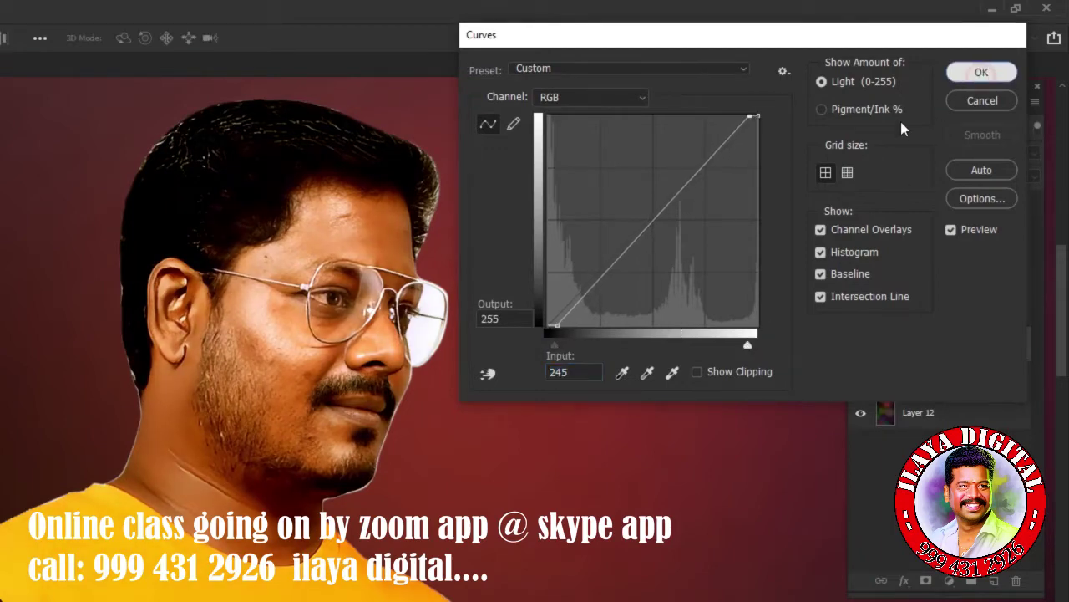
left_click(982, 71)
Toggle Layer 1 copy 3 on and off to compare the face.
left_click(862, 311)
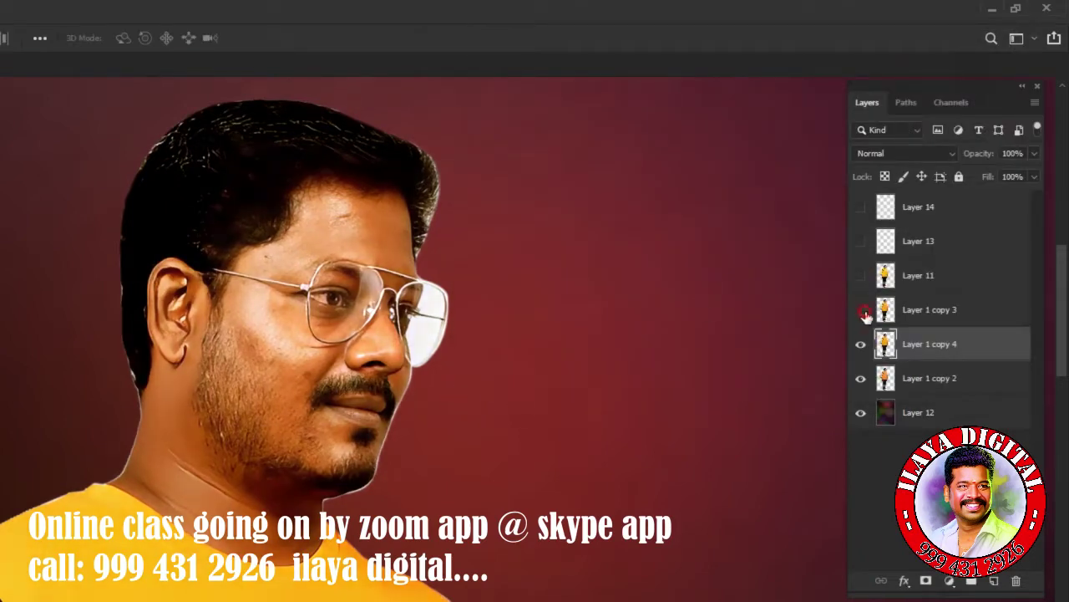
left_click(861, 310)
left_click(861, 310)
left_click(862, 311)
left_click(862, 311)
Hide Layer 1 copy 4, make copy 3 active, and compare then hide the Layer 11 reference.
left_click(861, 344)
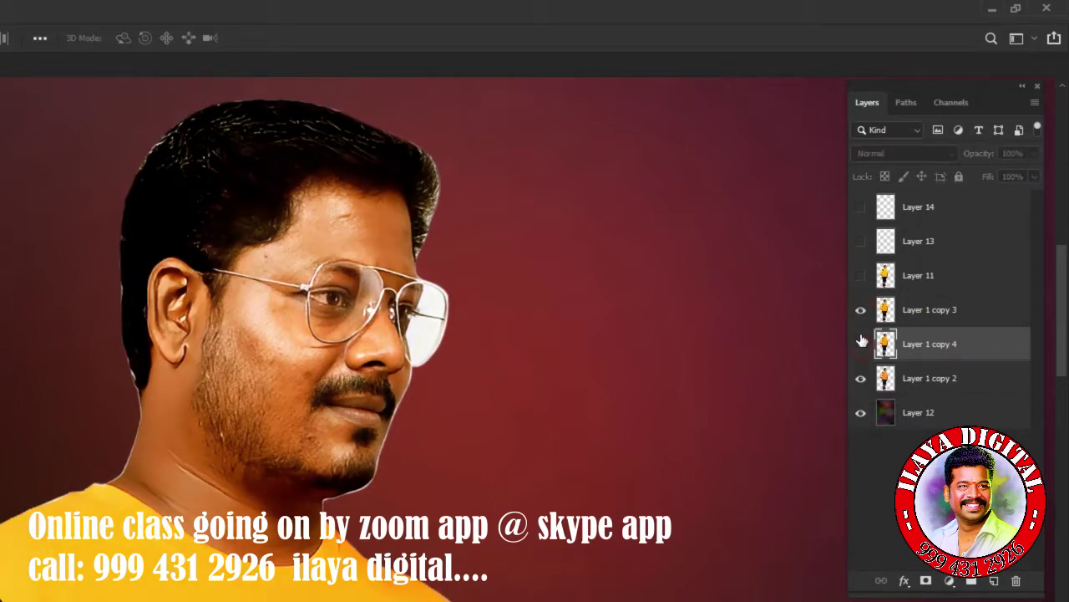
left_click(928, 311)
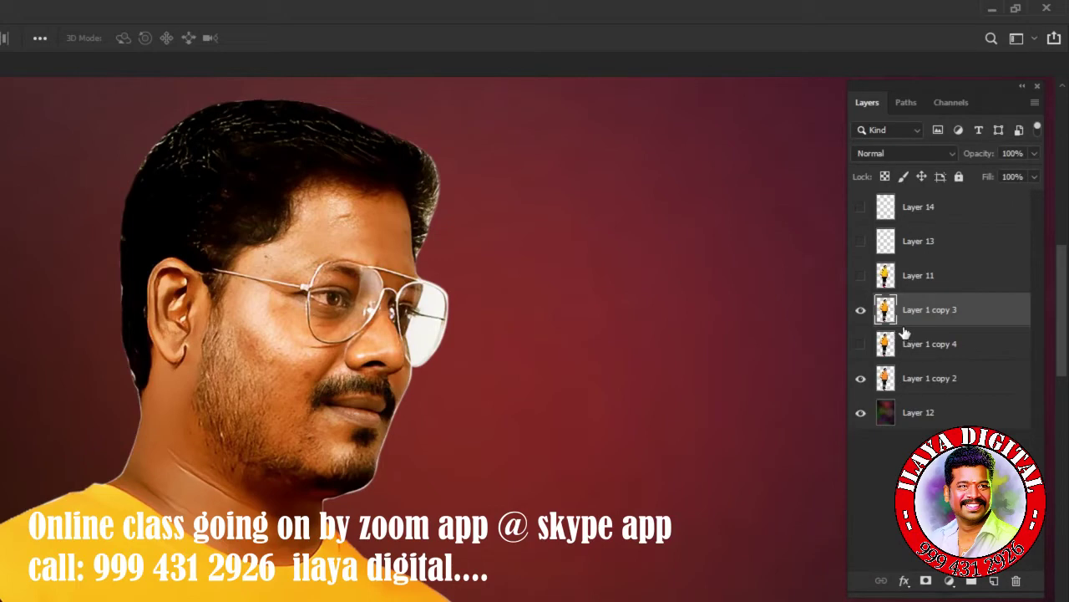
left_click(859, 277)
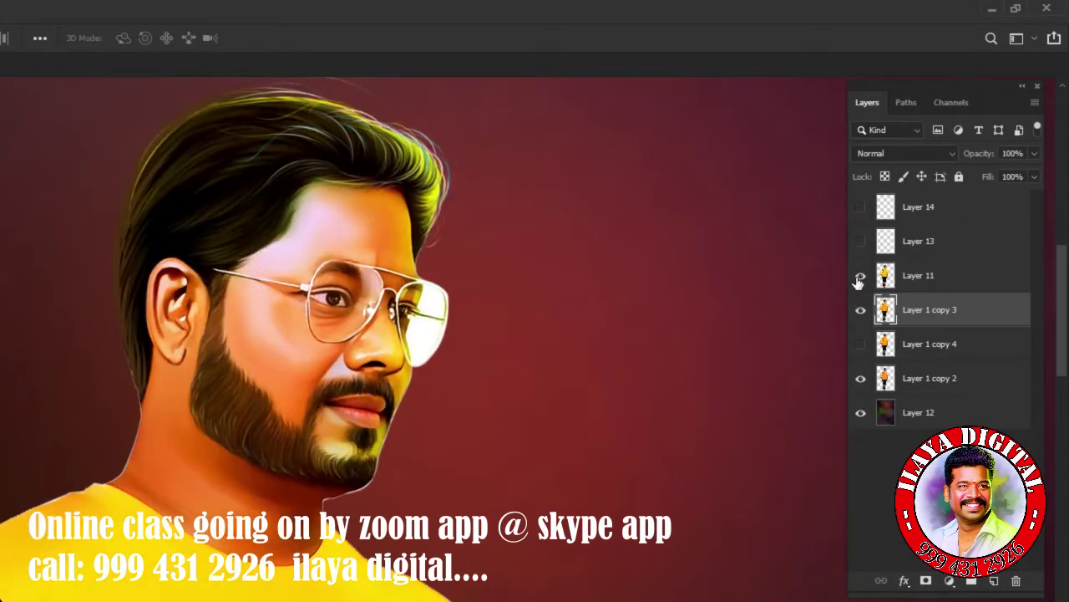
left_click(860, 279)
left_click(860, 279)
left_click(861, 278)
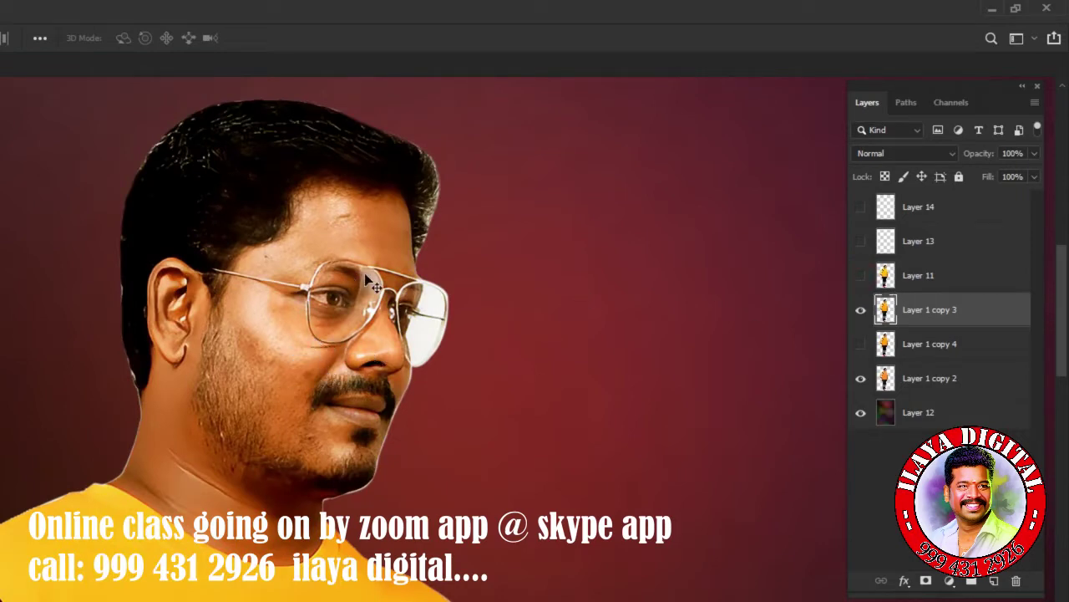
Zoom in on the face and select the lower lip with a 20 px feather.
key("z")
left_click(504, 376)
left_click(506, 378)
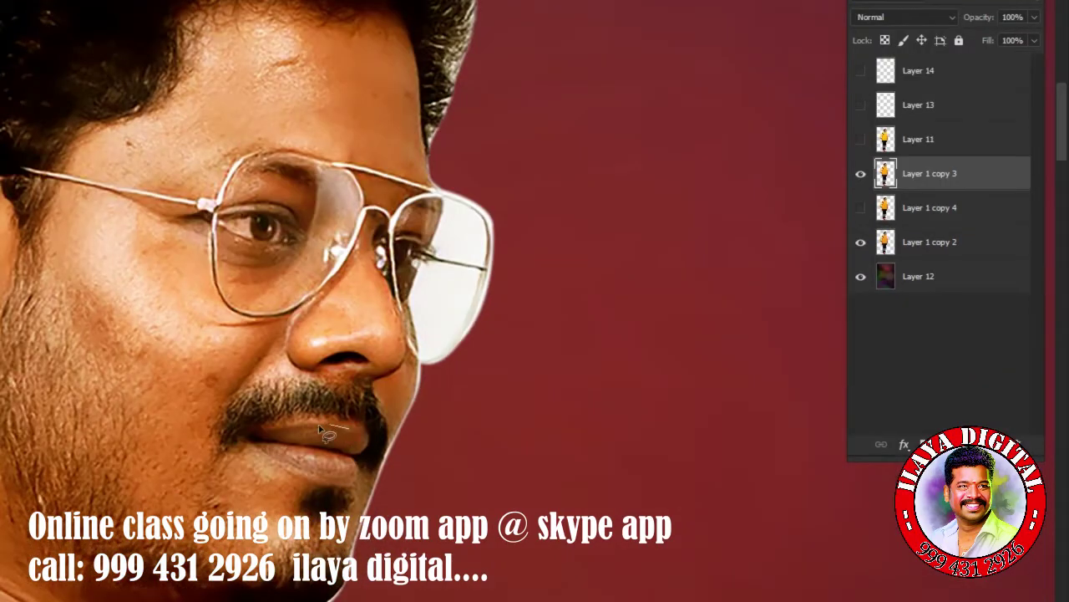
left_click_drag(322, 430, 374, 427)
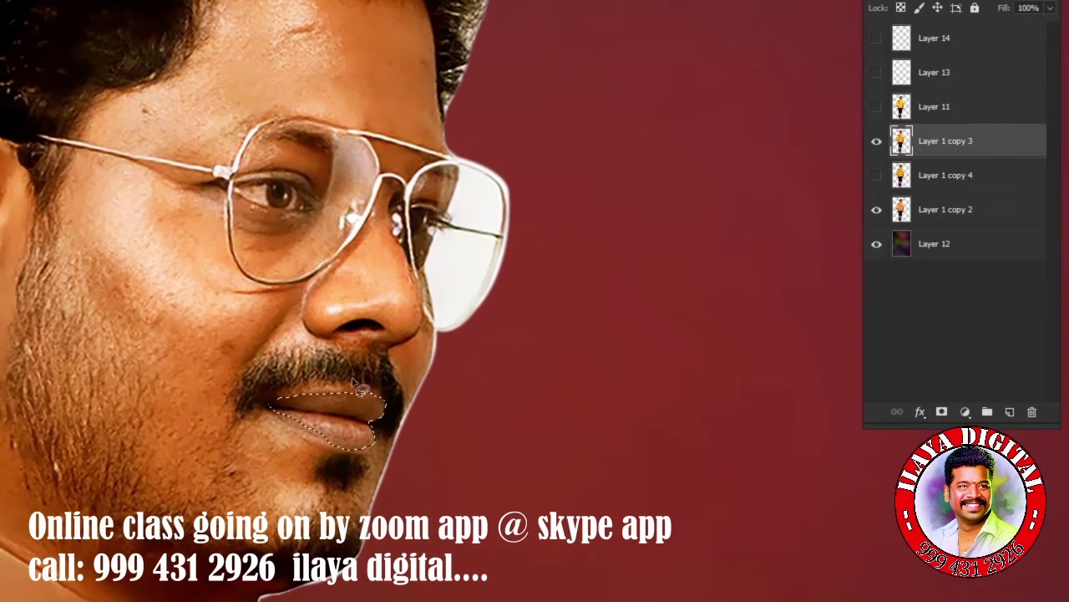
left_click_drag(376, 431, 364, 393)
key("shift+F6")
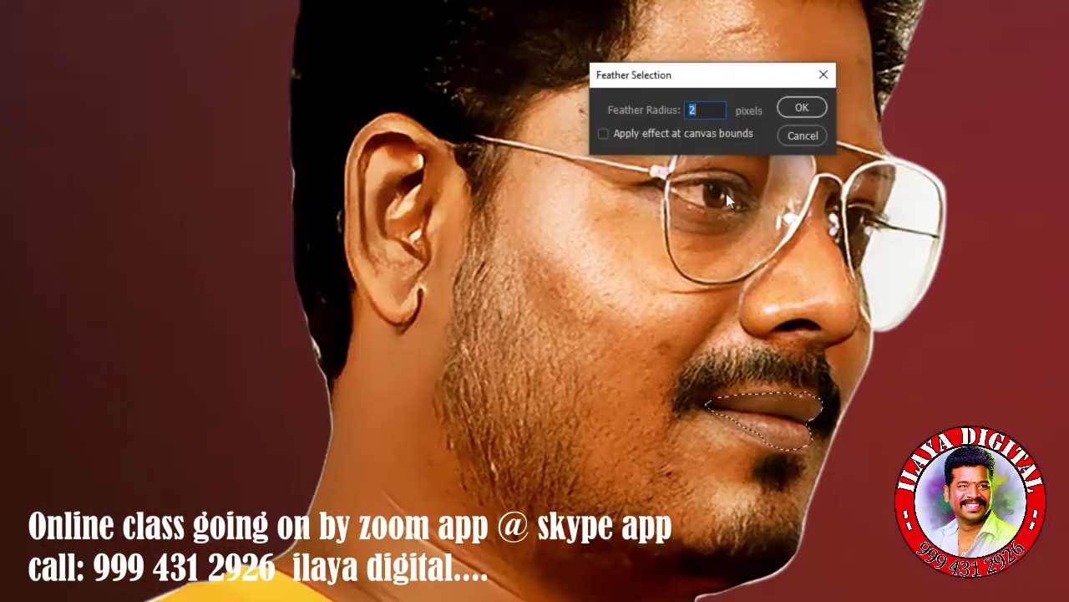
type("20")
key("Return")
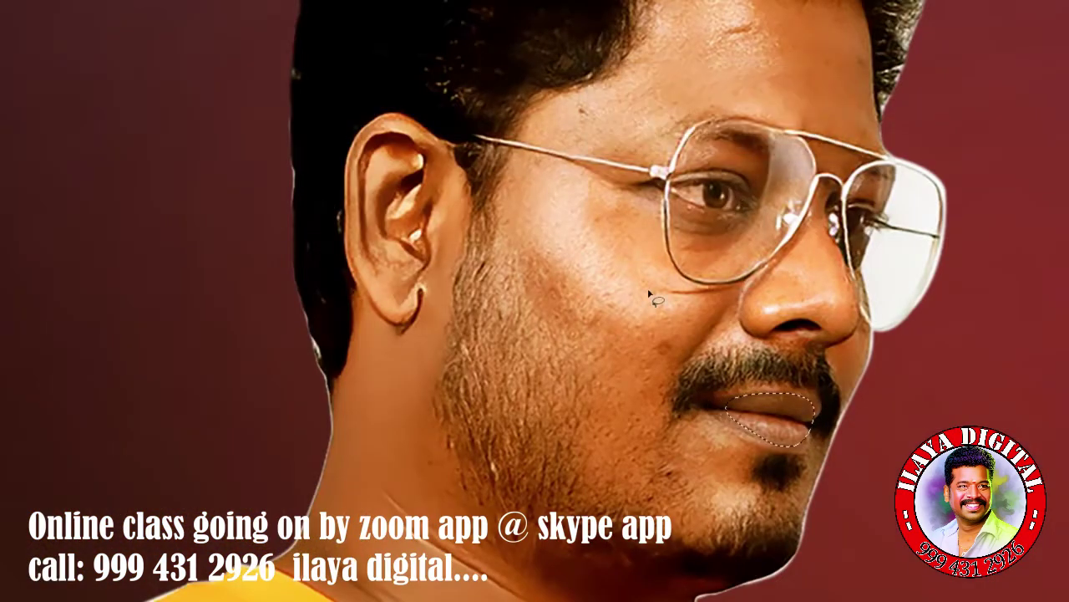
Apply Levels raising the Green black point and setting the Red white point to 218, then deselect.
key("ctrl+l")
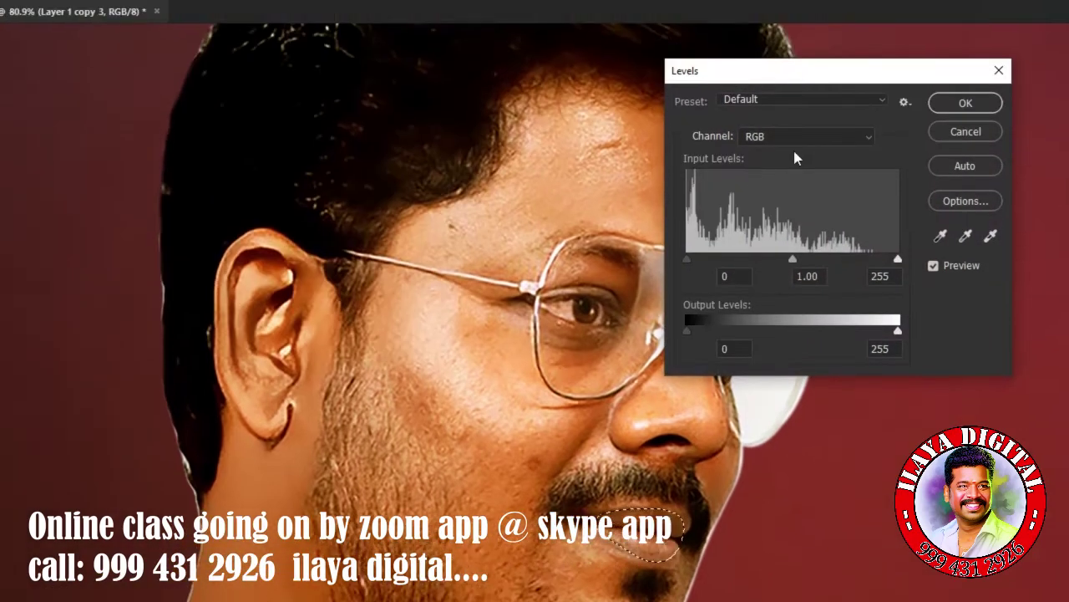
left_click(794, 148)
left_click(788, 192)
mouse_move(687, 270)
left_mouse_down()
mouse_move(709, 271)
mouse_move(686, 269)
mouse_move(700, 271)
left_mouse_up()
left_click(800, 148)
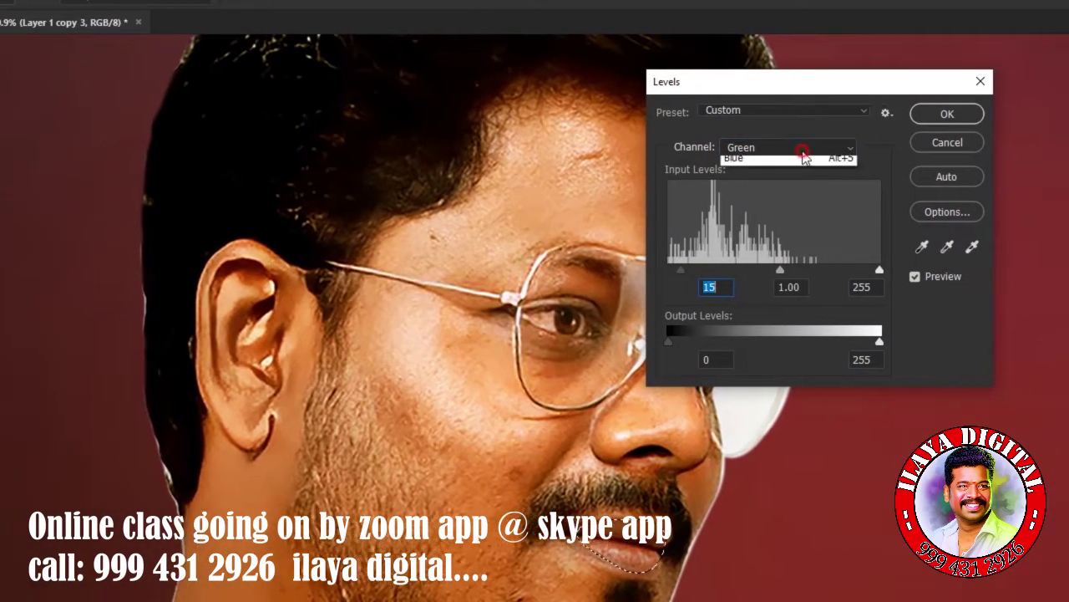
left_click(781, 172)
left_click_drag(804, 273, 773, 276)
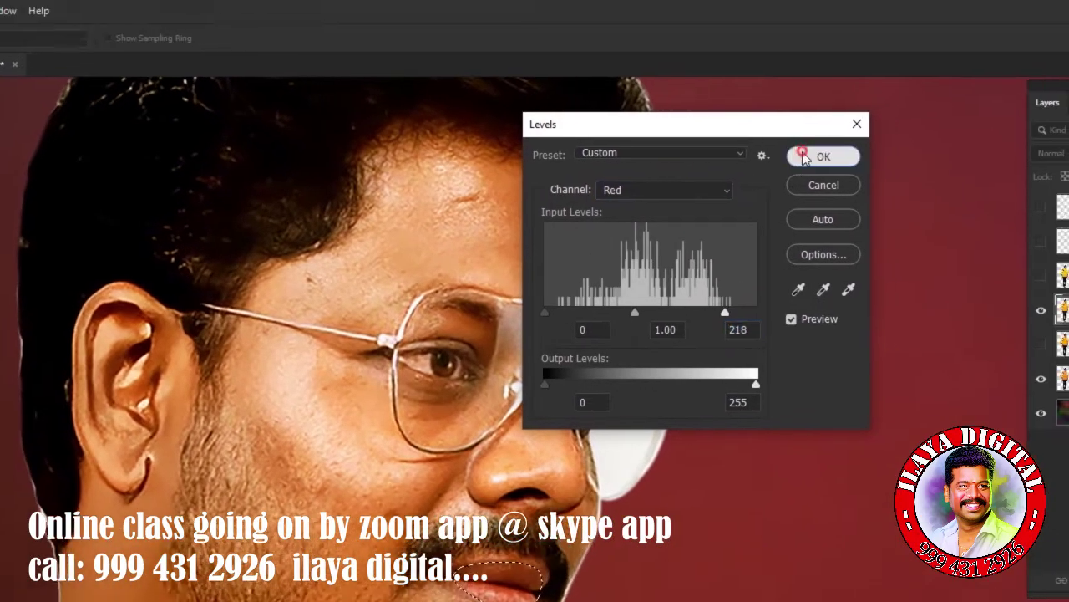
left_click(869, 115)
key("ctrl+d")
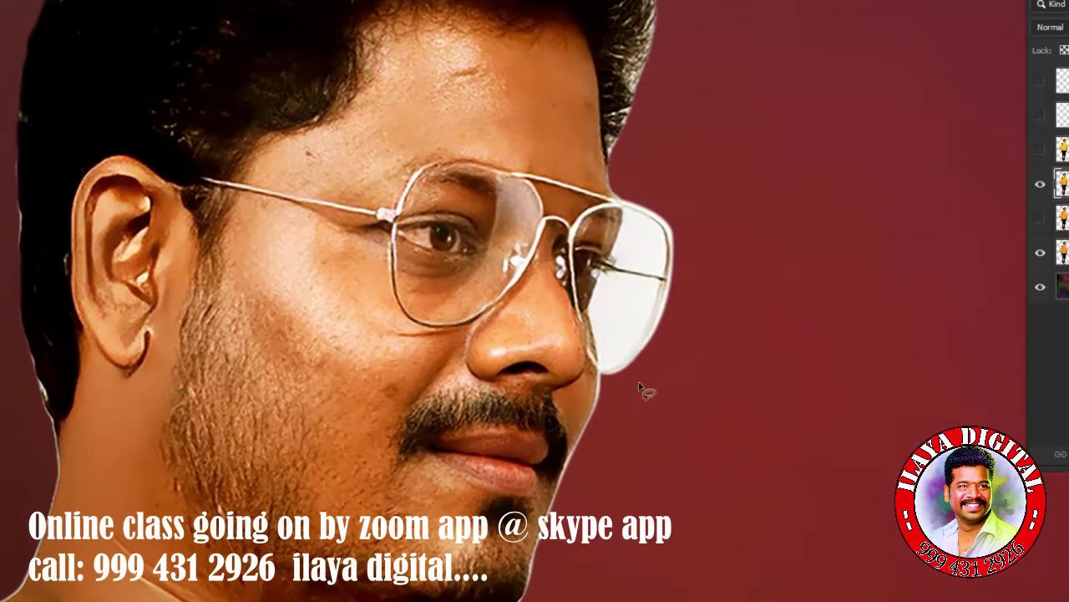
left_click(861, 153)
left_click(861, 153)
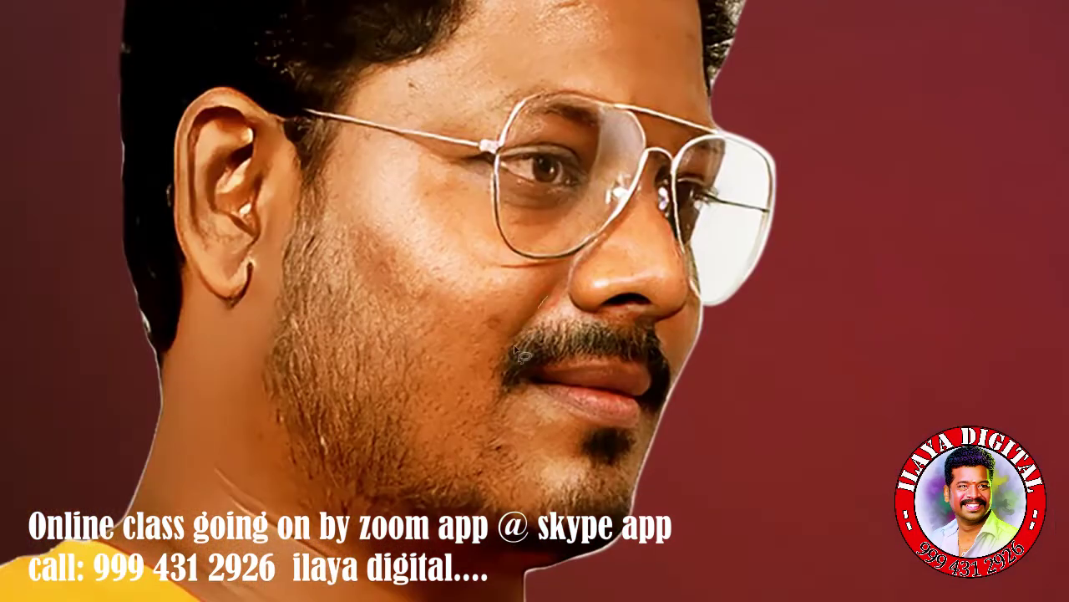
Lasso the cheek below the glasses and feather the selection 75 px.
left_click_drag(547, 297, 589, 265)
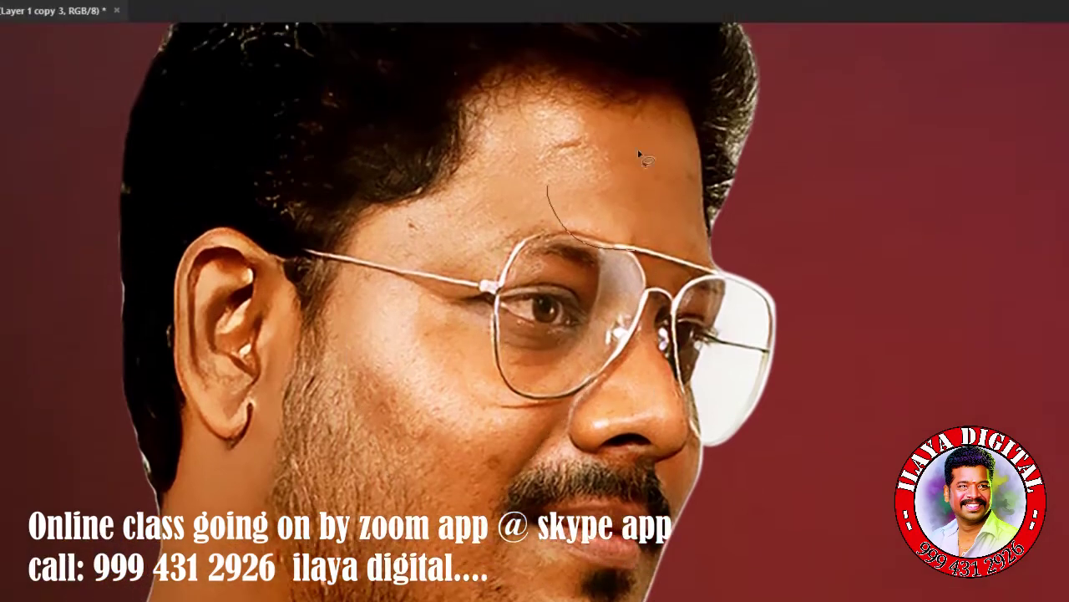
left_click_drag(648, 153, 650, 301)
left_click_drag(645, 355, 334, 298)
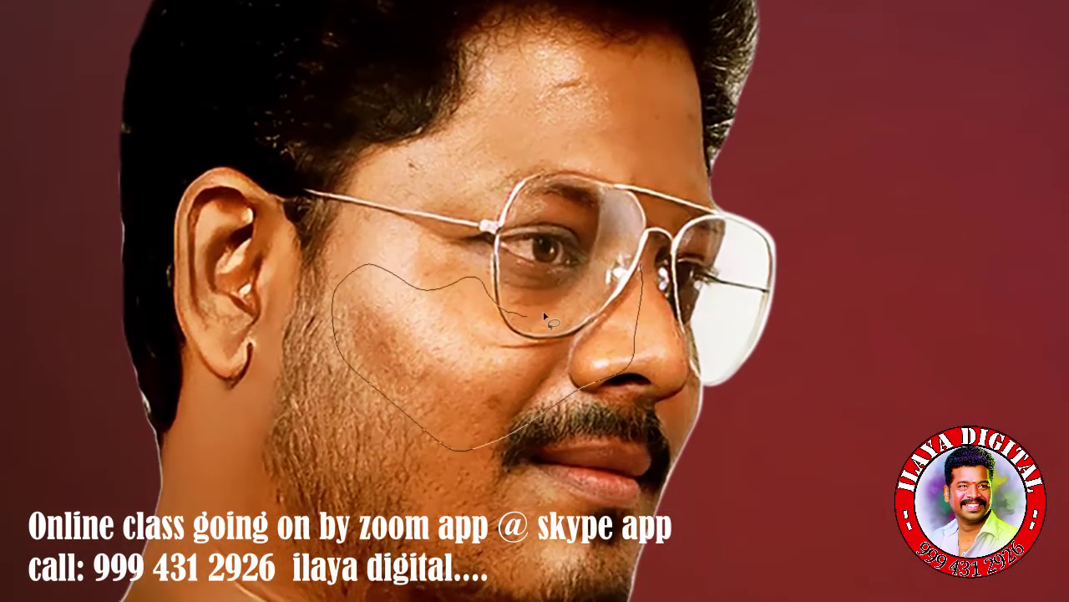
left_click(641, 279)
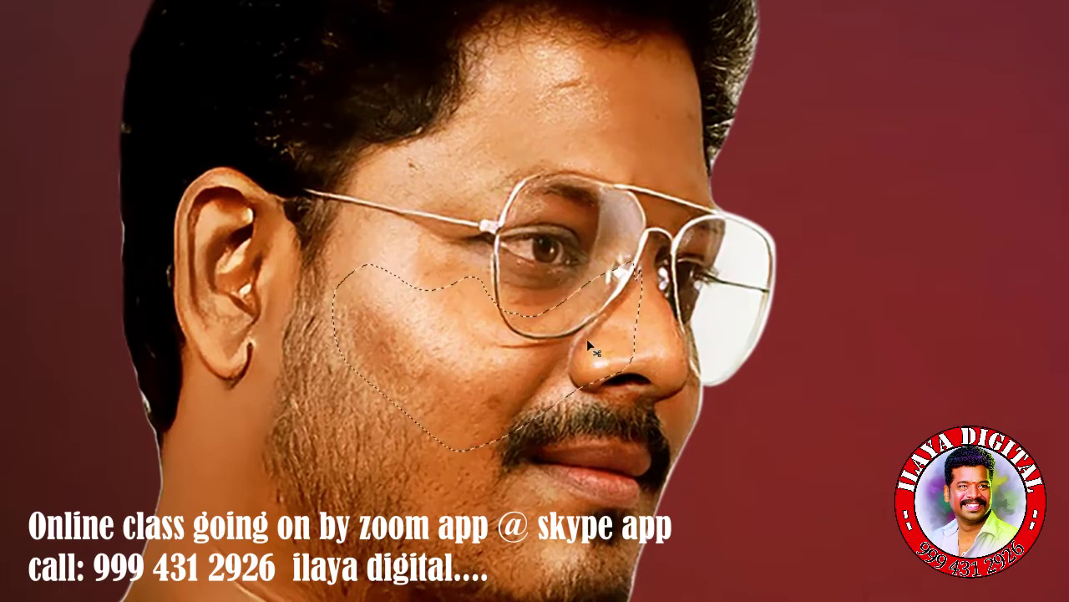
left_click_drag(607, 307, 452, 452)
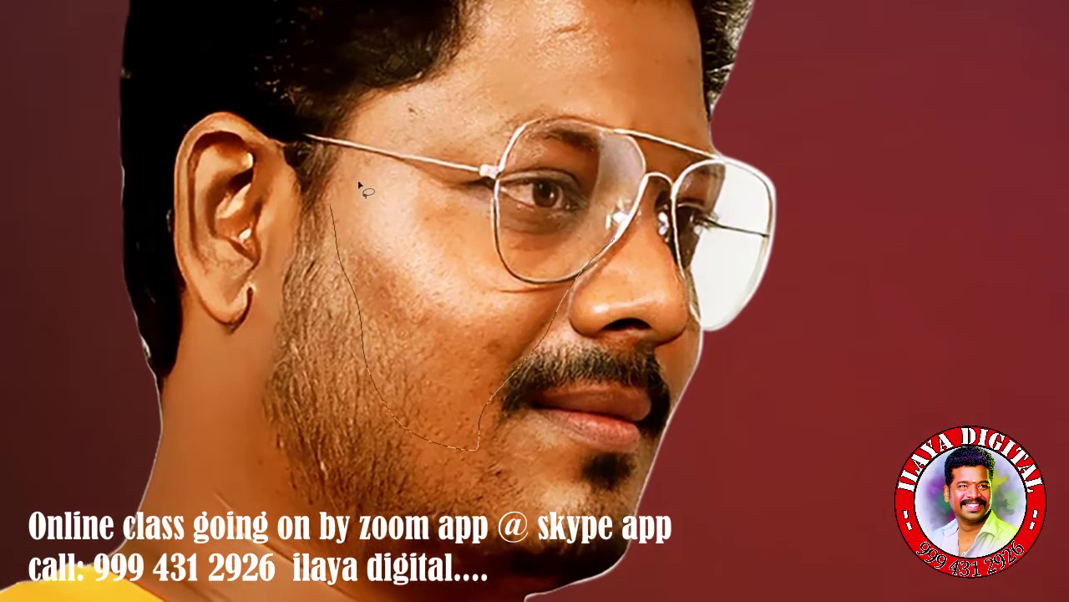
left_click_drag(574, 284, 575, 281)
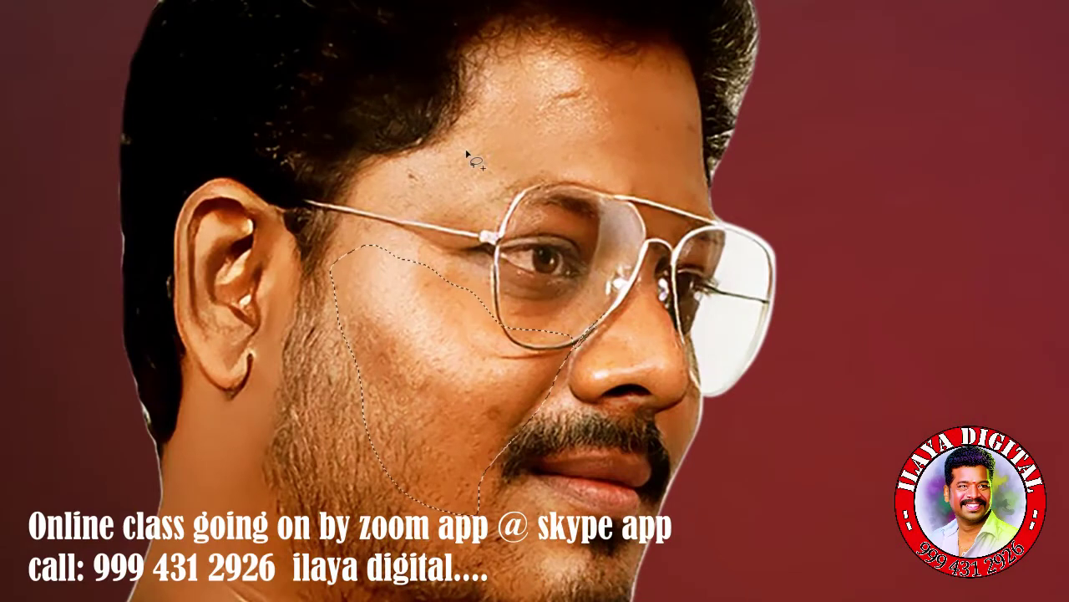
key("shift+F6")
type("75")
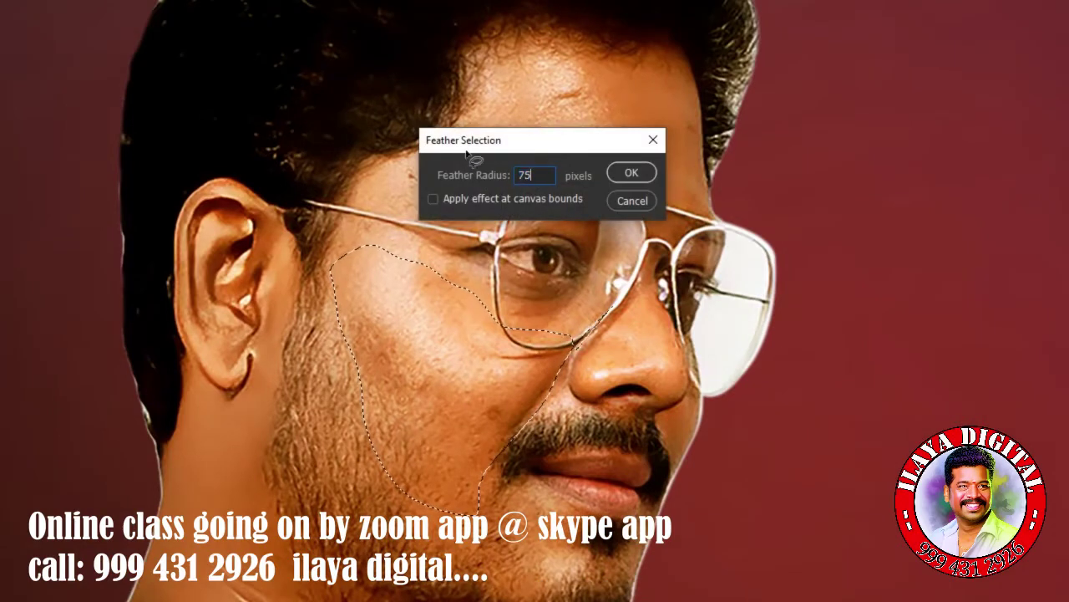
key("Return")
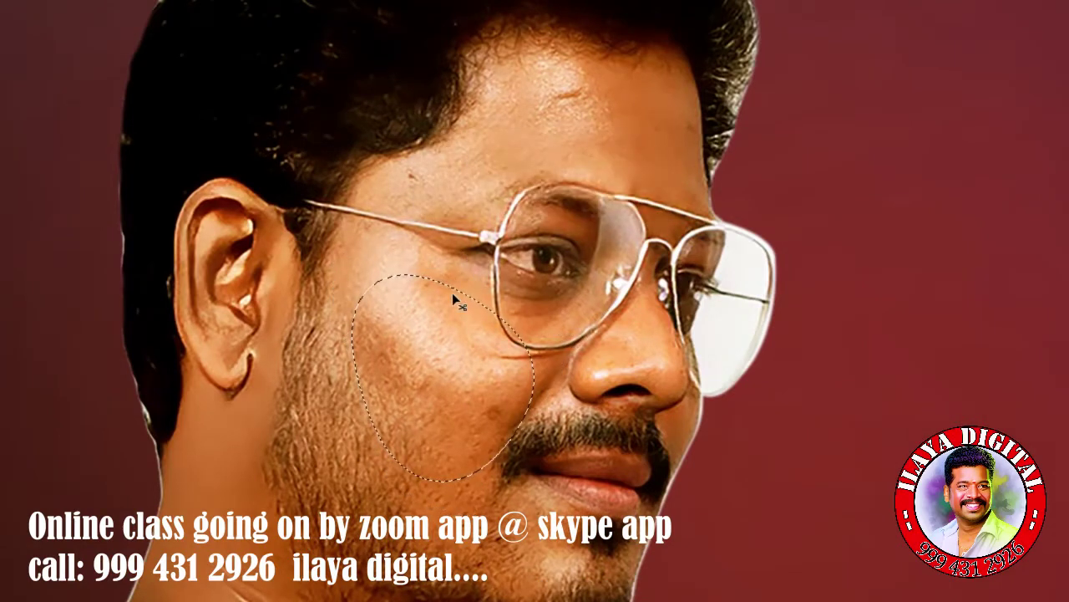
Shift the cheek's midtones toward magenta with Color Balance, then deselect.
key("ctrl+b")
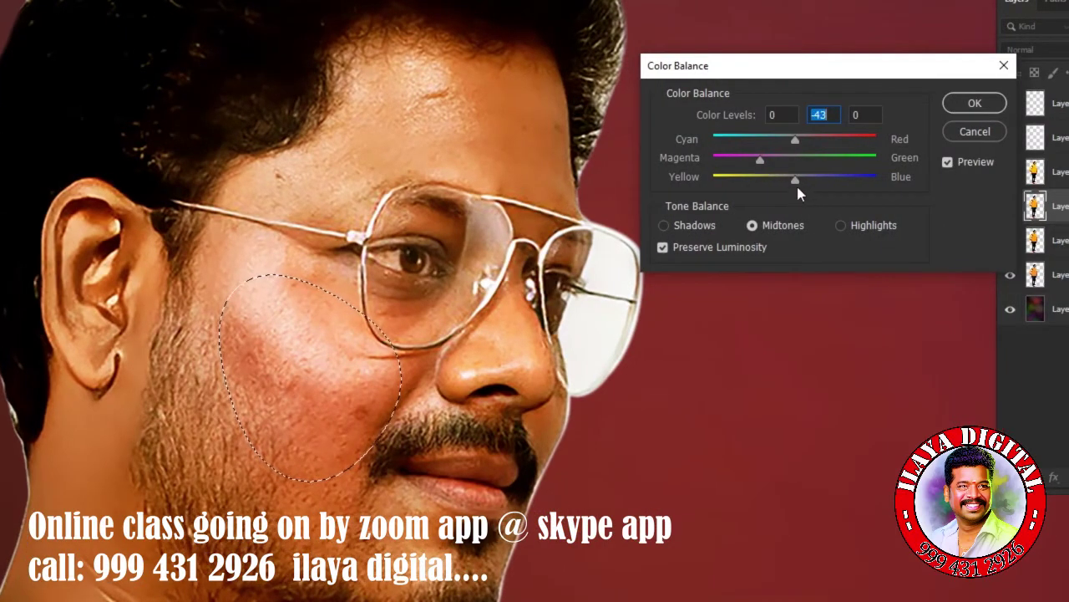
left_click_drag(798, 181, 794, 180)
left_click(816, 225)
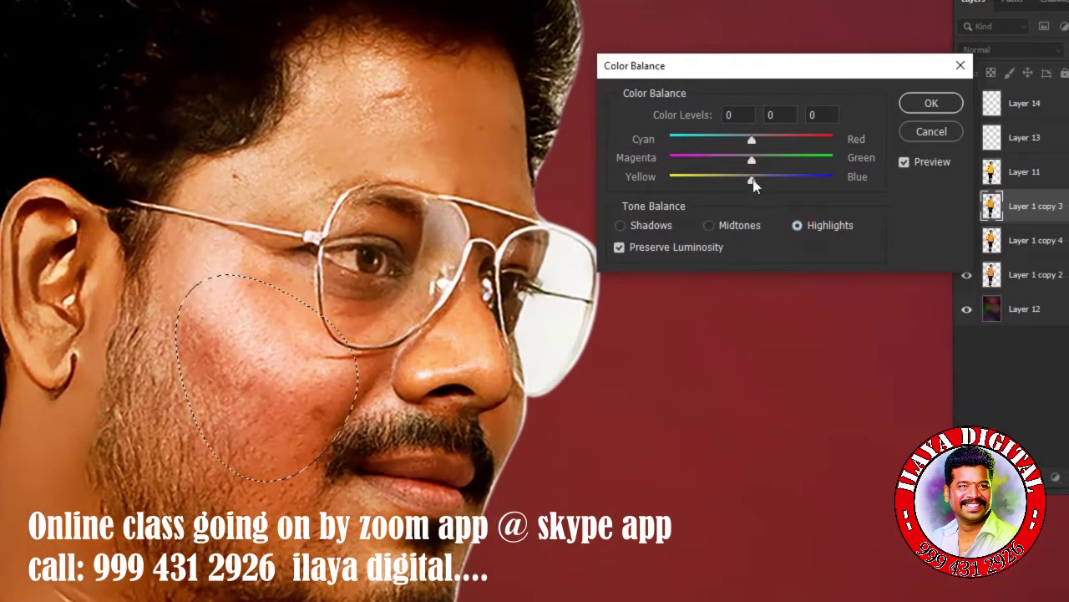
key("Return")
key("ctrl+d")
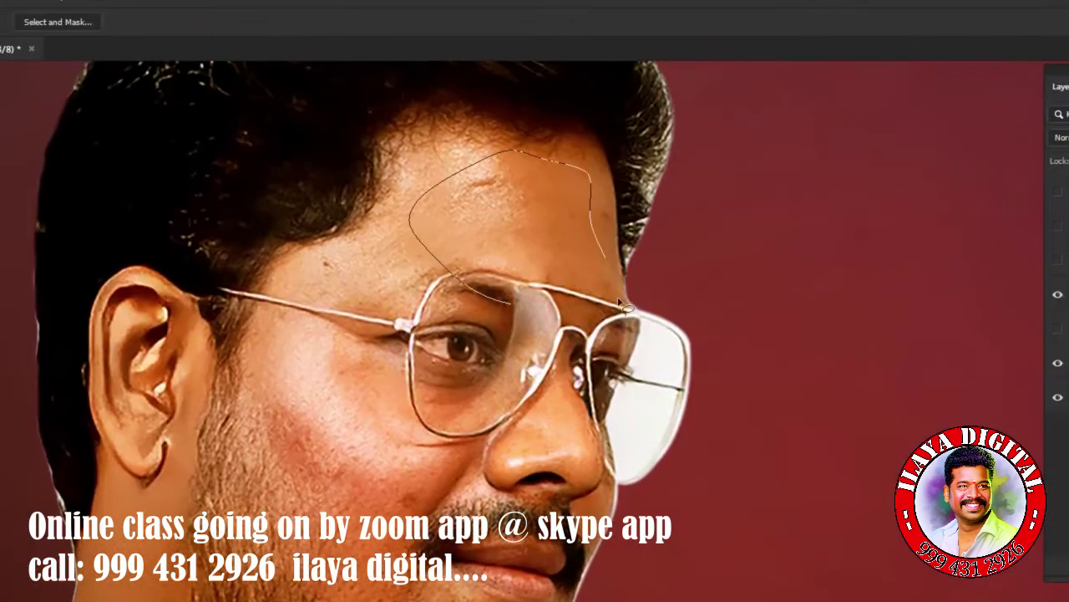
Select the forehead, feather it 75 px, and shift its Color Balance toward magenta.
left_click_drag(510, 152, 411, 216)
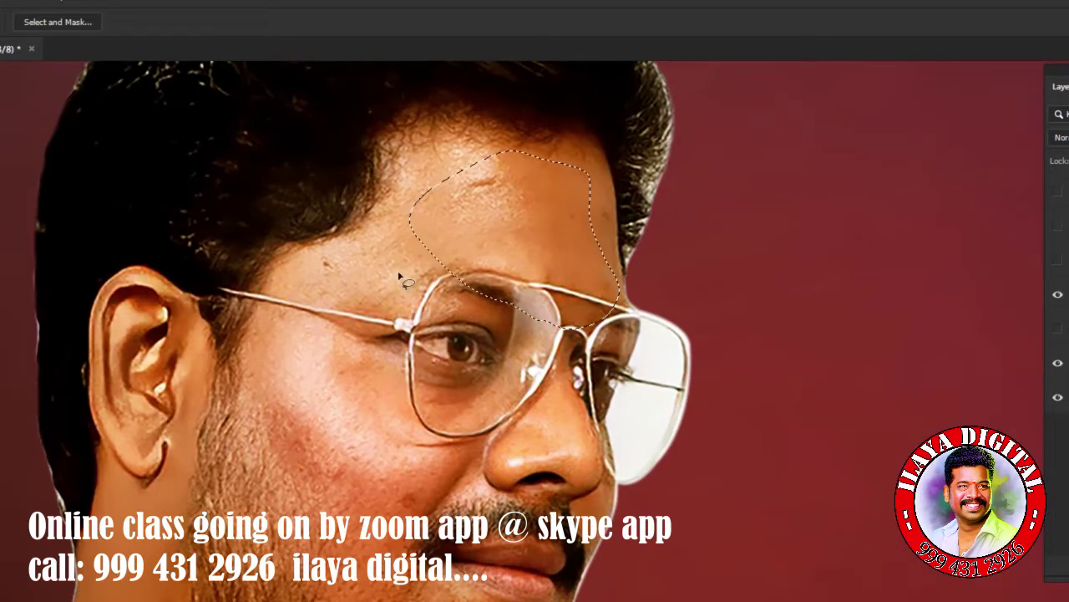
key("ctrl+b")
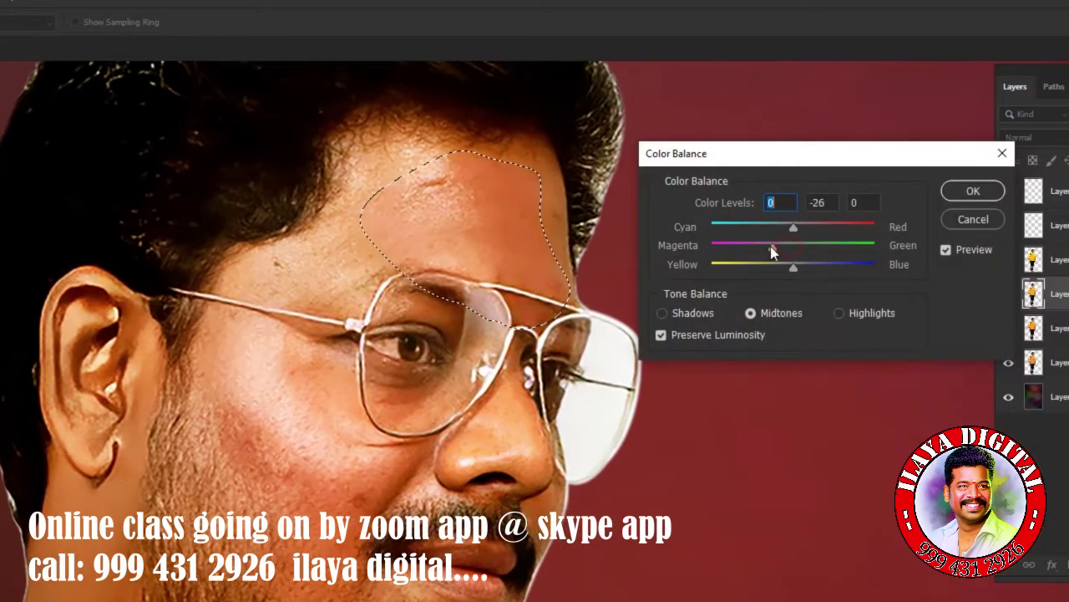
left_click_drag(773, 248, 776, 248)
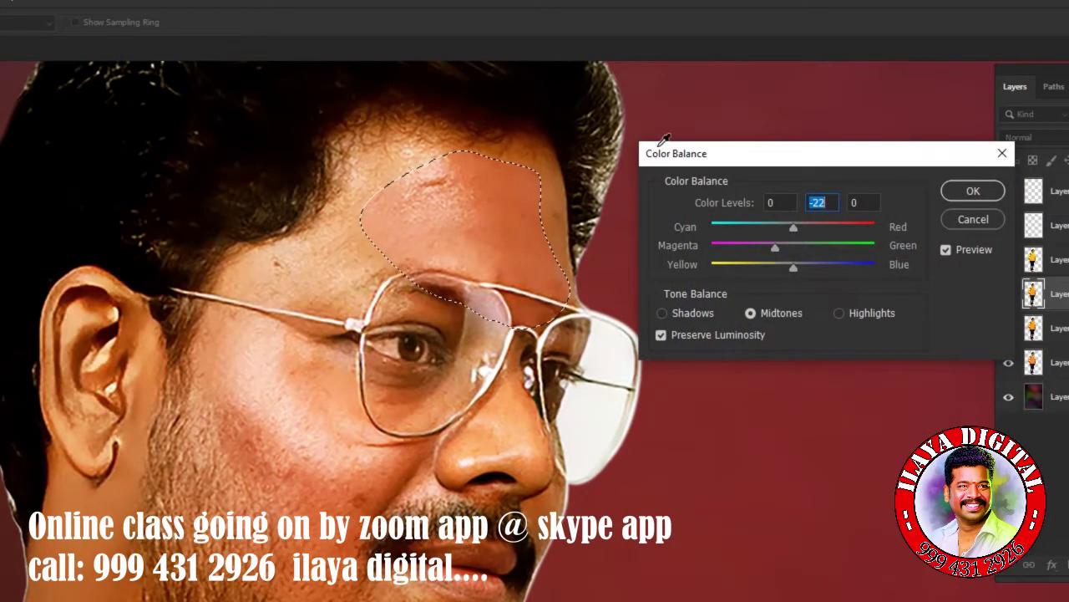
left_click(978, 221)
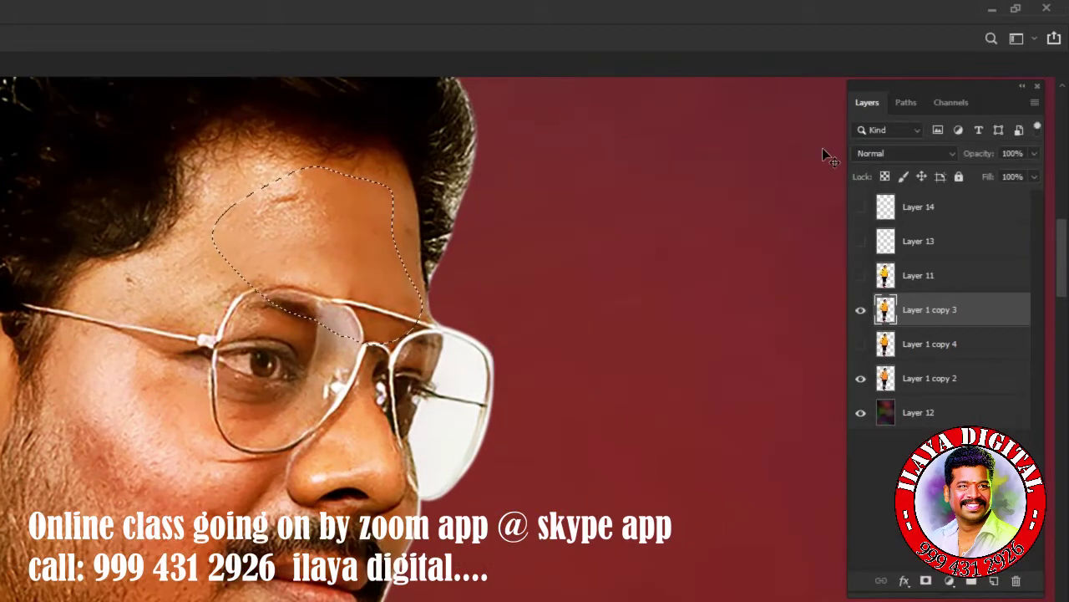
key("shift+F6")
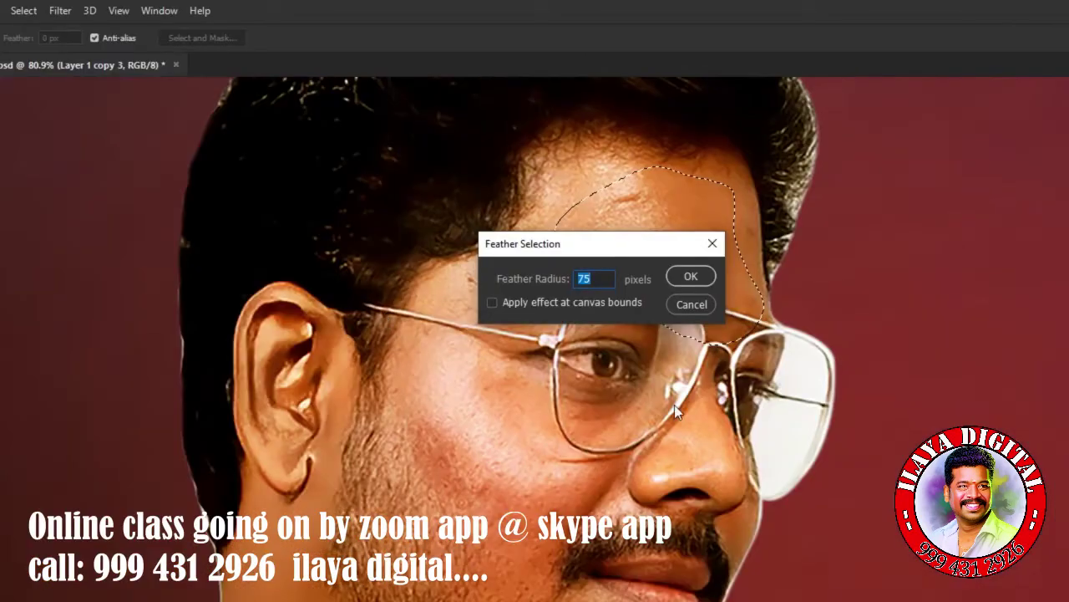
key("Return")
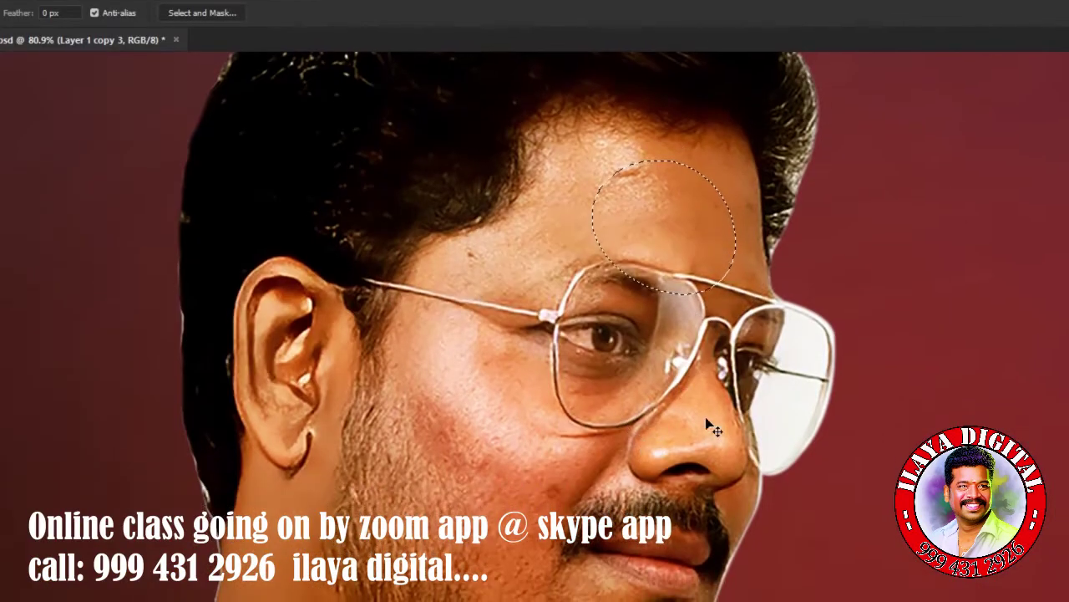
key("ctrl+b")
left_click_drag(800, 244, 788, 240)
left_click(976, 182)
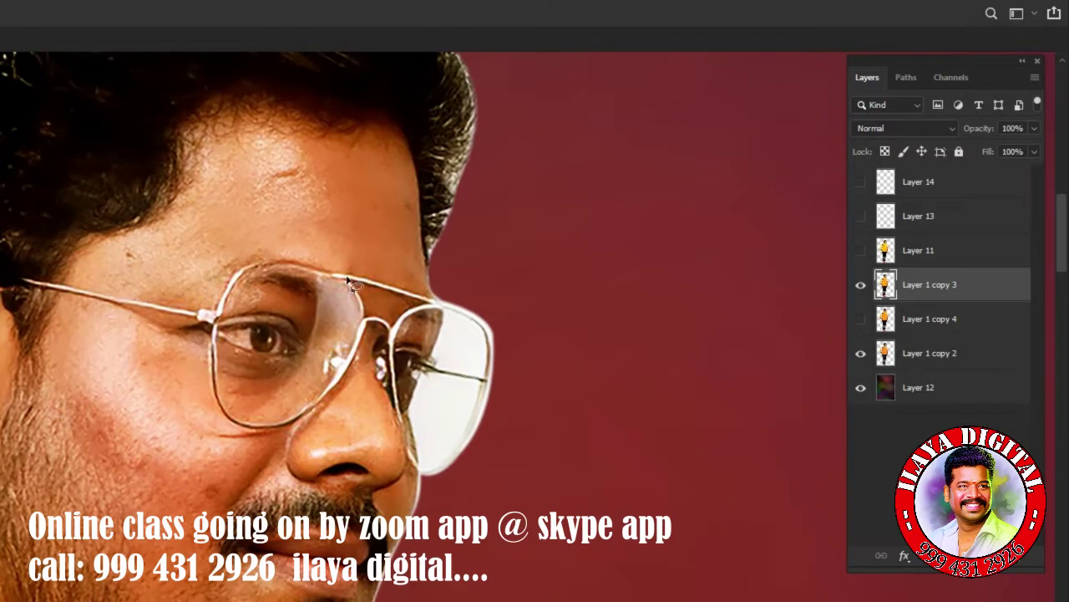
Add empty Layer 15 and choose the 25 px Smudge Brush preset.
key("ctrl+shift+n")
key("Return")
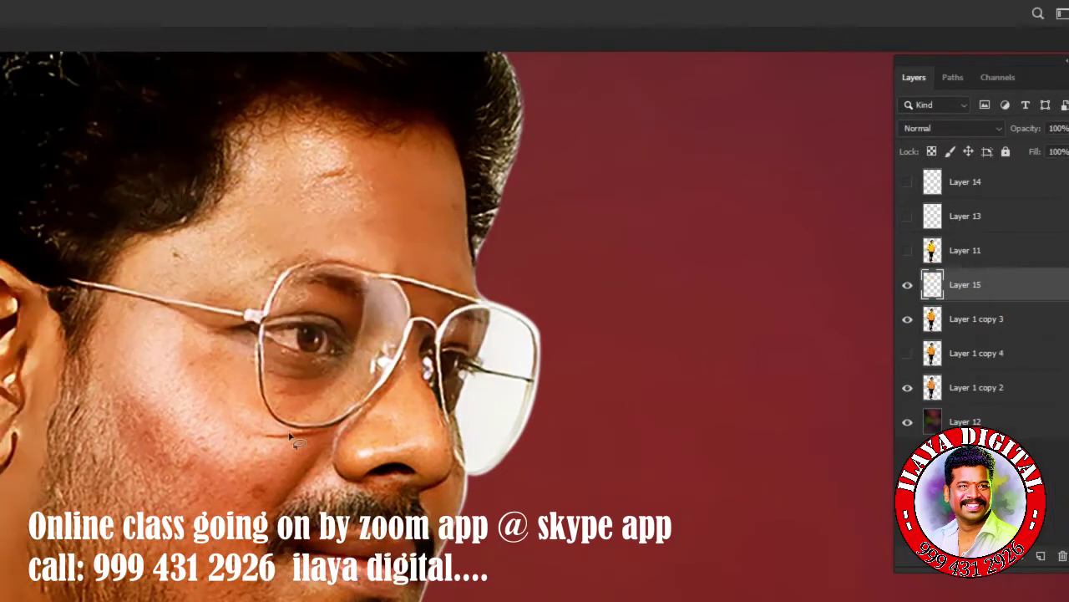
key("b")
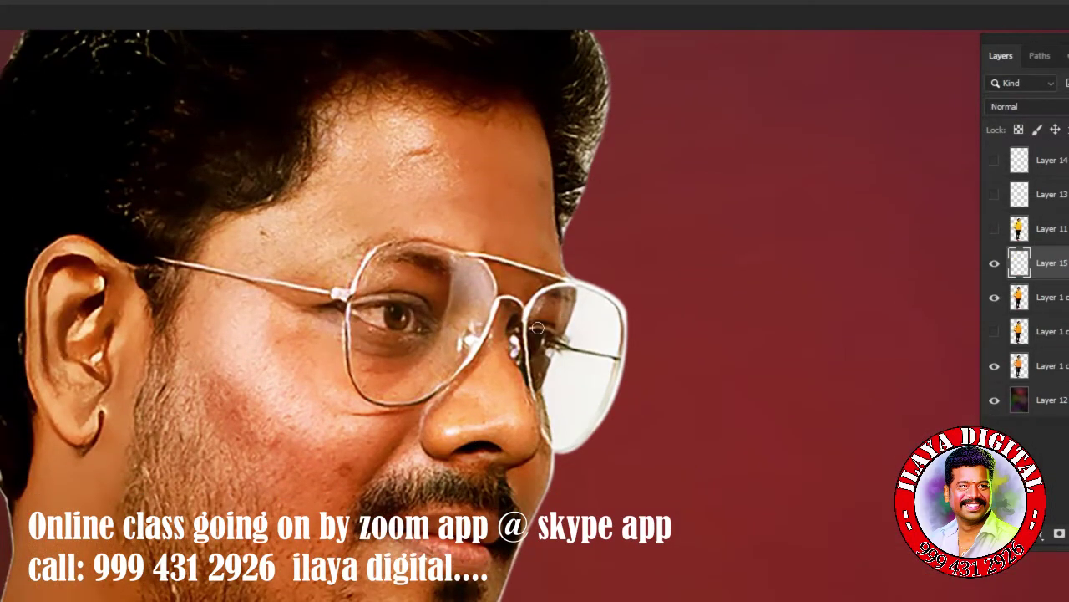
right_click(538, 328)
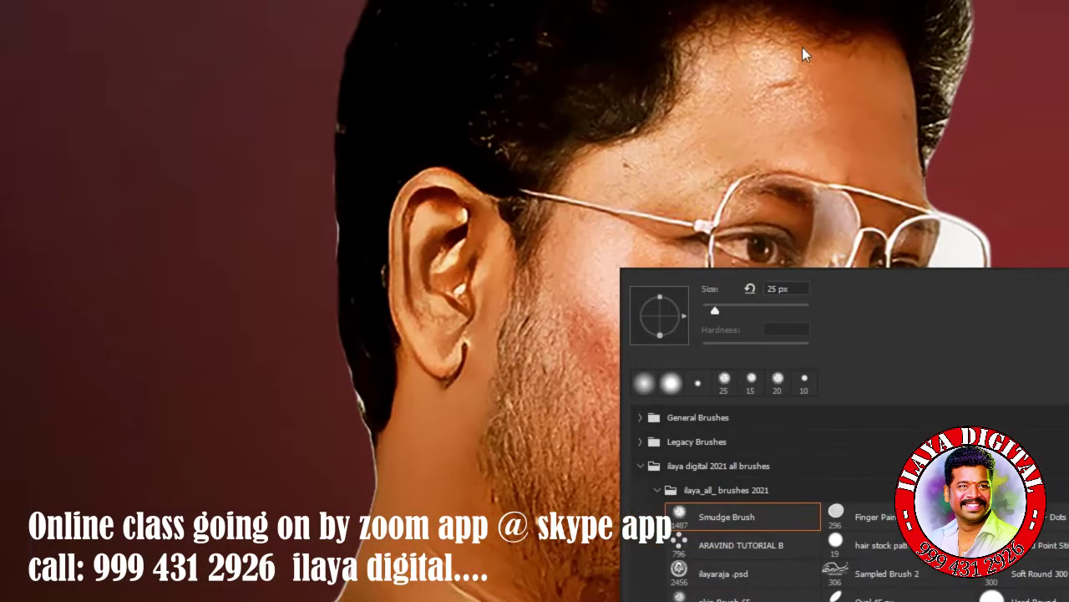
left_click(796, 27)
Turn off brush Spacing in Brush Settings while keeping Transfer enabled.
left_click_drag(799, 386, 749, 312)
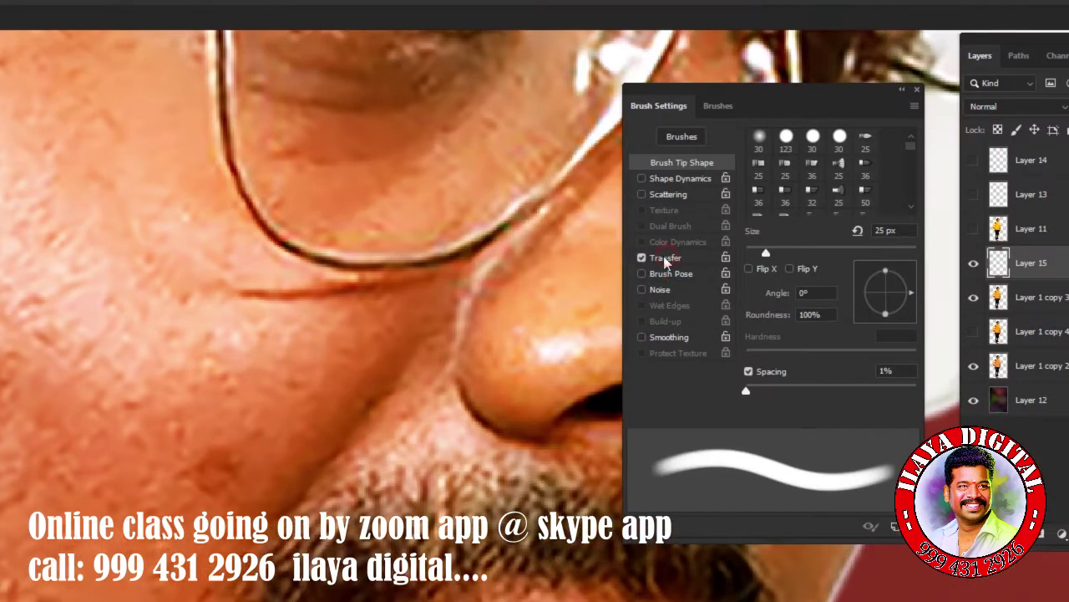
left_click(673, 235)
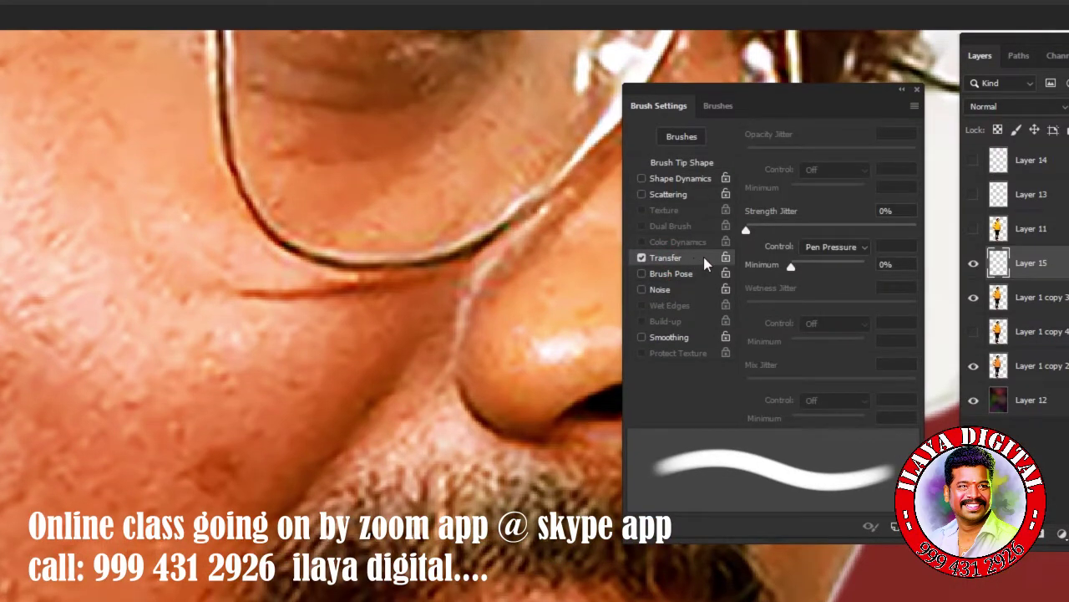
left_click(683, 165)
left_click(750, 372)
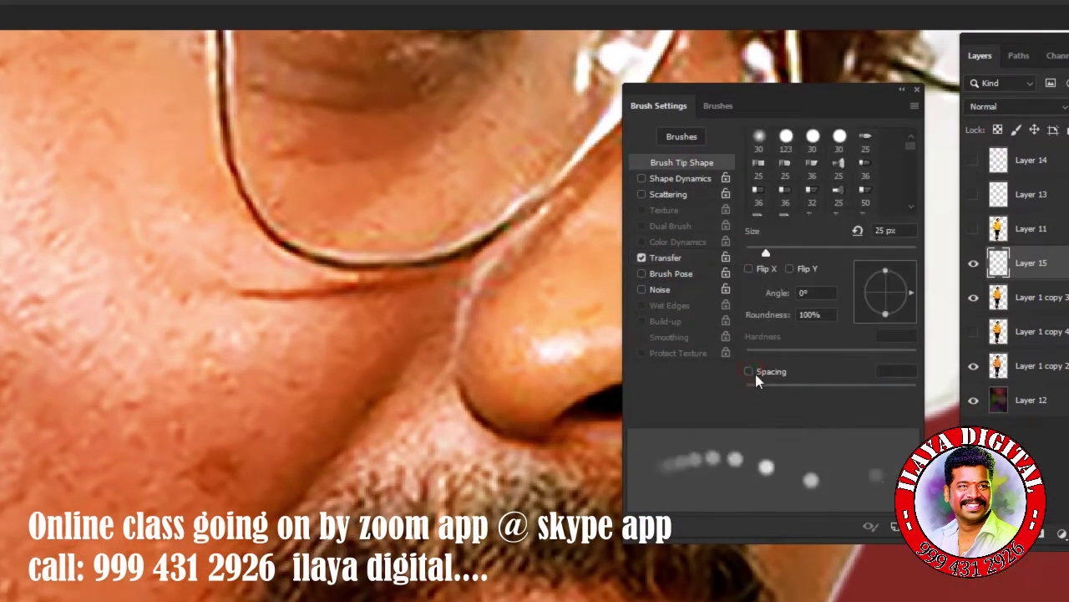
left_click(690, 260)
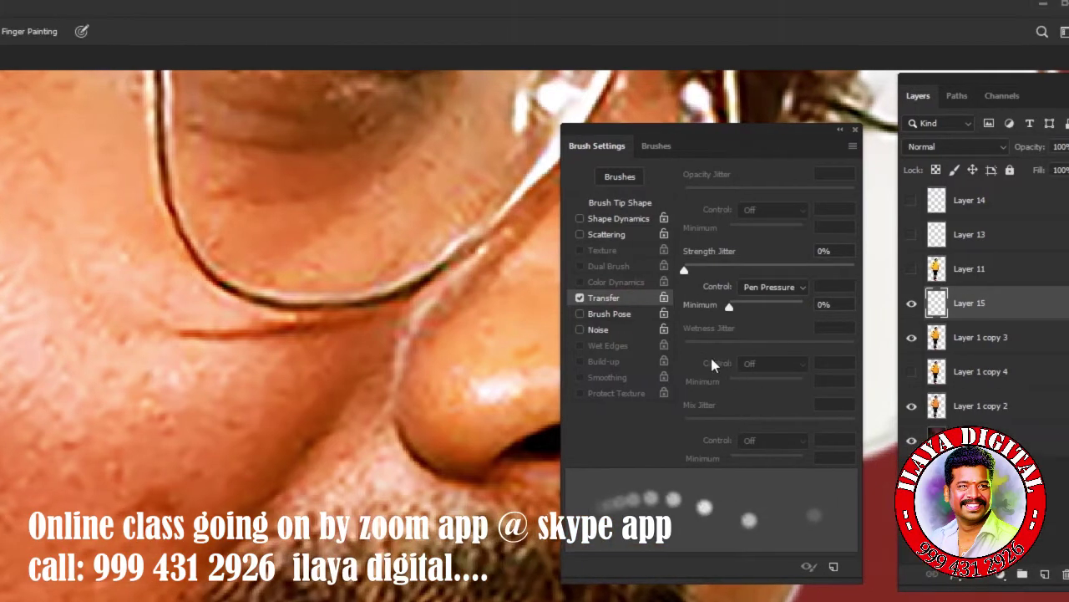
key("F5")
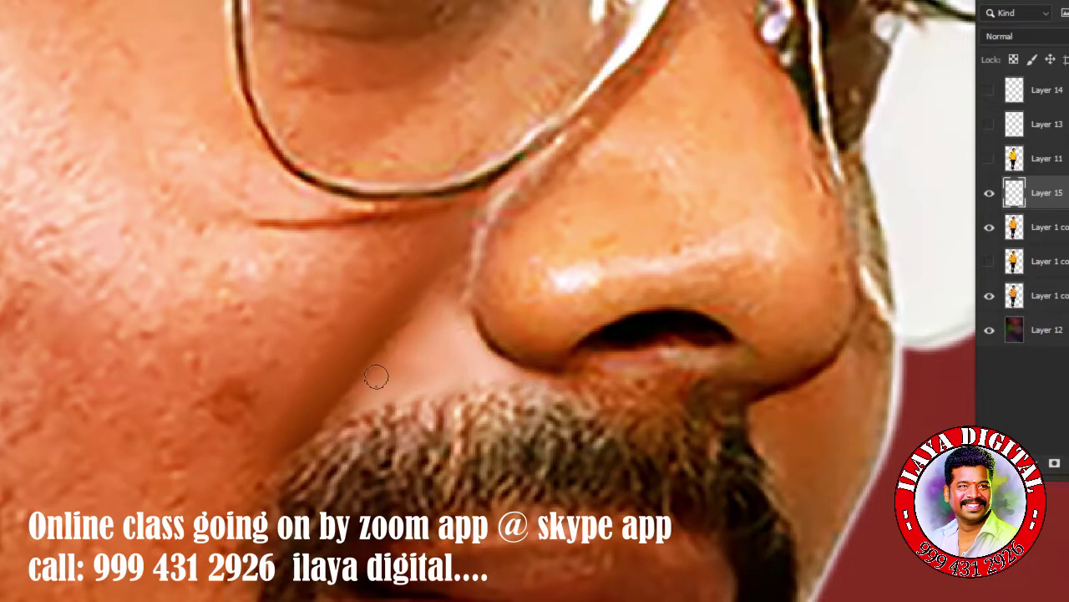
Smudge the nose crease, beside the nostril and the cheek to smooth the freckled skin.
left_click_drag(454, 331, 438, 286)
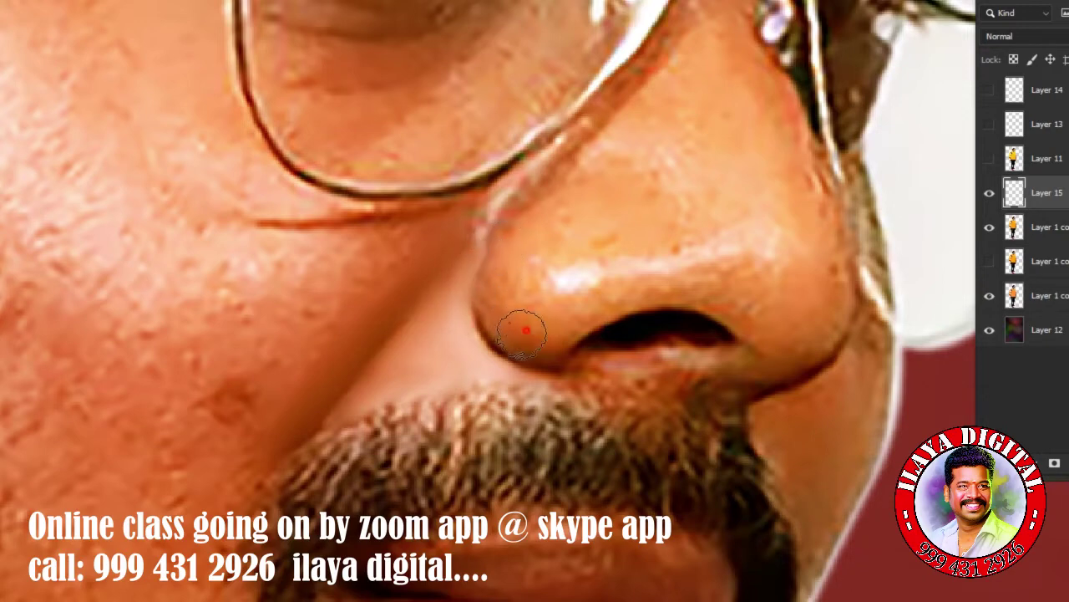
mouse_move(520, 327)
left_mouse_down()
mouse_move(506, 306)
mouse_move(554, 317)
left_mouse_up()
left_click_drag(291, 340, 341, 270)
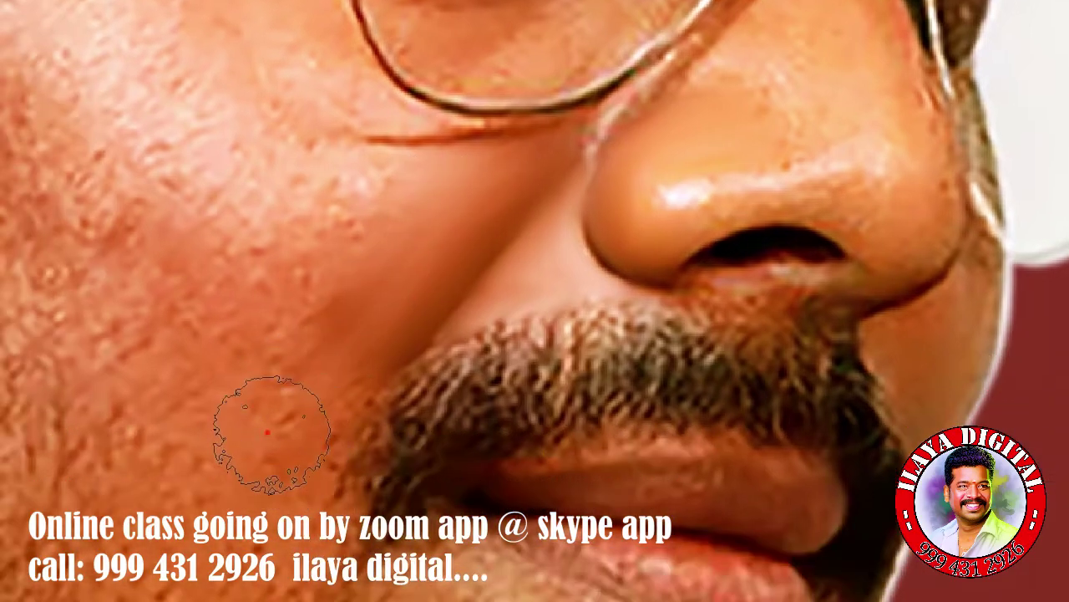
left_click_drag(268, 432, 273, 324)
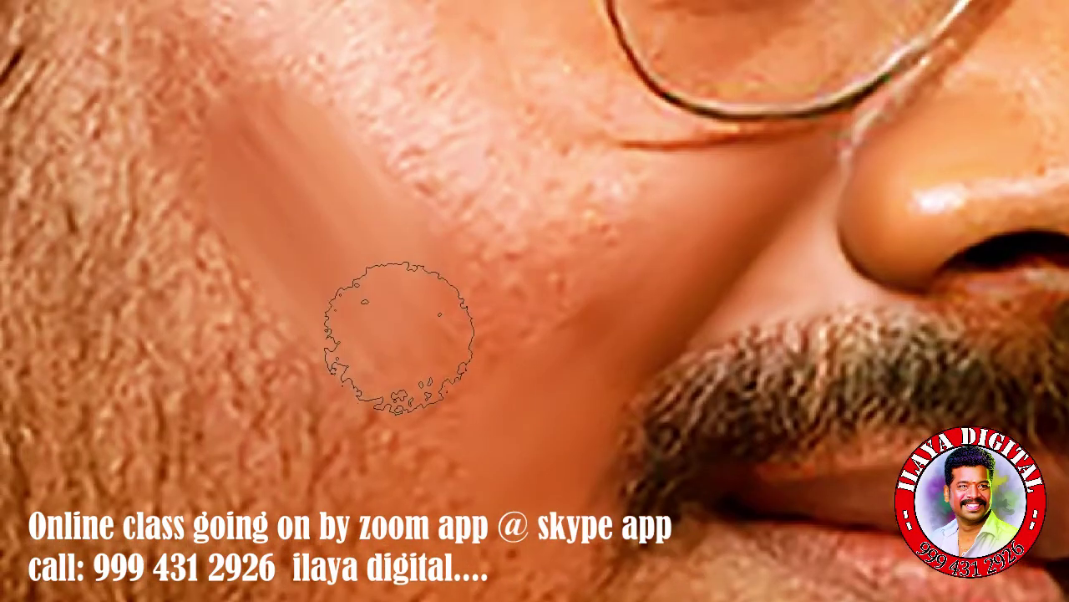
mouse_move(272, 324)
left_mouse_down()
mouse_move(512, 356)
mouse_move(501, 286)
mouse_move(465, 250)
mouse_move(513, 381)
mouse_move(541, 399)
mouse_move(438, 155)
mouse_move(566, 191)
mouse_move(475, 191)
mouse_move(396, 287)
mouse_move(302, 179)
mouse_move(279, 196)
mouse_move(429, 258)
mouse_move(418, 156)
mouse_move(460, 240)
mouse_move(554, 281)
mouse_move(610, 354)
mouse_move(566, 213)
mouse_move(697, 270)
mouse_move(790, 279)
mouse_move(768, 279)
mouse_move(742, 330)
left_mouse_up()
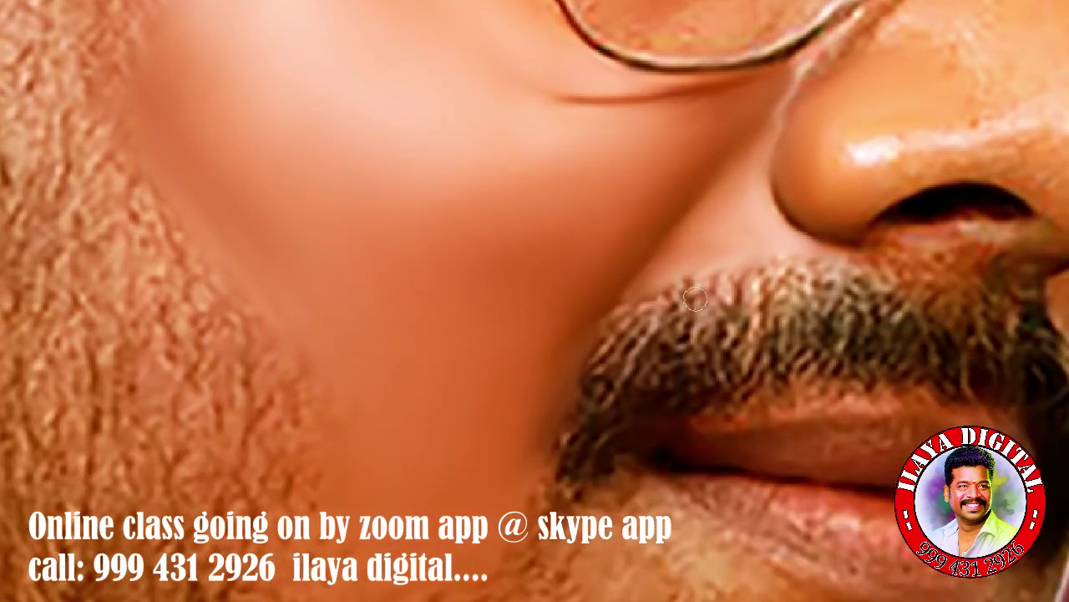
Zoom in on the cheek, enlarge the Smudge brush to 70 and smooth the cheek freckles.
key("z")
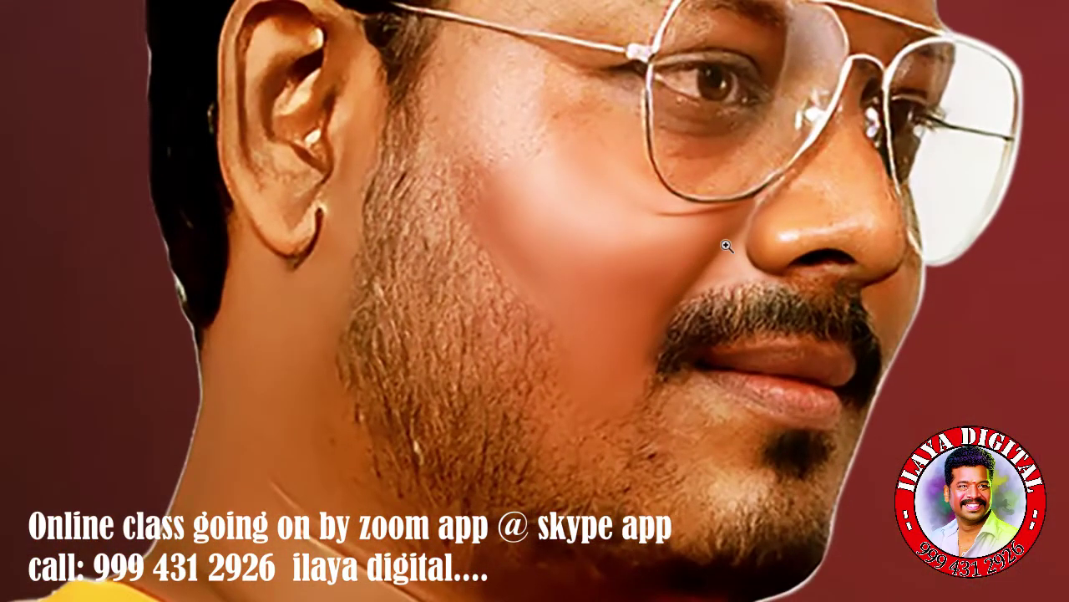
left_click(727, 245)
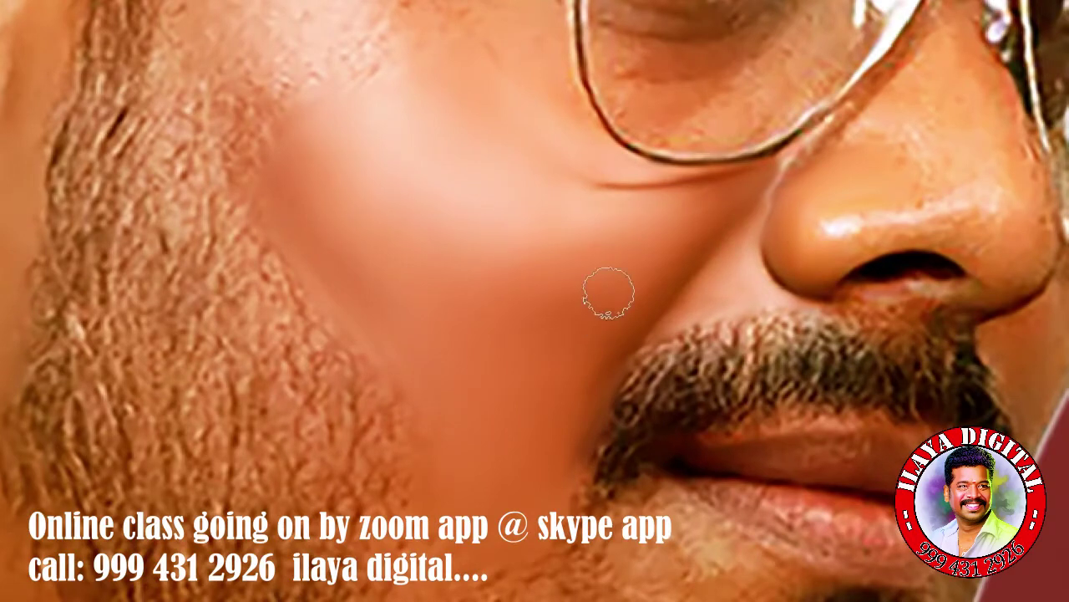
scroll(309, 153, "up", 5)
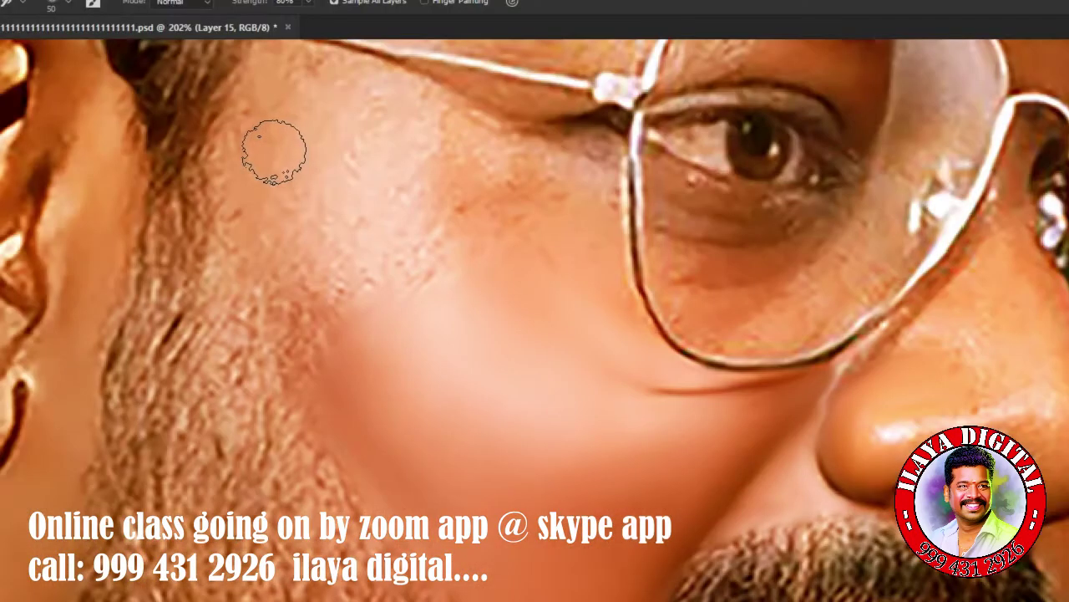
key("bracketright")
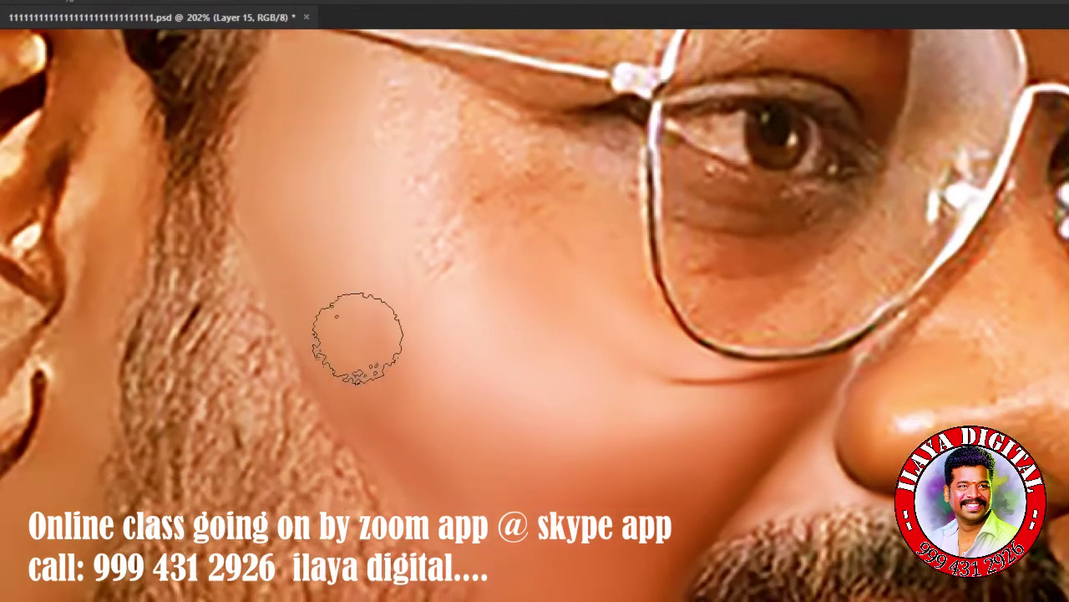
key("bracketright")
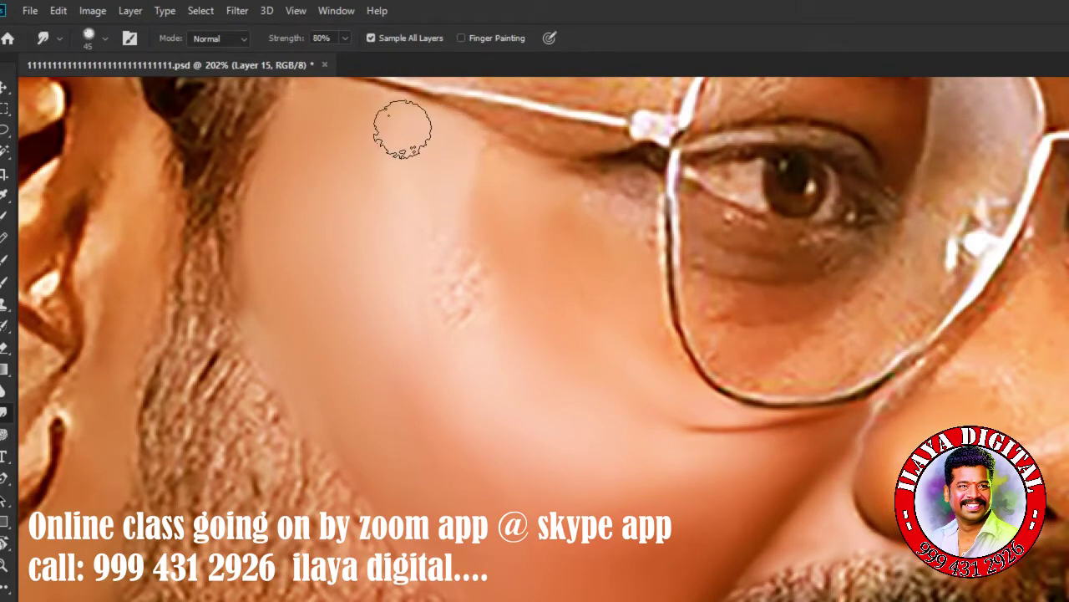
left_click_drag(444, 194, 462, 276)
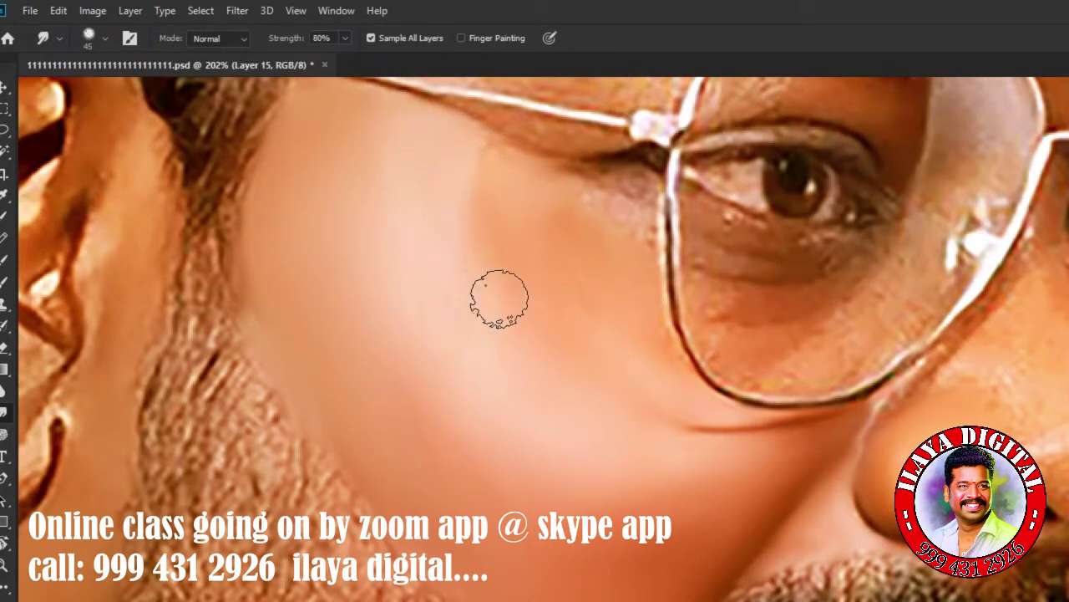
Smudge the cheek below the eye, near the glasses and toward the jaw, then view the whole portrait.
key("bracketright")
left_click_drag(515, 217, 495, 184)
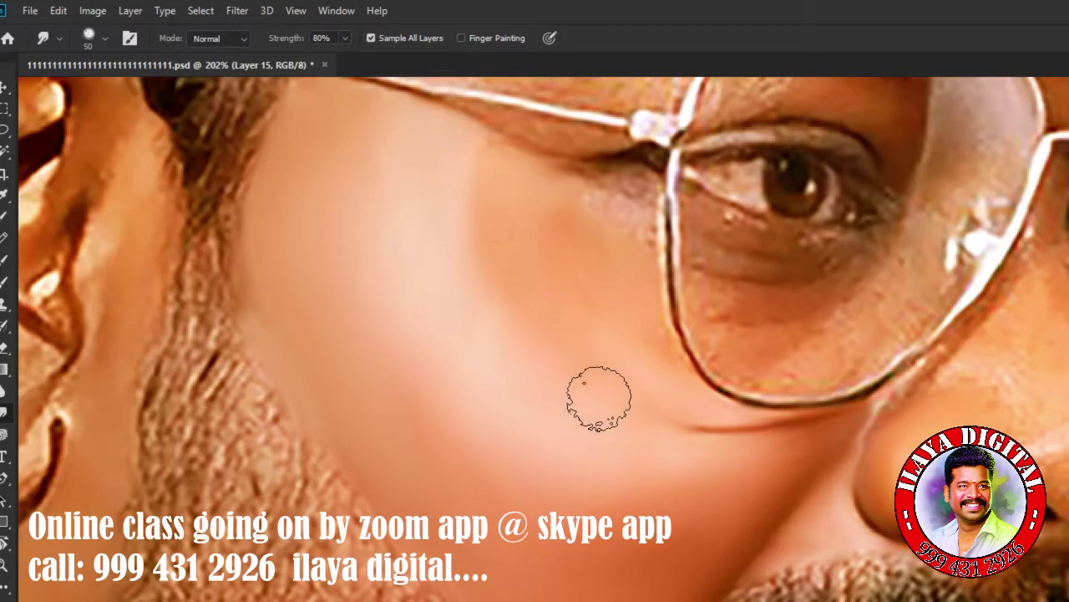
left_click_drag(351, 114, 371, 119)
mouse_move(390, 282)
left_mouse_down()
mouse_move(532, 374)
mouse_move(557, 310)
left_mouse_up()
key("bracketright")
key("bracketright")
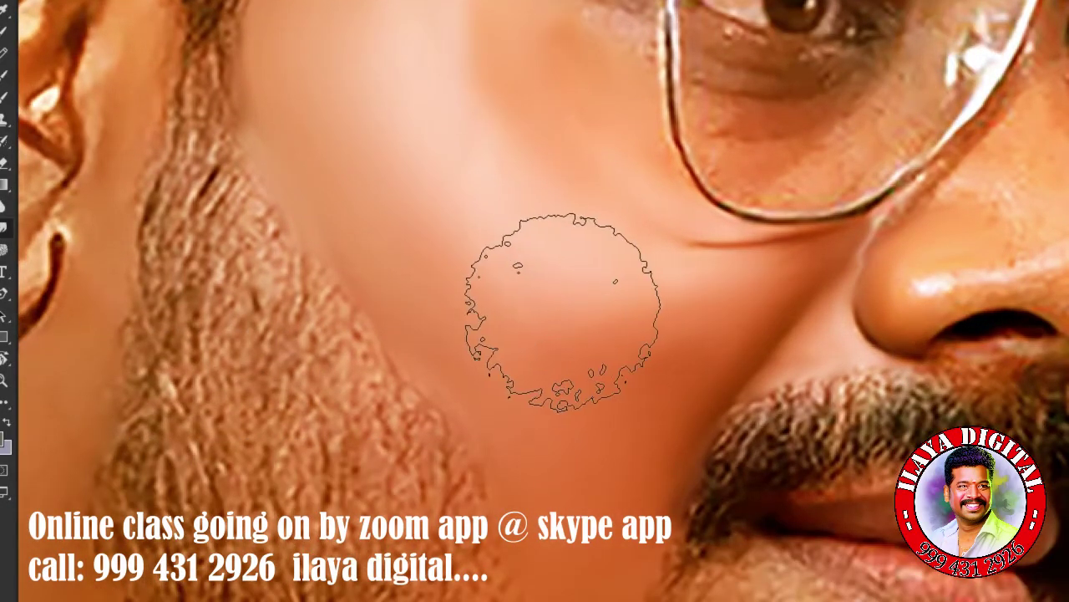
key("bracketright")
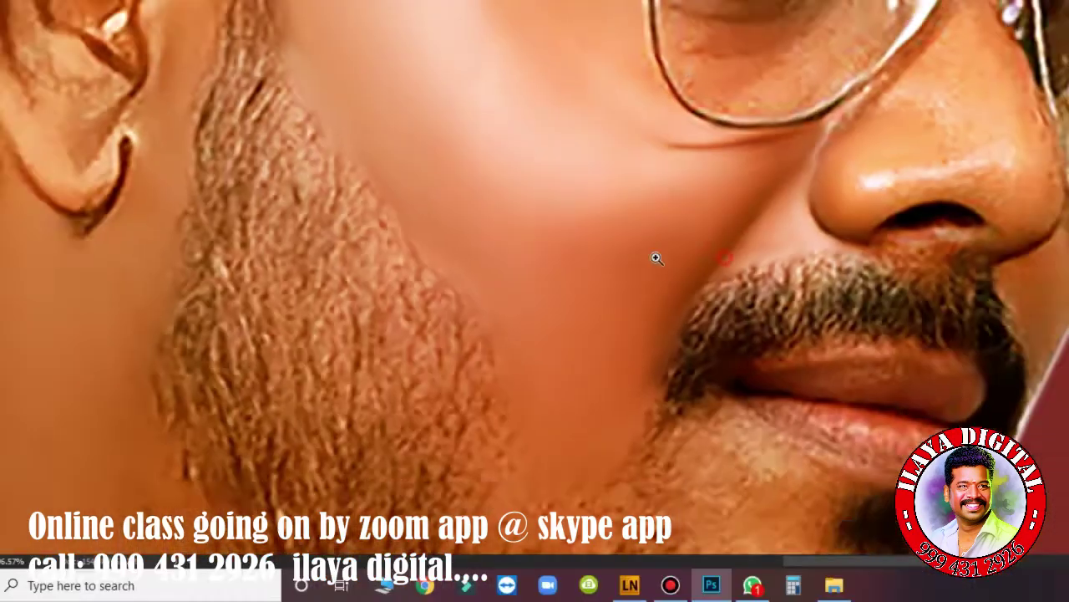
key("ctrl+0")
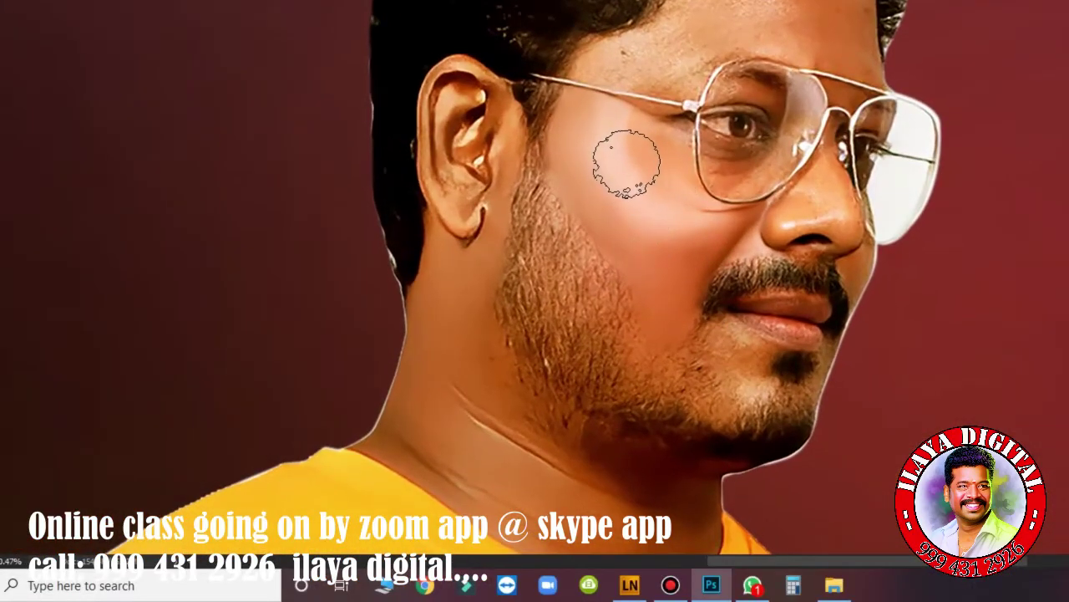
key("bracketleft")
Make a final smudge stroke over the cheek just below the glasses.
left_click_drag(635, 159, 653, 190)
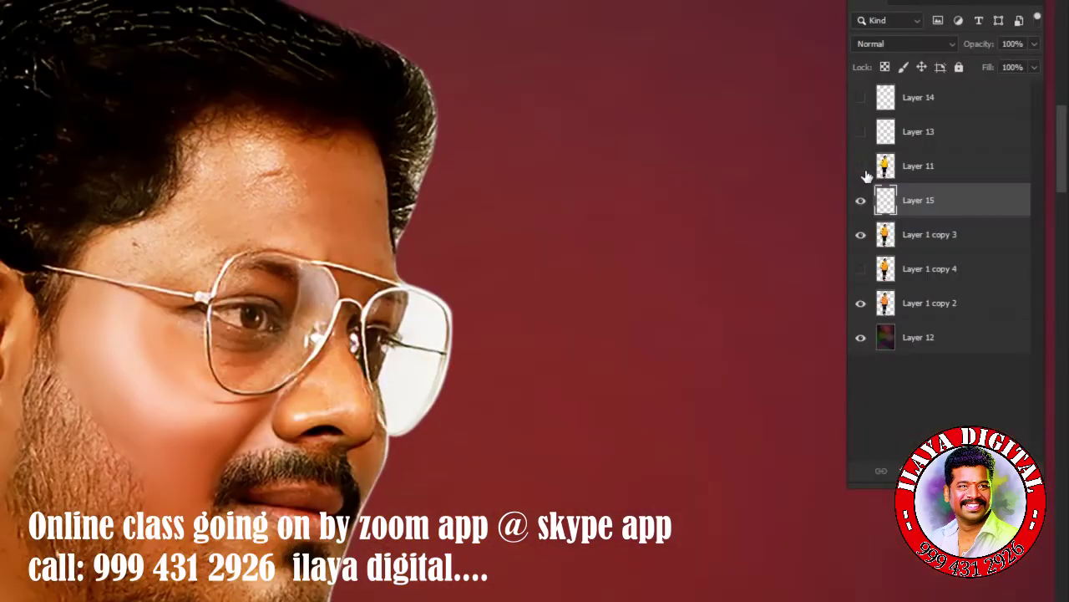
Toggle Layer 11 on and off to compare the painted portrait.
left_click(861, 168)
left_click(912, 175)
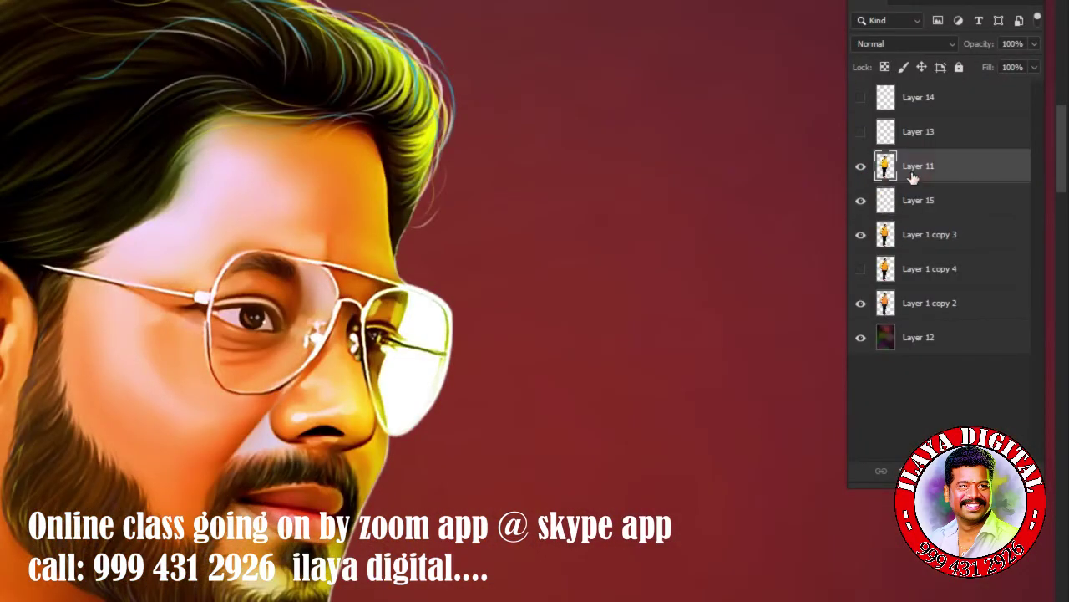
left_click(861, 161)
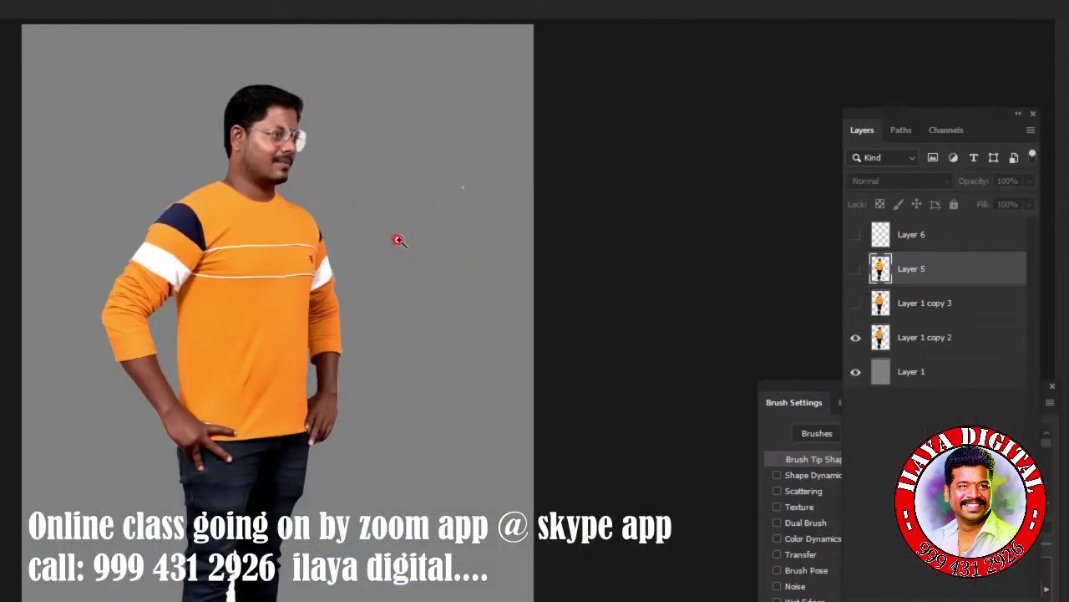
Zoom in on the face and leave Layer 1 copy 3 visible after comparing it.
scroll(398, 240, "up", 3)
scroll(406, 365, "up", 3)
scroll(460, 397, "up", 3)
scroll(291, 355, "up", 2)
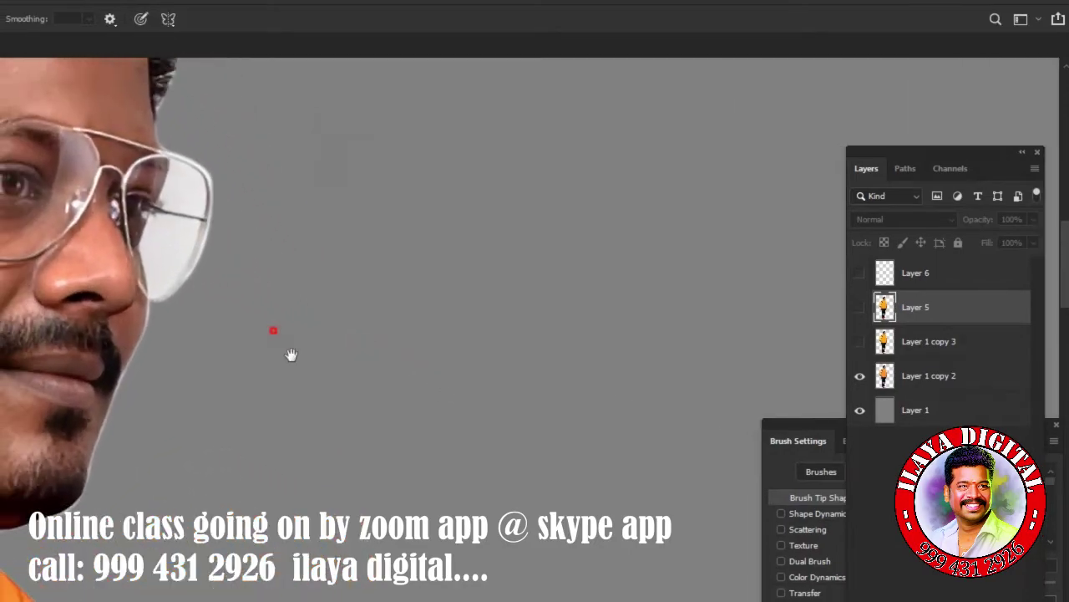
scroll(537, 425, "down", 3)
scroll(590, 423, "up", 2)
scroll(620, 432, "up", 2)
scroll(553, 411, "down", 3)
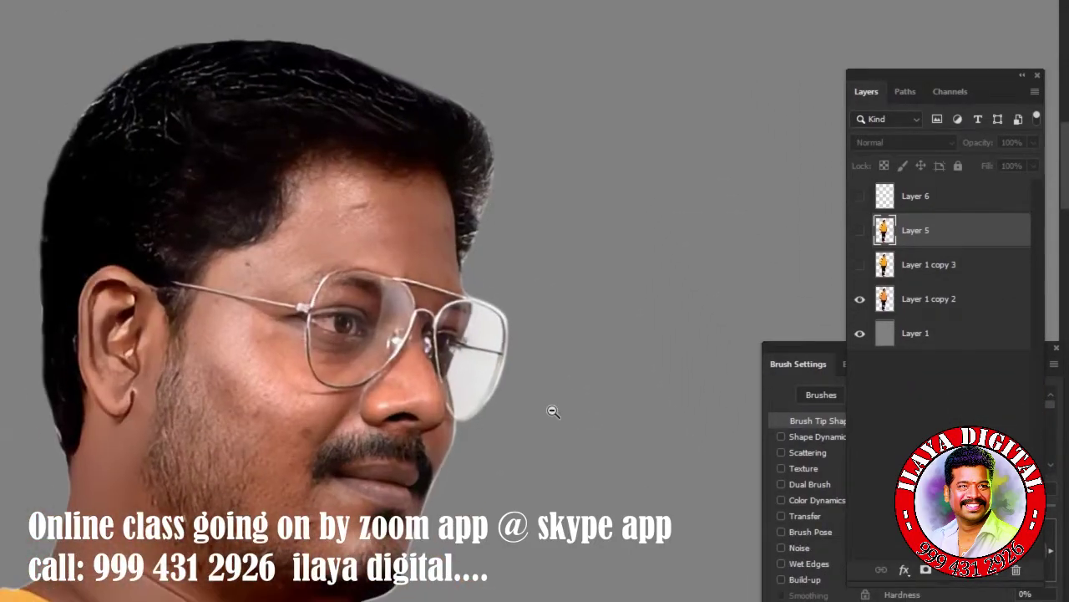
scroll(553, 412, "up", 2)
left_click(855, 265)
left_click(855, 265)
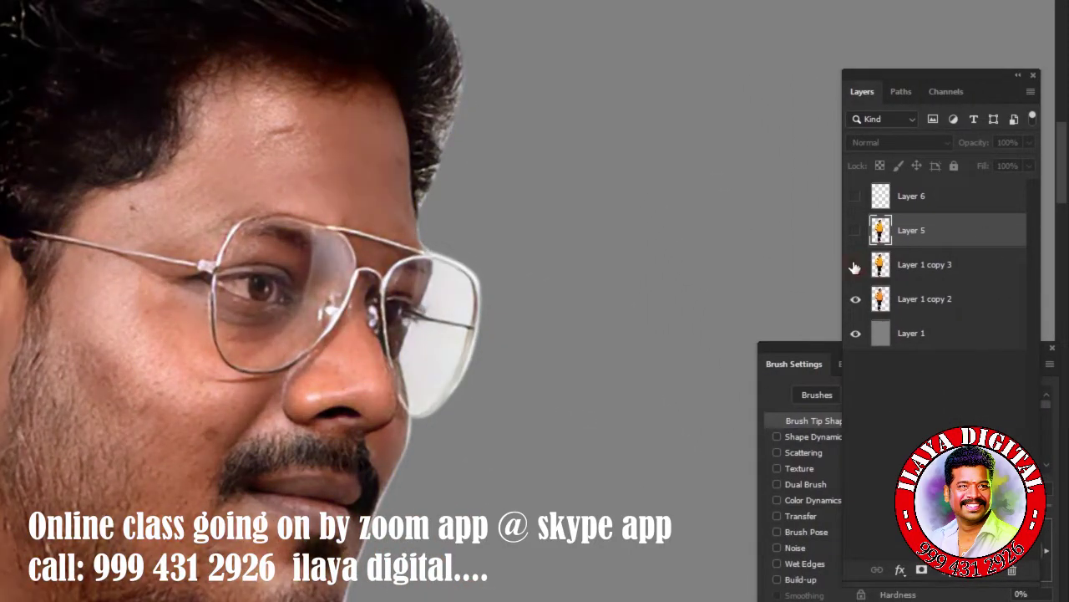
left_click(855, 266)
left_click(855, 266)
left_click(855, 265)
Make Layer 5 and Layer 6 visible, with Layer 6 selected for editing.
left_click(856, 229)
left_click(855, 230)
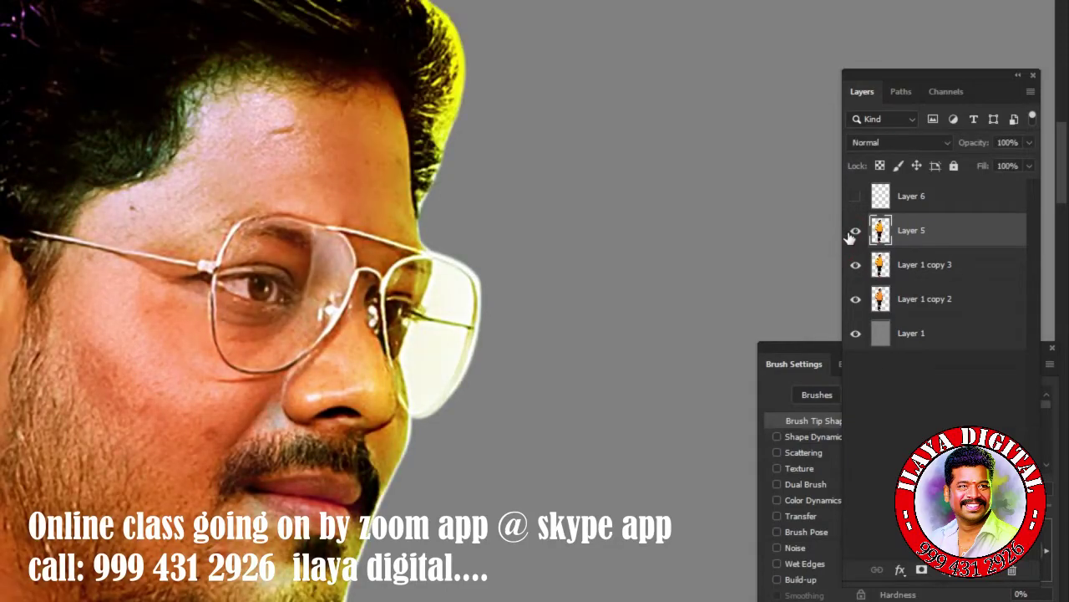
left_click(855, 230)
left_click(855, 229)
left_click(855, 196)
left_click(911, 196)
scroll(344, 282, "up", 3)
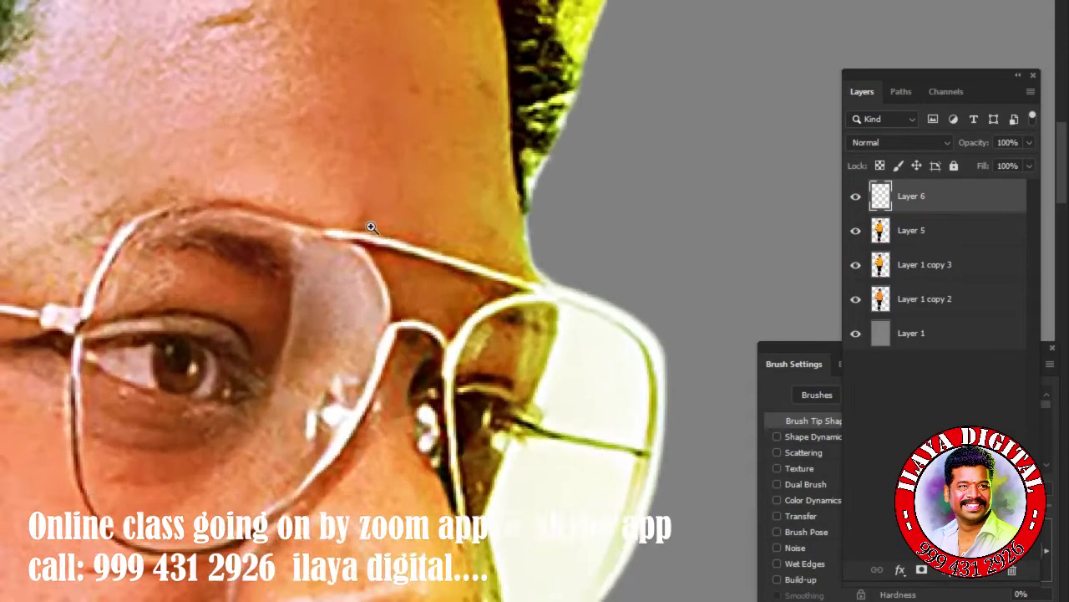
scroll(371, 222, "down", 1)
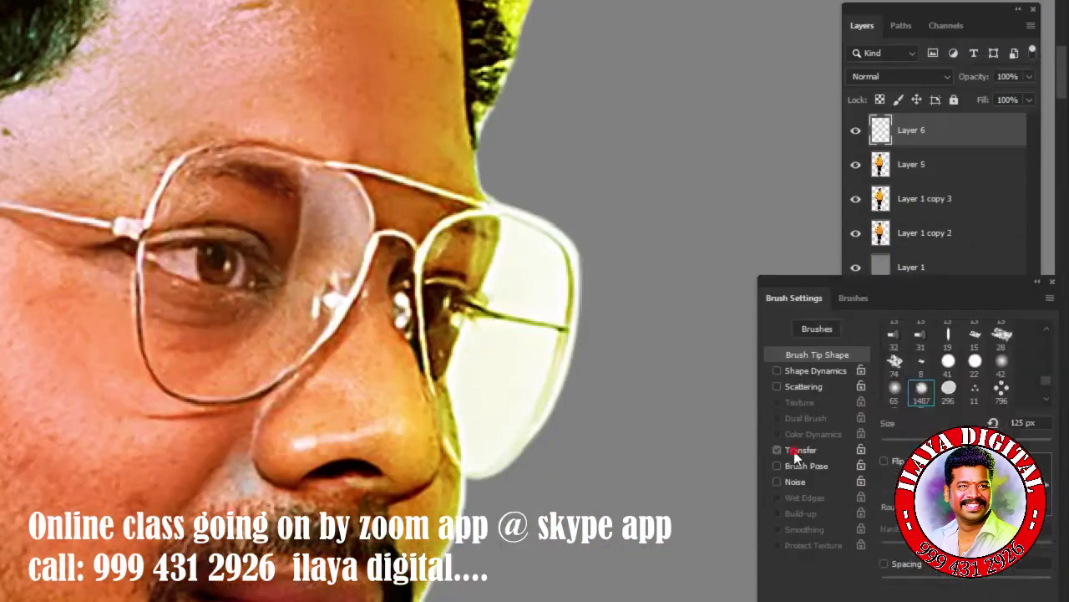
Turn on brush Transfer, resize the brush and heal the blemish on the cheek.
left_click(794, 452)
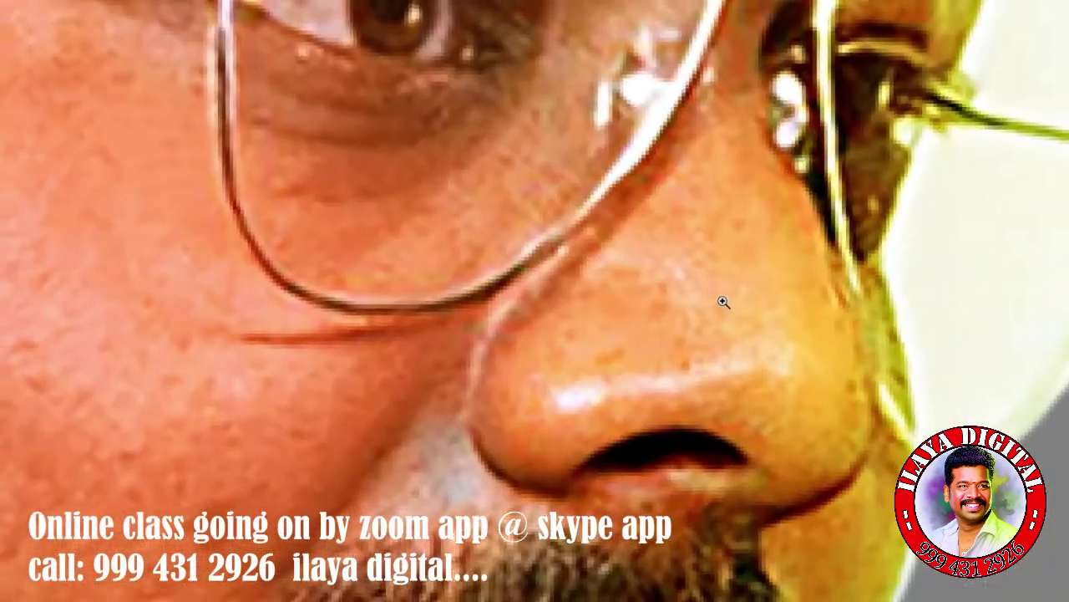
left_click(721, 303)
key("bracketleft")
key("bracketleft")
key("bracketleft")
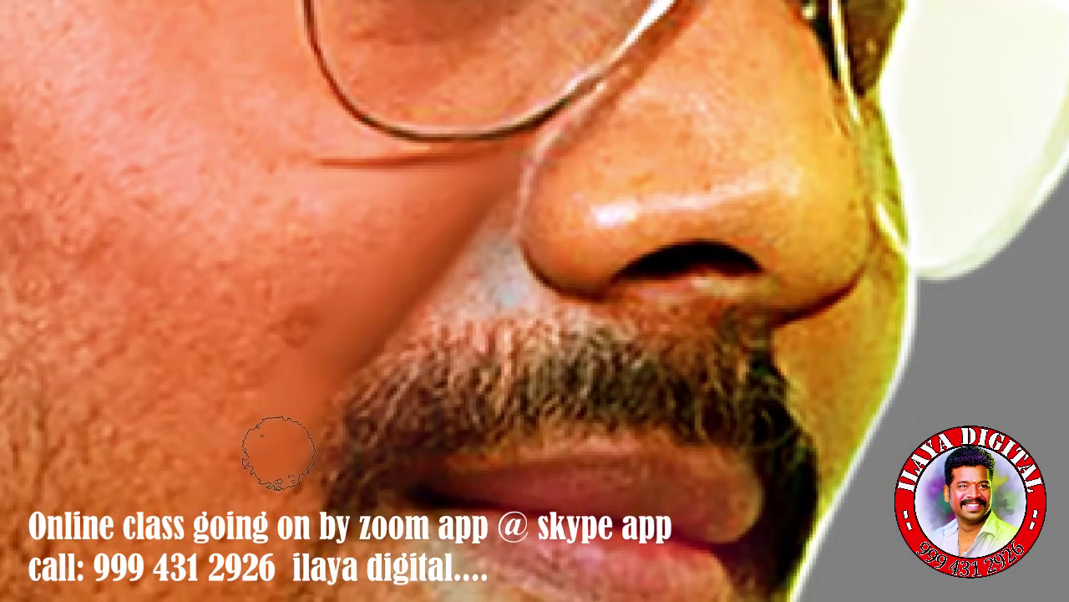
key("bracketright")
key("bracketright")
key("bracketright")
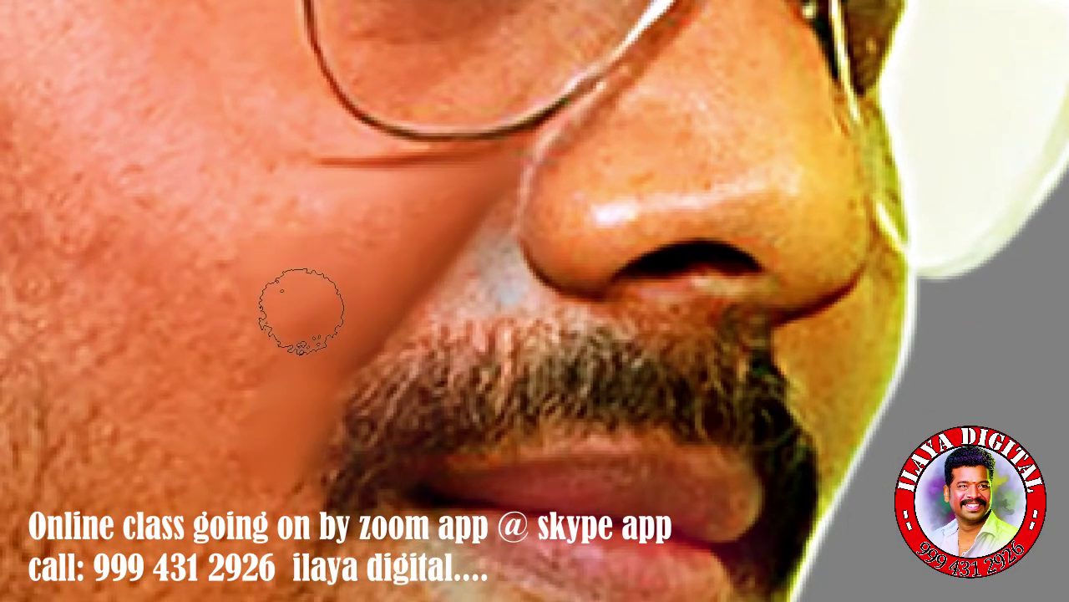
left_click(304, 307)
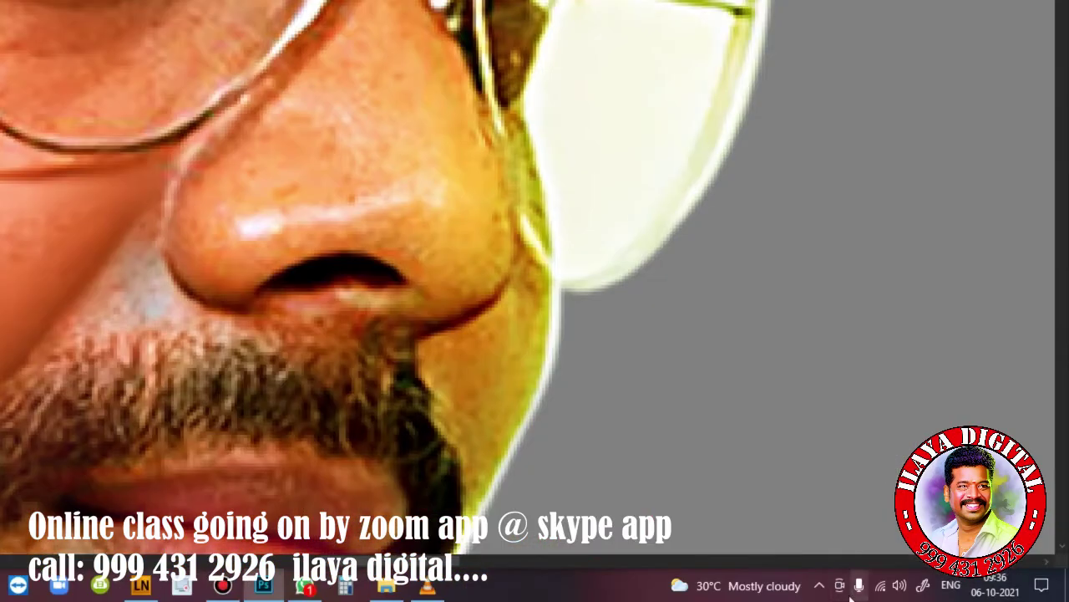
Bring up the screen recorder's window from the system tray and close it.
left_click(819, 585)
left_click(803, 552)
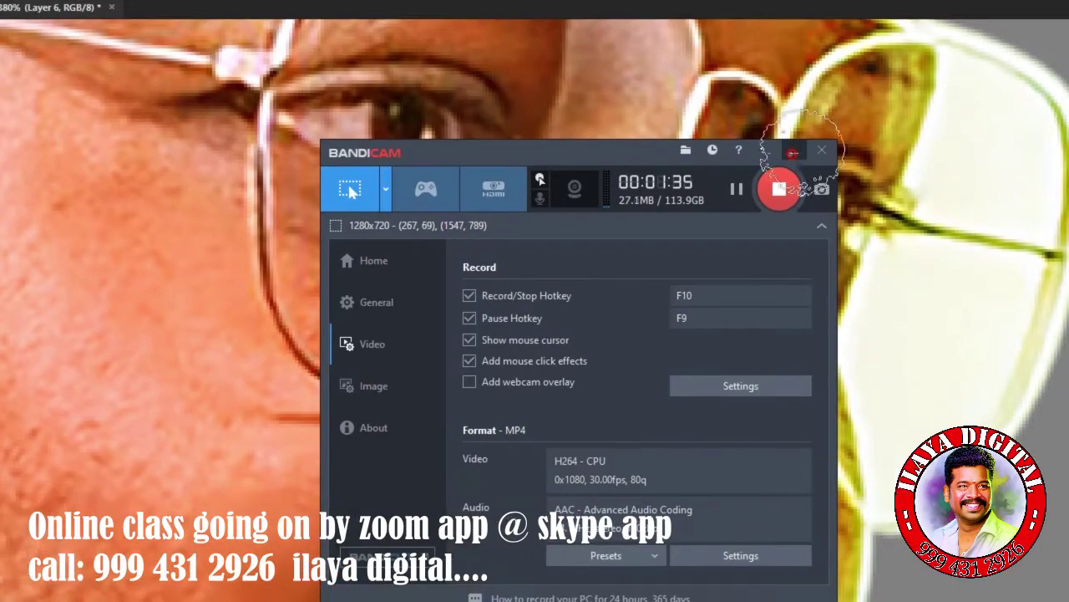
left_click(849, 115)
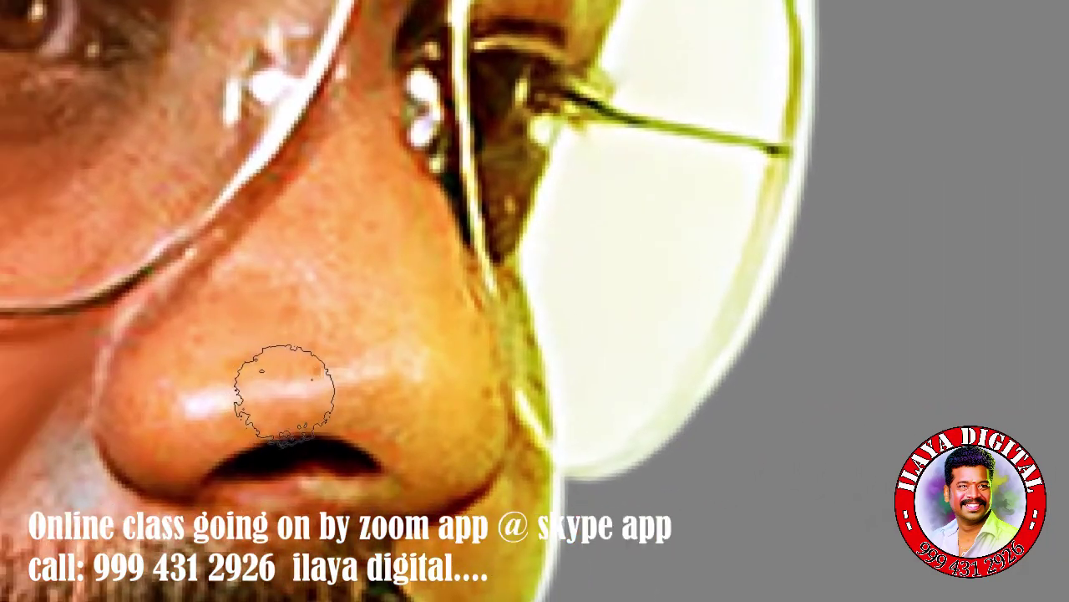
Paint over the nose-tip highlight and smooth the nose's left edge with the Mixer Brush.
scroll(355, 418, "up", 2)
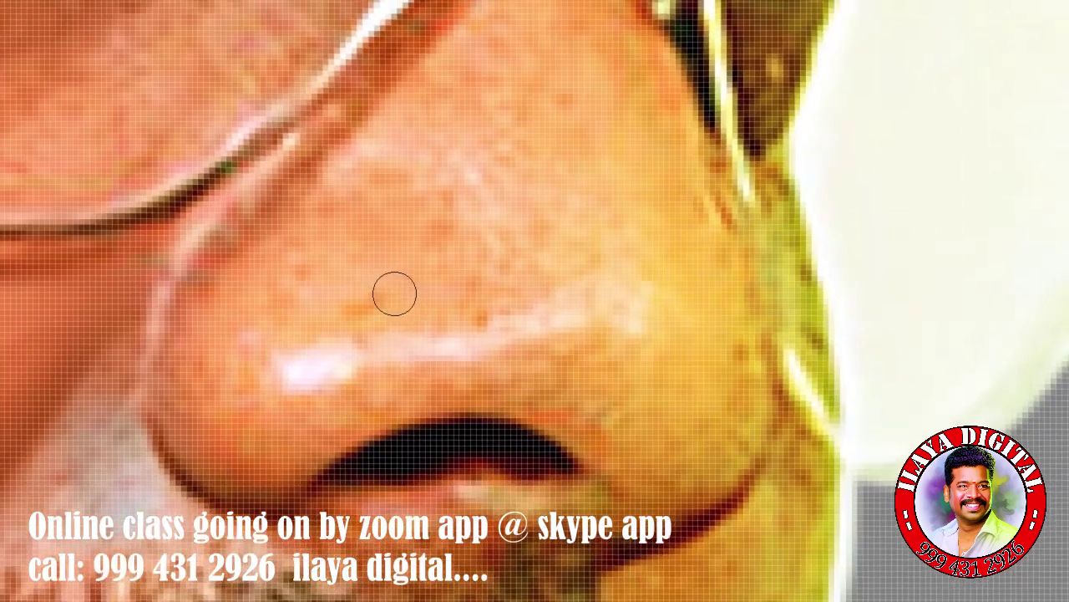
left_click(311, 370)
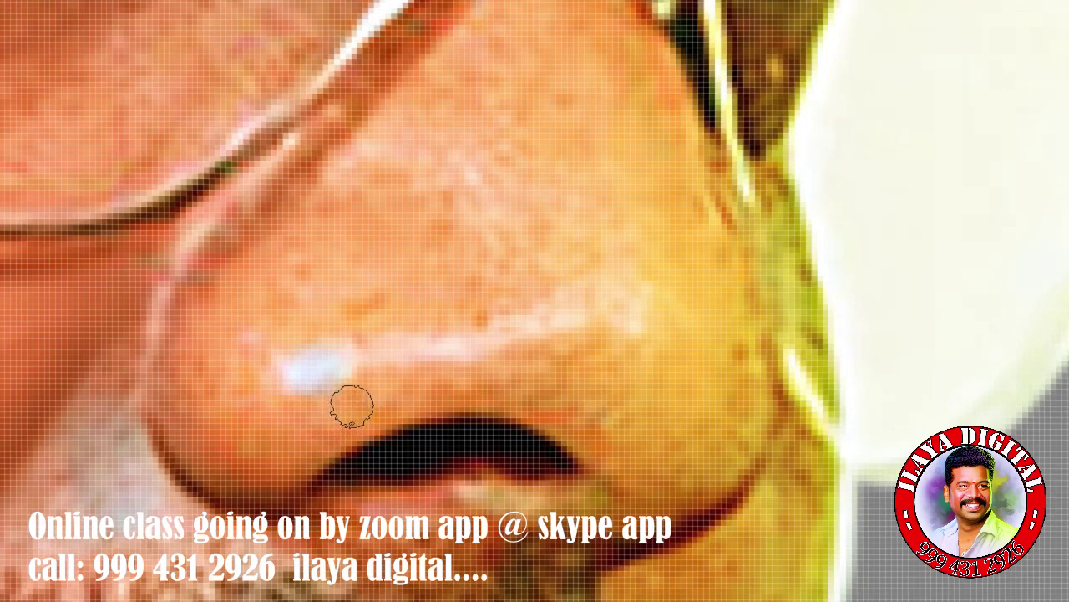
left_click(323, 365)
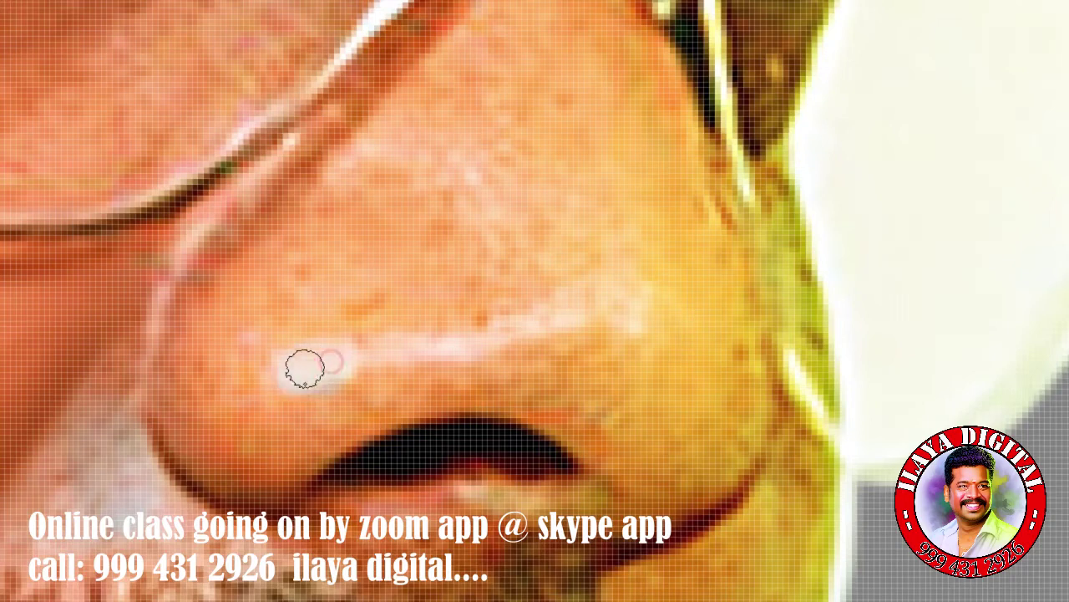
left_click(618, 305)
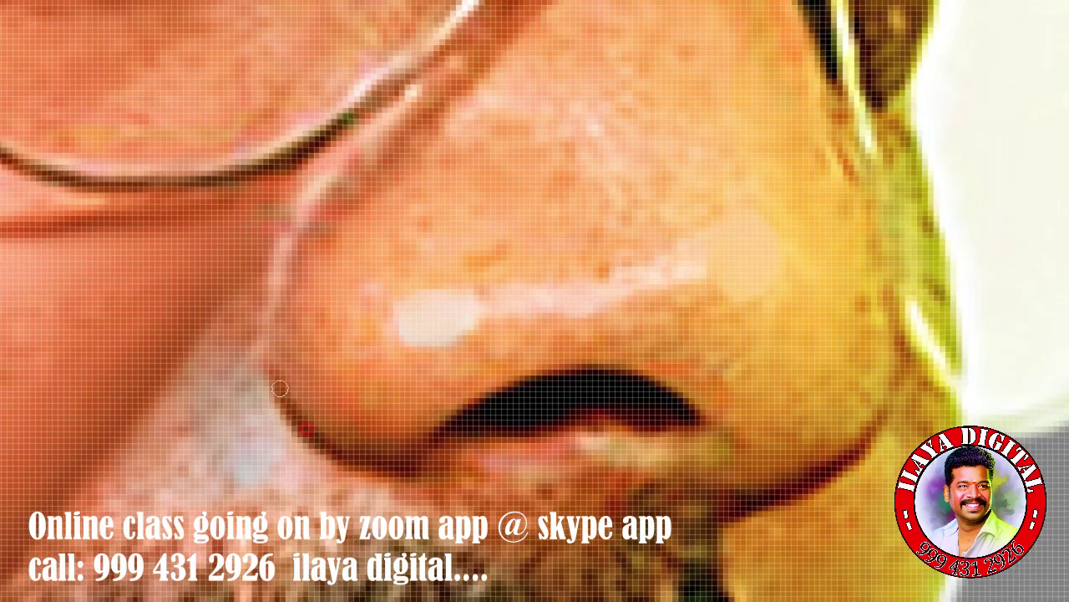
left_click_drag(276, 370, 298, 257)
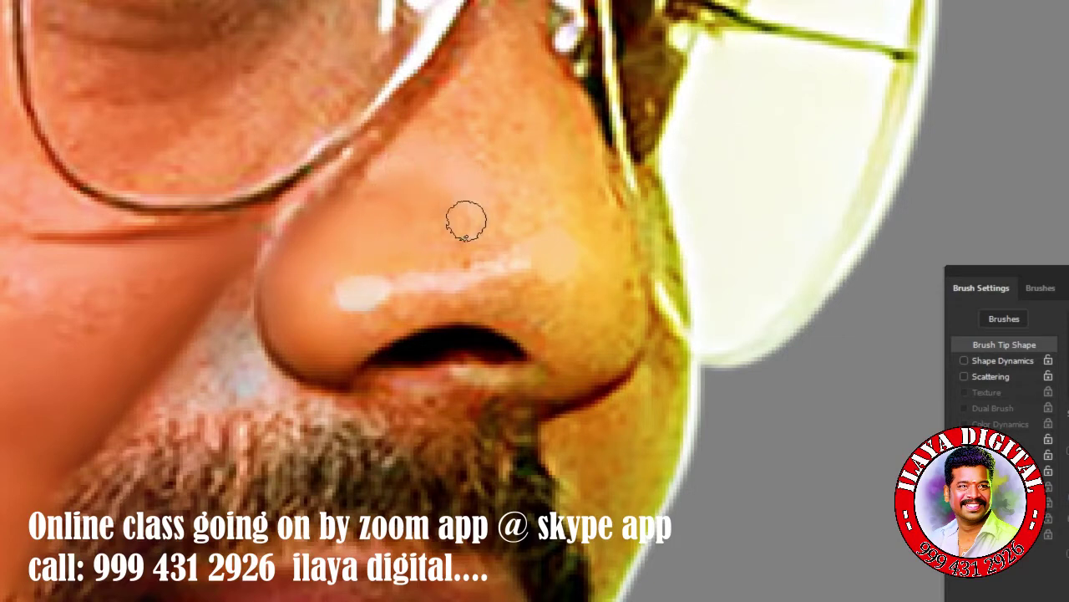
Smooth the skin over the right nostril, its edge and the nose highlight; set the brush to 20 px.
left_click_drag(465, 223, 424, 249)
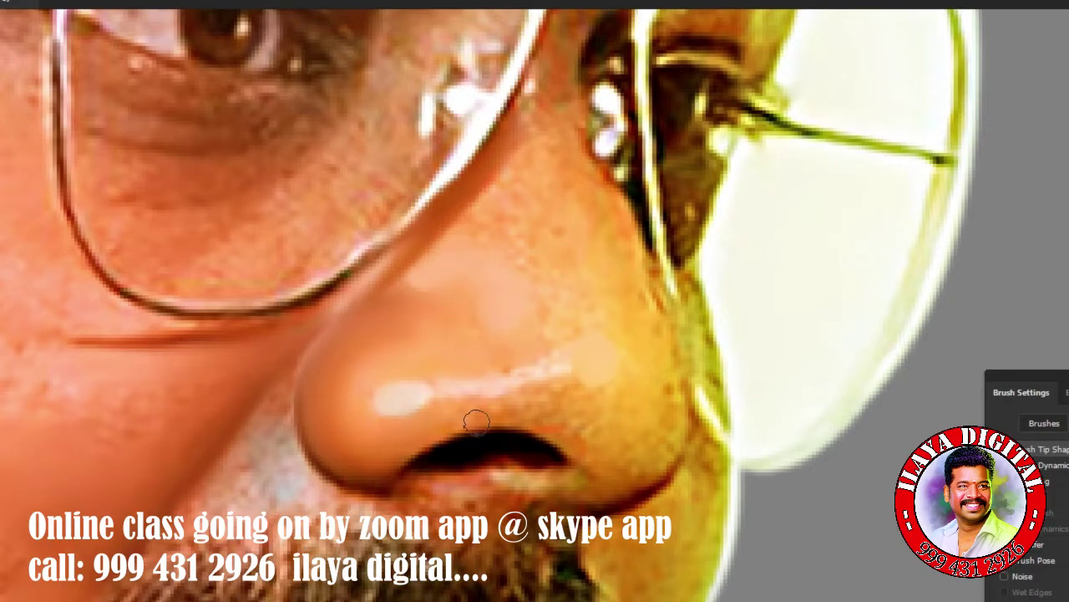
left_click(351, 434)
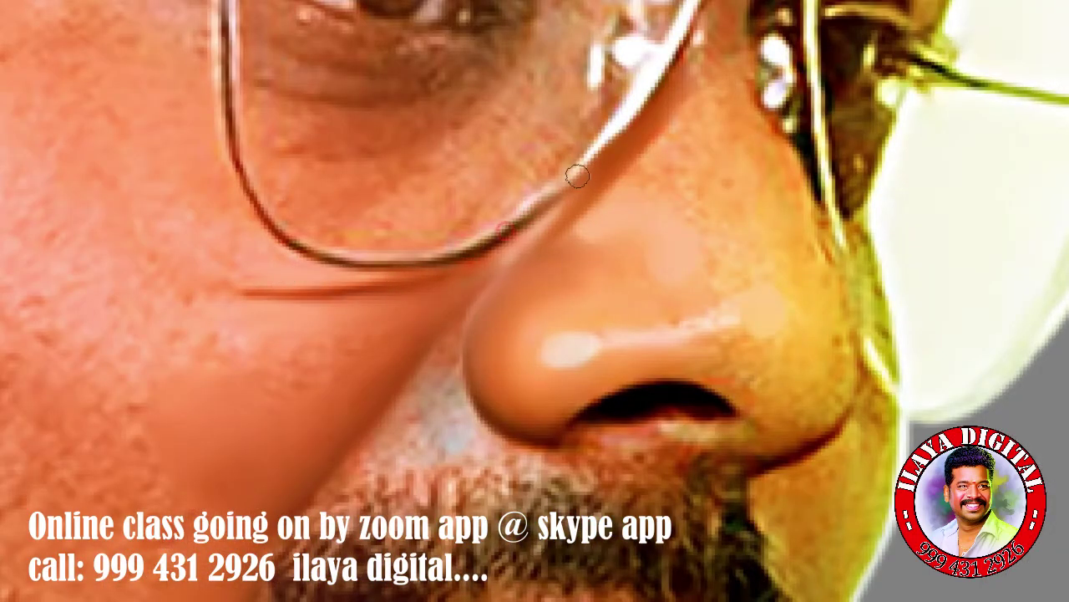
mouse_move(704, 363)
left_mouse_down()
mouse_move(720, 371)
mouse_move(587, 408)
left_mouse_up()
left_click_drag(683, 337, 711, 324)
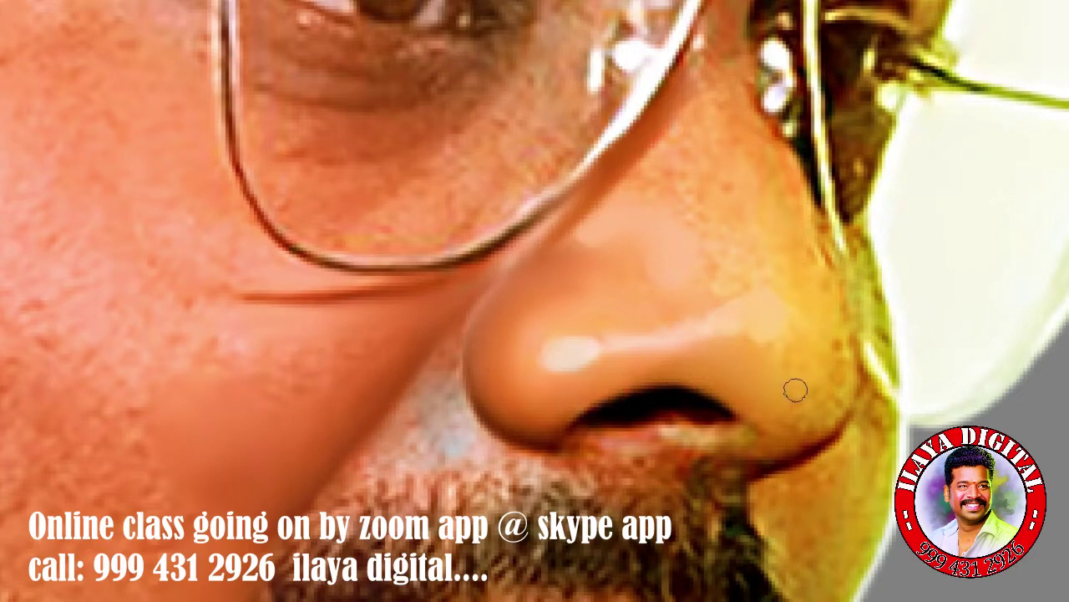
left_click_drag(795, 389, 780, 415)
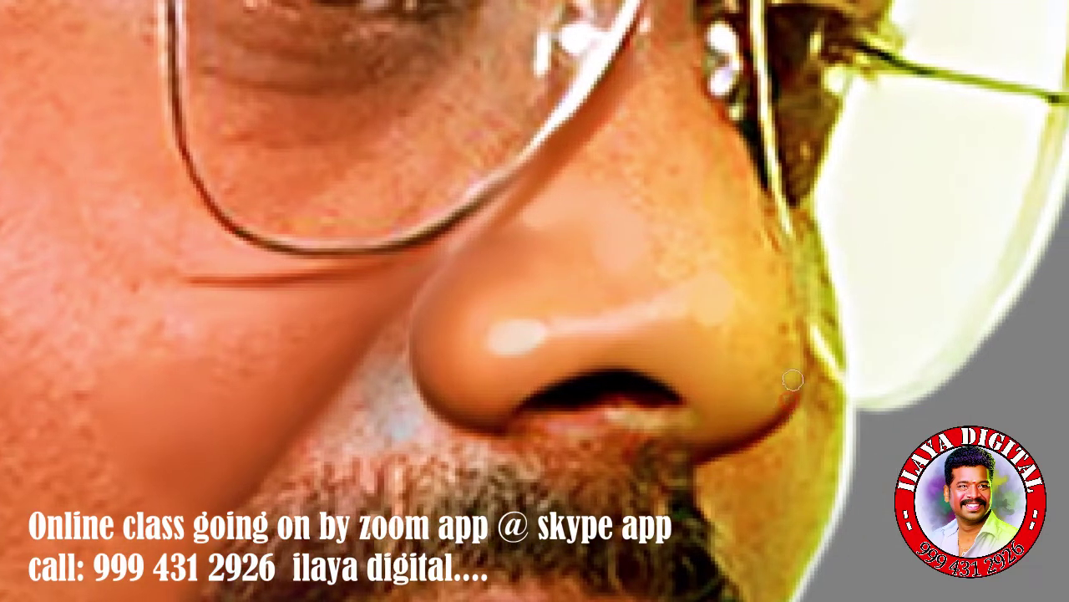
left_click_drag(793, 380, 790, 401)
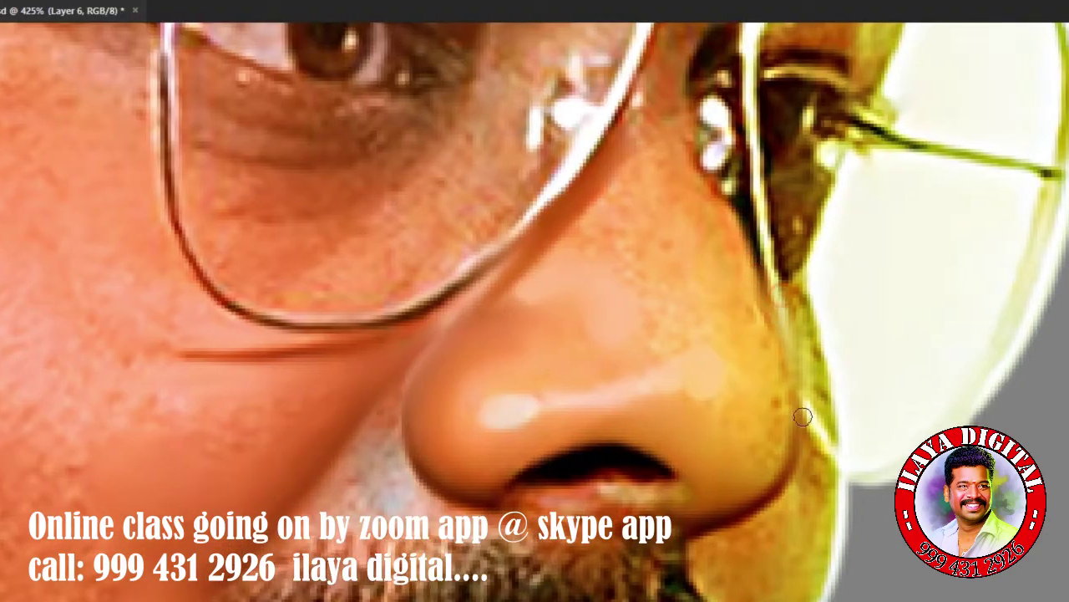
left_click_drag(785, 373, 790, 394)
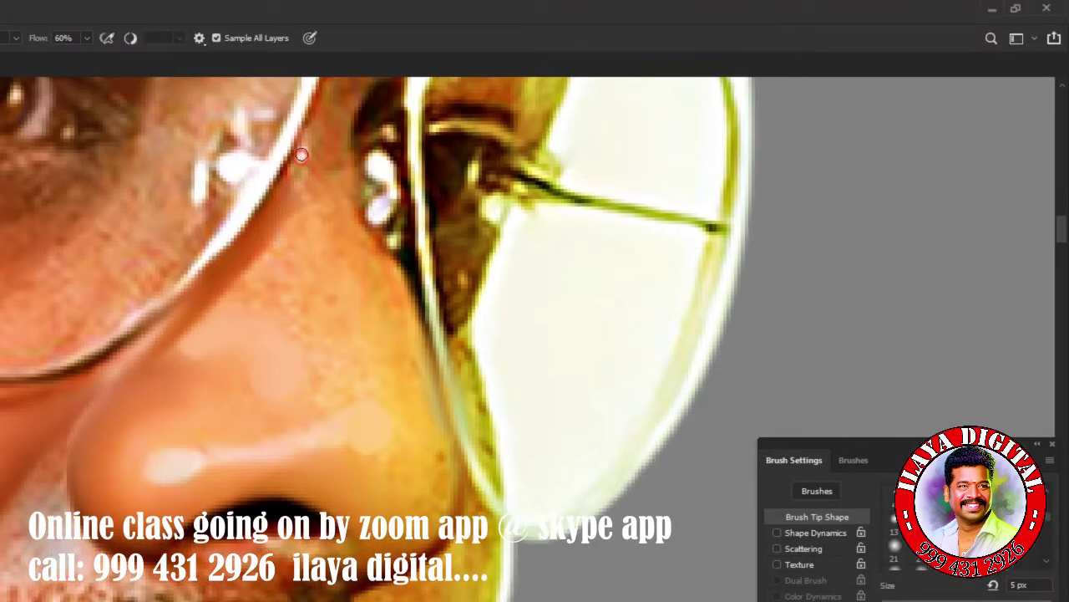
key("bracketright")
key("bracketright")
key("bracketright")
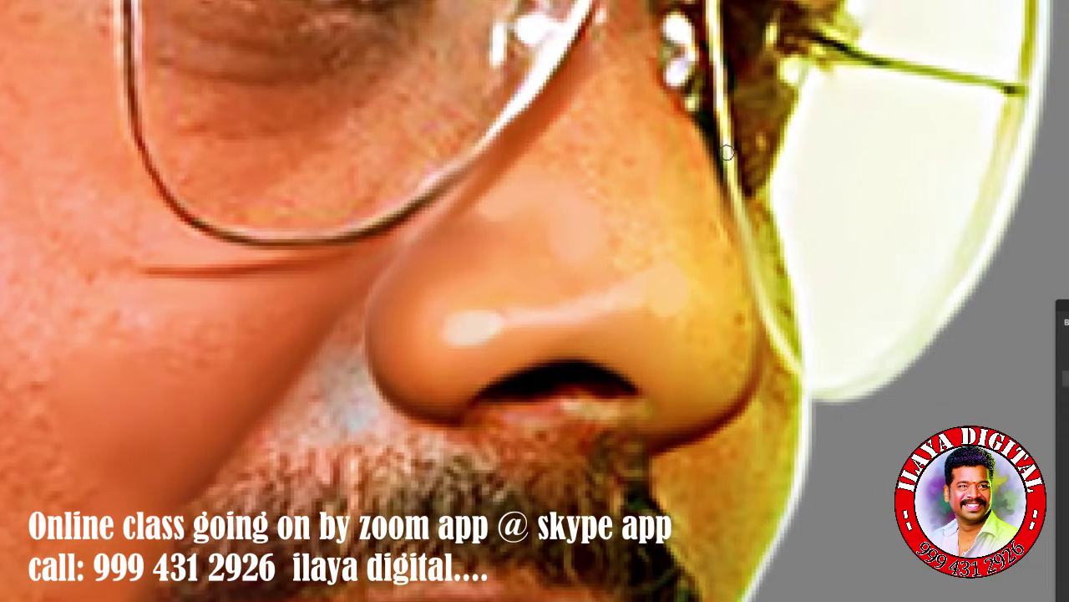
Dab along the nose's right side and bridge, then blend just below the nostril with a smaller brush.
left_click(740, 235)
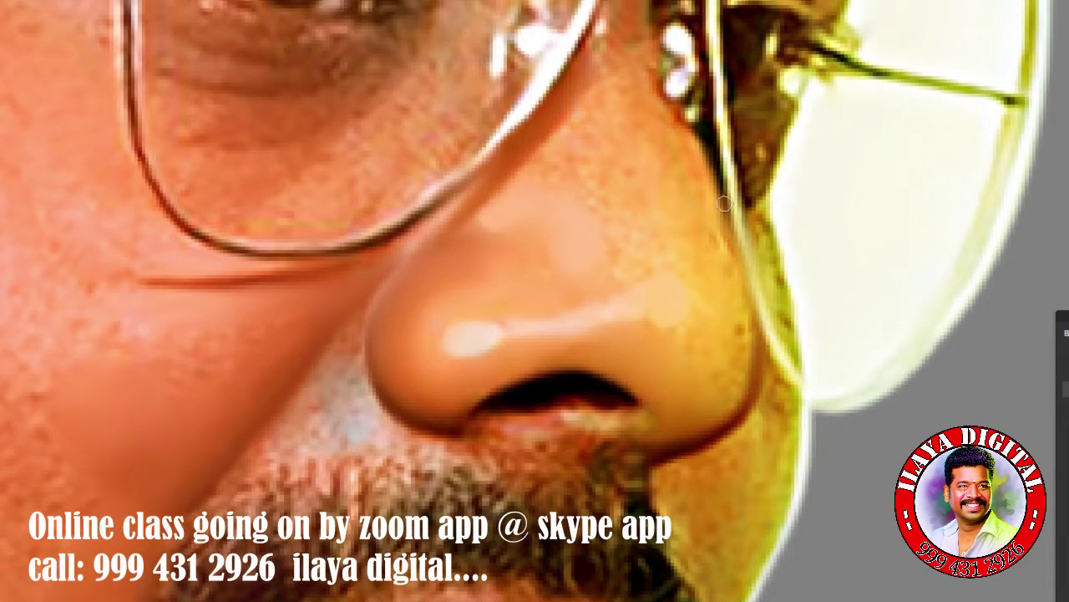
left_click(733, 263)
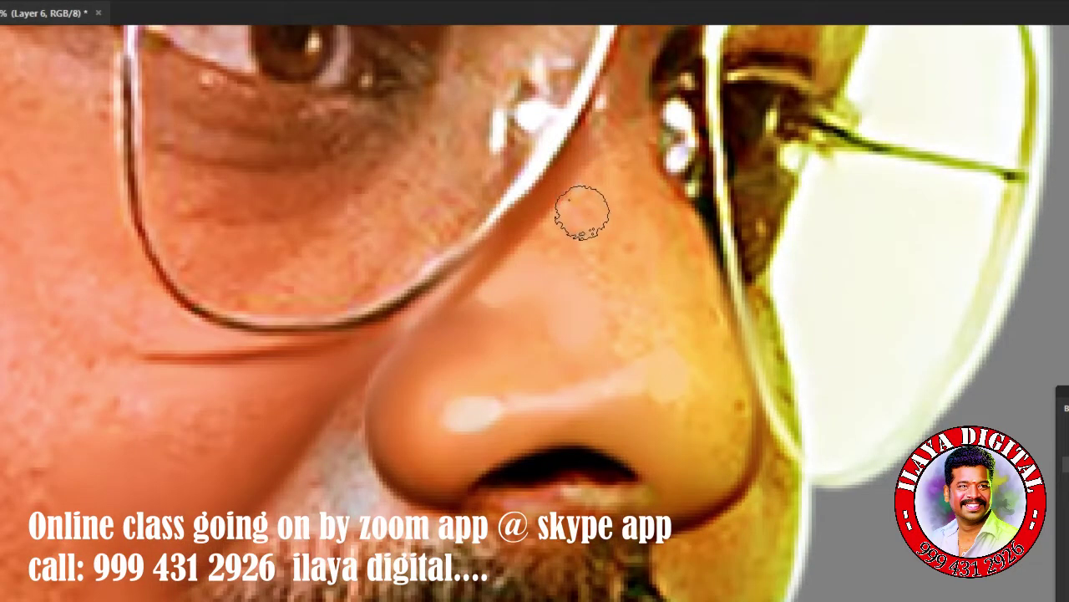
left_click(557, 245)
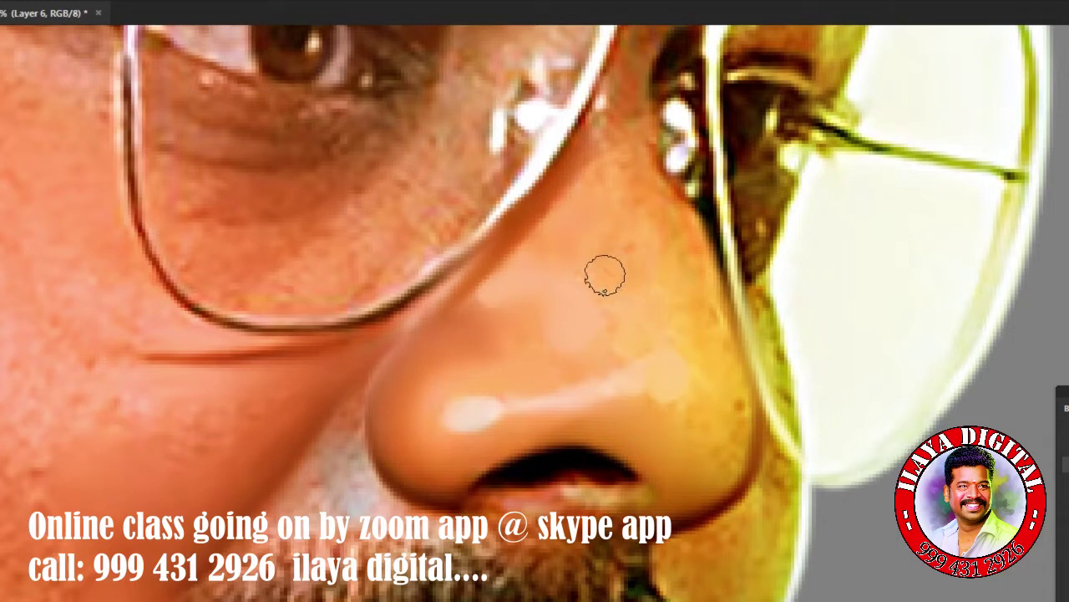
left_click(615, 181)
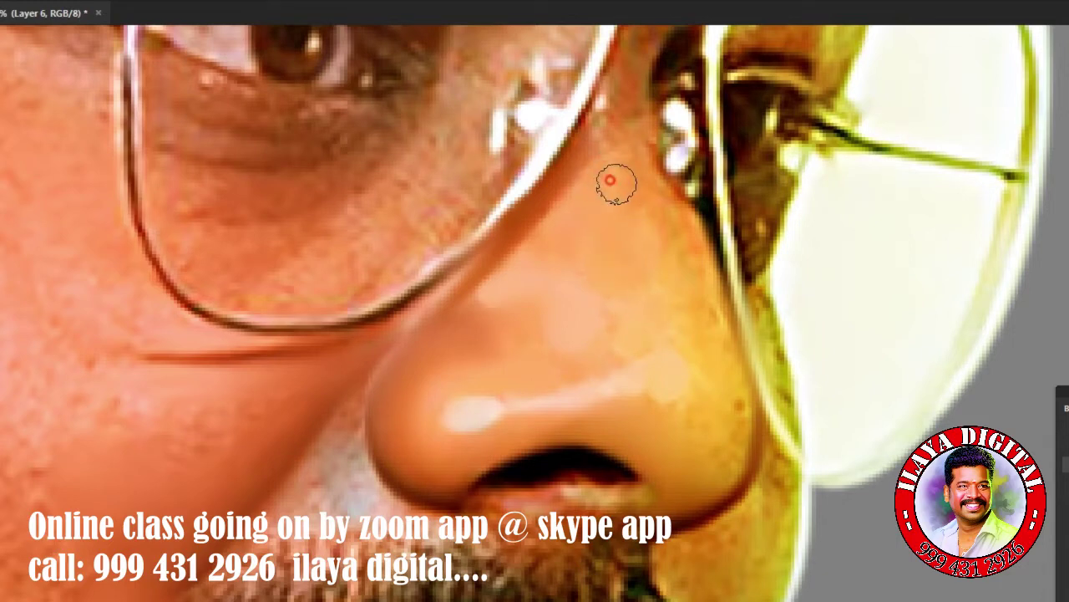
left_click(665, 217)
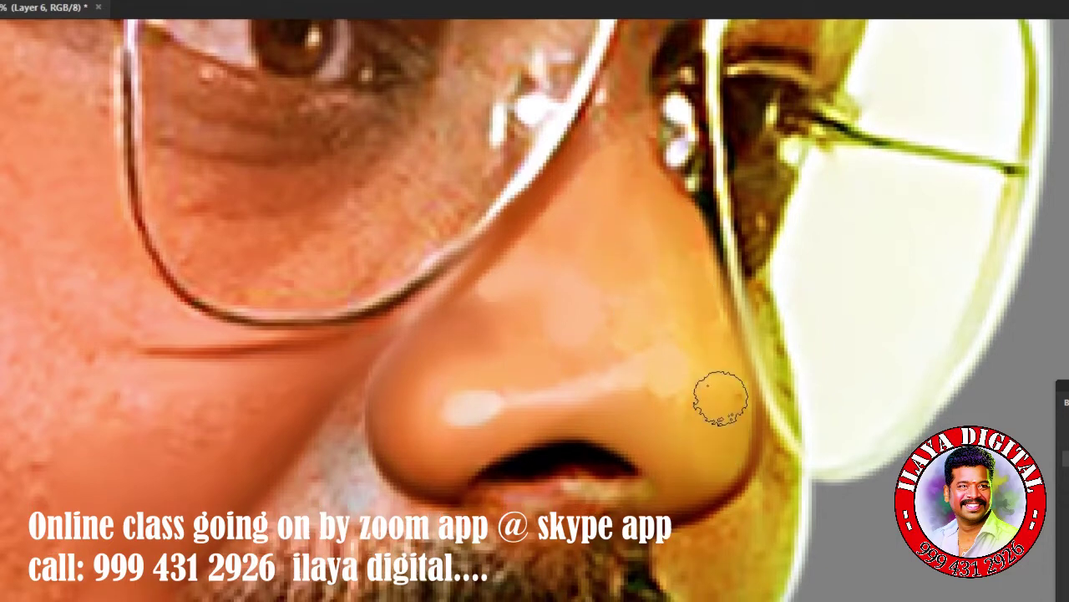
key("bracketleft")
key("bracketleft")
key("bracketleft")
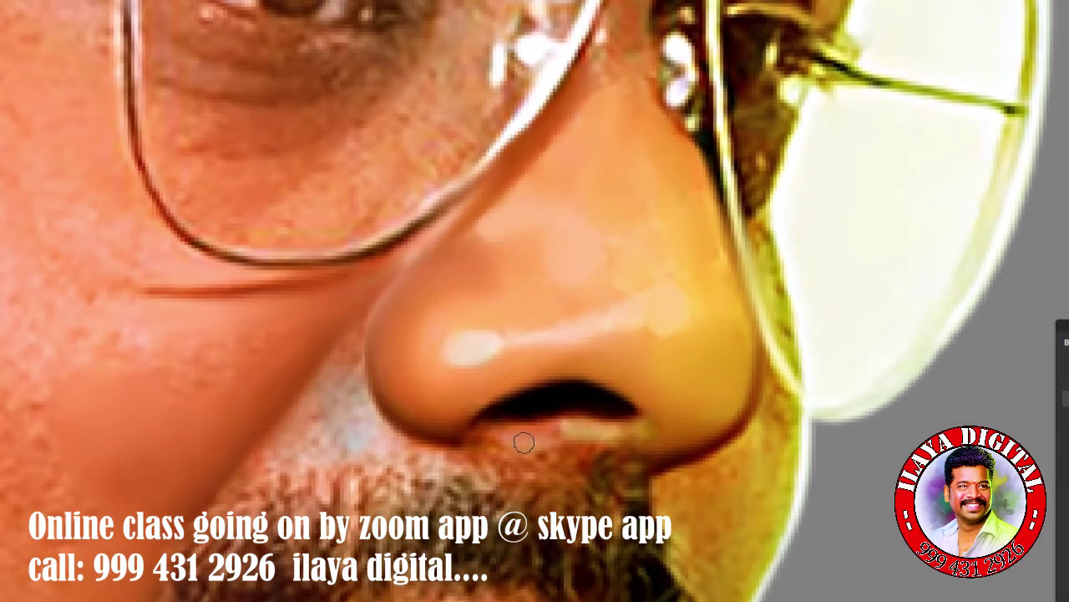
left_click(416, 449)
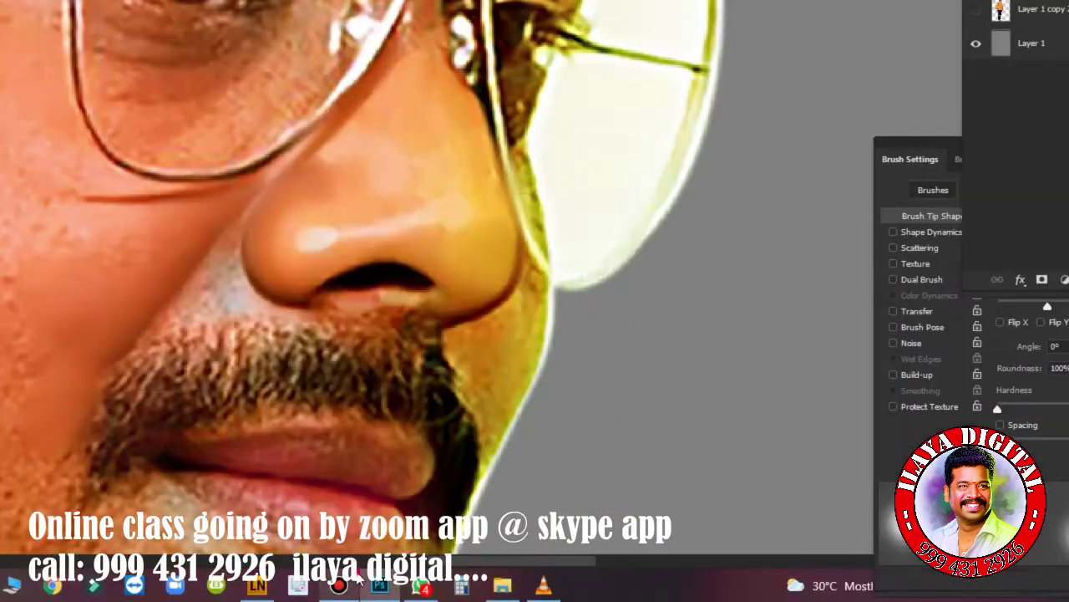
left_click(352, 580)
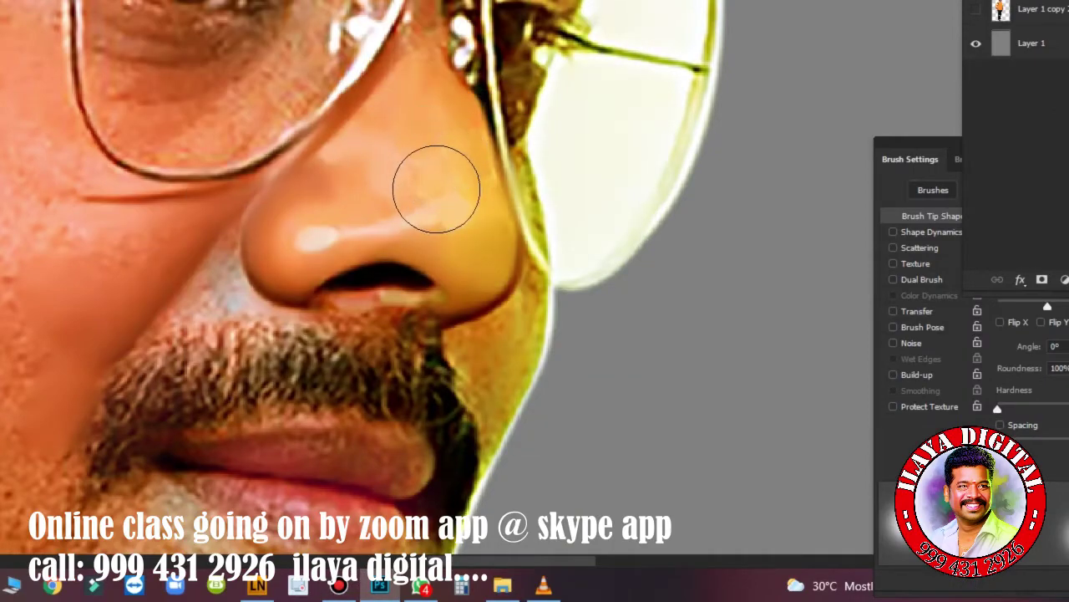
key("z")
left_click(447, 203)
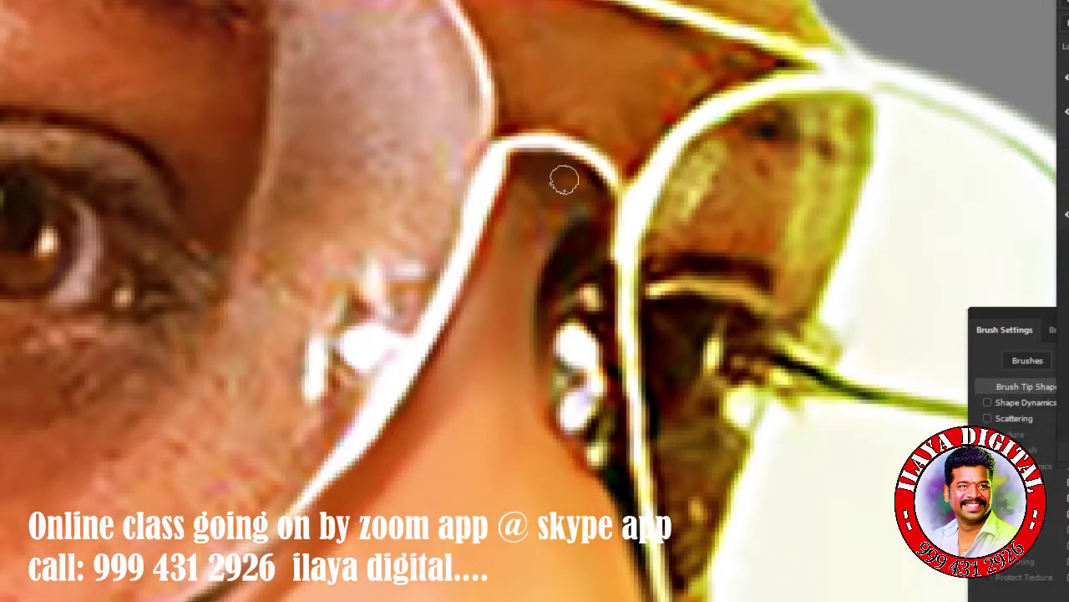
Blend colour along the right nostril edge with the Mixer Brush, darkening it slightly.
scroll(564, 180, "down", 2)
scroll(554, 208, "down", 2)
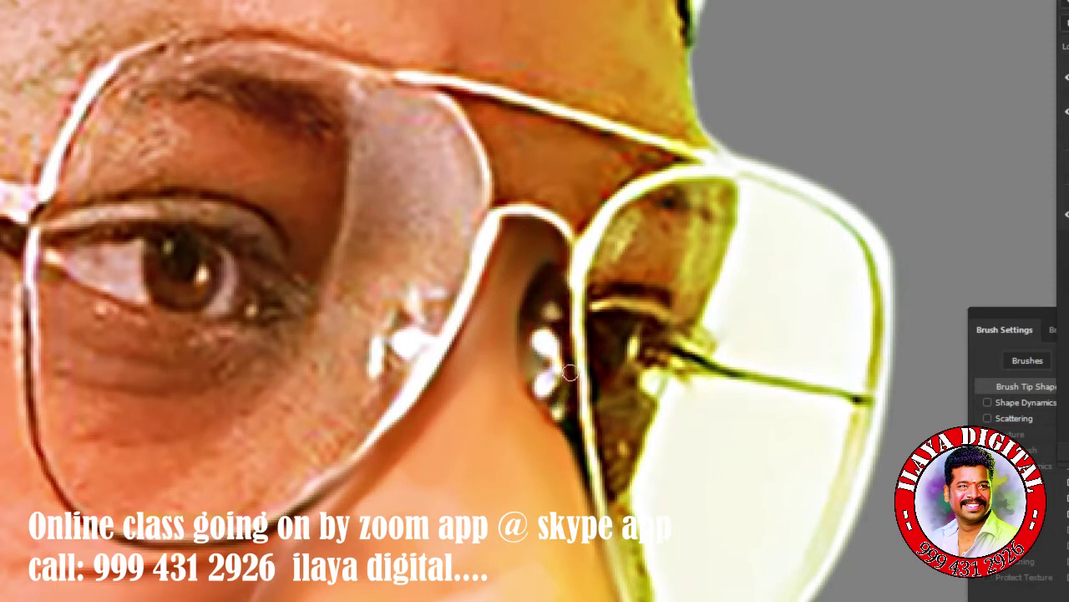
scroll(509, 373, "down", 3)
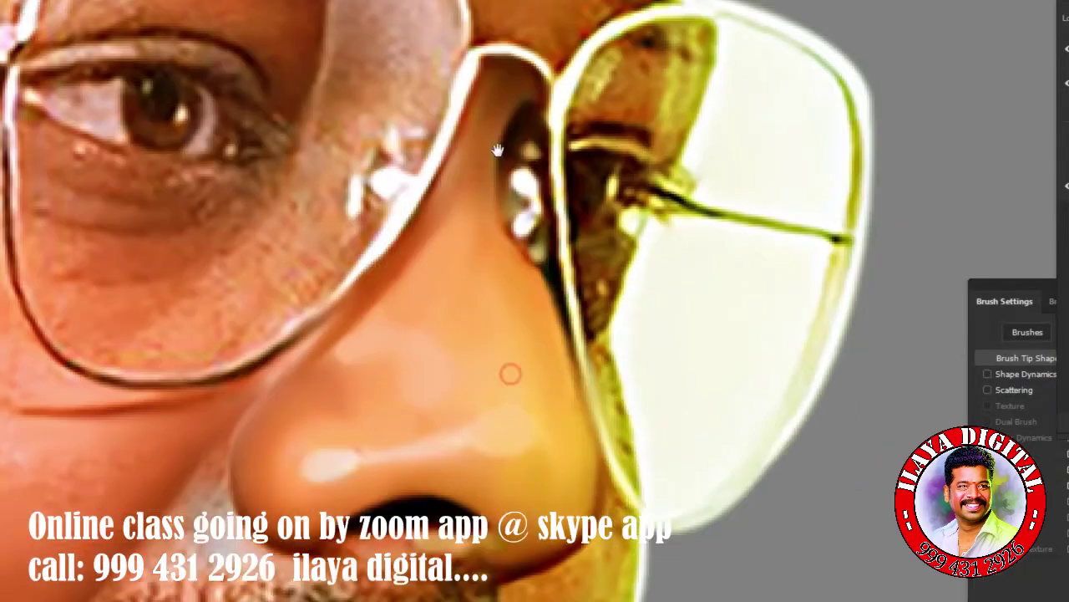
scroll(530, 354, "down", 3)
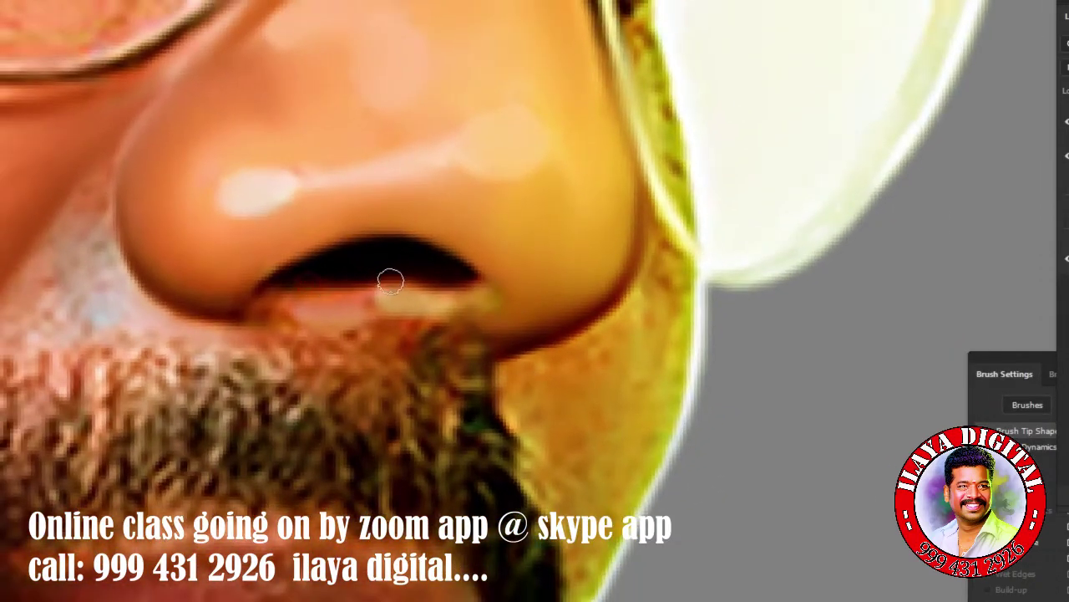
left_click_drag(390, 281, 447, 278)
left_click_drag(515, 295, 484, 311)
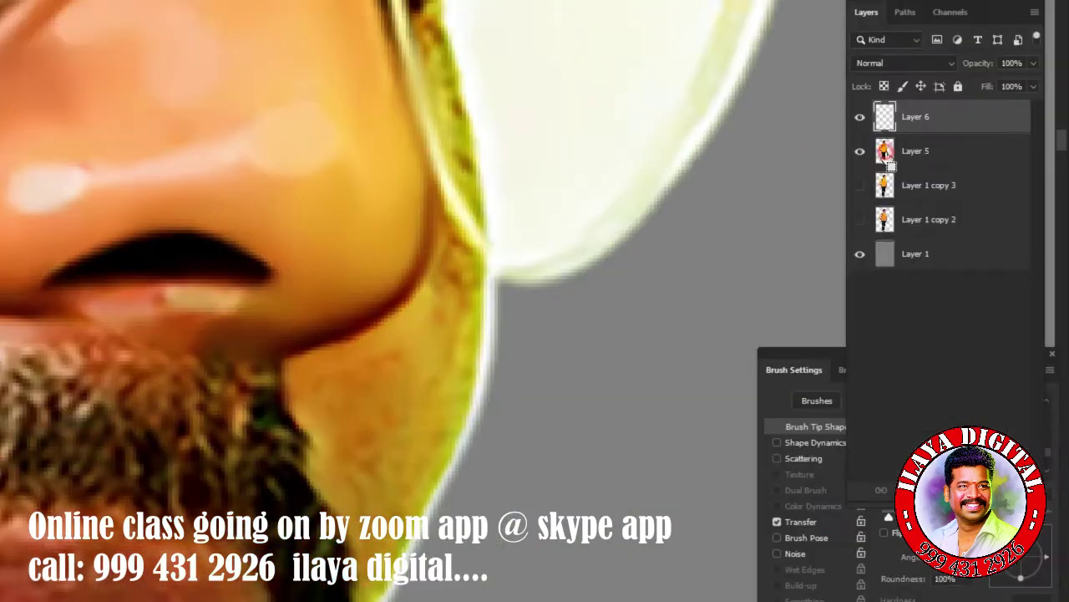
Load the figure selection from Layer 5 and paint skin tone over the green jaw fringe.
left_click(886, 154, "ctrl")
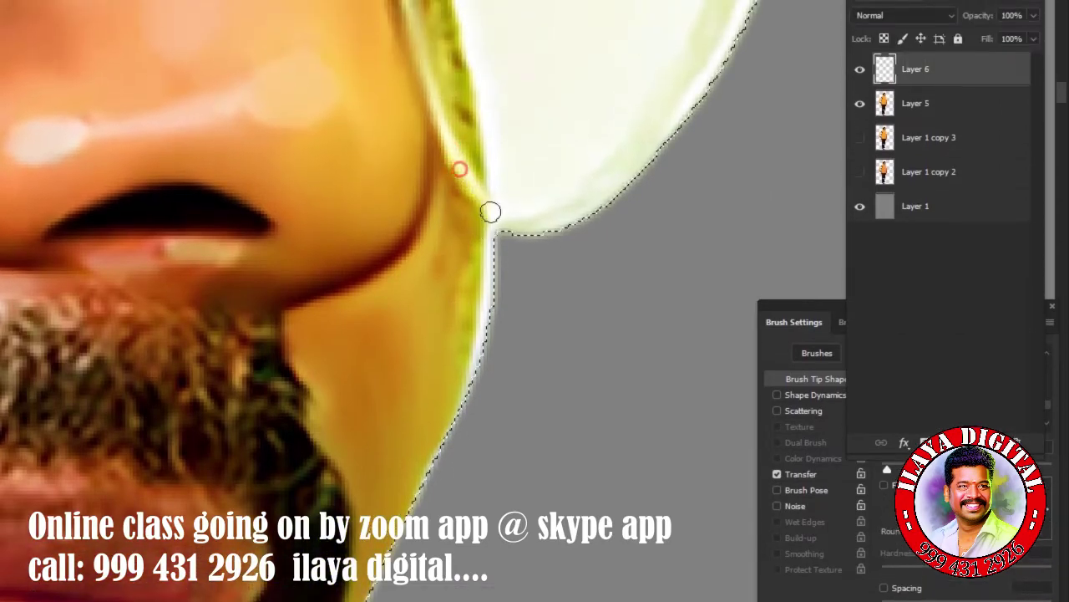
left_click_drag(490, 213, 503, 232)
left_click_drag(445, 159, 473, 232)
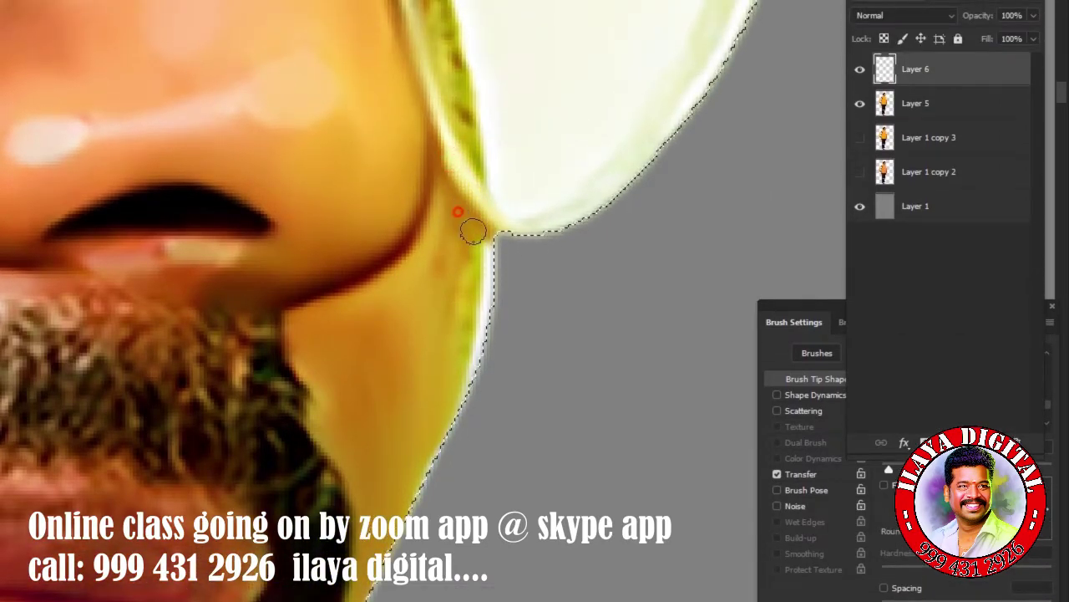
left_click_drag(448, 272, 472, 386)
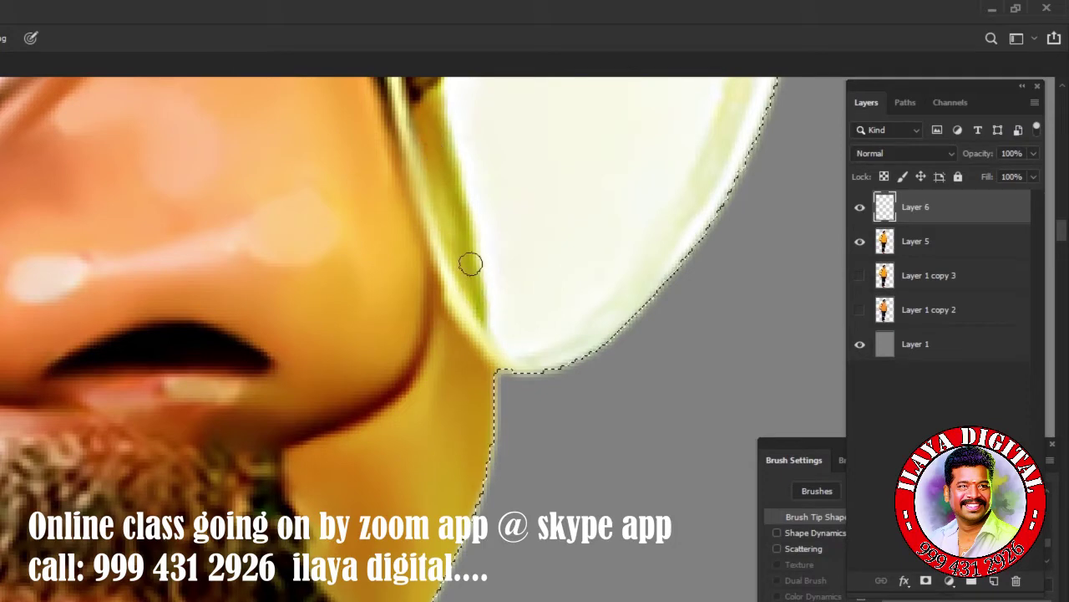
mouse_move(489, 376)
left_mouse_down()
mouse_move(490, 317)
mouse_move(443, 267)
left_mouse_up()
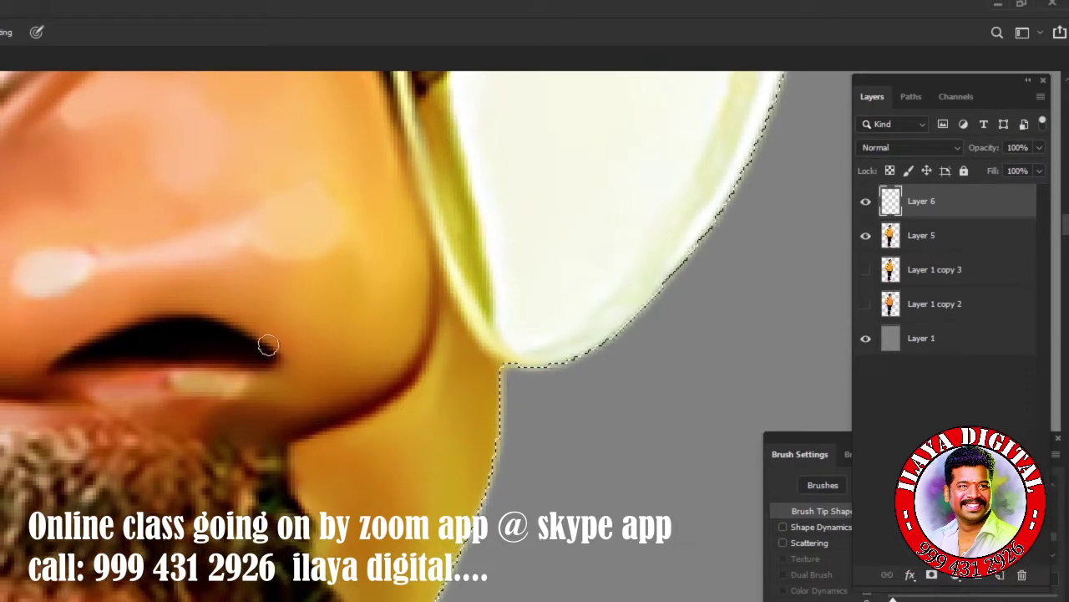
Zoom in close on the nose, nostrils and upper moustache.
scroll(267, 345, "down", 3)
scroll(326, 392, "down", 3)
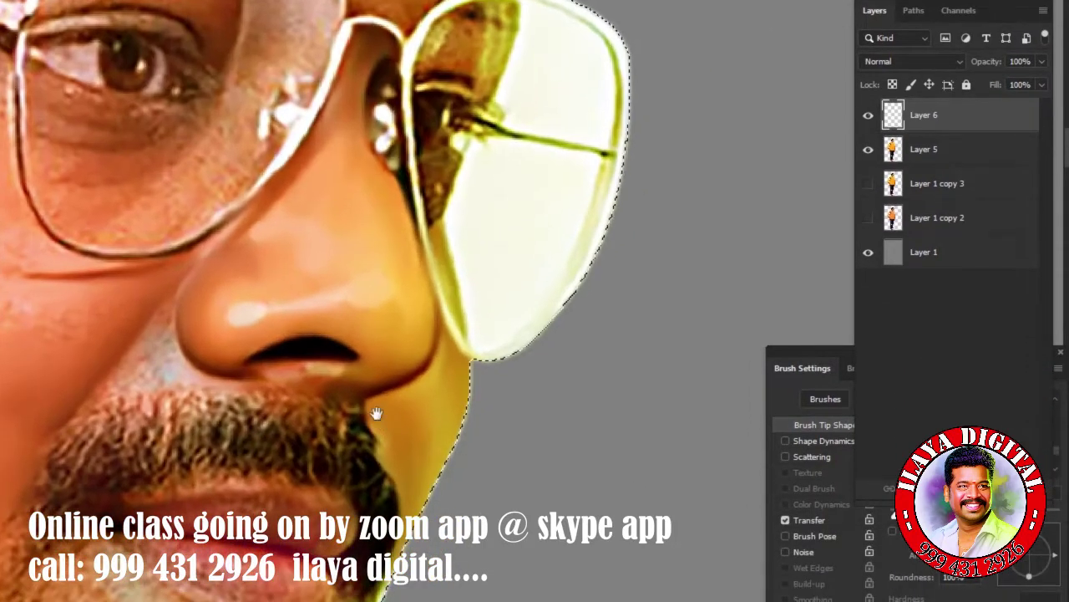
scroll(326, 392, "up", 2)
scroll(368, 443, "up", 2)
scroll(393, 351, "up", 2)
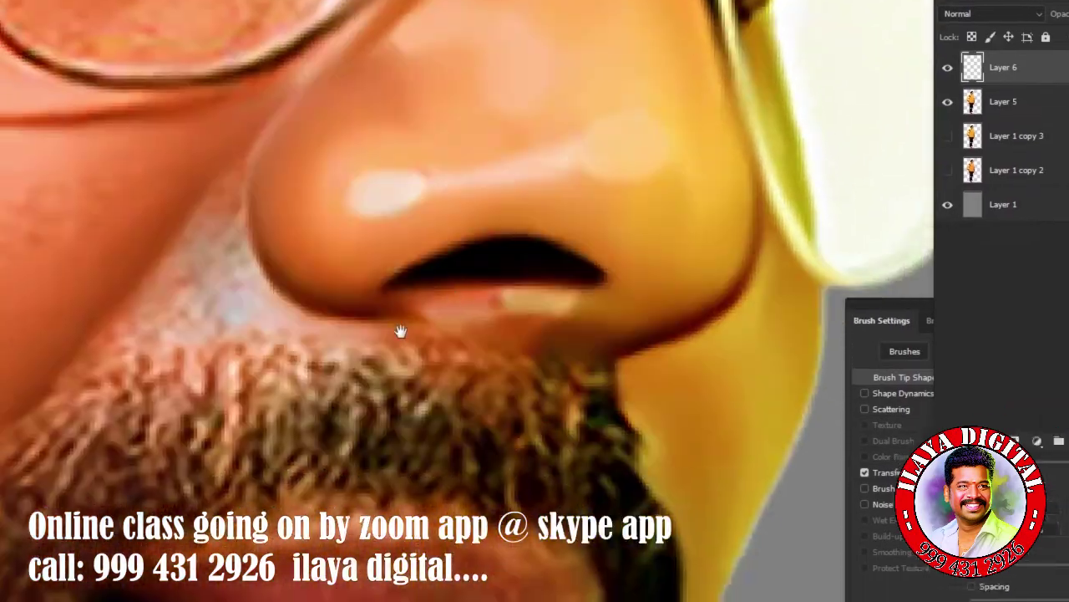
scroll(295, 335, "up", 2)
scroll(295, 335, "up", 1)
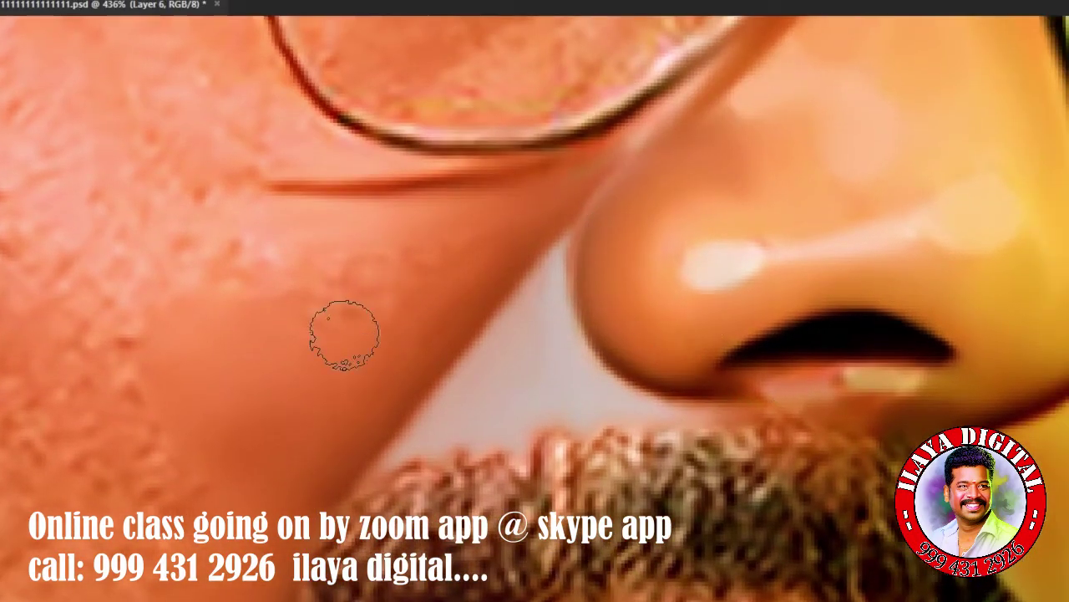
Resize the Smudge brush and smooth the dark forehead spot and mid-forehead skin.
key("bracketright")
key("bracketright")
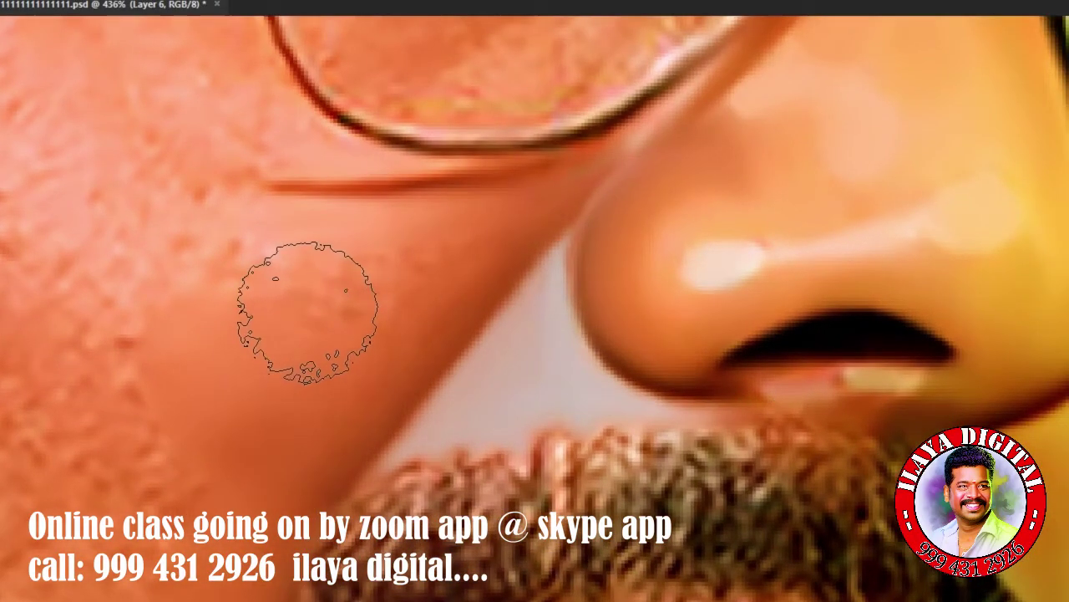
key("bracketright")
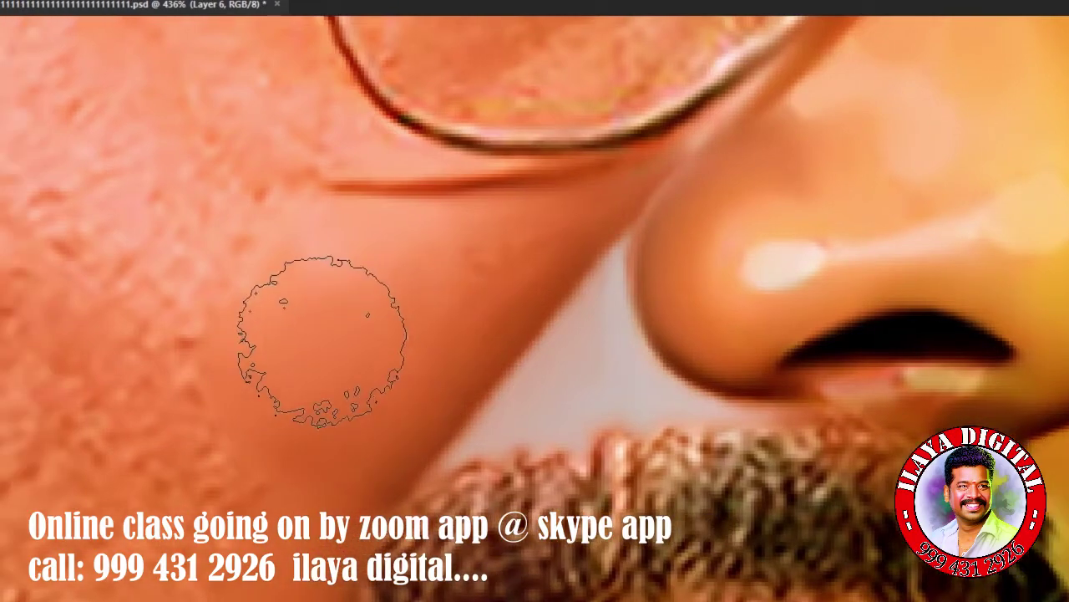
key("bracketleft")
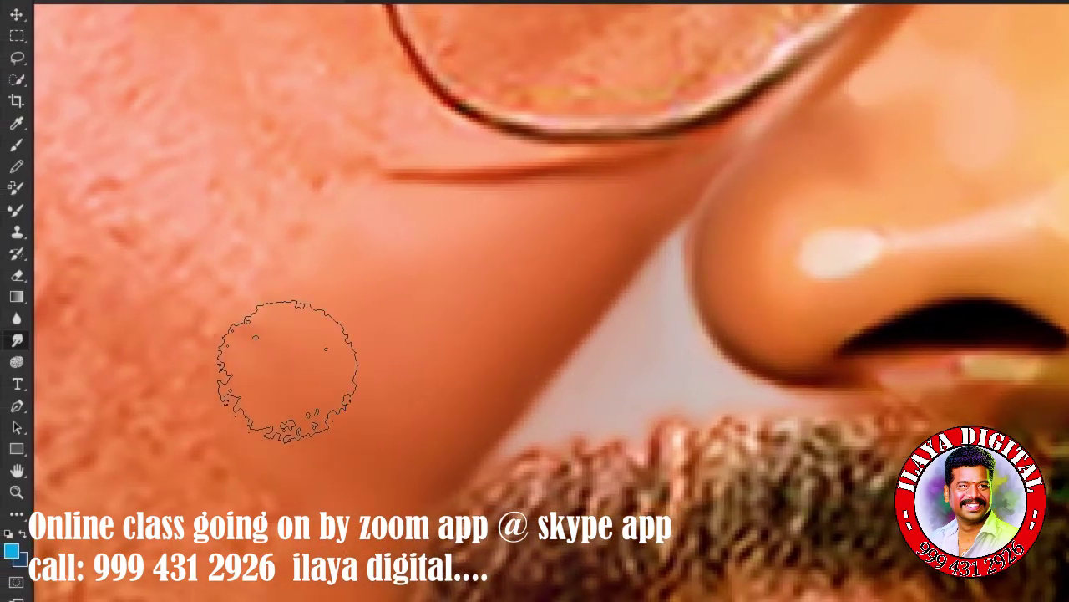
mouse_move(673, 415)
left_mouse_down()
mouse_move(635, 427)
mouse_move(507, 196)
left_mouse_up()
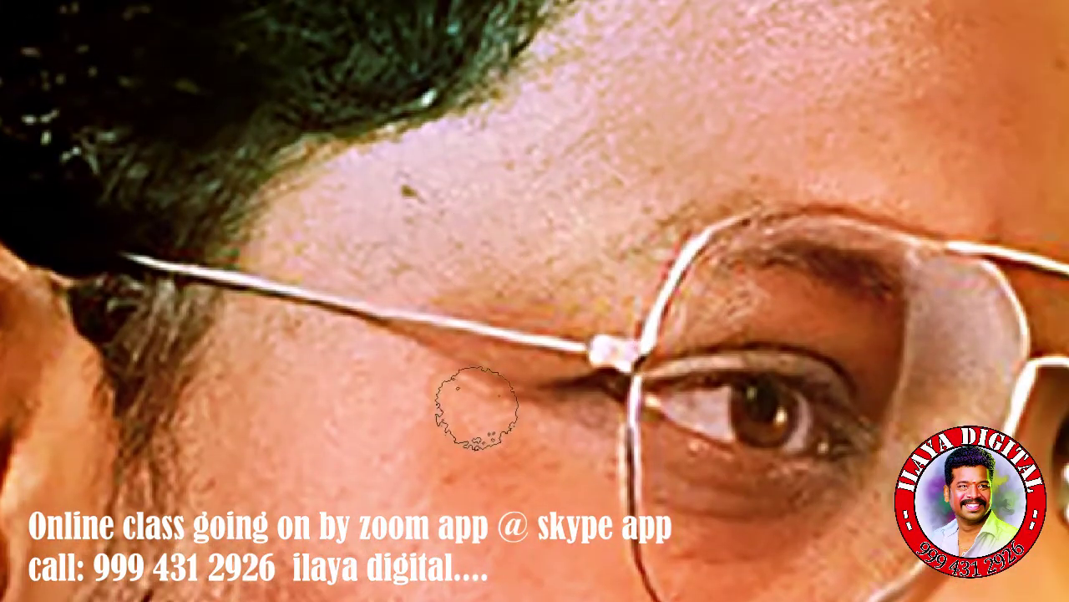
left_click(427, 201)
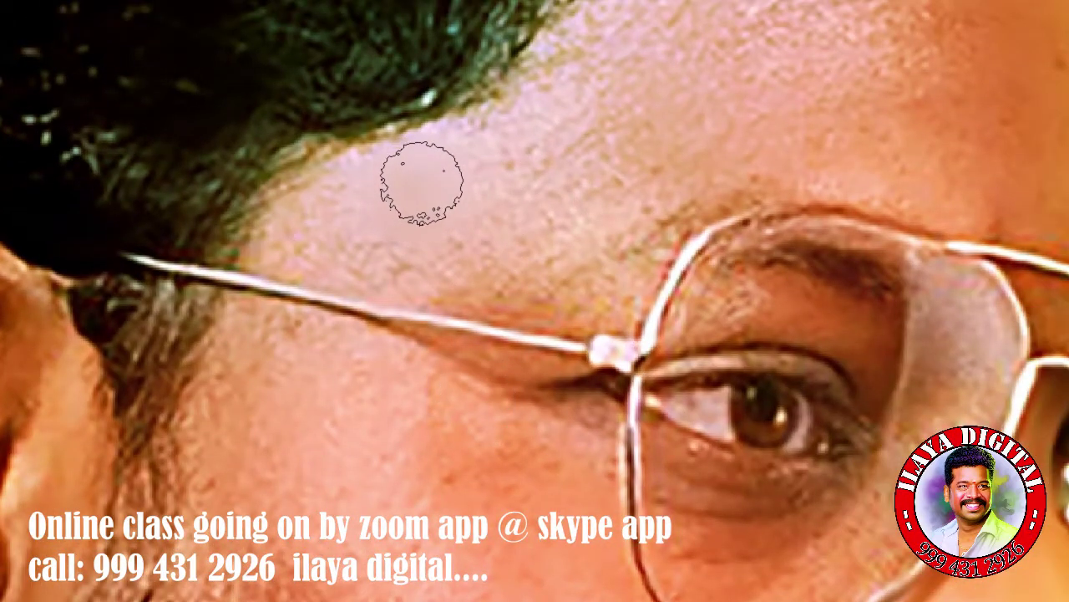
left_click(556, 228)
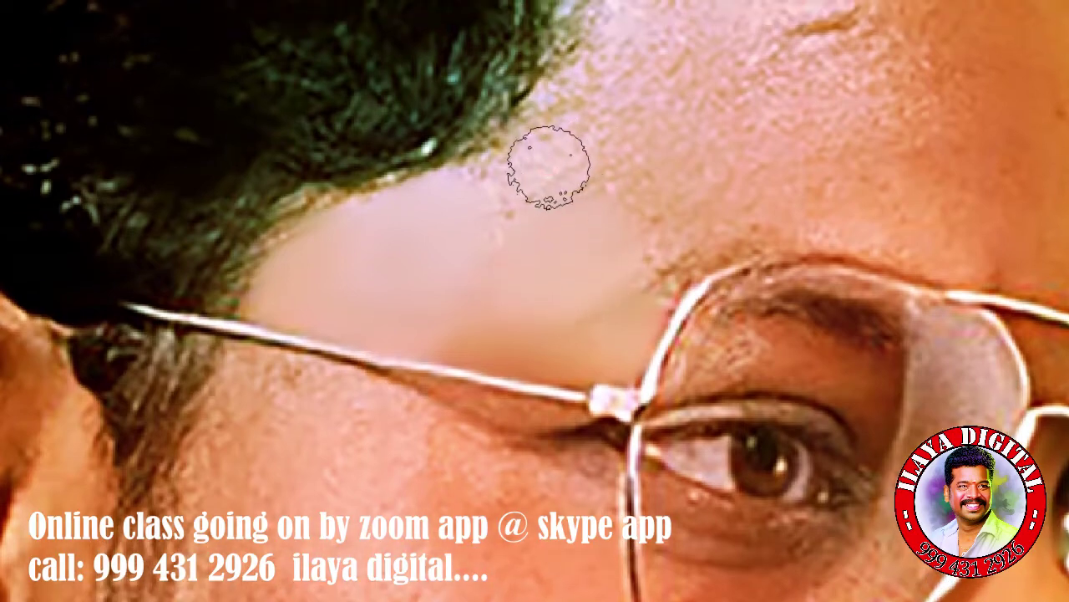
Smudge the upper forehead from the hairline down toward the glasses.
left_click_drag(585, 242, 534, 200)
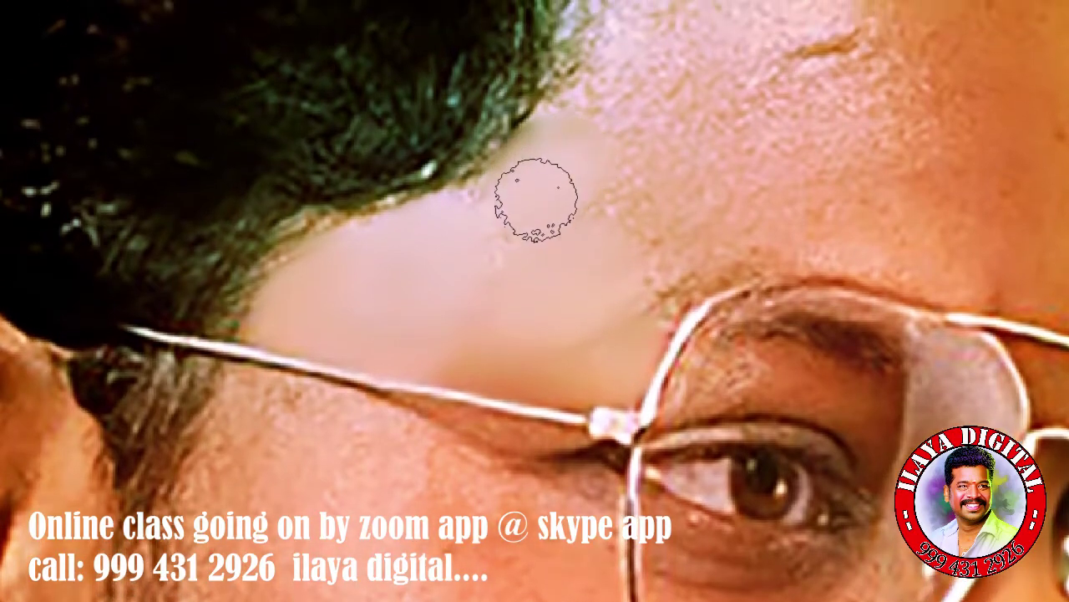
left_click(525, 202)
mouse_move(681, 184)
left_mouse_down()
mouse_move(649, 203)
mouse_move(716, 195)
mouse_move(618, 310)
left_mouse_up()
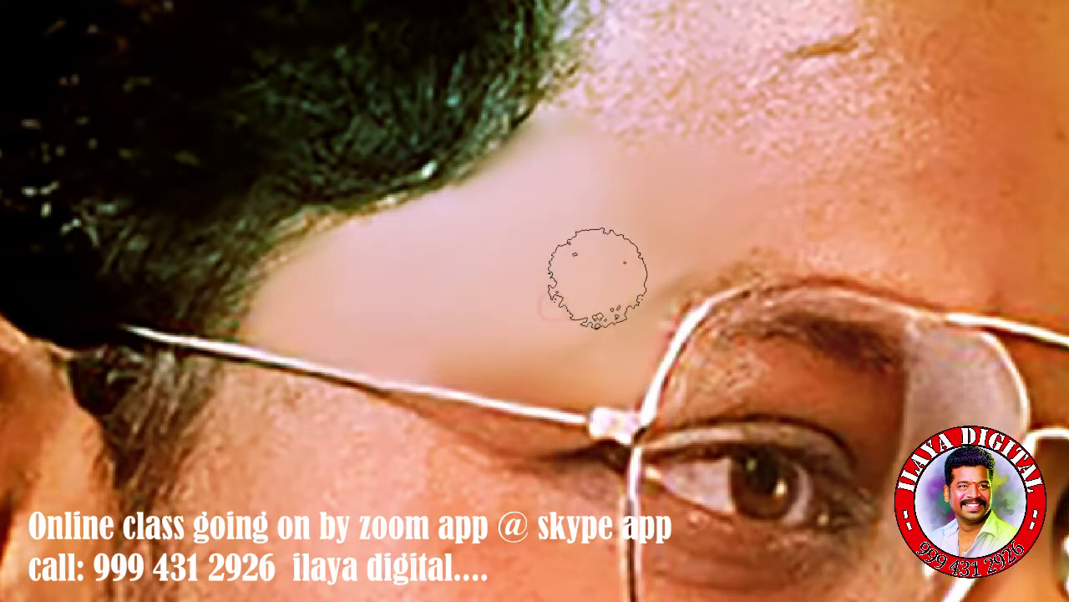
left_click(540, 318)
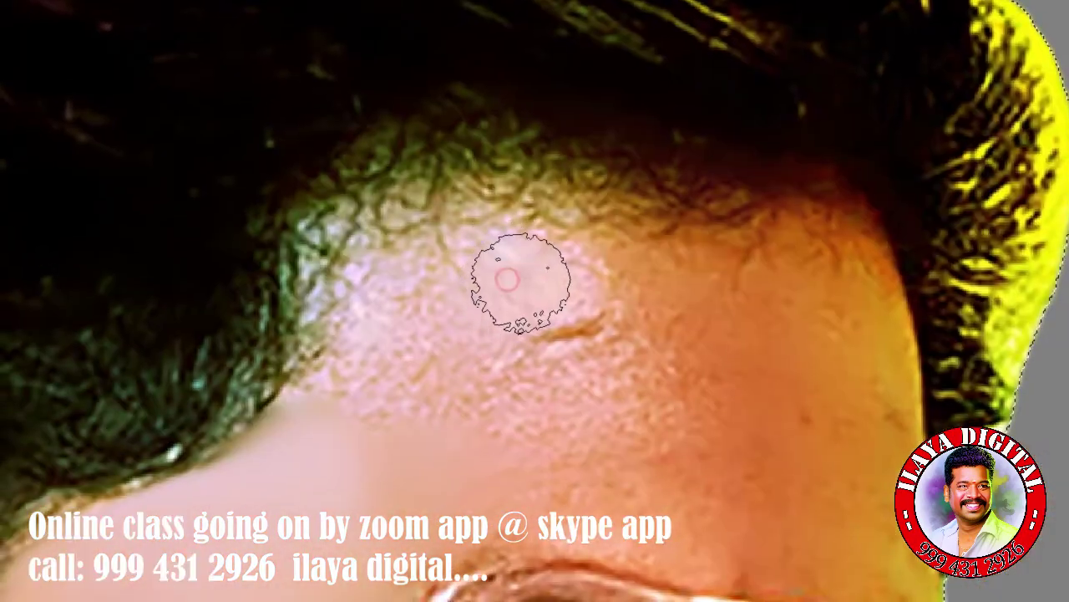
mouse_move(513, 282)
left_mouse_down()
mouse_move(507, 306)
mouse_move(623, 284)
left_mouse_up()
Smooth the temple skin near the hairline and above the glasses.
left_click(747, 421)
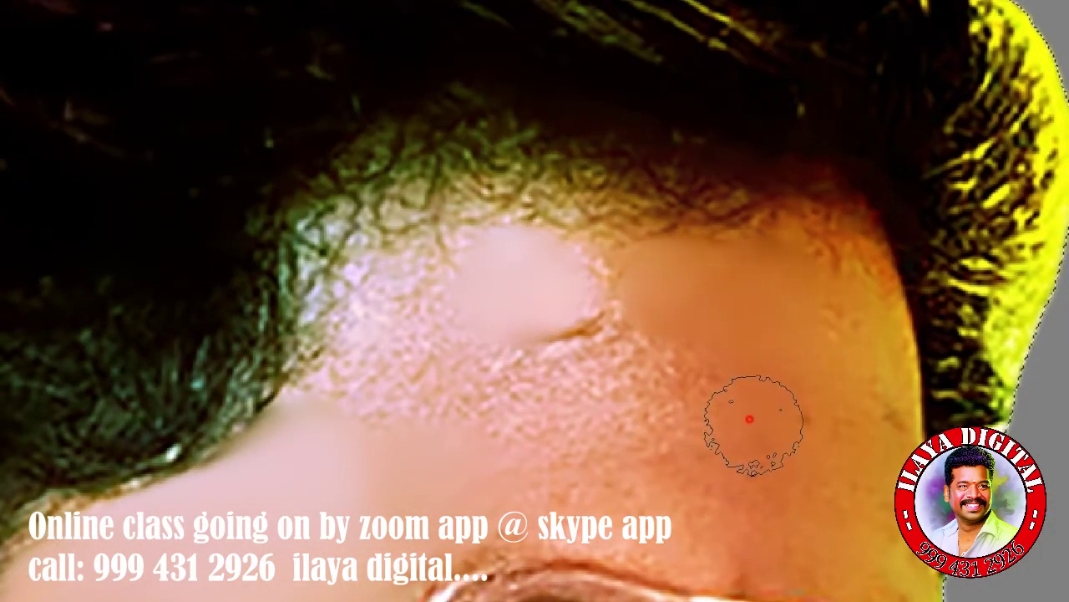
left_click(773, 299)
scroll(773, 299, "down", 3)
left_click(616, 437)
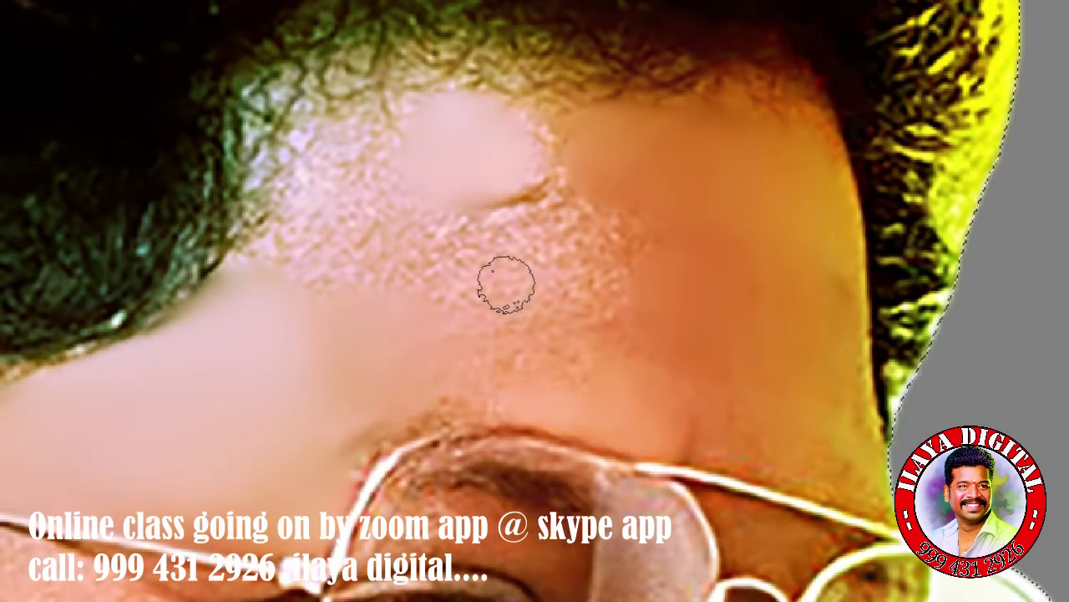
Blend the forehead texture and remaining spots smooth, from hairline to centre.
mouse_move(330, 179)
left_mouse_down()
mouse_move(332, 210)
mouse_move(334, 167)
left_mouse_up()
mouse_move(354, 232)
left_mouse_down()
mouse_move(502, 262)
mouse_move(573, 292)
left_mouse_up()
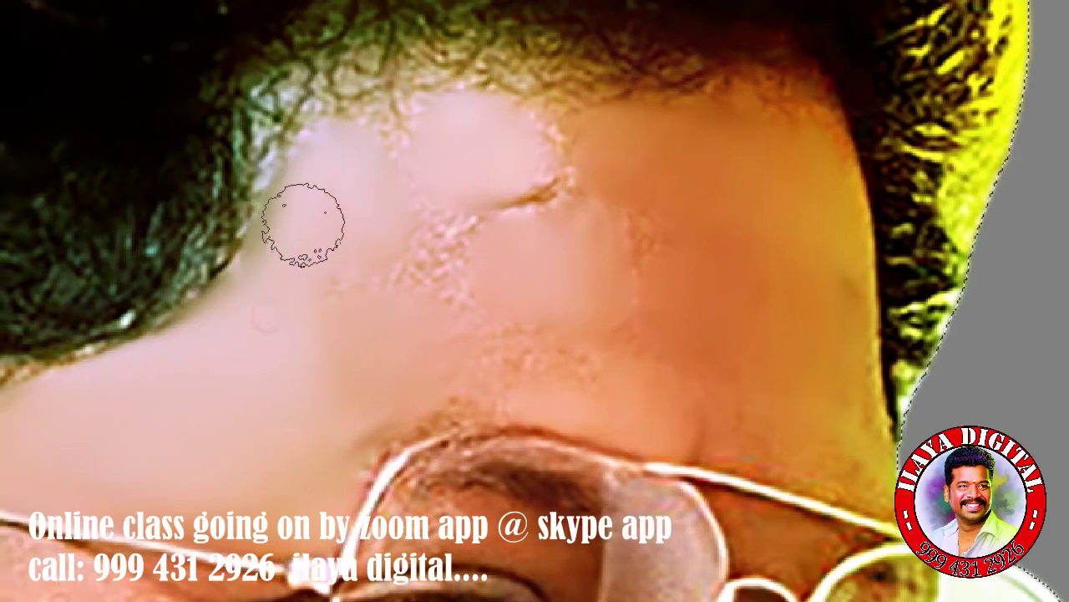
left_click_drag(317, 273, 334, 287)
scroll(372, 160, "up", 2)
mouse_move(372, 161)
left_mouse_down()
mouse_move(322, 226)
mouse_move(387, 172)
mouse_move(353, 184)
mouse_move(294, 352)
mouse_move(434, 291)
mouse_move(513, 179)
mouse_move(549, 191)
mouse_move(548, 173)
left_mouse_up()
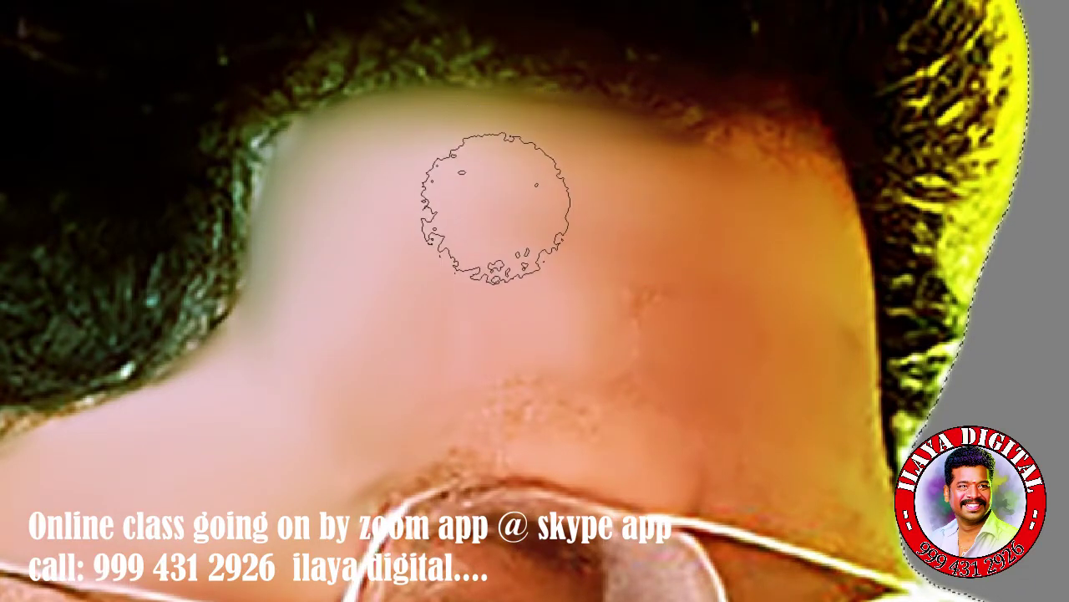
mouse_move(370, 407)
left_mouse_down()
mouse_move(454, 346)
mouse_move(545, 354)
mouse_move(363, 429)
mouse_move(412, 378)
left_mouse_up()
mouse_move(636, 334)
left_mouse_down()
mouse_move(721, 155)
mouse_move(633, 167)
mouse_move(490, 162)
mouse_move(554, 196)
mouse_move(359, 222)
mouse_move(383, 172)
mouse_move(387, 210)
mouse_move(291, 323)
mouse_move(429, 155)
mouse_move(543, 176)
mouse_move(394, 203)
mouse_move(310, 239)
mouse_move(442, 179)
mouse_move(296, 335)
mouse_move(299, 418)
mouse_move(426, 179)
mouse_move(526, 167)
mouse_move(698, 171)
mouse_move(616, 173)
mouse_move(640, 282)
mouse_move(788, 410)
mouse_move(788, 281)
mouse_move(649, 281)
mouse_move(620, 298)
mouse_move(423, 262)
mouse_move(737, 251)
left_mouse_up()
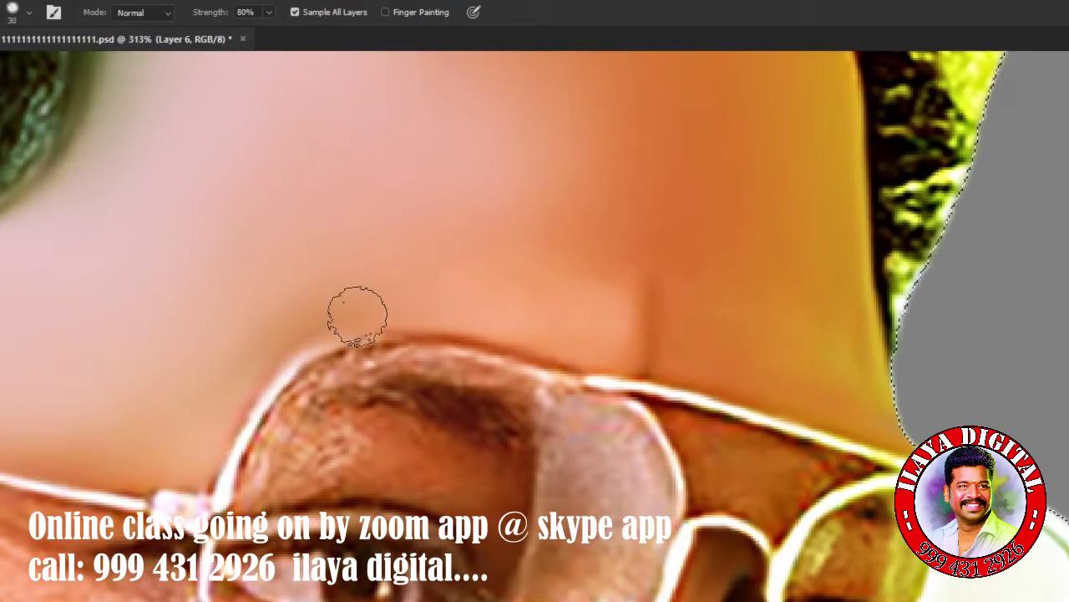
With a smaller brush and rotated view, smudge down the temple over the cheek.
key("bracketleft")
key("bracketleft")
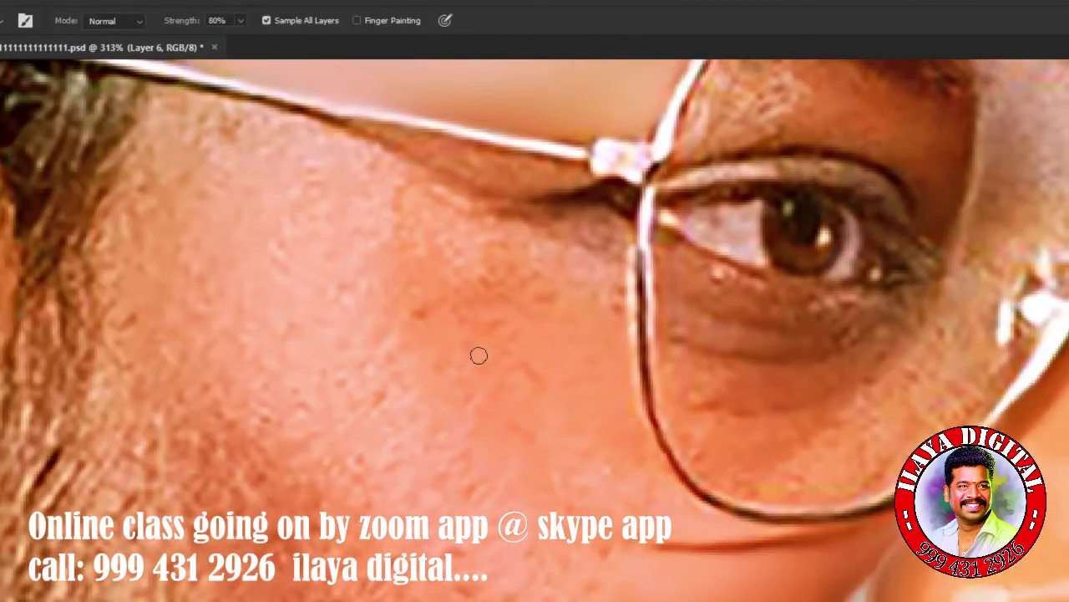
mouse_move(477, 353)
left_mouse_down()
mouse_move(604, 201)
mouse_move(793, 176)
left_mouse_up()
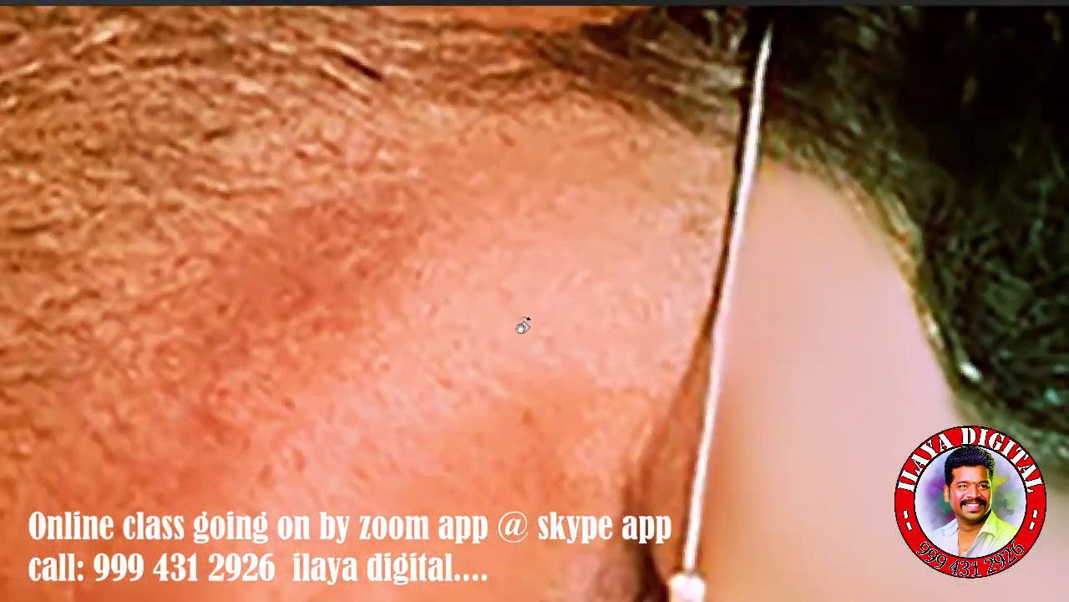
left_click_drag(530, 228, 306, 298)
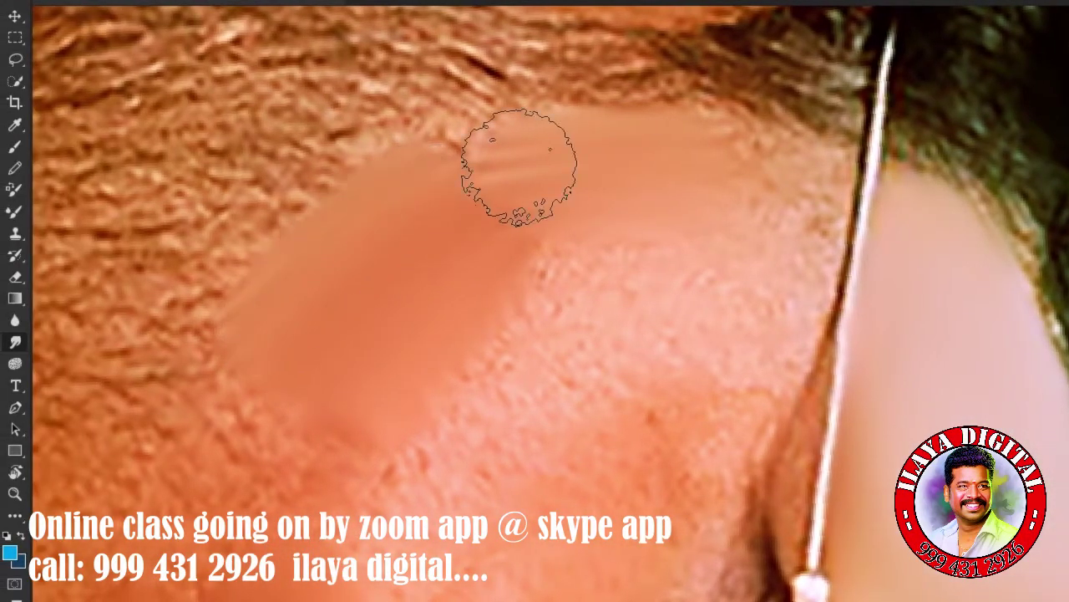
mouse_move(295, 365)
left_mouse_down()
mouse_move(269, 437)
mouse_move(322, 445)
left_mouse_up()
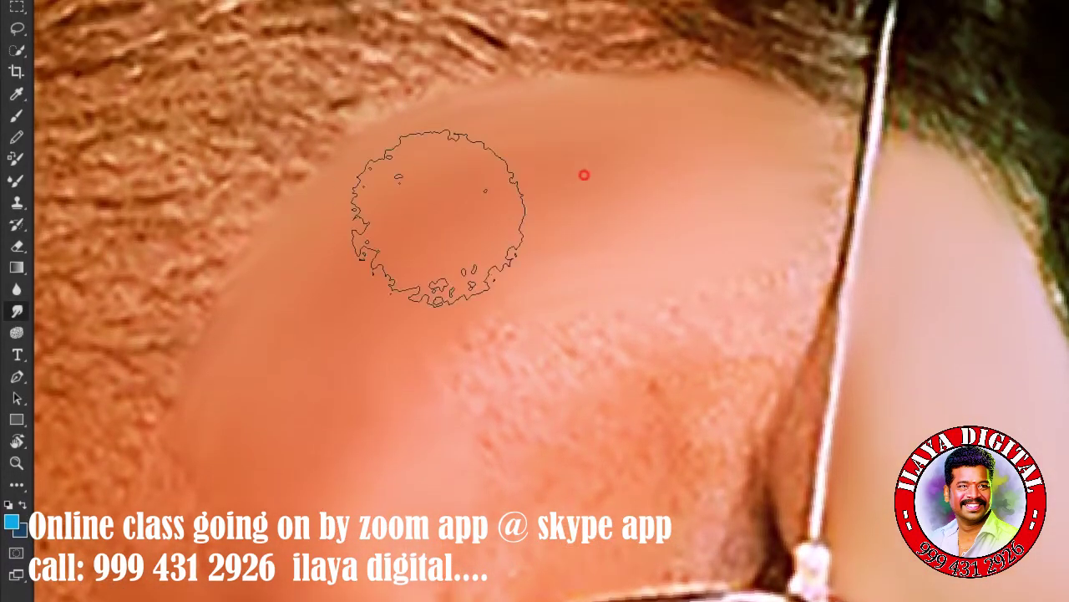
left_click_drag(417, 203, 764, 148)
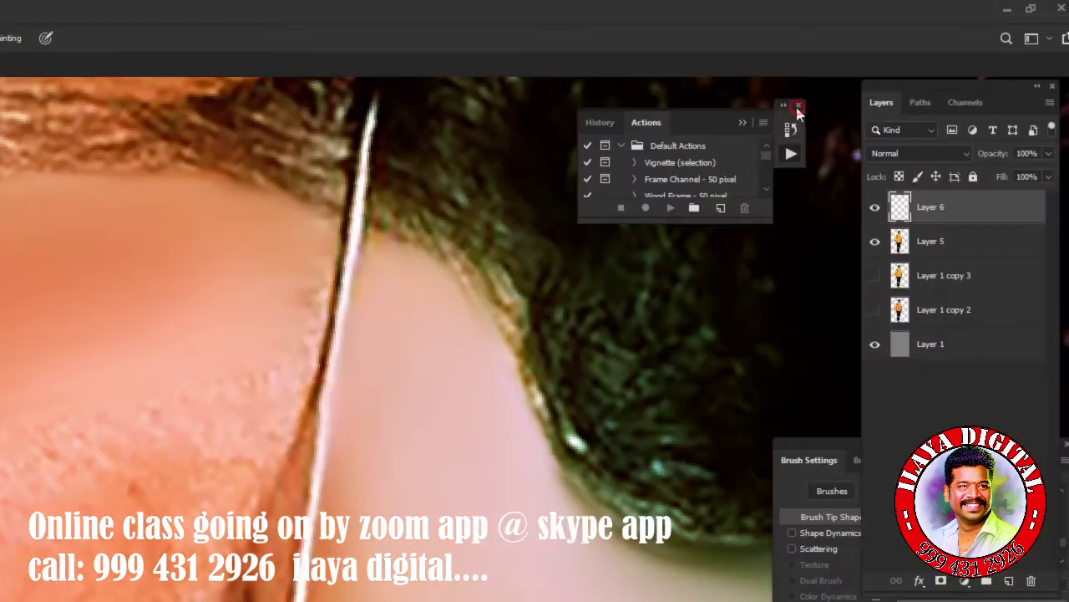
Close the Actions panel, minimize Bandicam, and smooth the cheek's blemish patches.
left_click(796, 113)
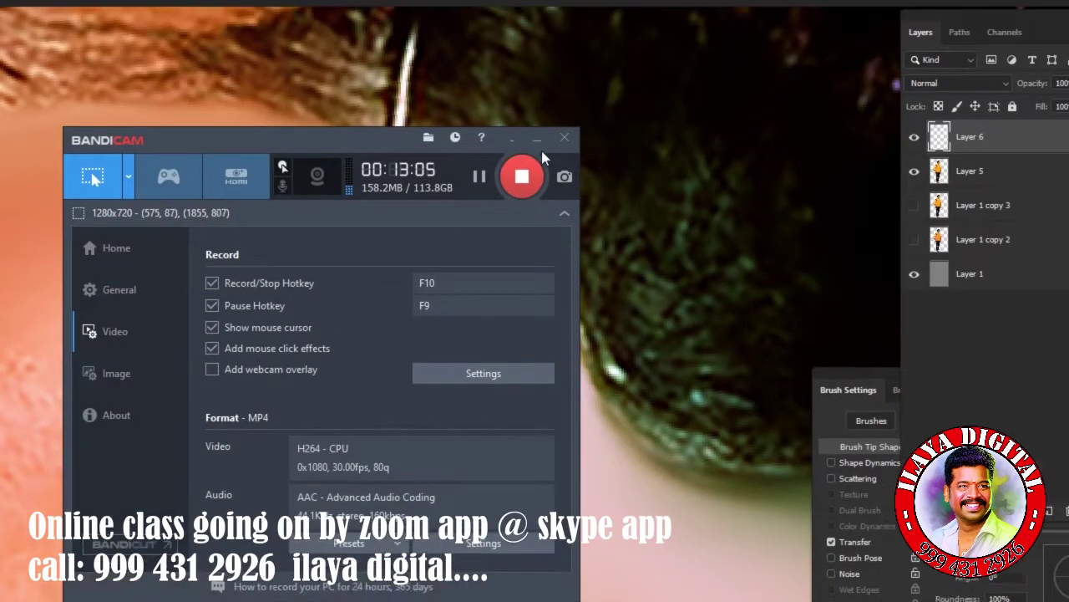
left_click(537, 138)
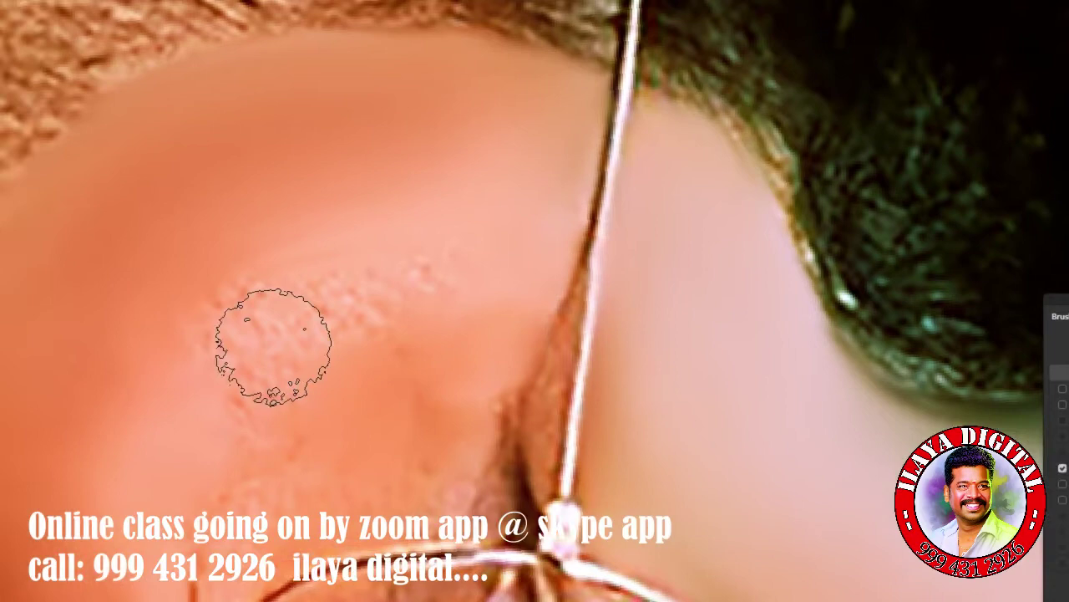
left_click(281, 346)
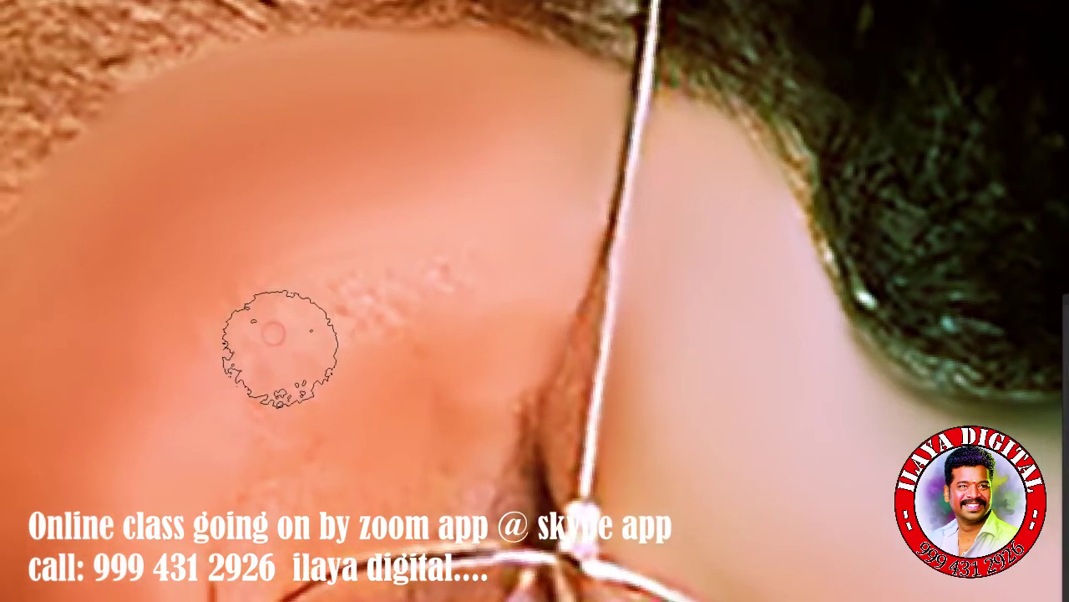
left_click(394, 296)
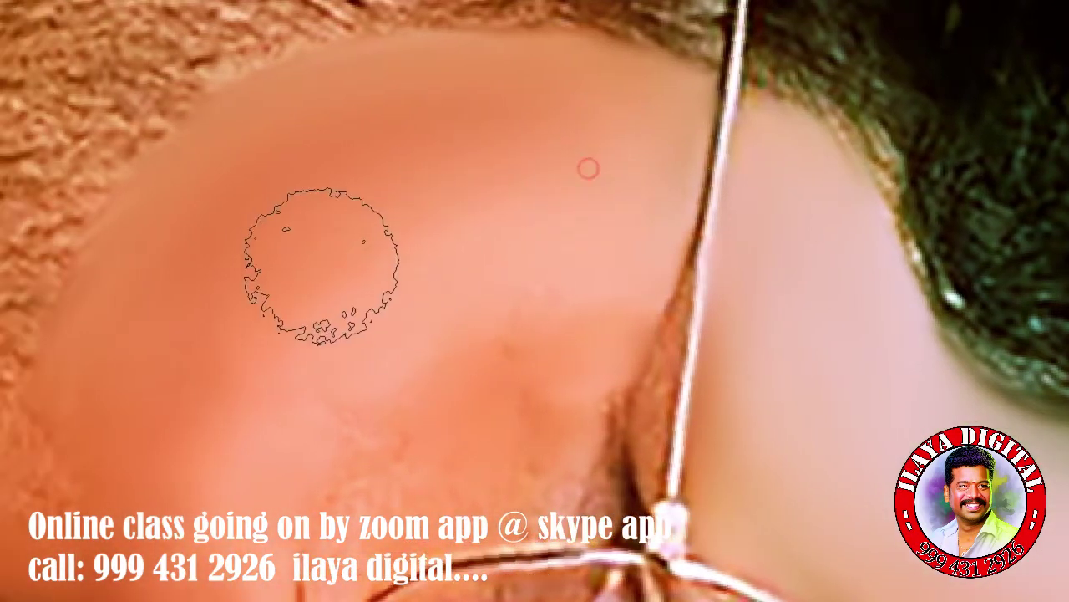
left_click(473, 278)
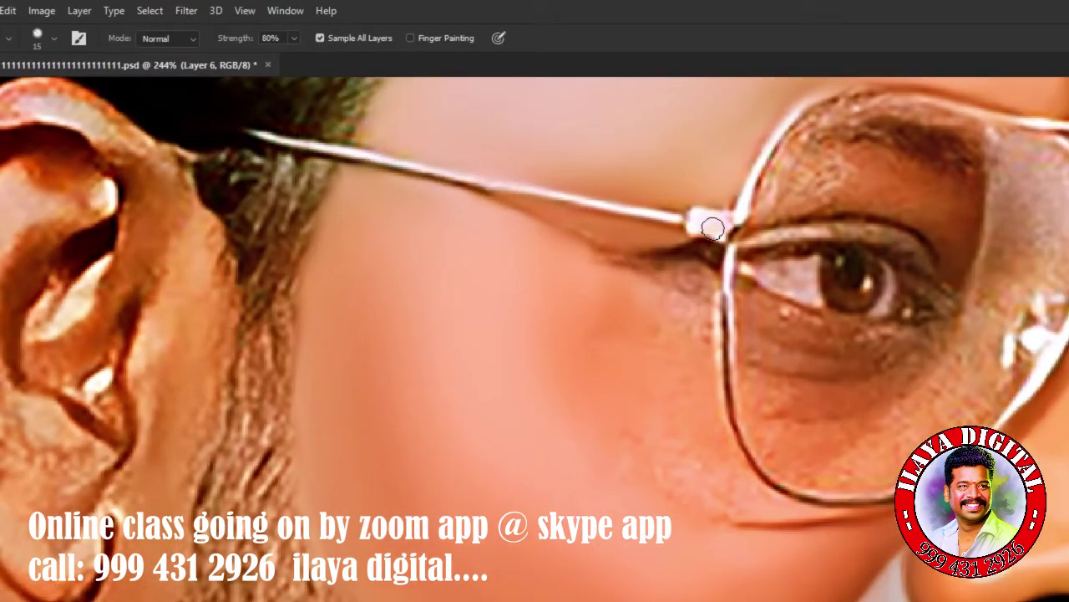
Smudge the eye-corner shadow and lower-cheek crease, enlarging the brush for broader smoothing.
left_click_drag(685, 251, 623, 244)
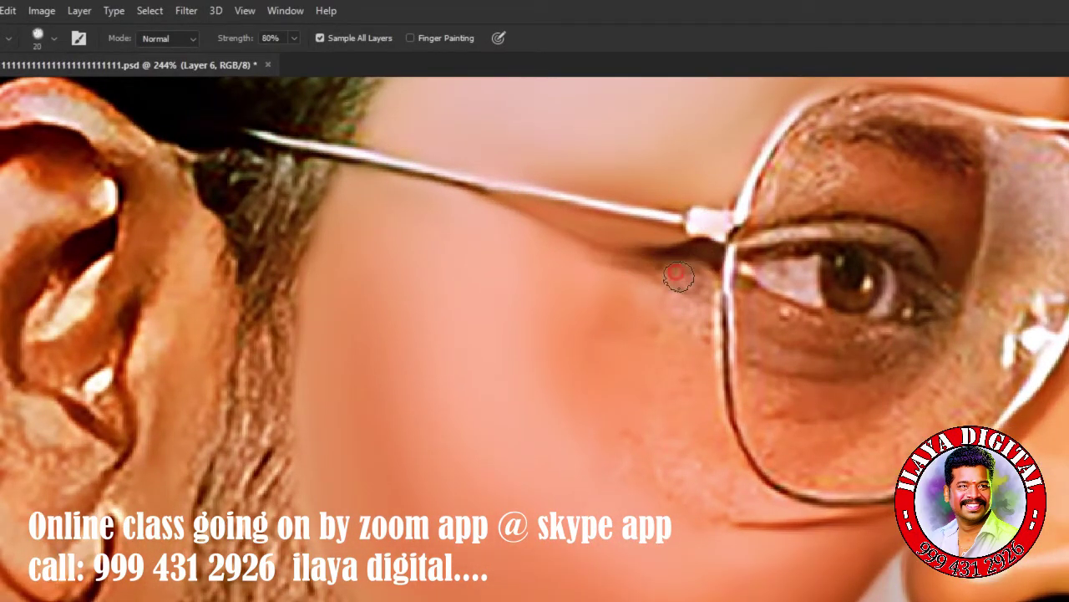
key("bracketright")
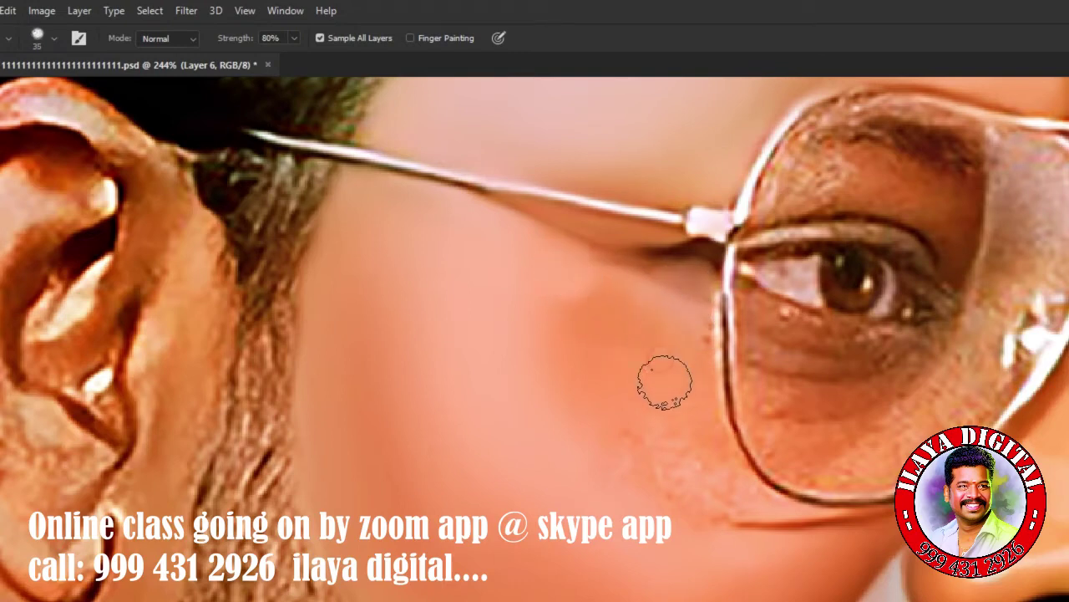
key("bracketright")
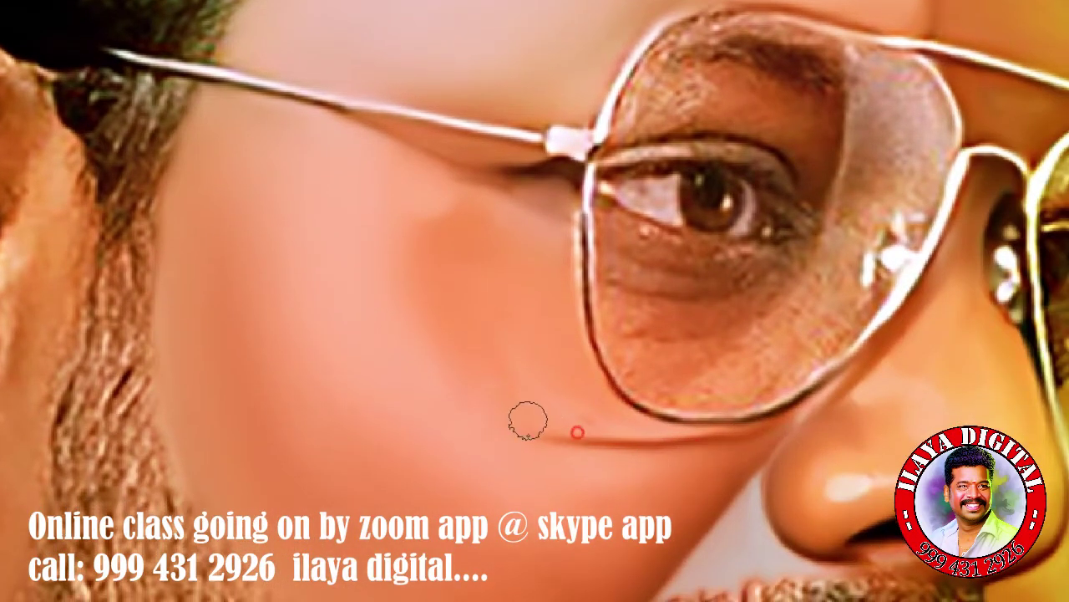
left_click(684, 431)
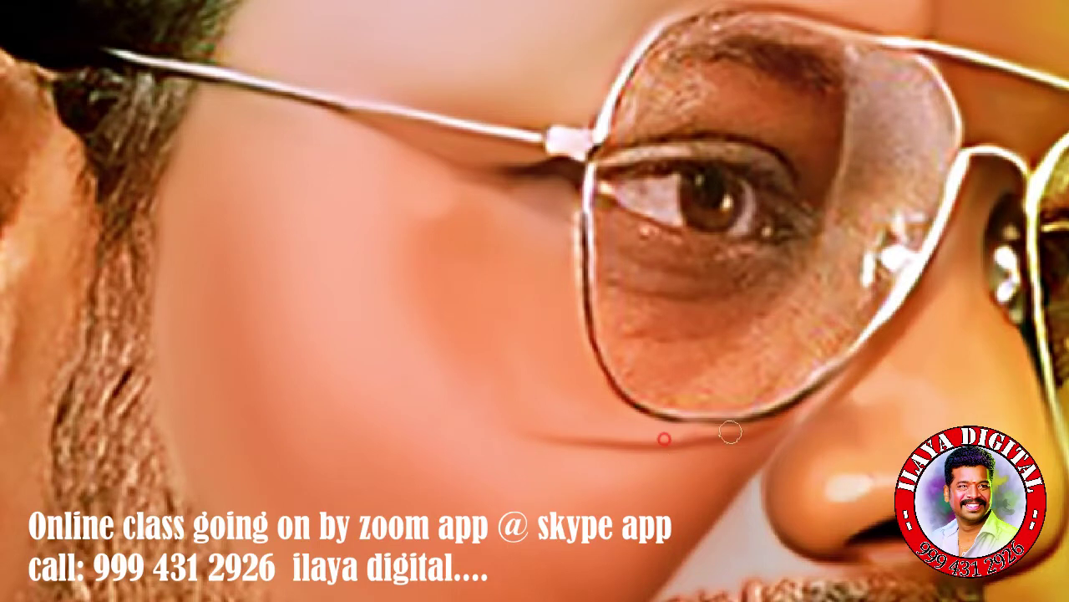
key("bracketright")
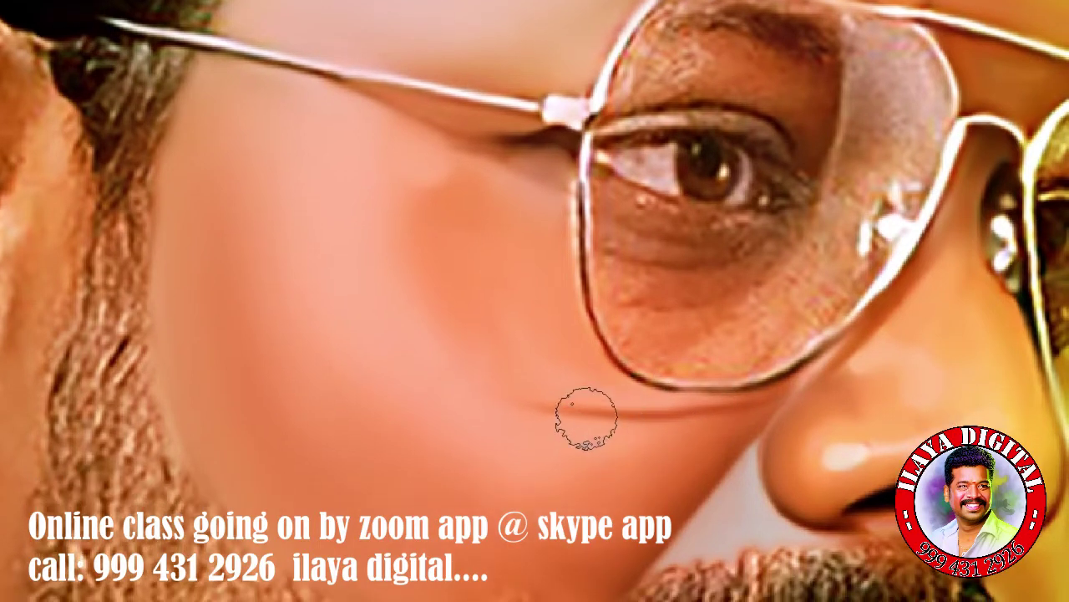
key("bracketright")
key("bracketright")
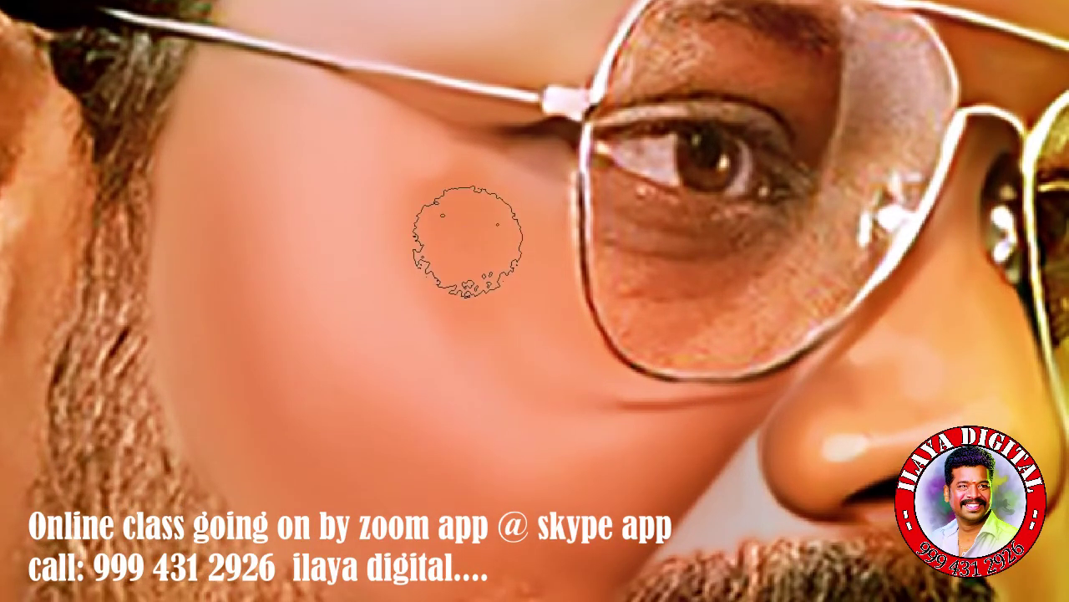
key("bracketleft")
key("bracketleft")
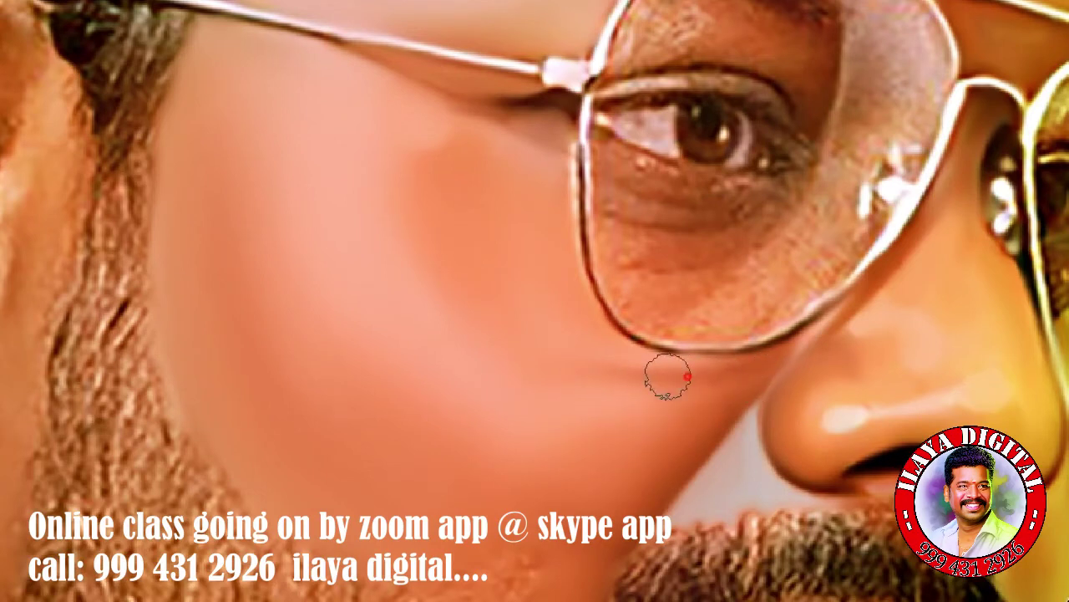
key("bracketright")
key("bracketright")
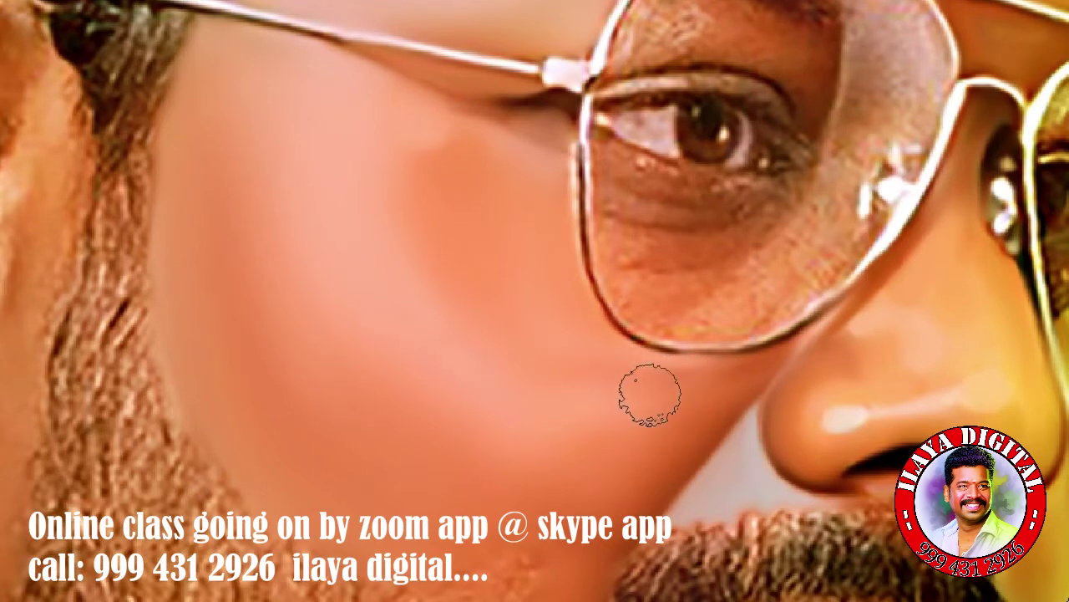
key("bracketright")
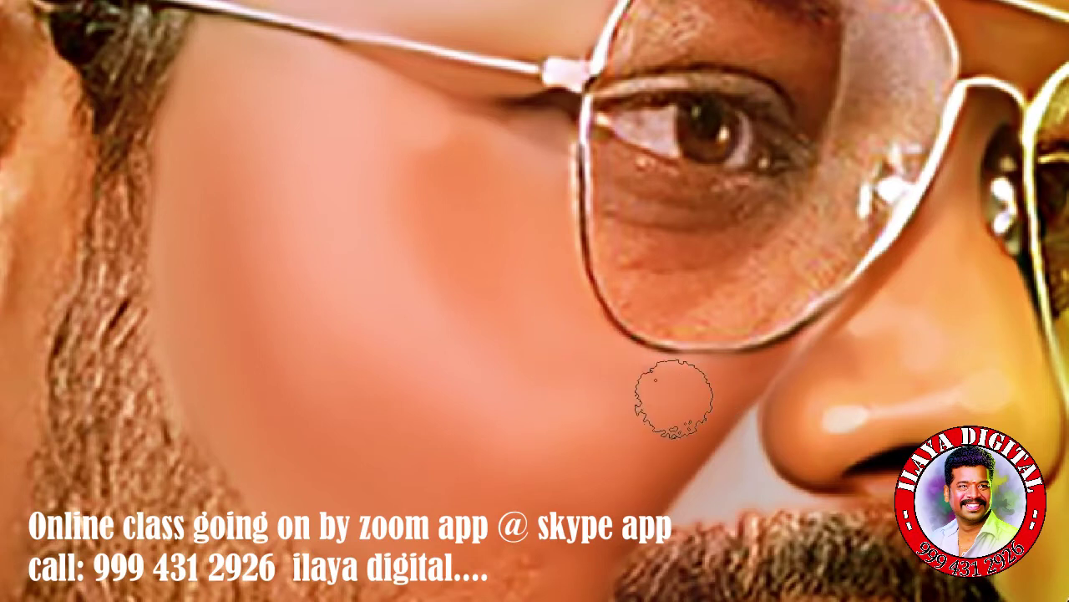
scroll(574, 442, "down", 3)
key("bracketright")
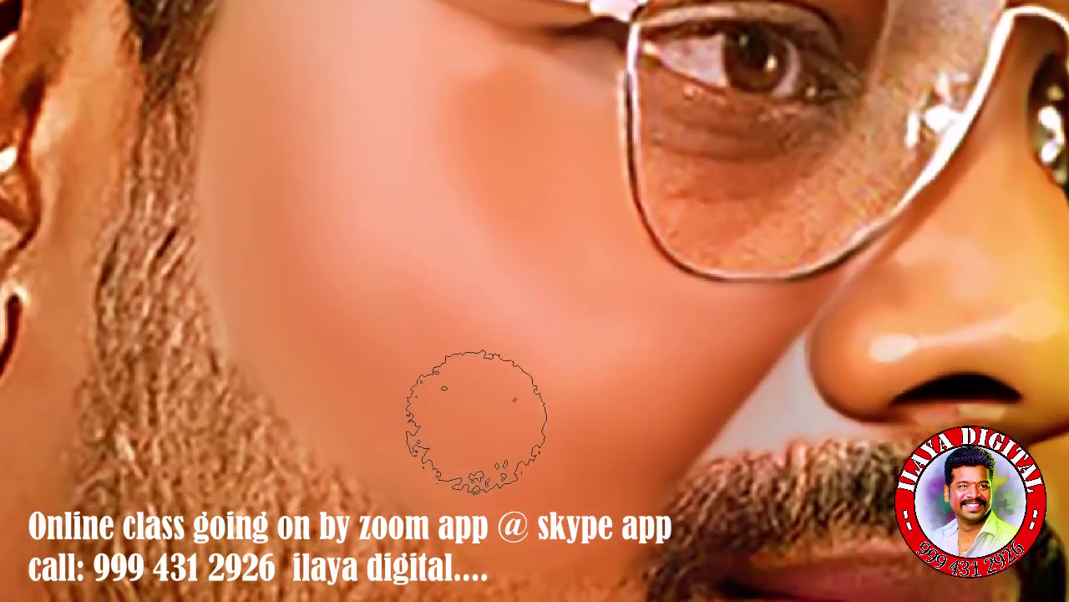
Smooth the cheek and chin skin along the beard edge, then zoom toward the eye.
left_click(515, 175)
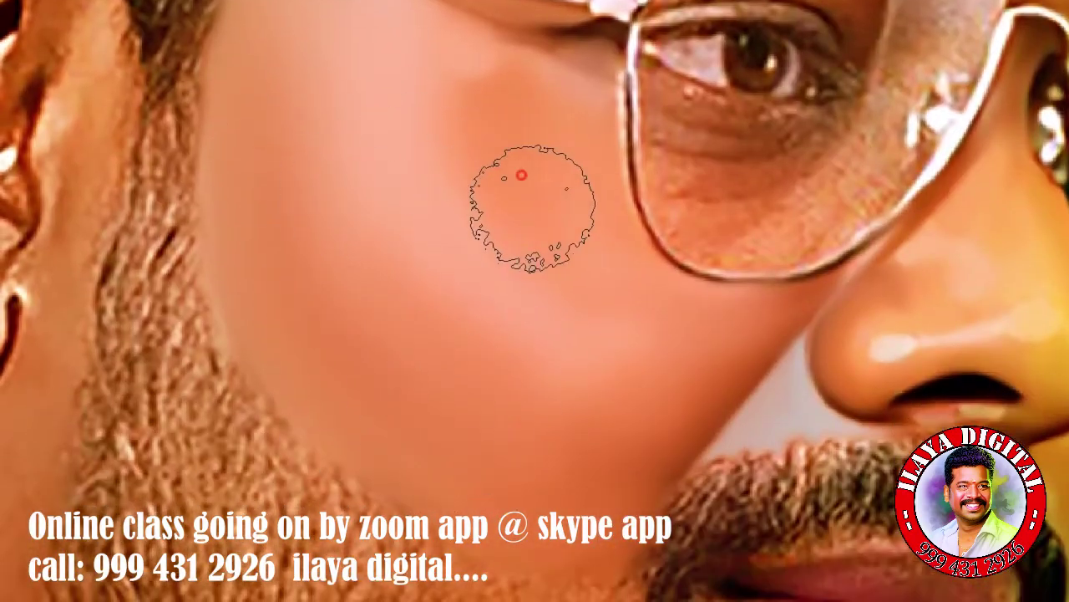
left_click(647, 352)
left_click(509, 445)
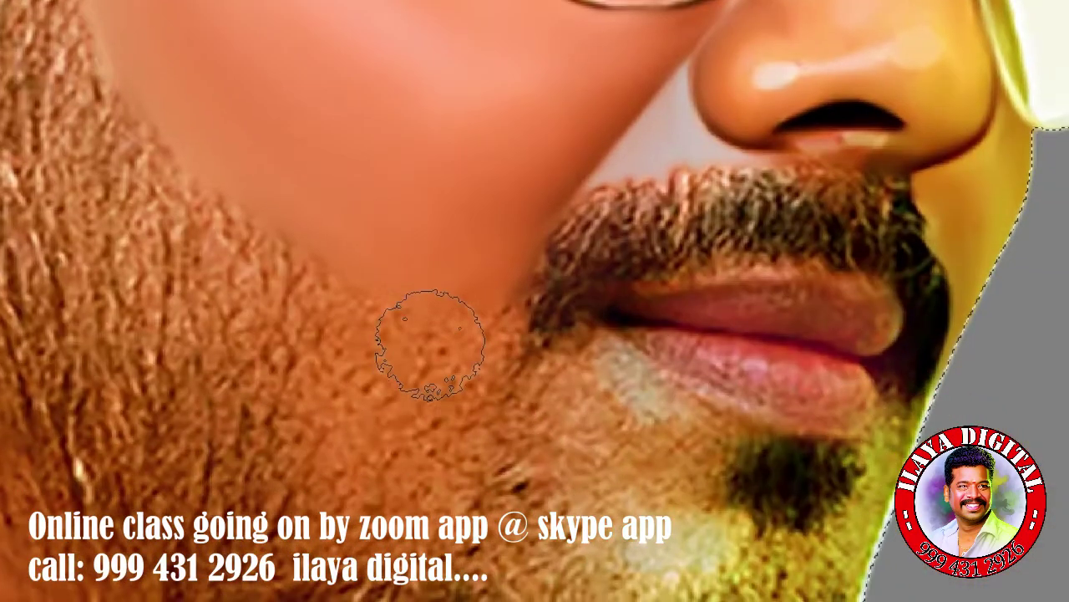
left_click_drag(429, 334, 406, 418)
left_click_drag(390, 353, 422, 426)
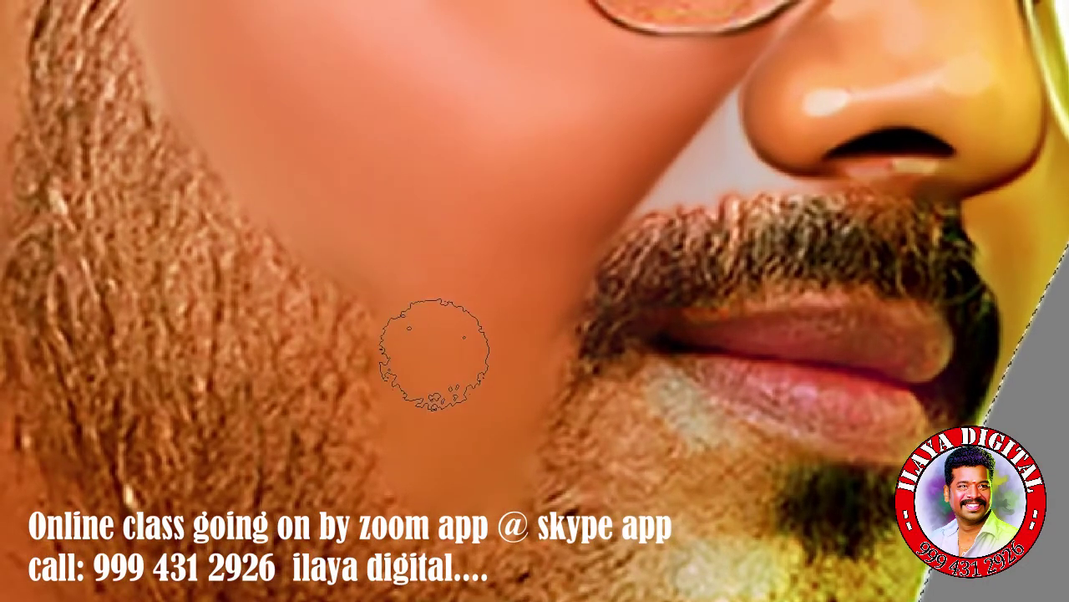
left_click_drag(429, 353, 469, 410)
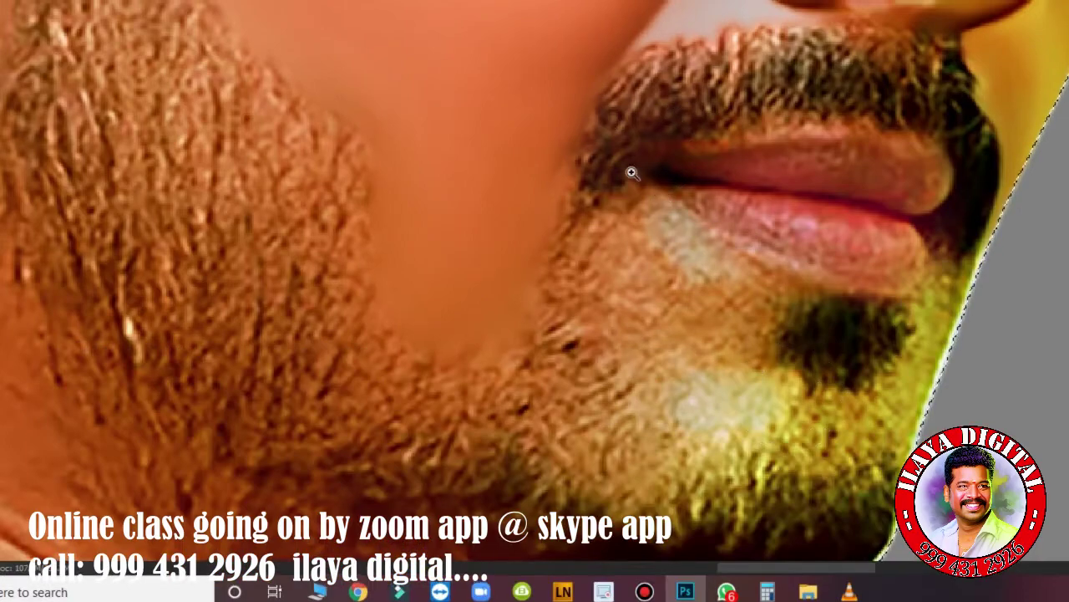
key("z")
left_click(656, 336)
Zoom into the eye and heal the brow speckles and red speck on the frame.
left_click(655, 336)
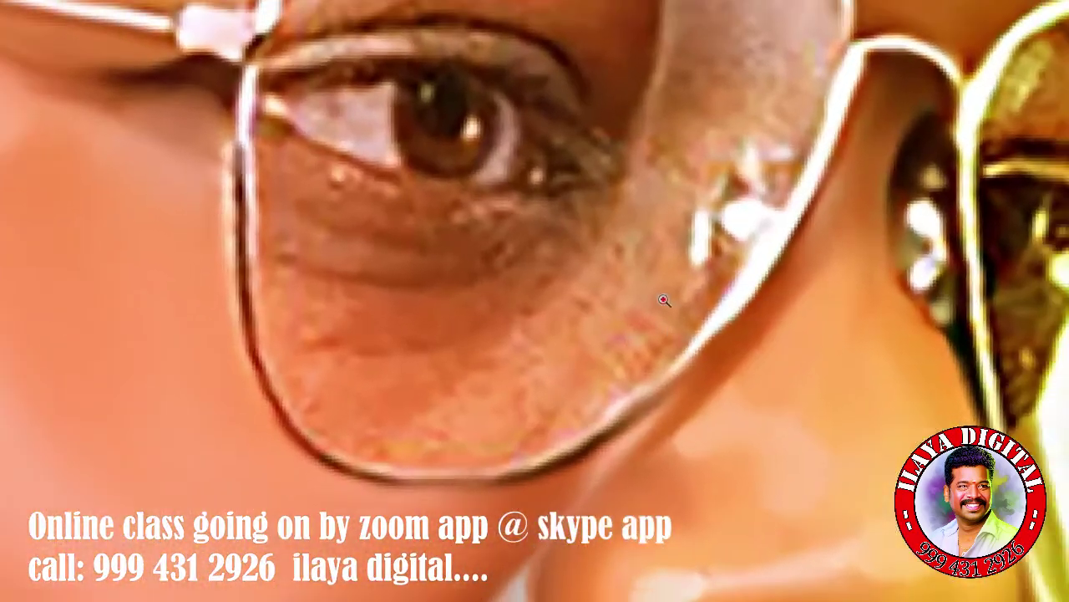
key("b")
scroll(732, 204, "up", 2)
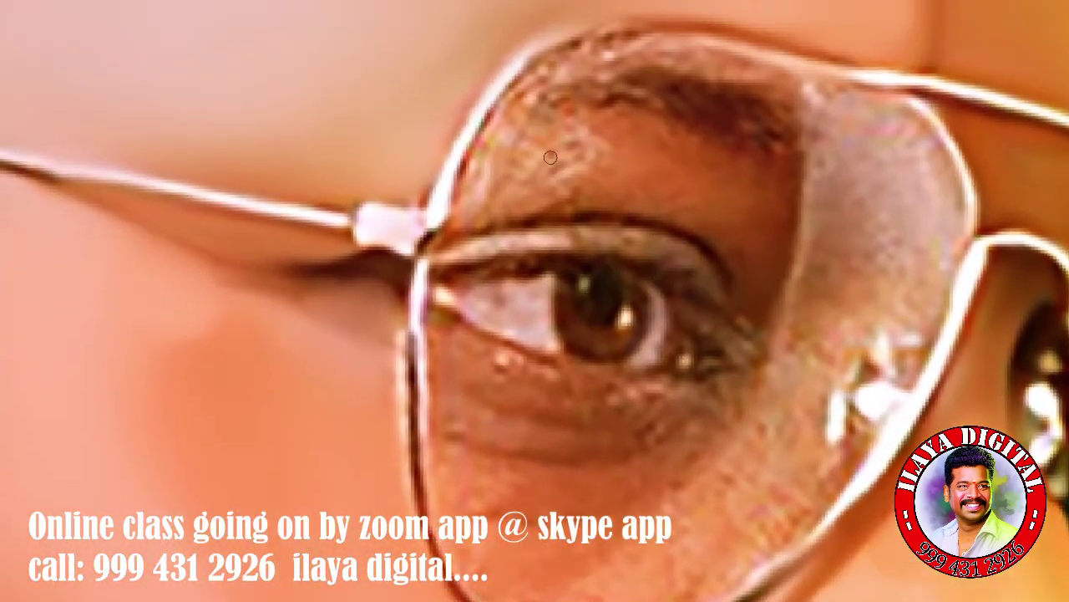
key("bracketleft")
key("bracketleft")
key("bracketleft")
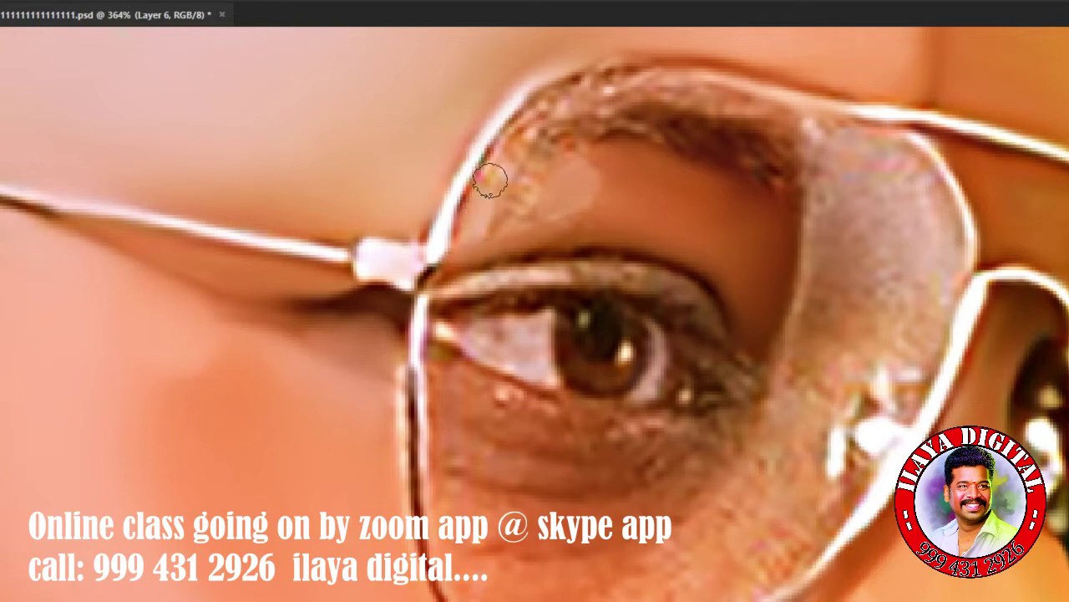
mouse_move(489, 180)
left_mouse_down()
mouse_move(537, 167)
mouse_move(497, 234)
mouse_move(449, 264)
mouse_move(475, 227)
left_mouse_up()
left_click_drag(429, 278, 421, 303)
Smudge the eyebrow, lens edge and speckled right-lens texture smooth.
key("]")
key("]")
key("]")
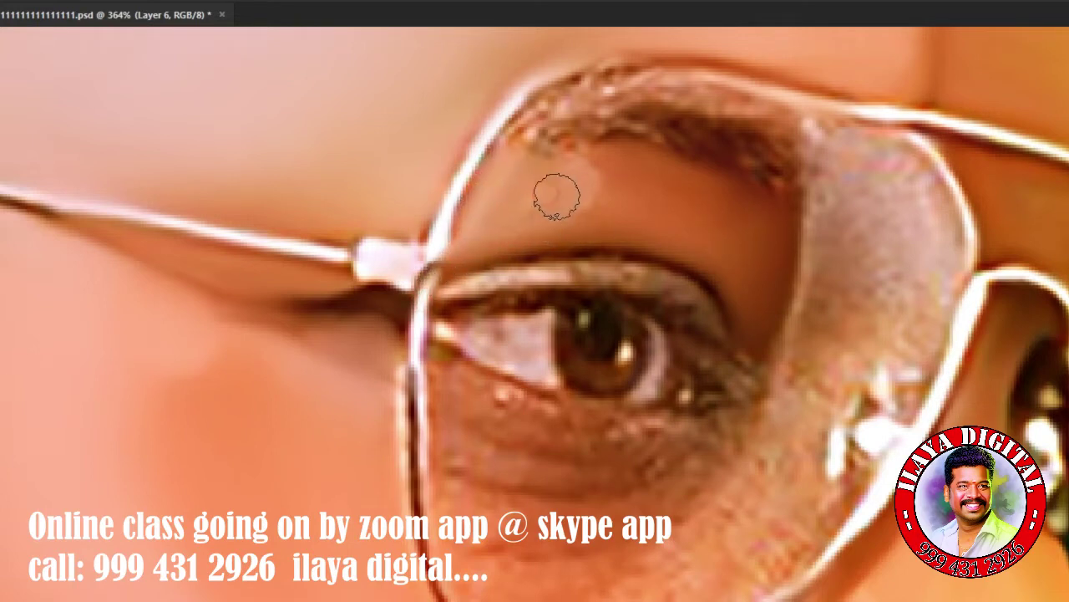
key("[")
key("[")
key("[")
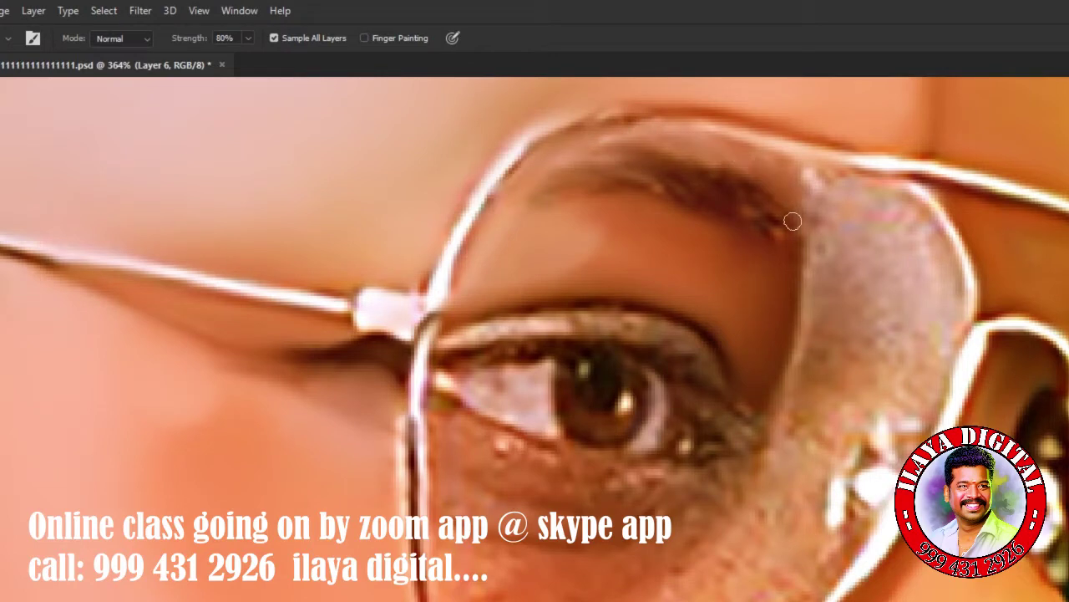
mouse_move(757, 186)
left_mouse_down()
mouse_move(566, 158)
mouse_move(772, 179)
left_mouse_up()
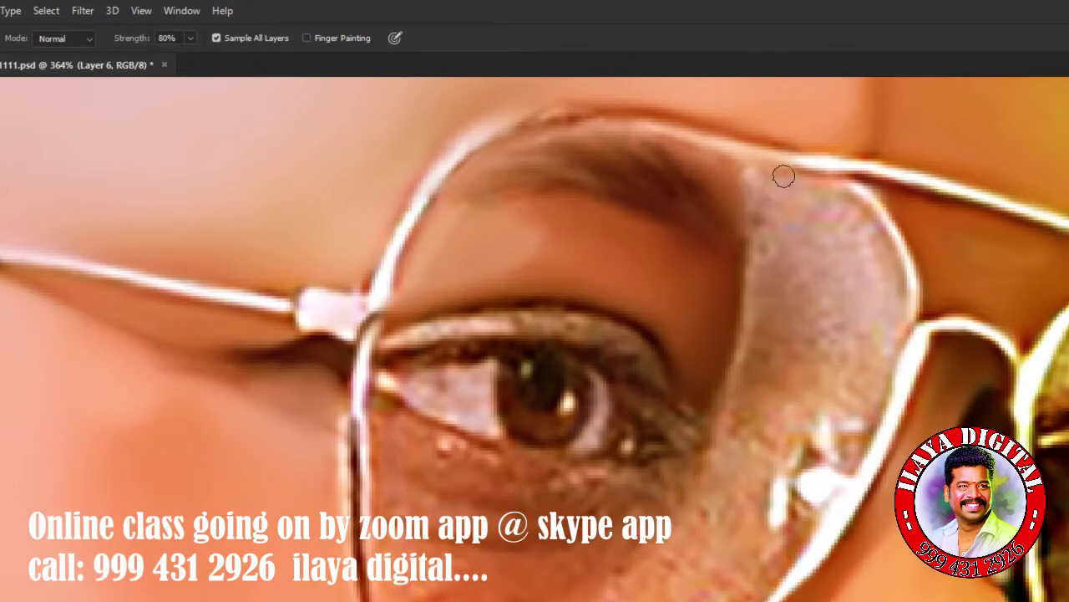
left_click_drag(745, 263, 722, 187)
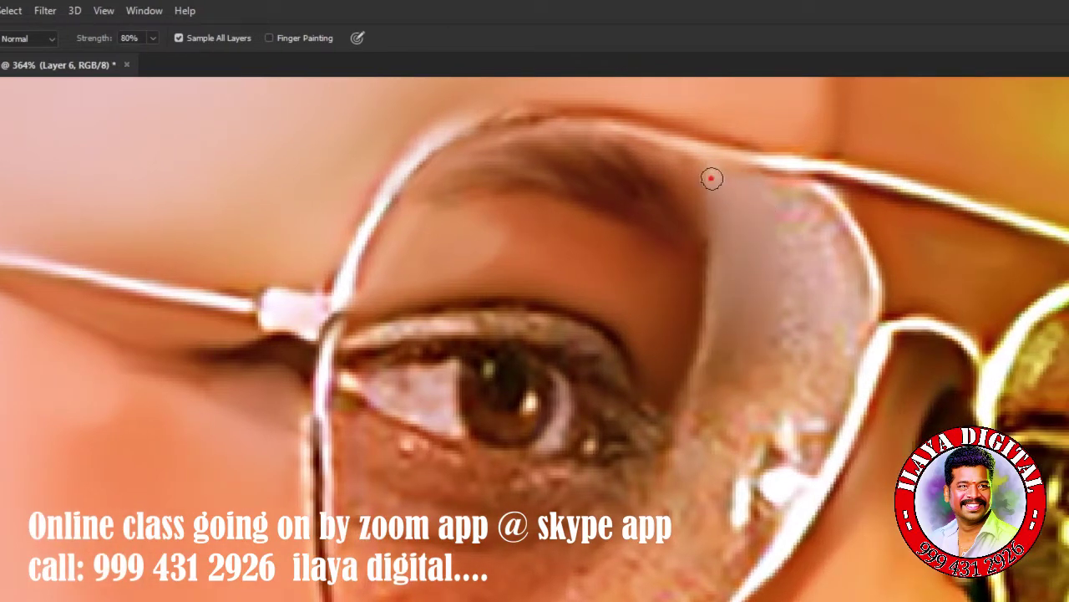
left_click_drag(712, 178, 761, 191)
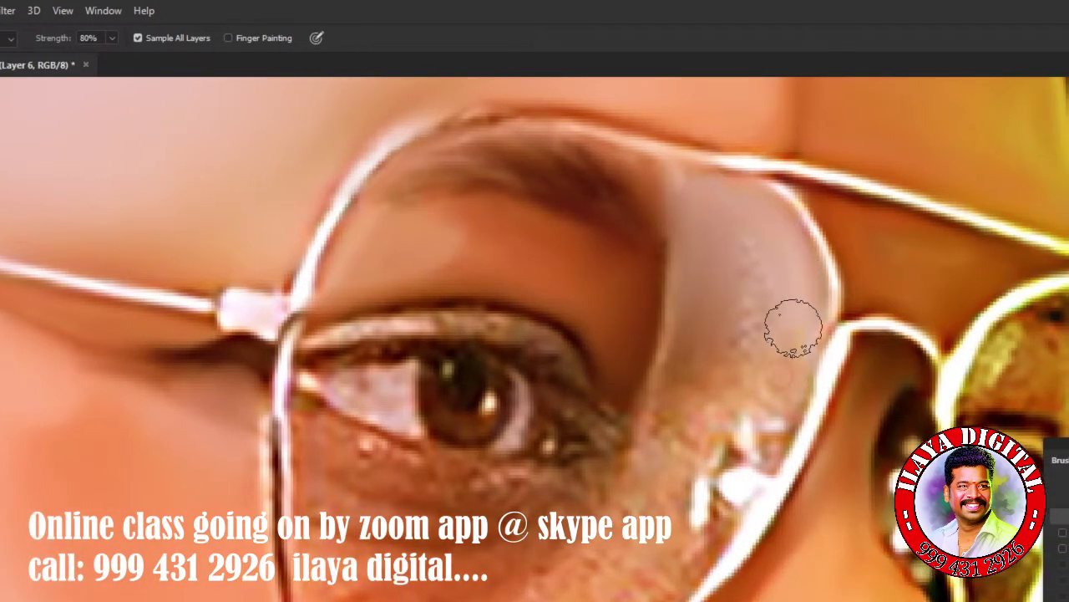
left_click_drag(793, 327, 763, 229)
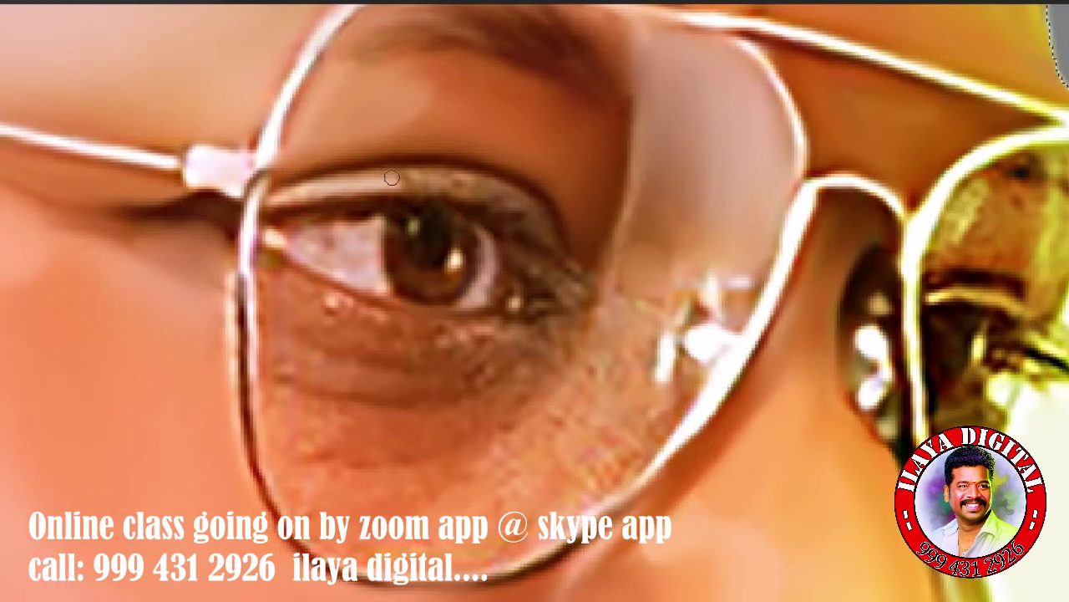
Dodge the upper eyelid line and the frame along the brow brighter.
mouse_move(392, 178)
left_mouse_down()
mouse_move(498, 191)
mouse_move(557, 245)
left_mouse_up()
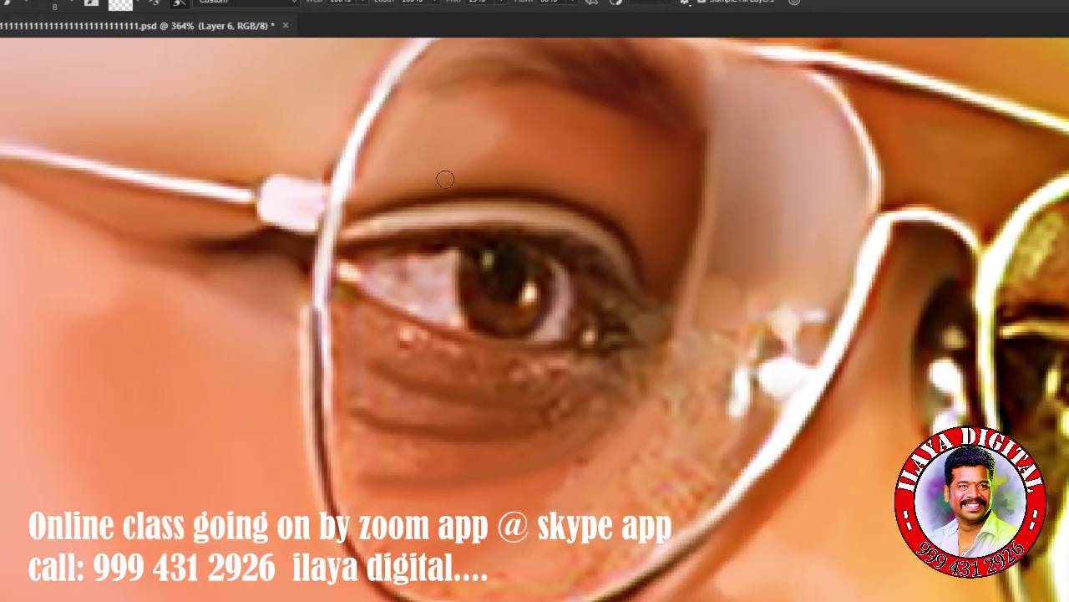
scroll(445, 180, "up", 5)
mouse_move(350, 332)
left_mouse_down()
mouse_move(434, 243)
mouse_move(682, 270)
mouse_move(568, 240)
mouse_move(493, 256)
mouse_move(434, 284)
mouse_move(410, 313)
mouse_move(647, 295)
mouse_move(508, 266)
left_mouse_up()
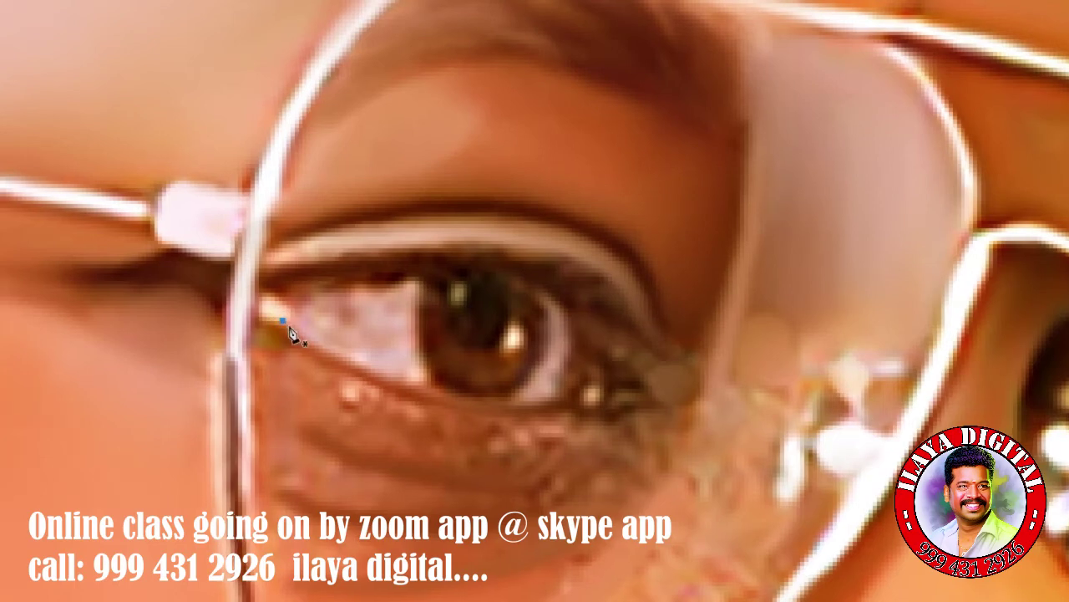
Trace the eye white with the Pen tool and make it a 1 px feathered selection.
left_click_drag(565, 398, 693, 362)
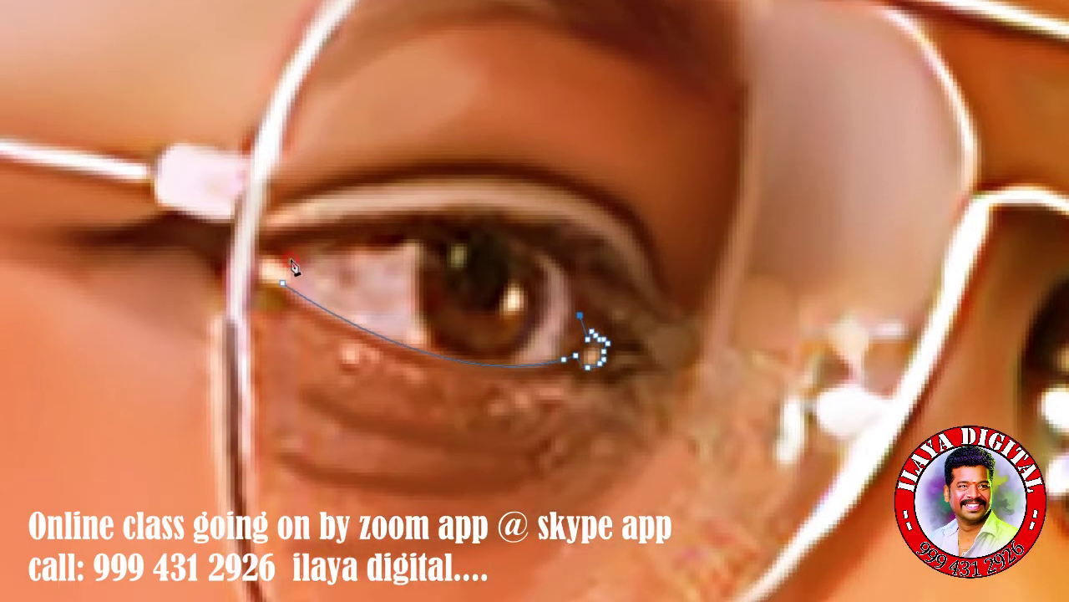
left_click_drag(293, 262, 54, 332)
left_click(376, 262, "alt")
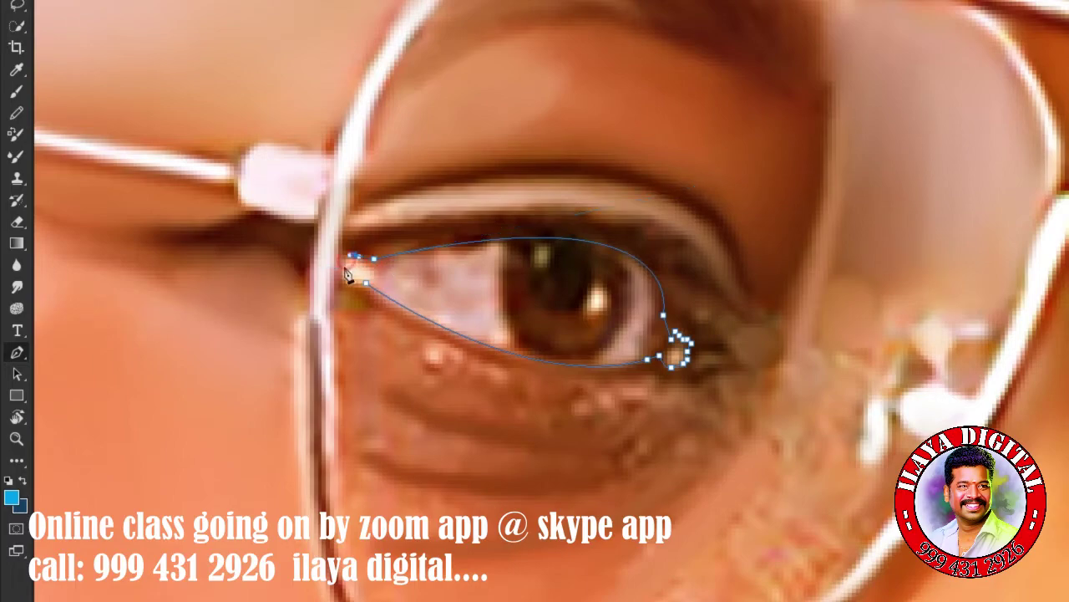
key("ctrl+Return")
key("shift+F6")
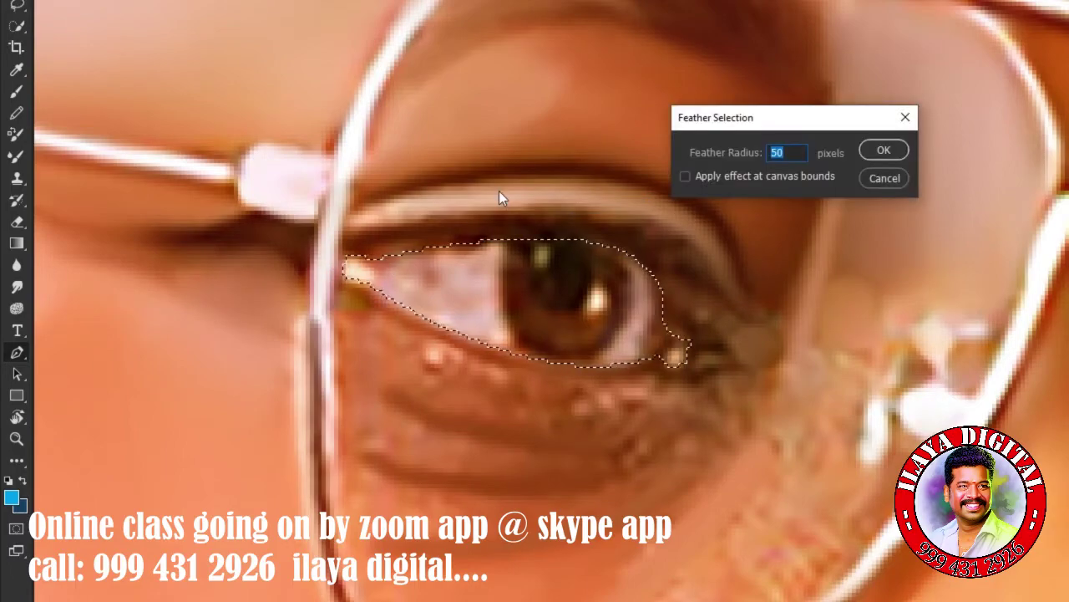
type("1")
key("Return")
Brush the eye white lighter from the inner corner along its lower edge.
left_click_drag(585, 365, 635, 379)
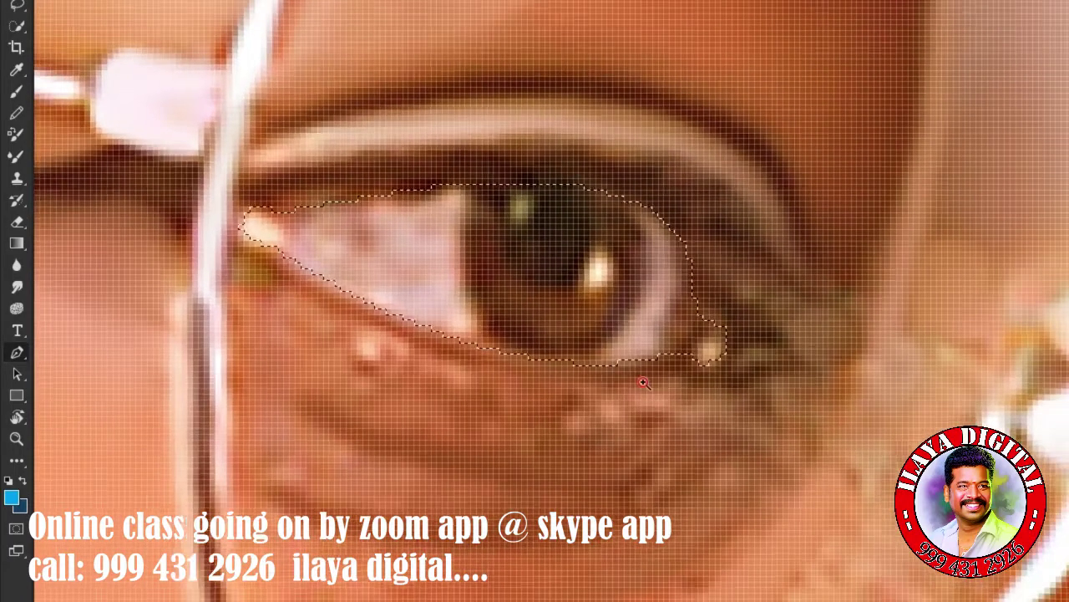
key("b")
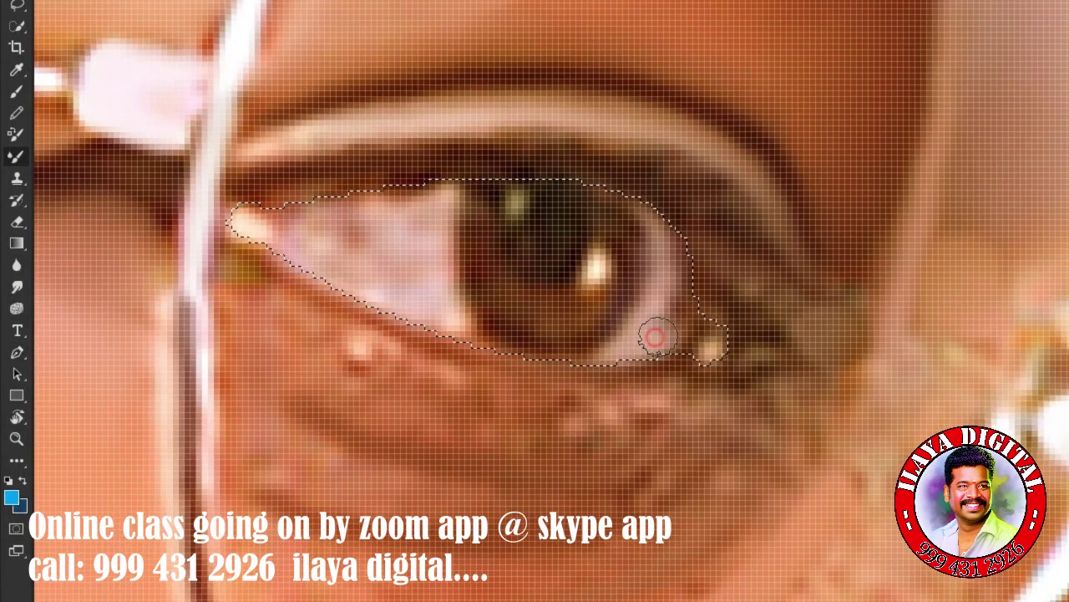
mouse_move(664, 344)
left_mouse_down()
mouse_move(677, 292)
mouse_move(673, 321)
left_mouse_up()
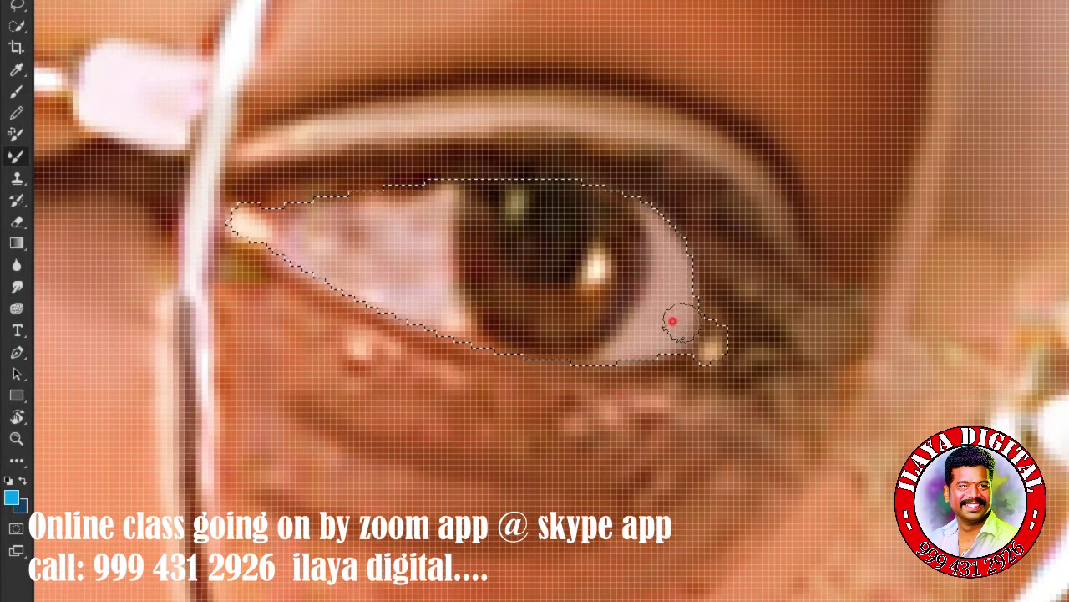
mouse_move(721, 361)
left_mouse_down()
mouse_move(680, 346)
mouse_move(442, 327)
mouse_move(393, 289)
mouse_move(420, 289)
mouse_move(448, 200)
mouse_move(326, 246)
mouse_move(327, 215)
mouse_move(377, 197)
mouse_move(382, 298)
mouse_move(554, 287)
left_mouse_up()
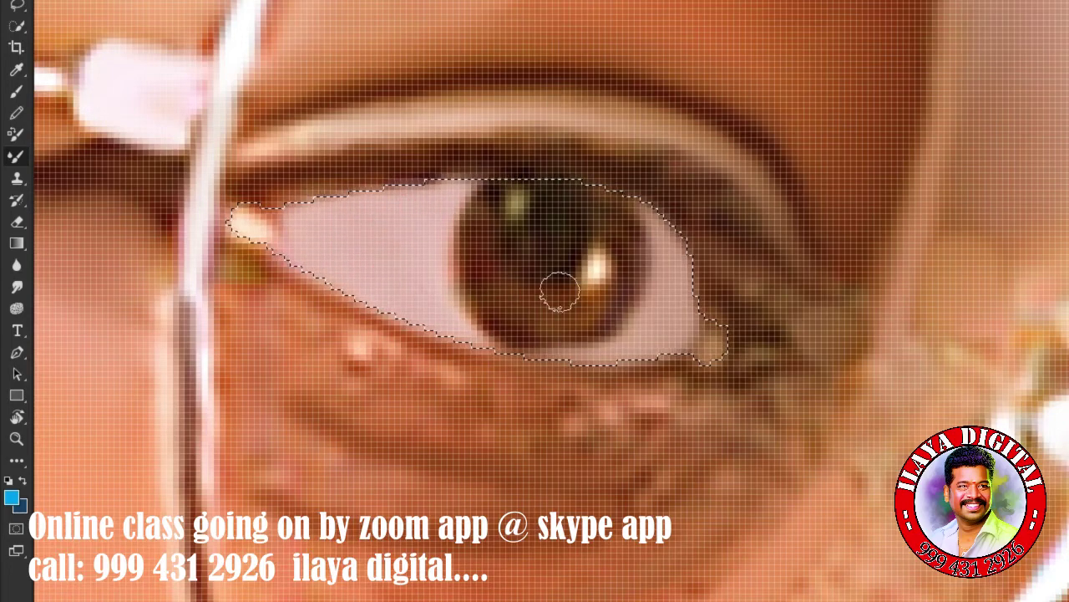
left_click_drag(670, 324, 772, 284)
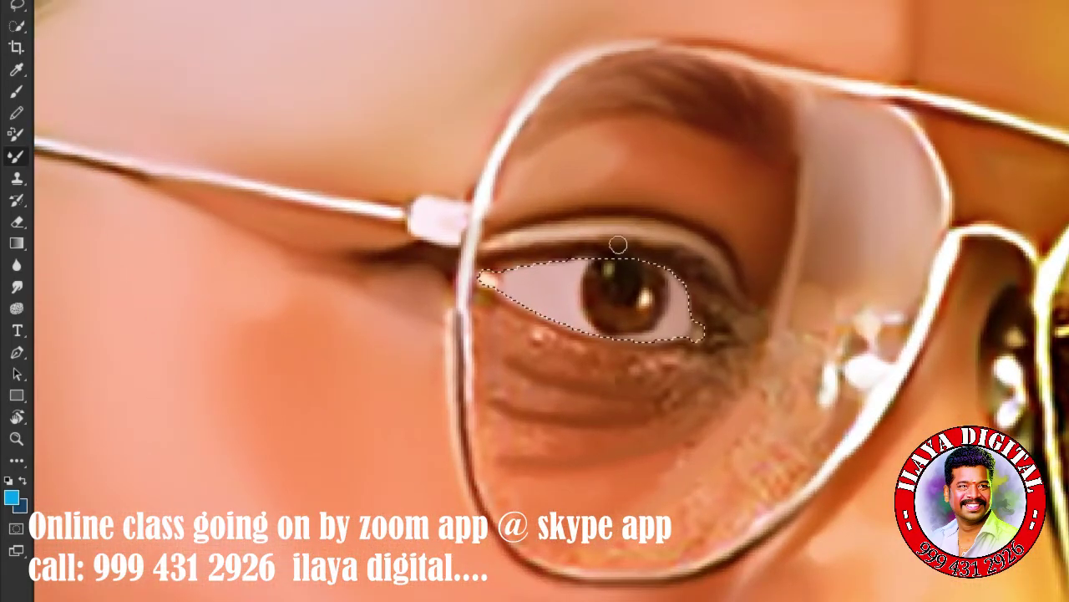
Feather 1 px again, deselect, and smooth the speckled skin along the lower eyelid.
key("shift+F6")
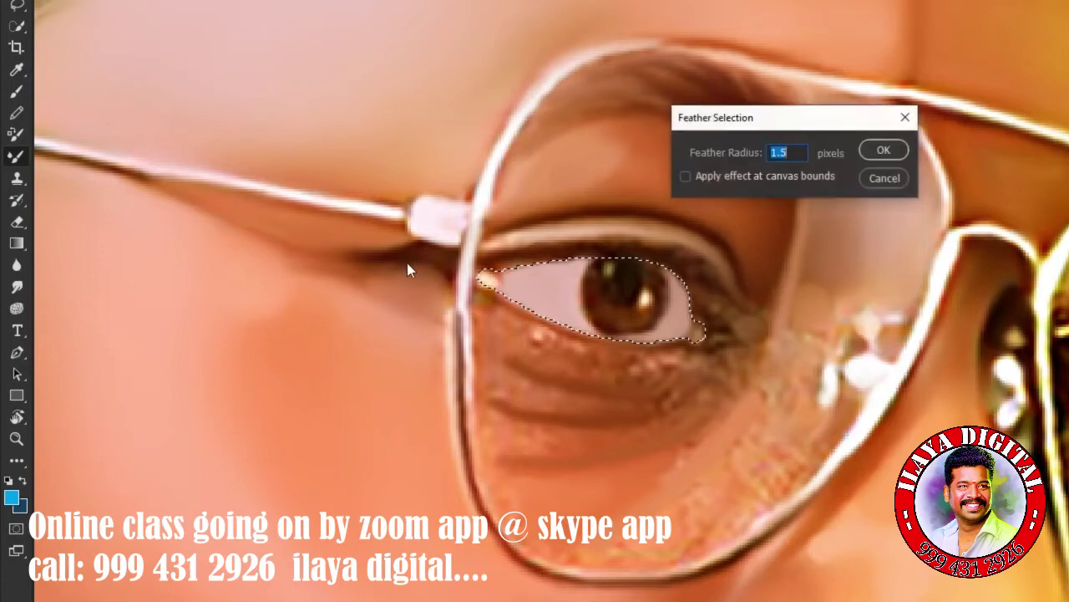
type("1")
key("Return")
mouse_move(573, 316)
left_mouse_down()
mouse_move(685, 289)
mouse_move(673, 223)
left_mouse_up()
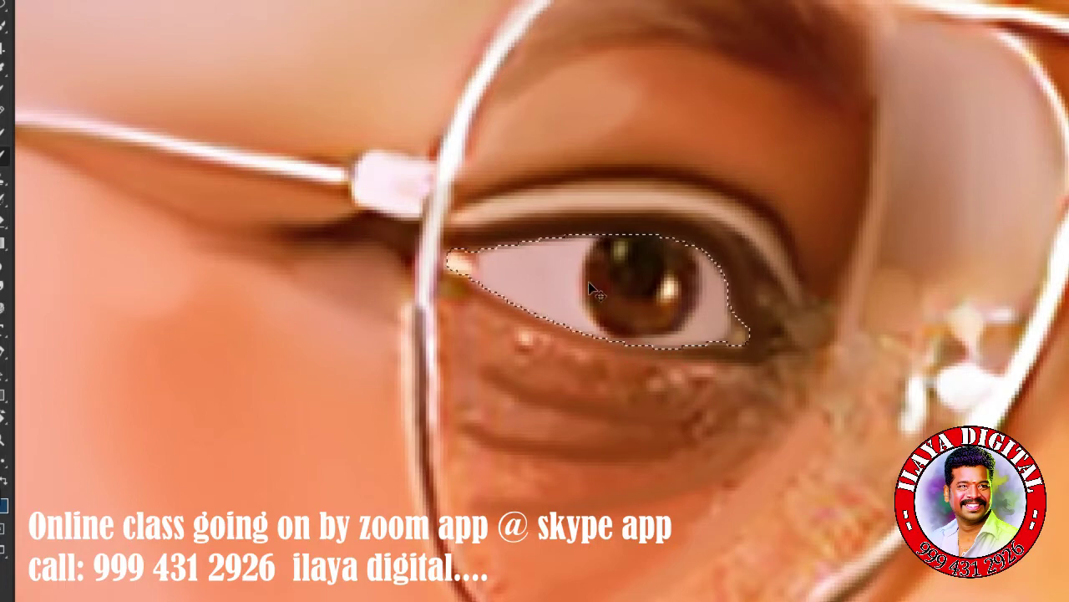
key("ctrl+d")
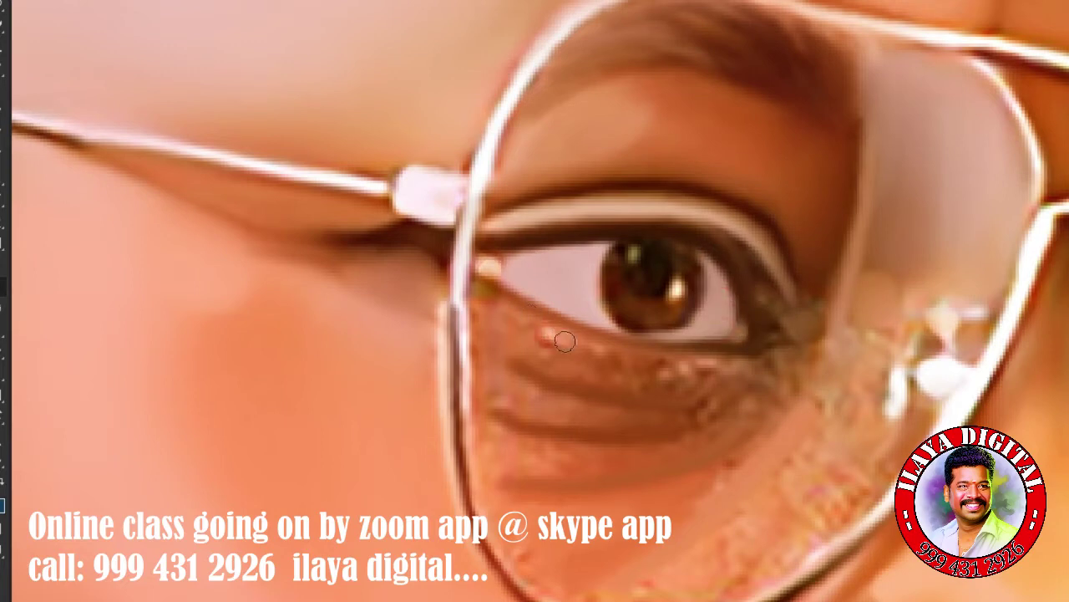
left_click_drag(564, 341, 684, 369)
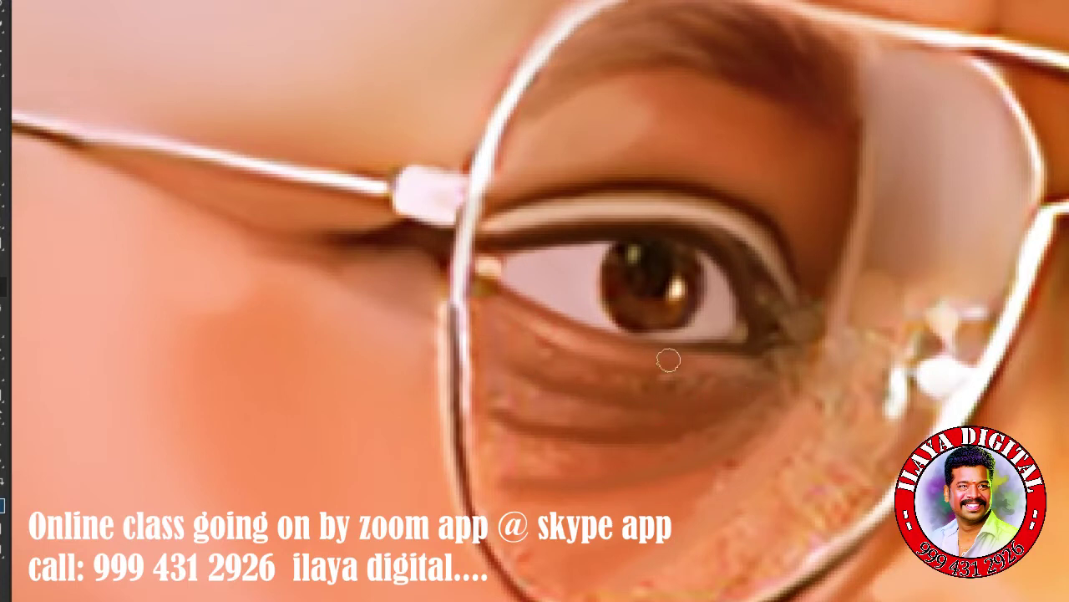
left_click_drag(582, 371, 702, 383)
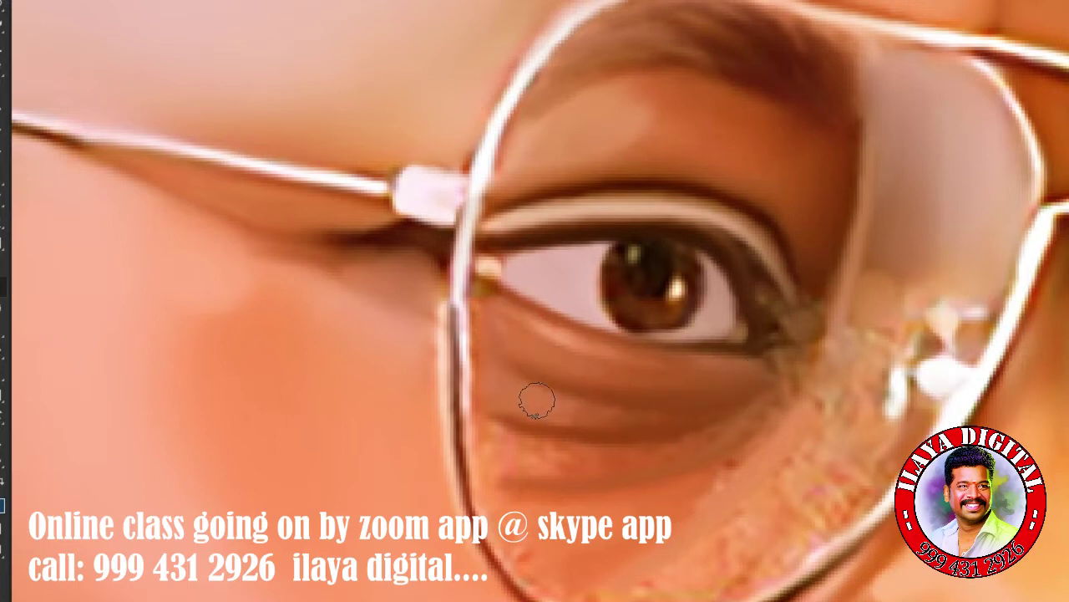
scroll(518, 418, "down", 1)
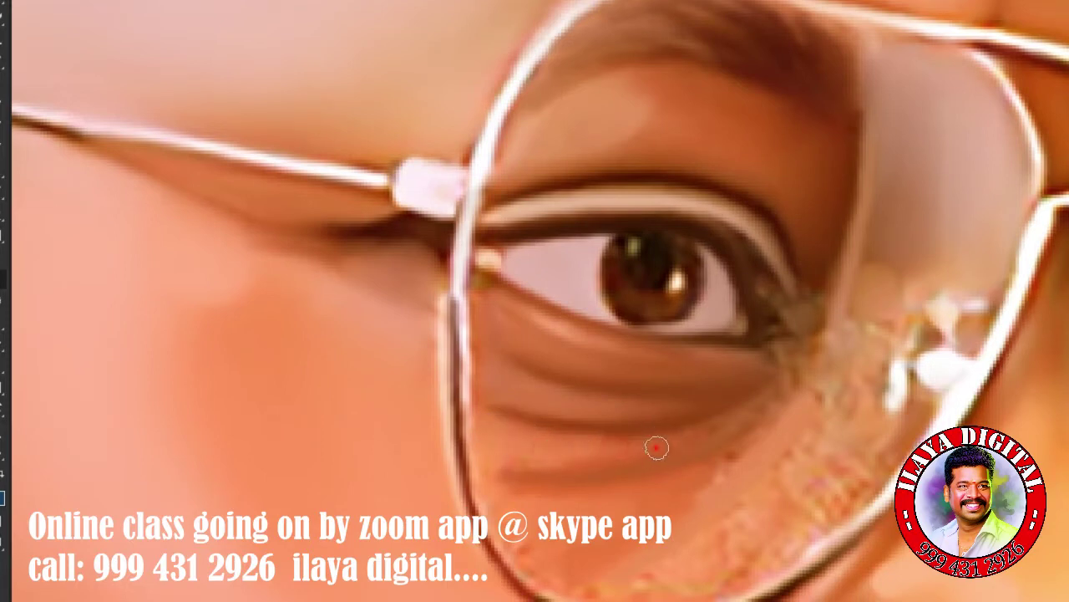
scroll(634, 452, "down", 3)
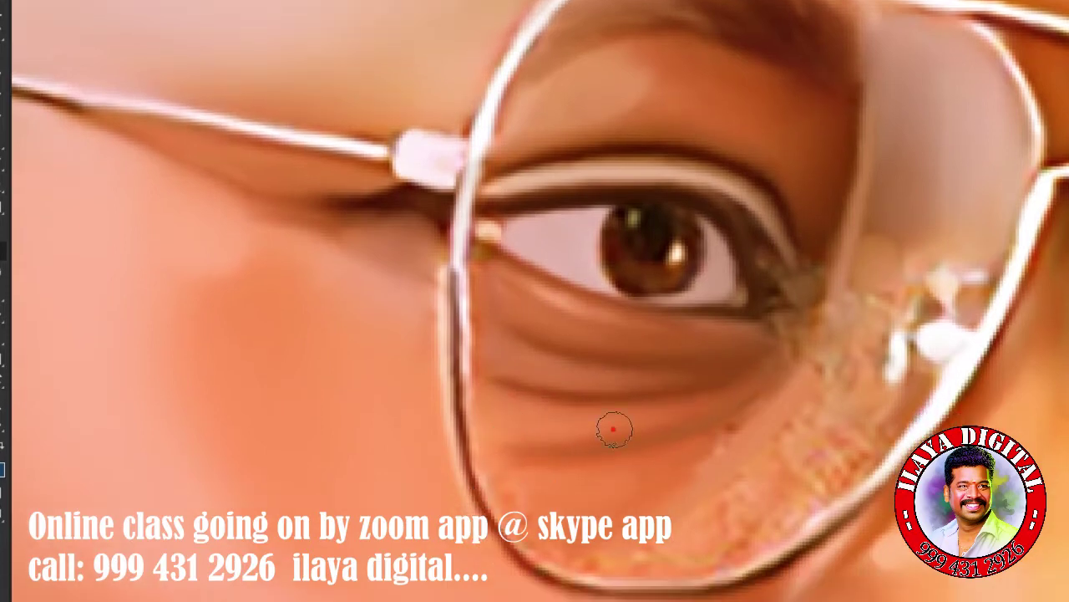
scroll(515, 446, "down", 2)
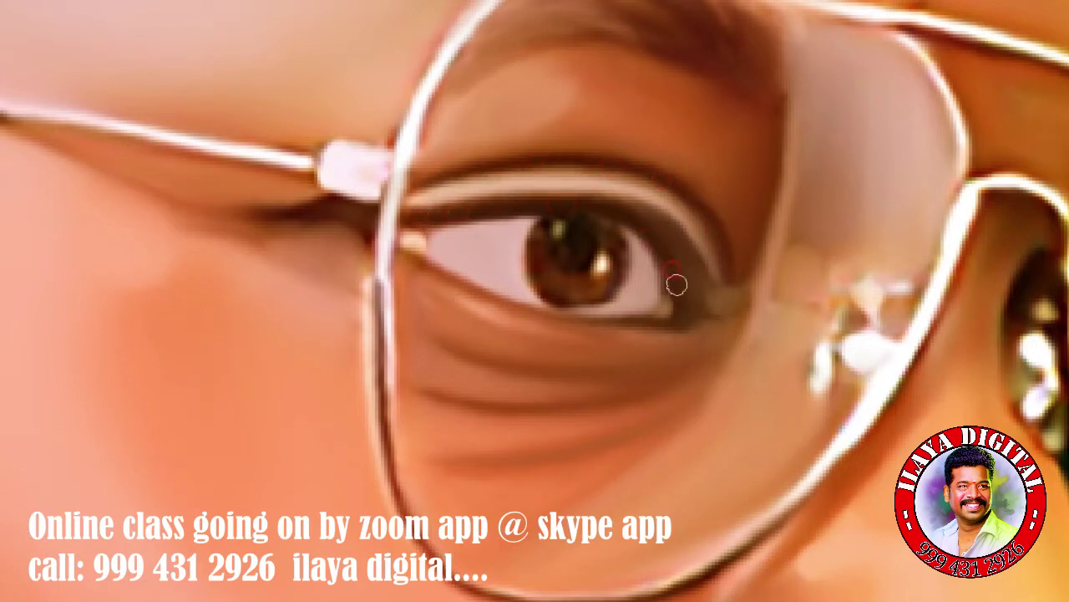
Draw an elliptical selection around the iris feathered by .08 px.
left_click(17, 109)
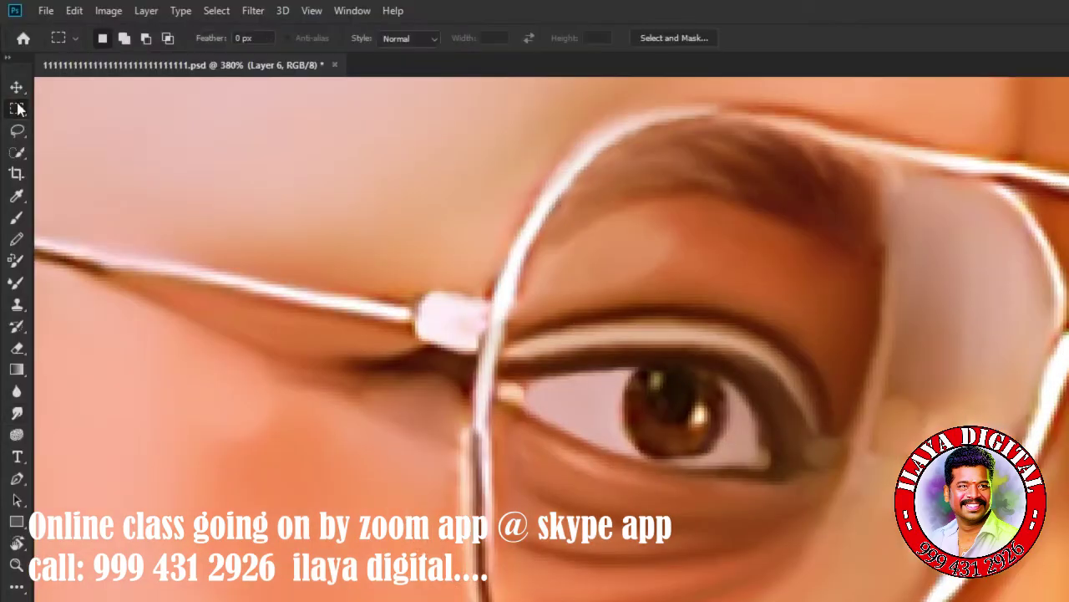
right_click(17, 109)
left_click(97, 124)
left_click_drag(675, 407, 734, 452)
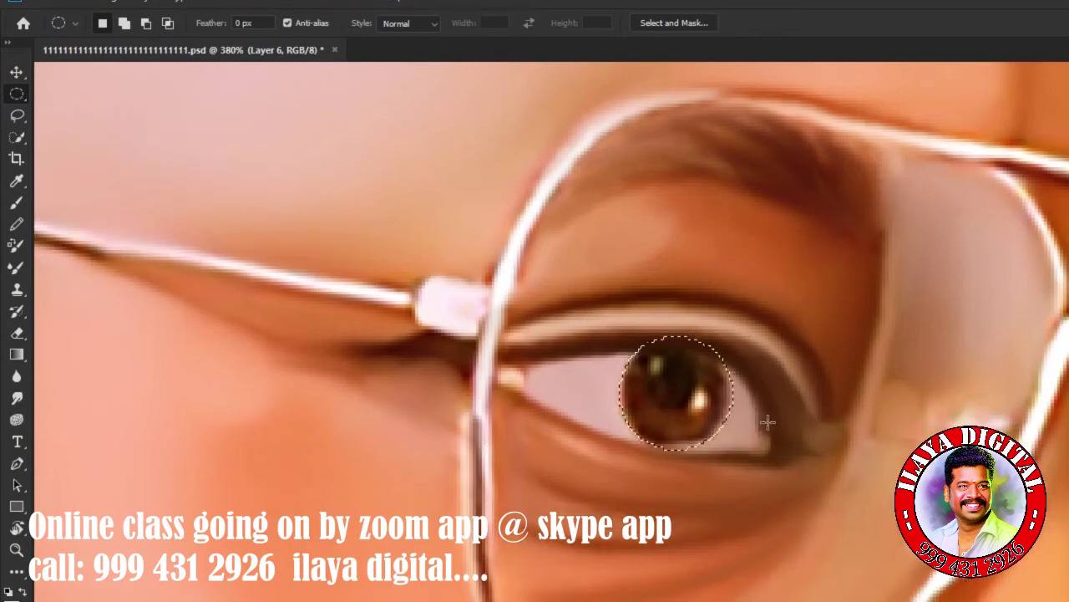
key("shift+F6")
key("Return")
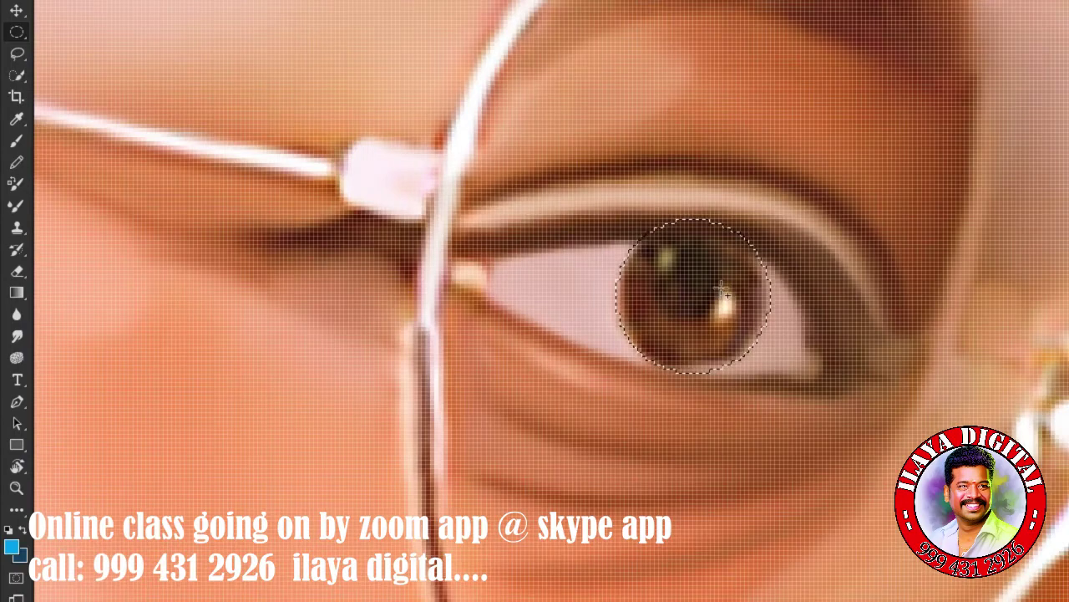
key("shift+F6")
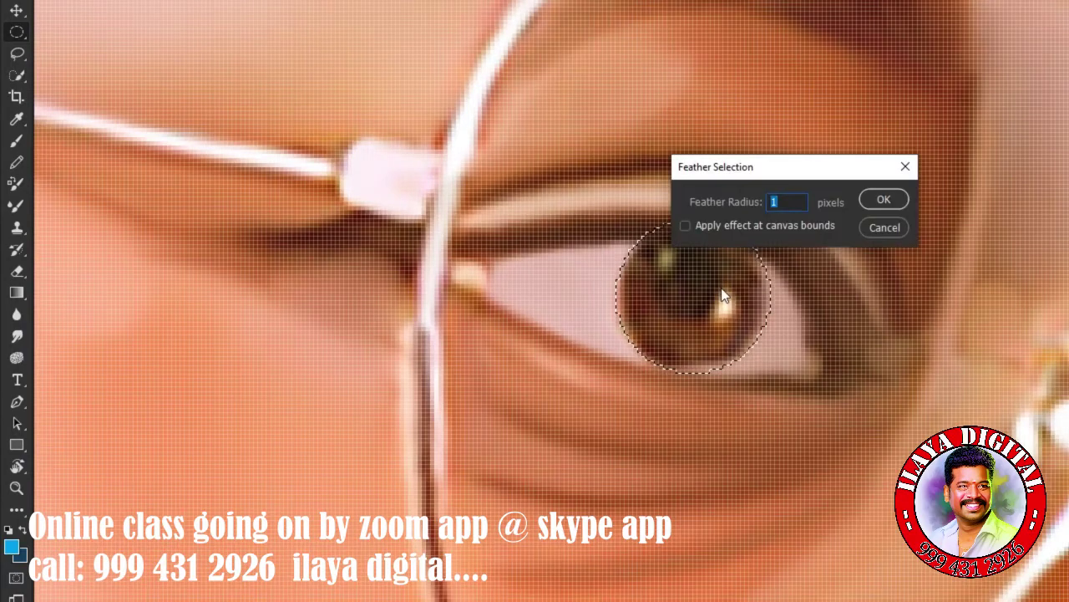
type(".08")
key("Return")
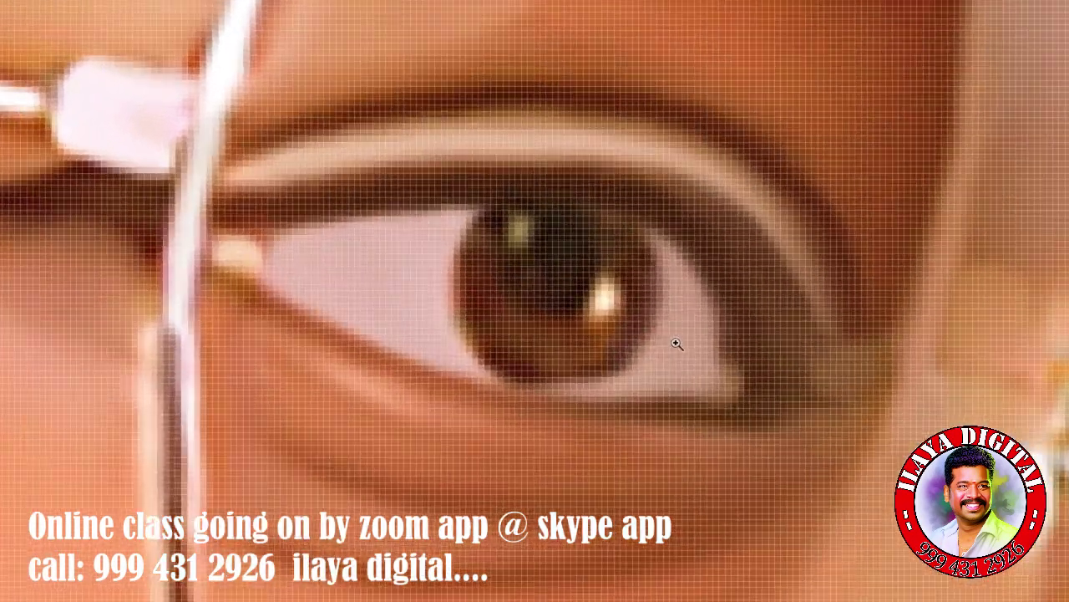
Paint the whole iris solid dark brown, adjusting brush size as needed.
key("b")
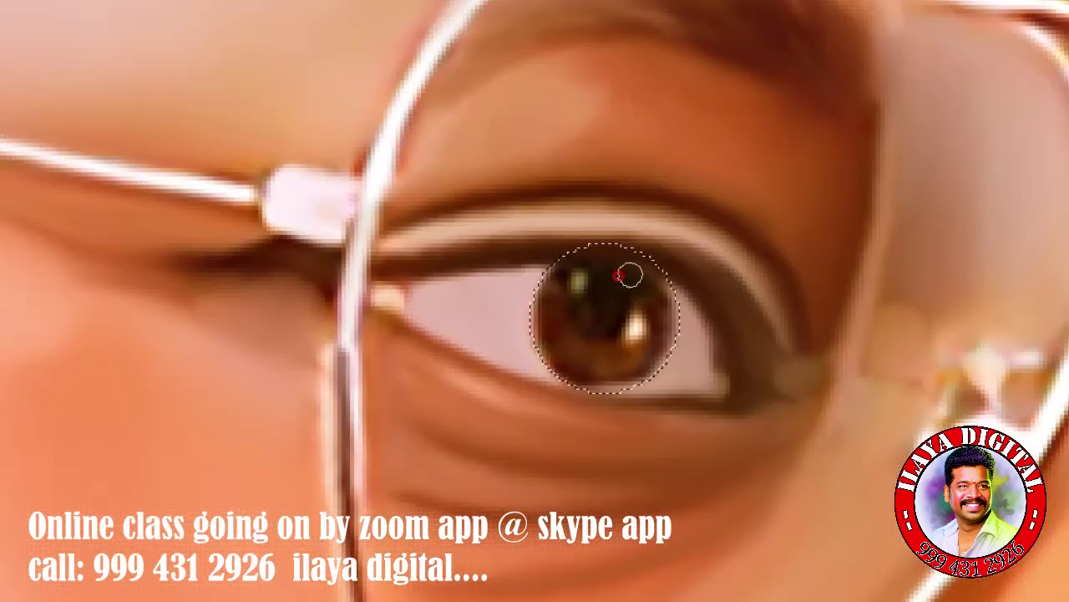
mouse_move(628, 270)
left_mouse_down()
mouse_move(625, 314)
mouse_move(668, 310)
mouse_move(616, 359)
mouse_move(587, 274)
mouse_move(573, 300)
mouse_move(644, 358)
mouse_move(609, 382)
mouse_move(635, 369)
left_mouse_up()
key("bracketright")
key("bracketright")
key("bracketright")
mouse_move(607, 318)
left_mouse_down()
mouse_move(597, 382)
mouse_move(648, 397)
left_mouse_up()
key("bracketleft")
key("bracketleft")
key("bracketleft")
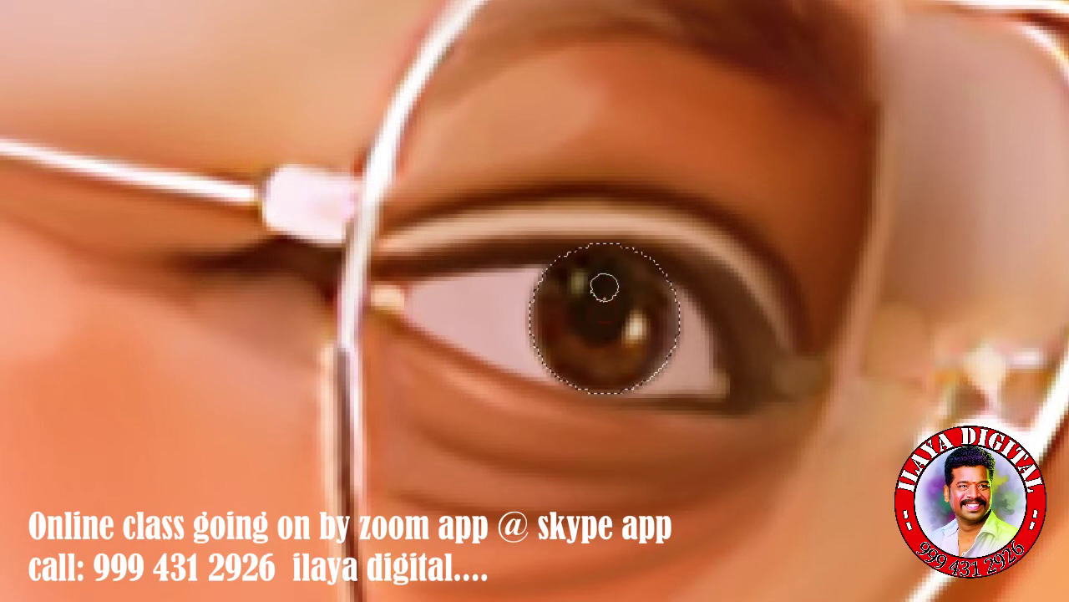
mouse_move(663, 333)
left_mouse_down()
mouse_move(613, 258)
mouse_move(547, 340)
mouse_move(604, 353)
mouse_move(612, 373)
mouse_move(640, 354)
mouse_move(556, 329)
mouse_move(616, 346)
left_mouse_up()
key("bracketright")
key("bracketright")
key("bracketright")
key("bracketleft")
key("bracketleft")
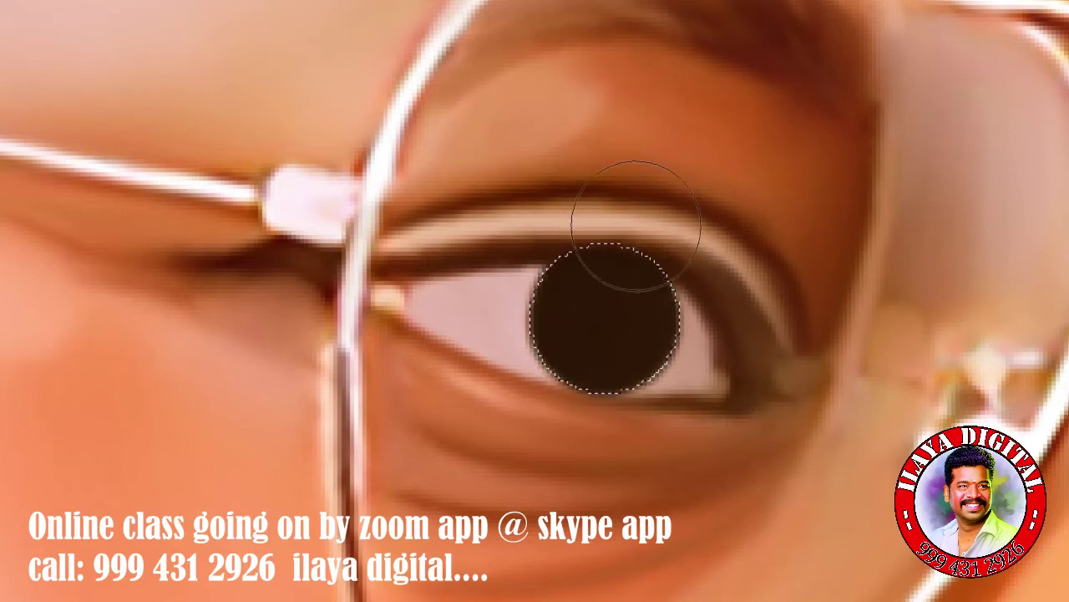
key("bracketleft")
key("bracketleft")
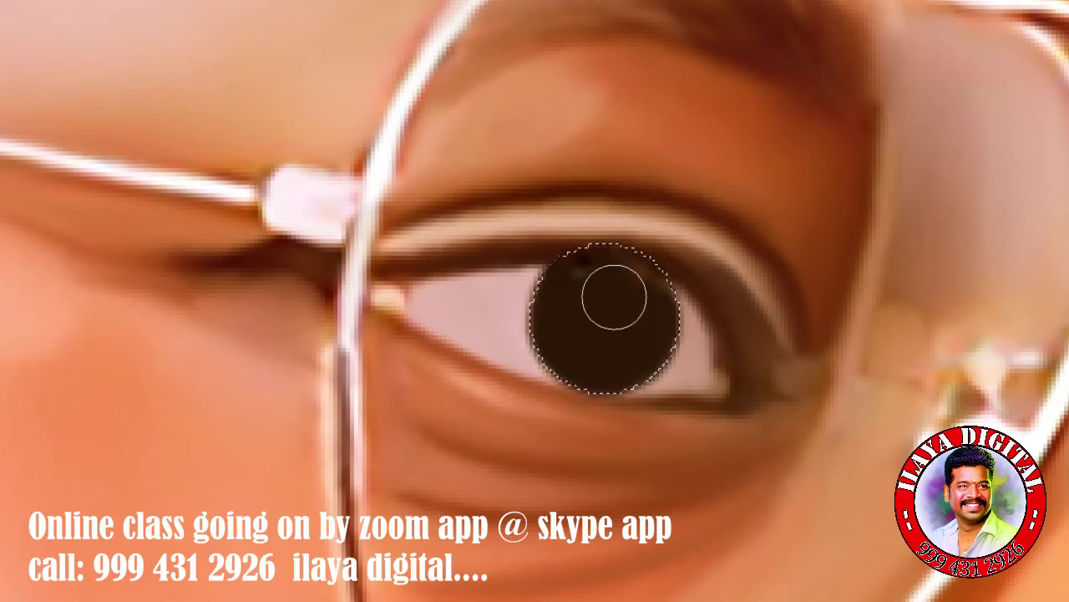
key("bracketleft")
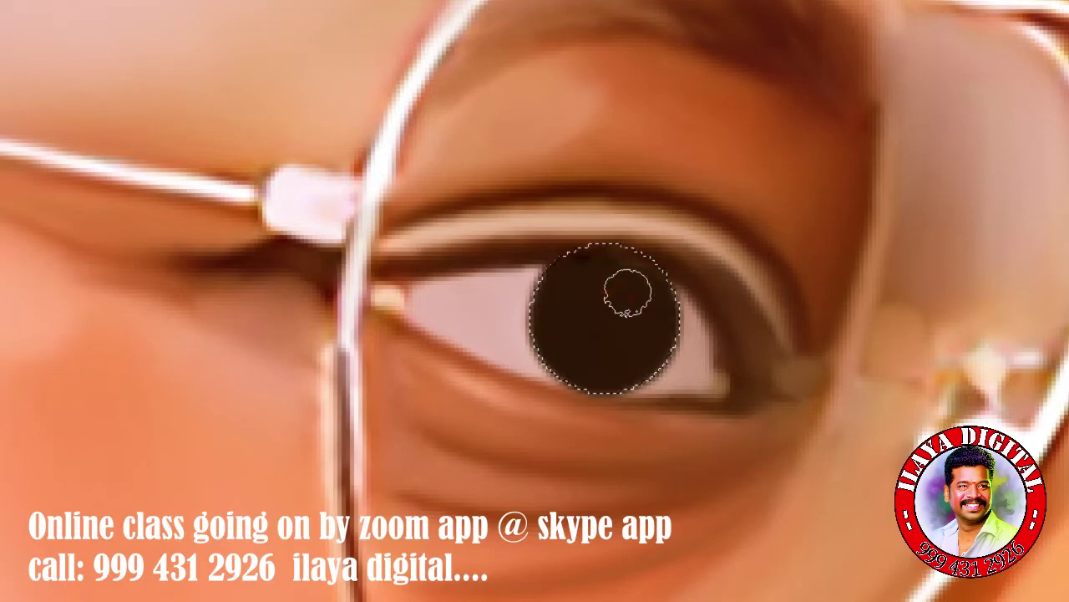
key("bracketleft")
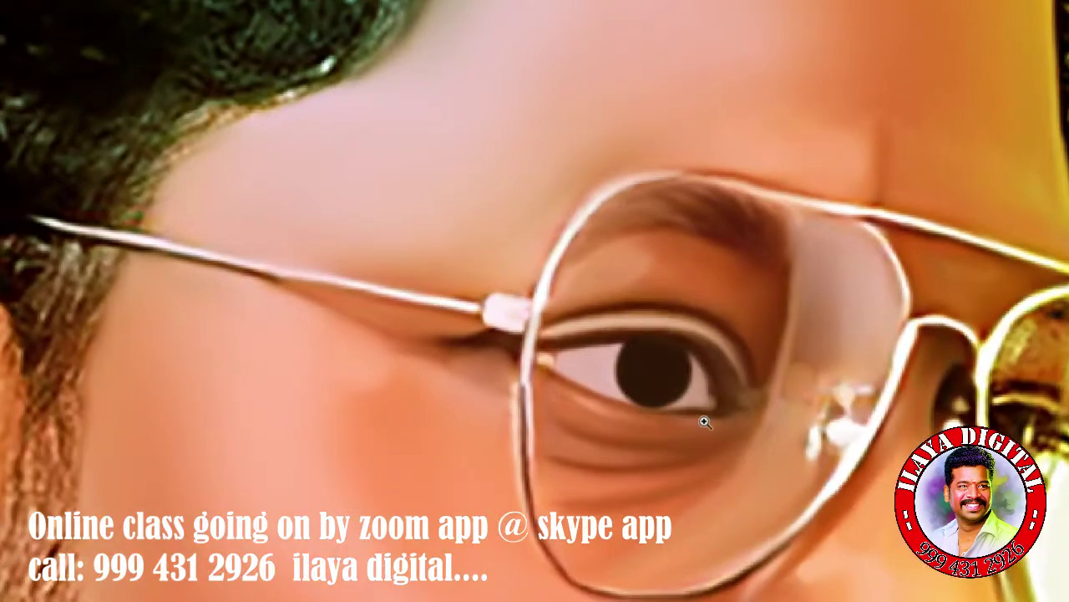
Paint a subtle reddish stroke inside the pupil with a halved brush.
mouse_move(674, 449)
left_mouse_down()
mouse_move(731, 439)
mouse_move(681, 419)
left_mouse_up()
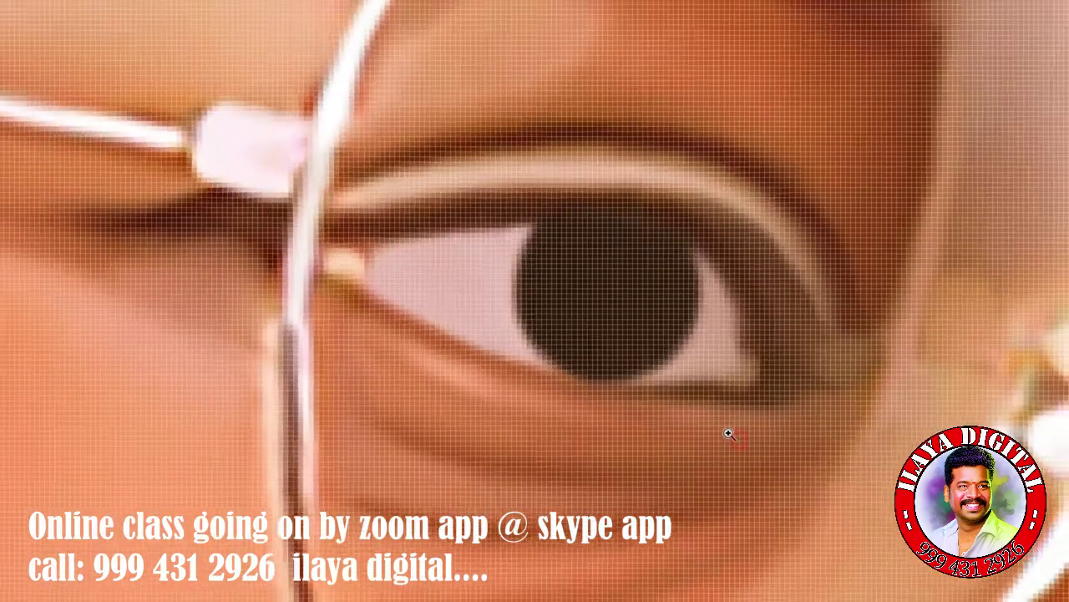
key("bracketleft")
key("bracketleft")
key("bracketleft")
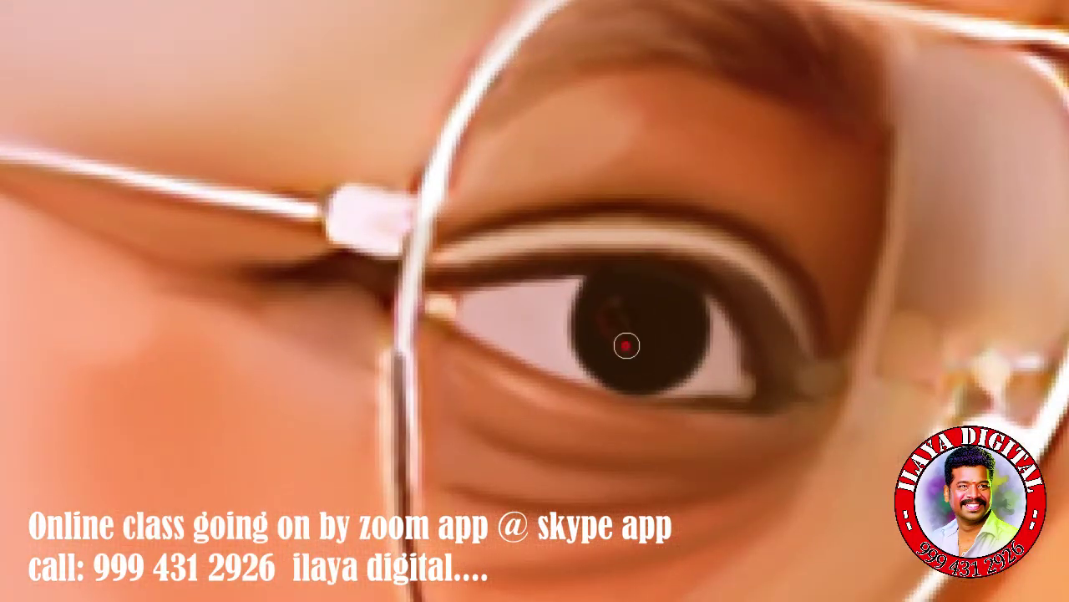
left_click_drag(626, 345, 671, 352)
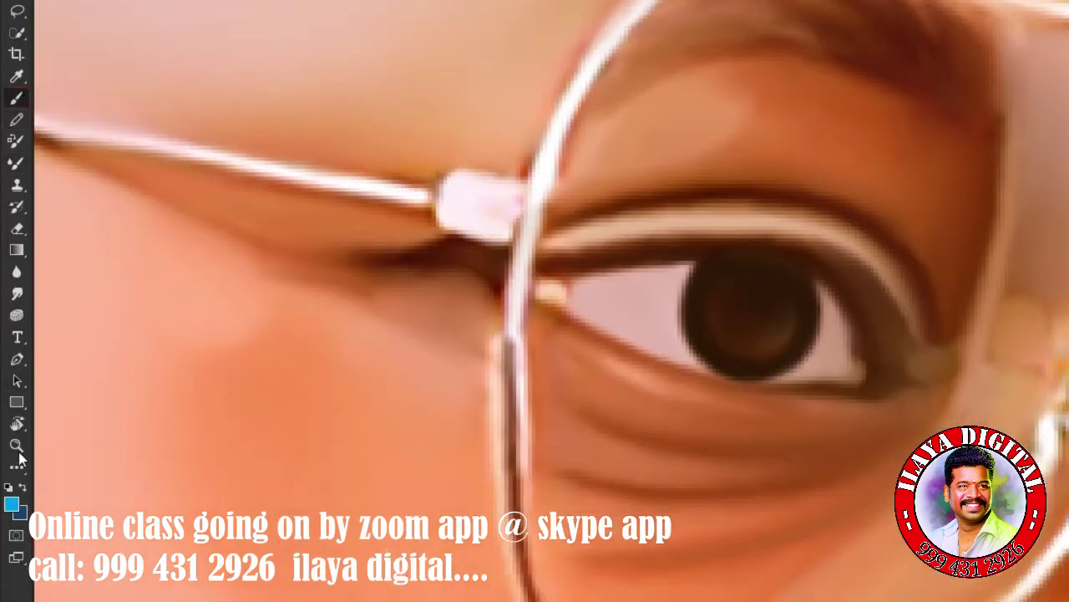
Set a near-white foreground at lower opacity and dab two catch-lights on the pupil.
left_click(10, 457)
left_click_drag(121, 444, 73, 414)
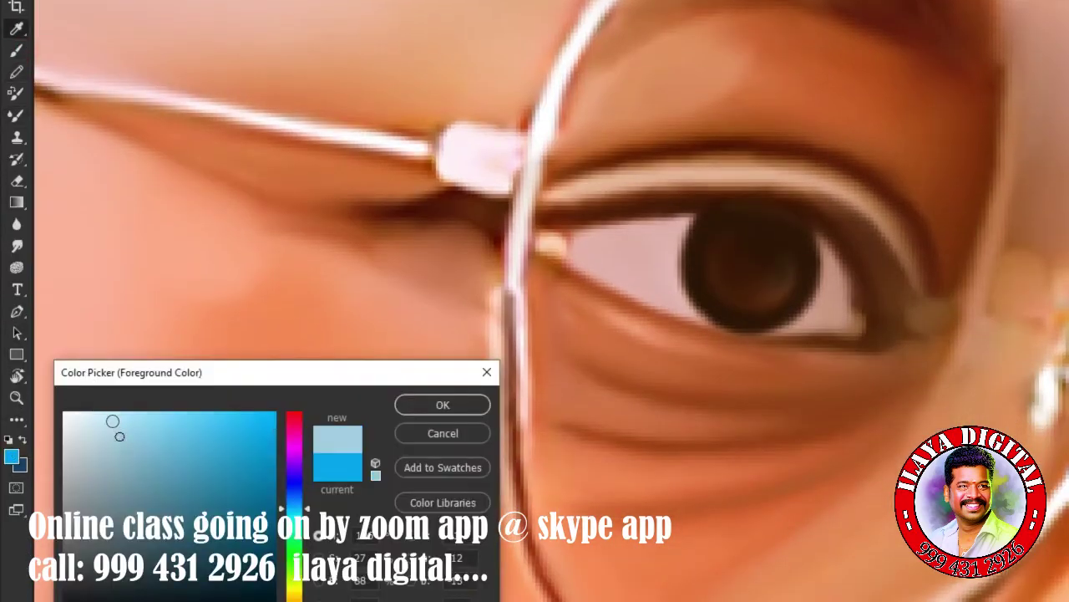
left_click(443, 402)
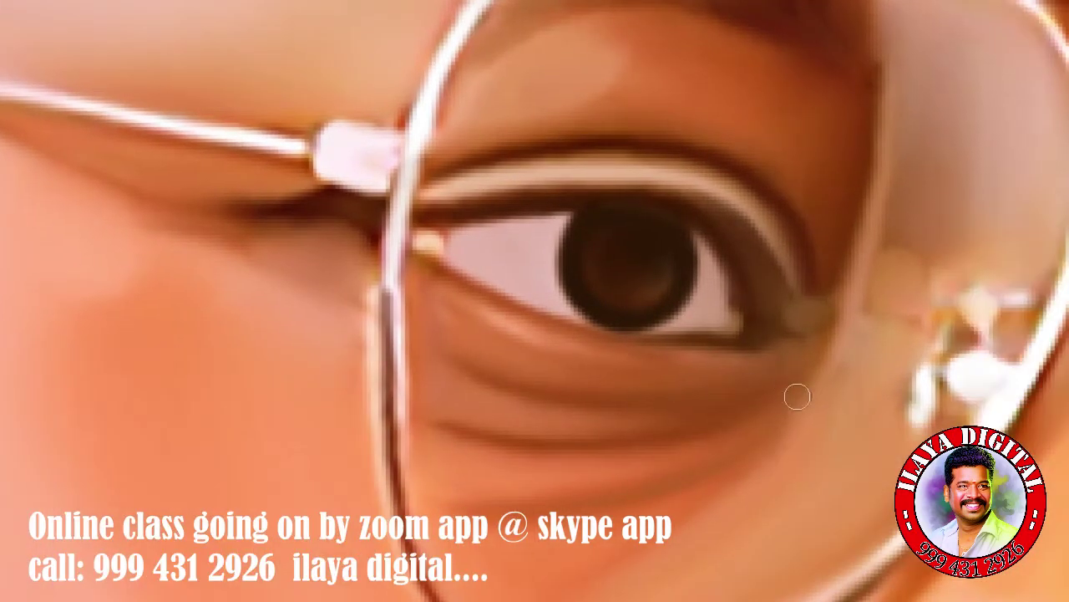
left_click(273, 37)
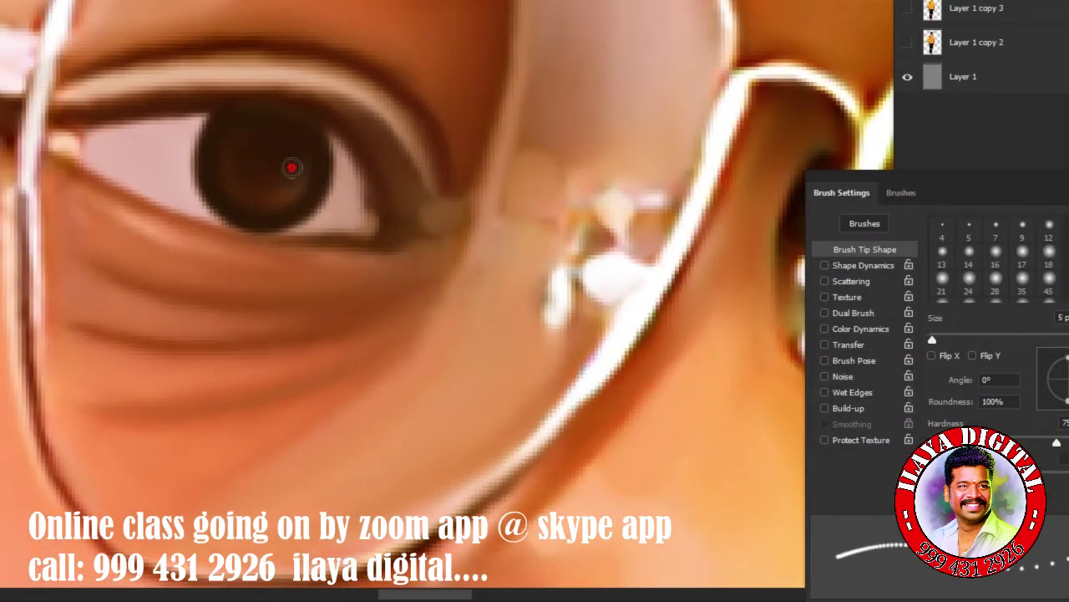
left_click(286, 164)
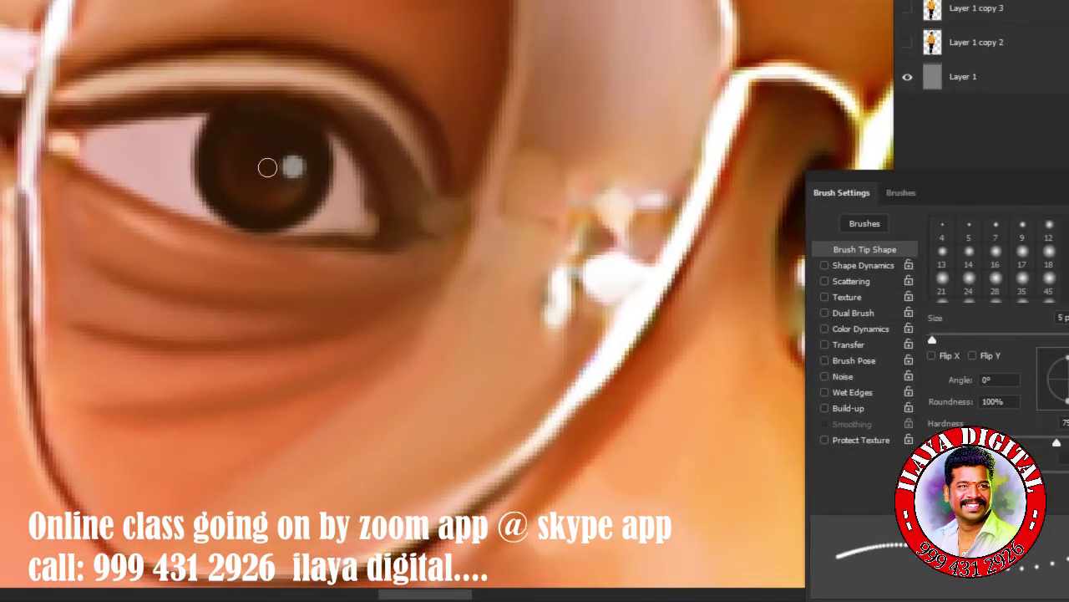
left_click(270, 167)
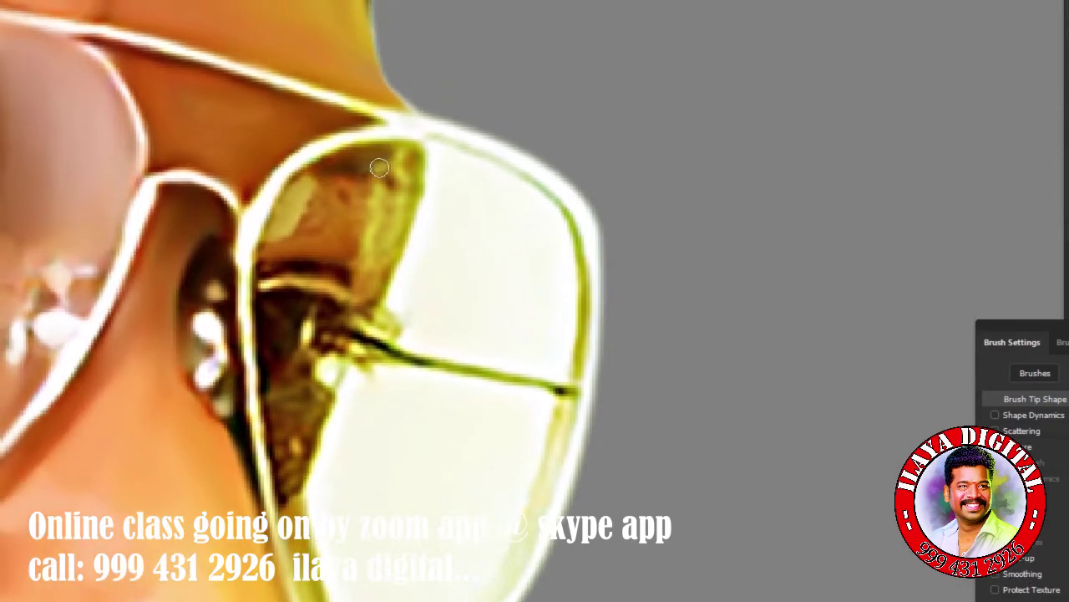
Darken the far lens's inner edge and frame bar, thickening the diagonal frame line.
left_click_drag(411, 163, 383, 280)
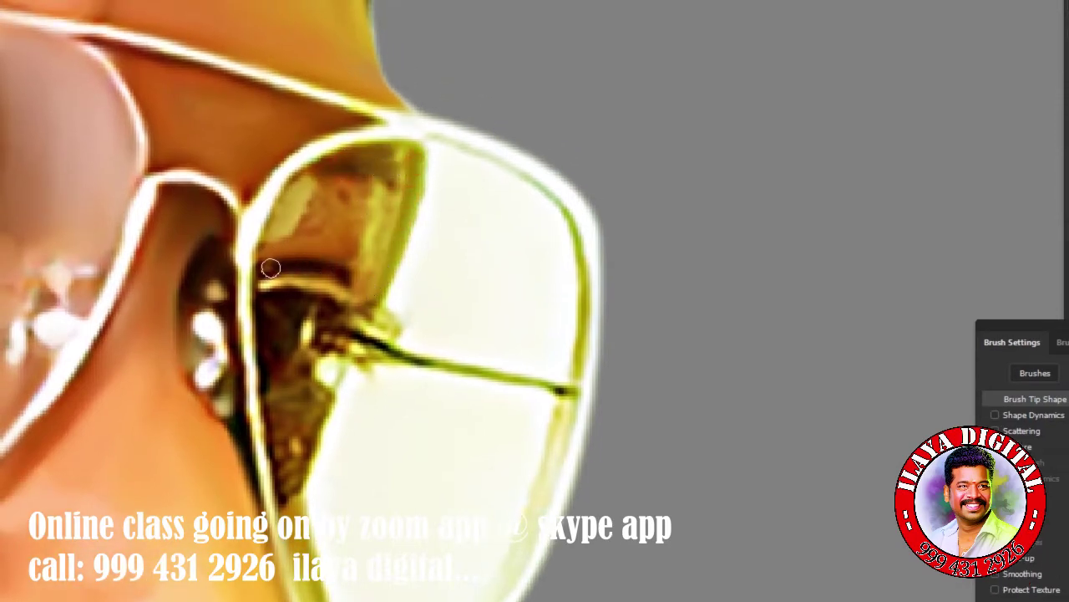
left_click_drag(268, 268, 371, 295)
left_click_drag(284, 279, 421, 310)
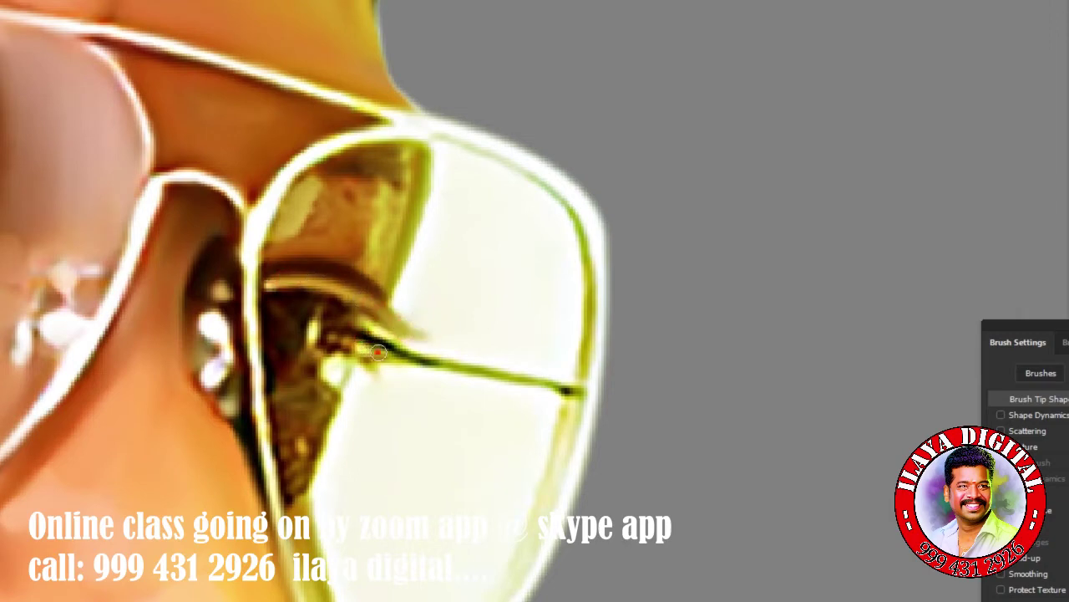
left_click_drag(378, 352, 575, 393)
left_click_drag(422, 364, 576, 393)
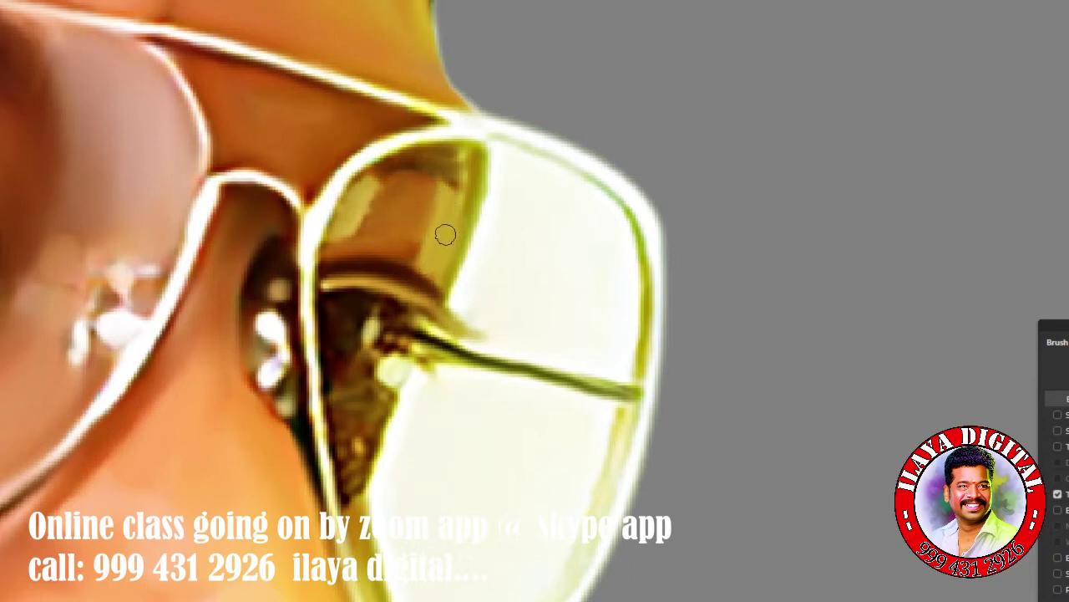
Shade the lens interior top and dark frame edge, sampling a colour from the painting.
left_click_drag(448, 158, 450, 185)
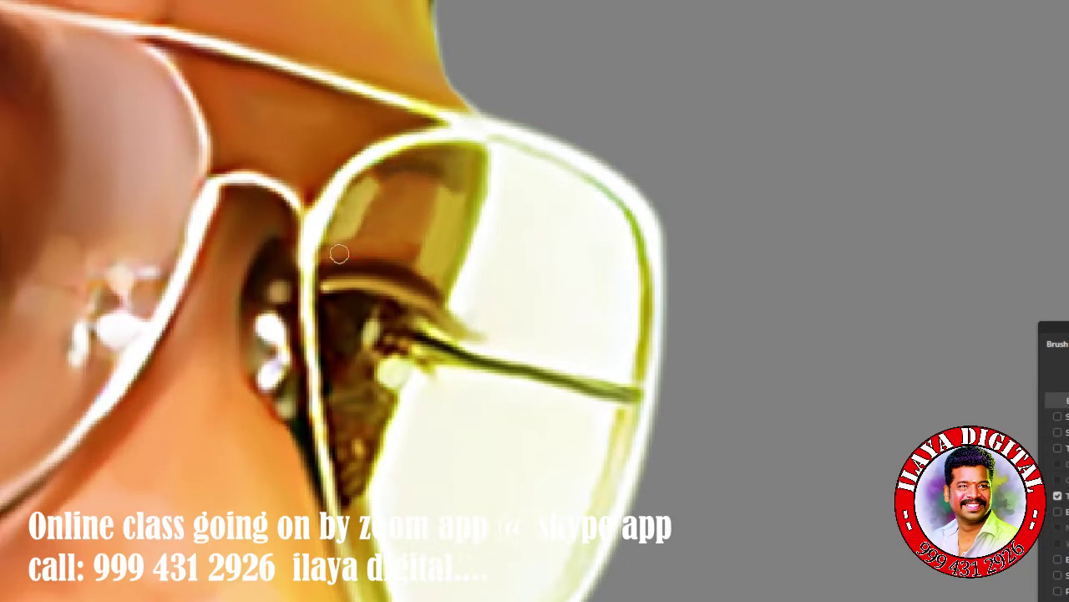
mouse_move(335, 386)
left_mouse_down()
mouse_move(380, 395)
mouse_move(340, 399)
mouse_move(300, 382)
mouse_move(286, 335)
left_mouse_up()
left_click_drag(338, 389, 334, 246)
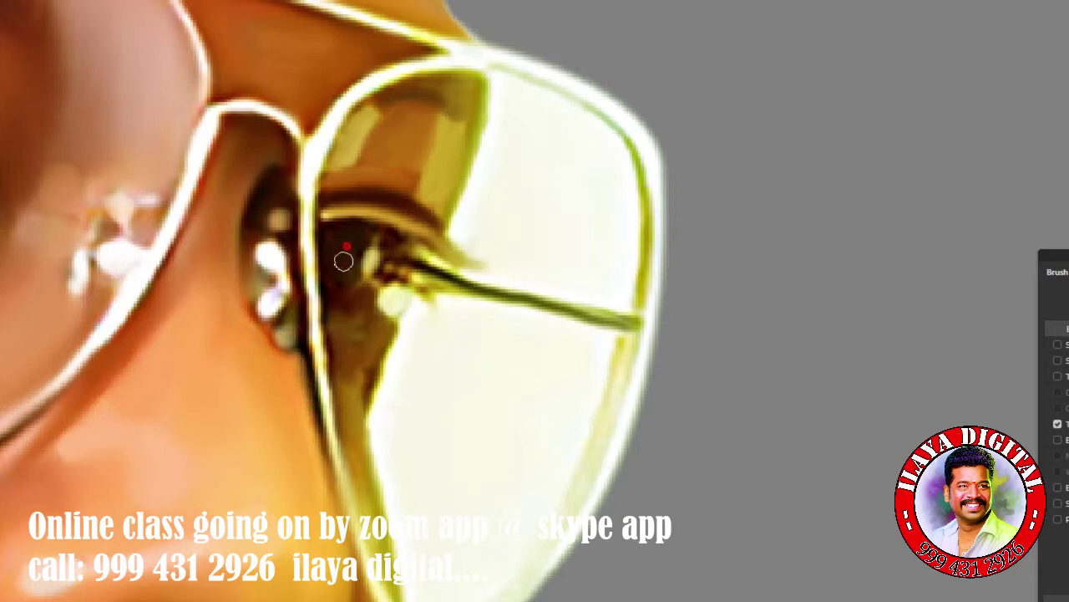
left_click(605, 398, "alt")
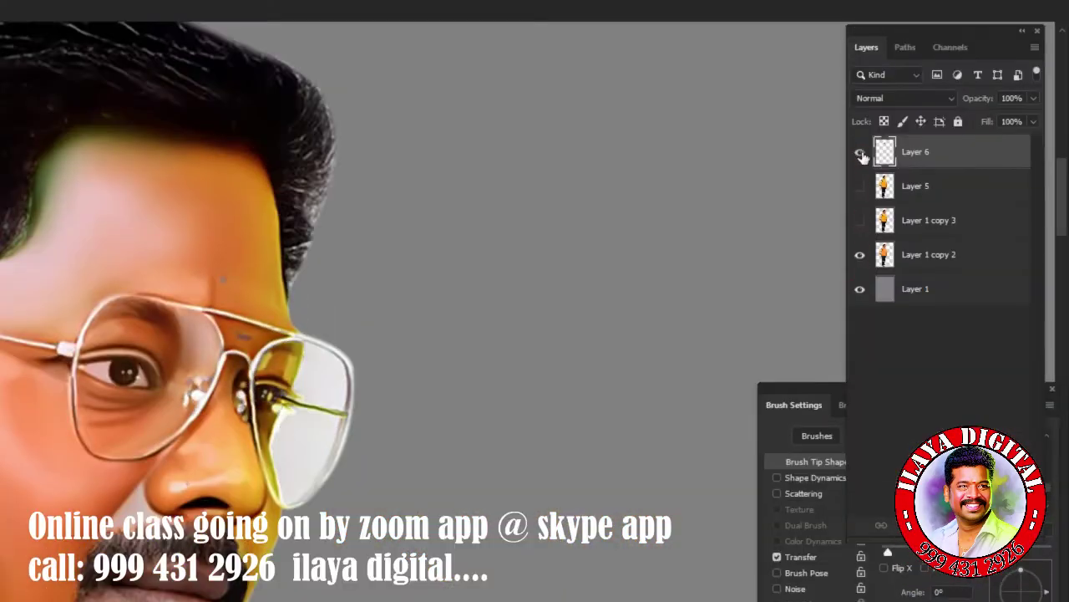
Toggle Layer 6 to compare before/after, show Layers 6 and 5, and zoom toward the lips.
left_click(858, 159)
left_click(858, 159)
left_click(858, 158)
left_click(858, 158)
left_click(859, 151)
left_click(860, 186)
key("ctrl+plus")
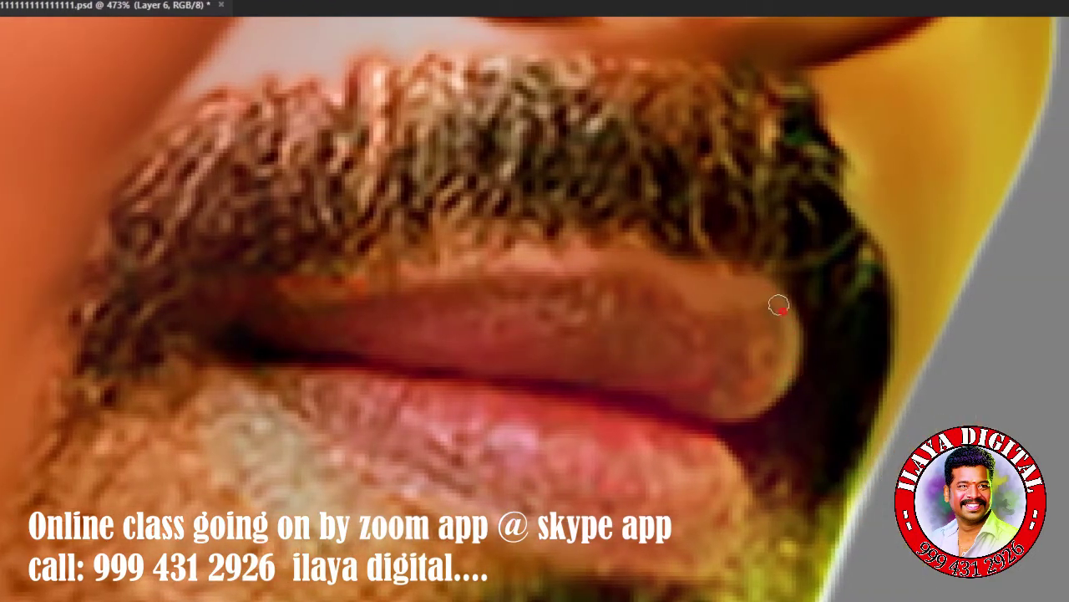
Smooth the upper-lip edge with Mixer Brush strokes on Layer 6.
left_click_drag(778, 373, 779, 381)
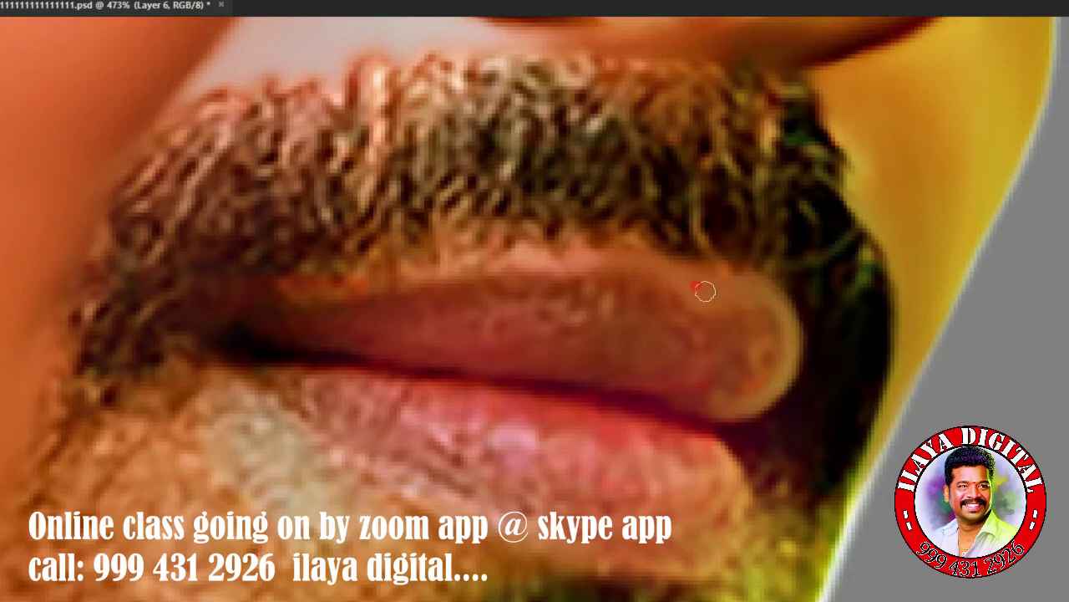
left_click_drag(591, 260, 678, 274)
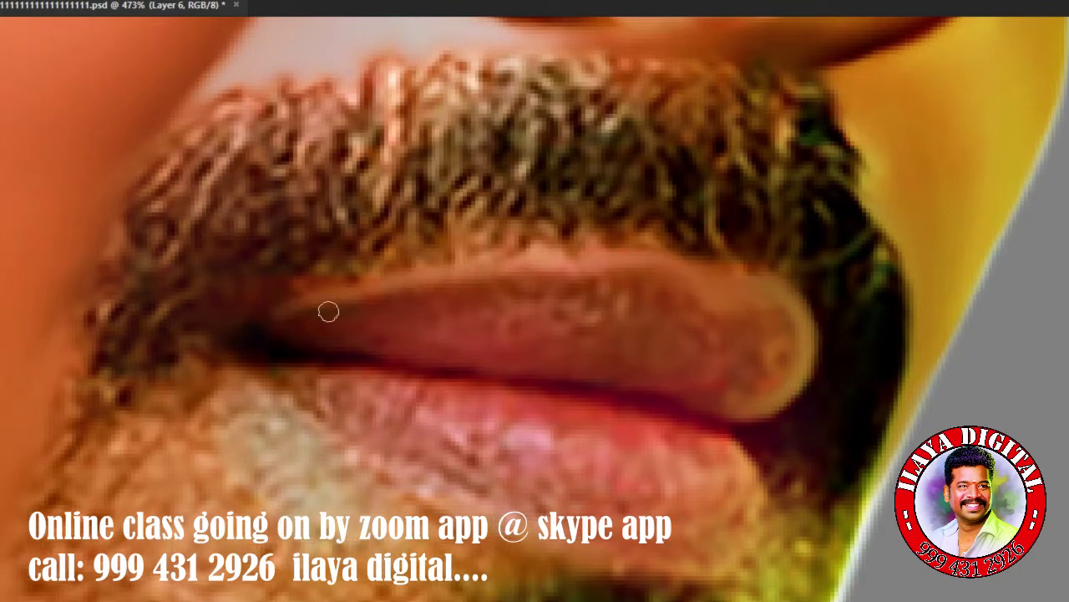
left_click_drag(298, 325, 317, 320)
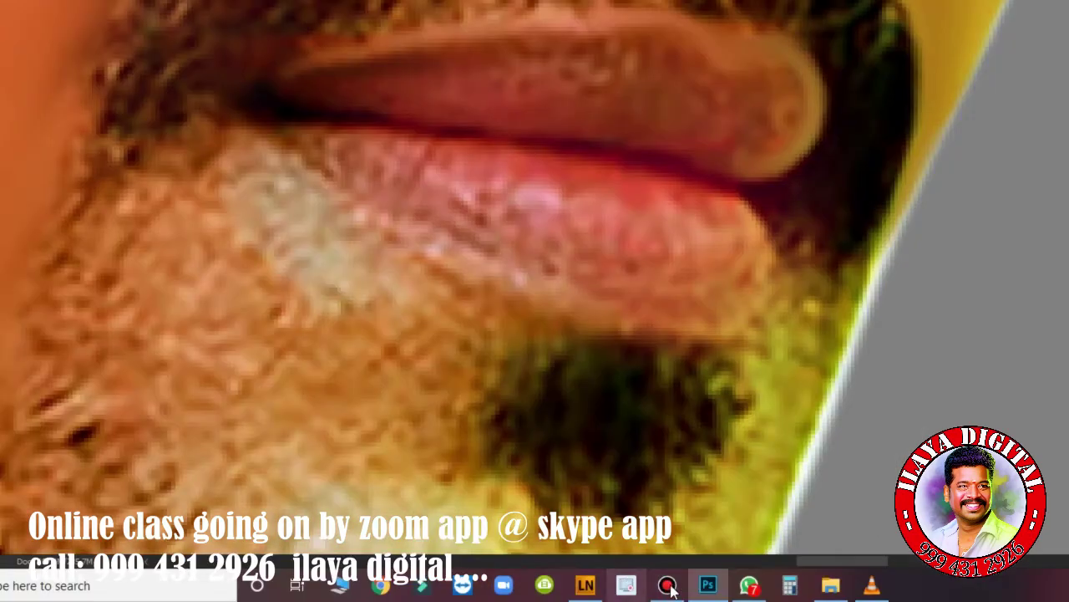
left_click(668, 585)
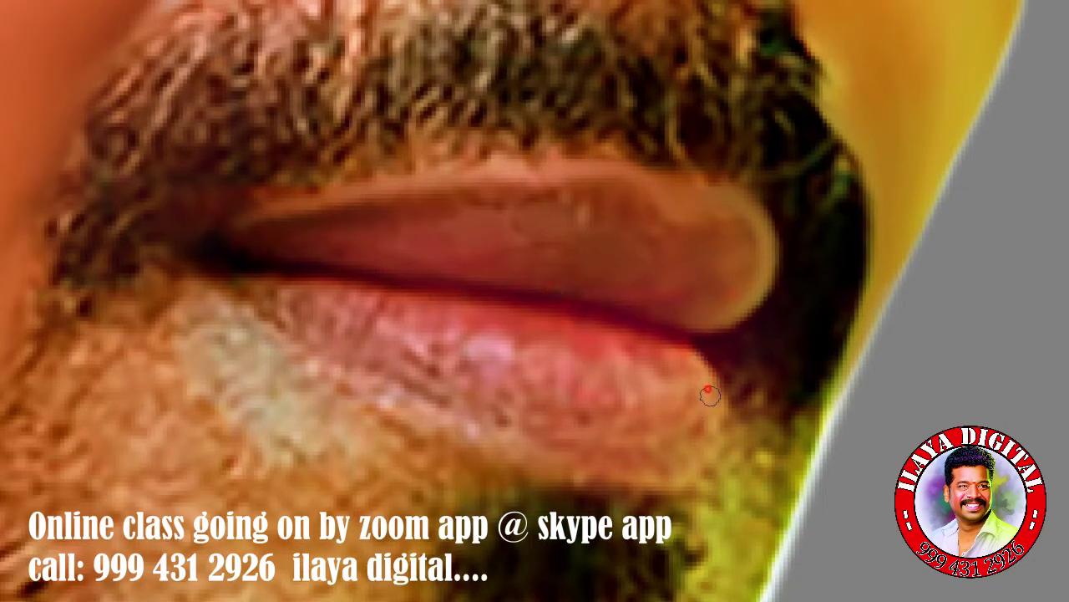
Reposition the view over the lips and enlarge the Mixer Brush.
scroll(708, 411, "down", 1)
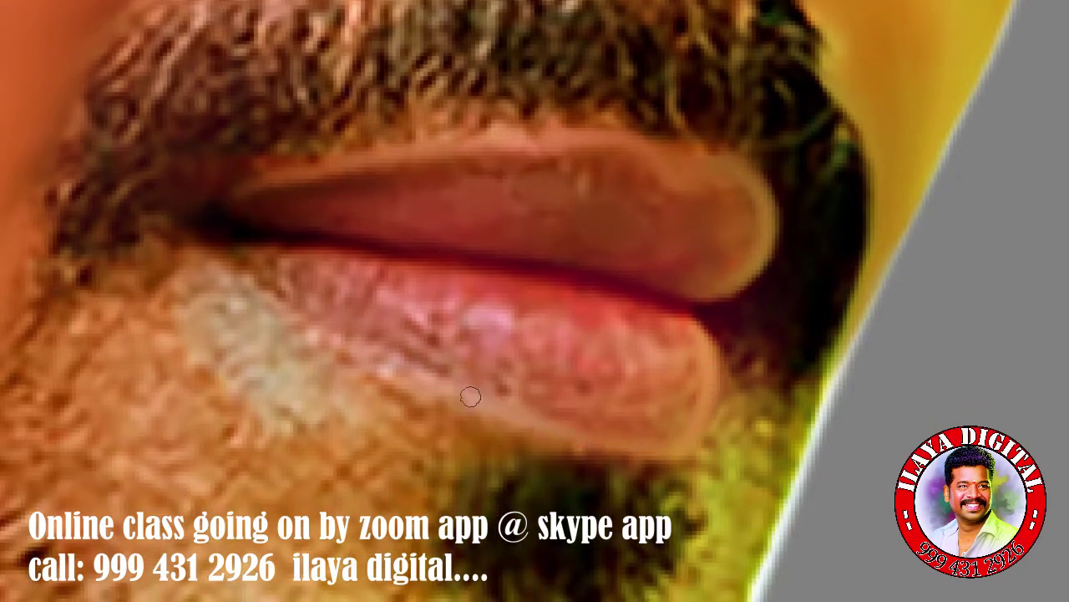
scroll(268, 266, "left", 1)
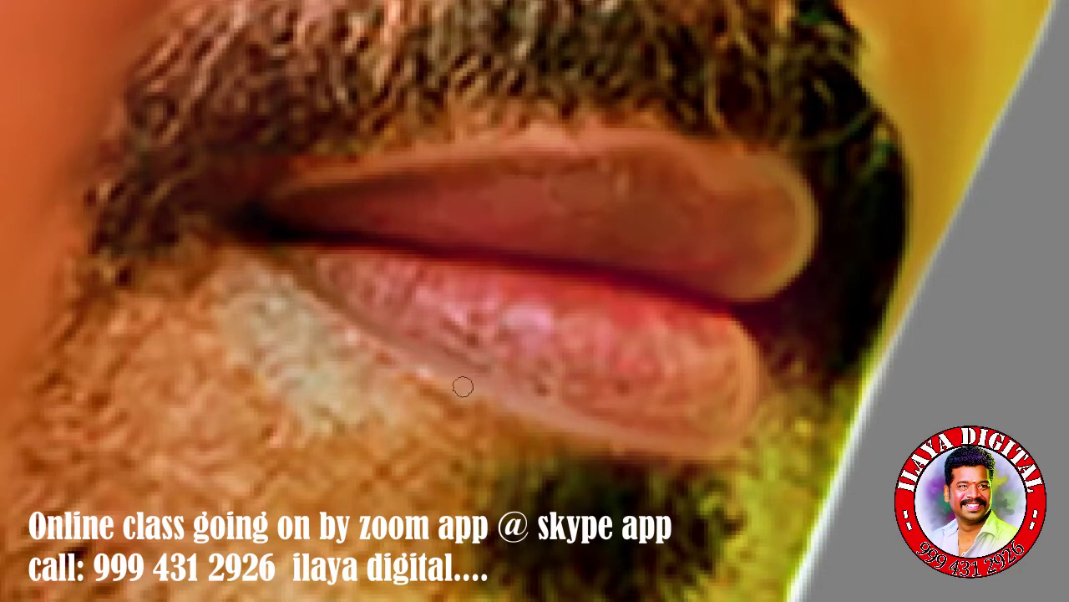
scroll(534, 426, "left", 1)
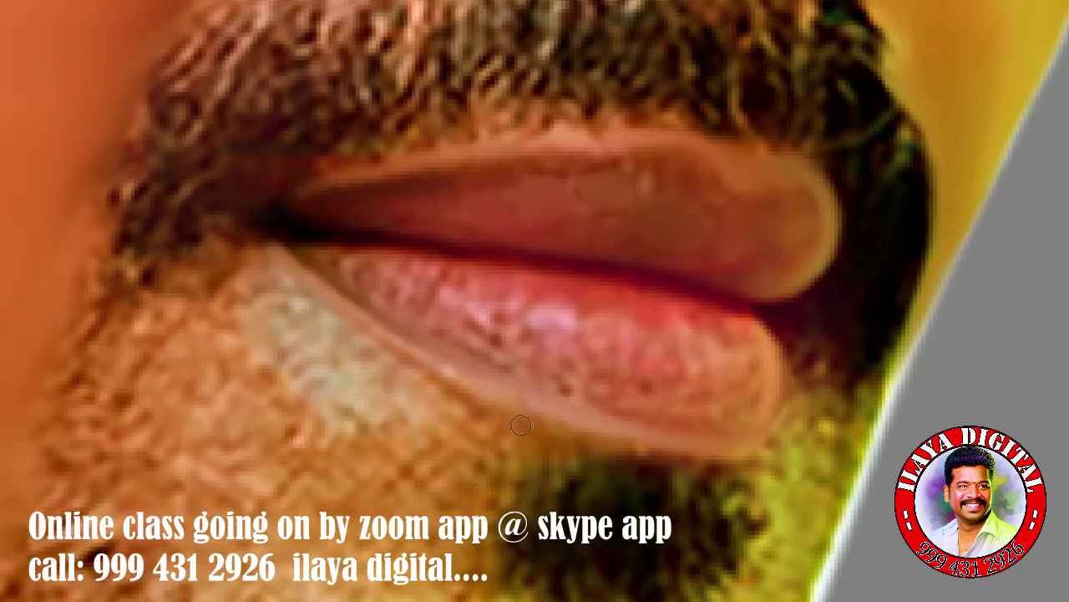
scroll(552, 430, "down", 1)
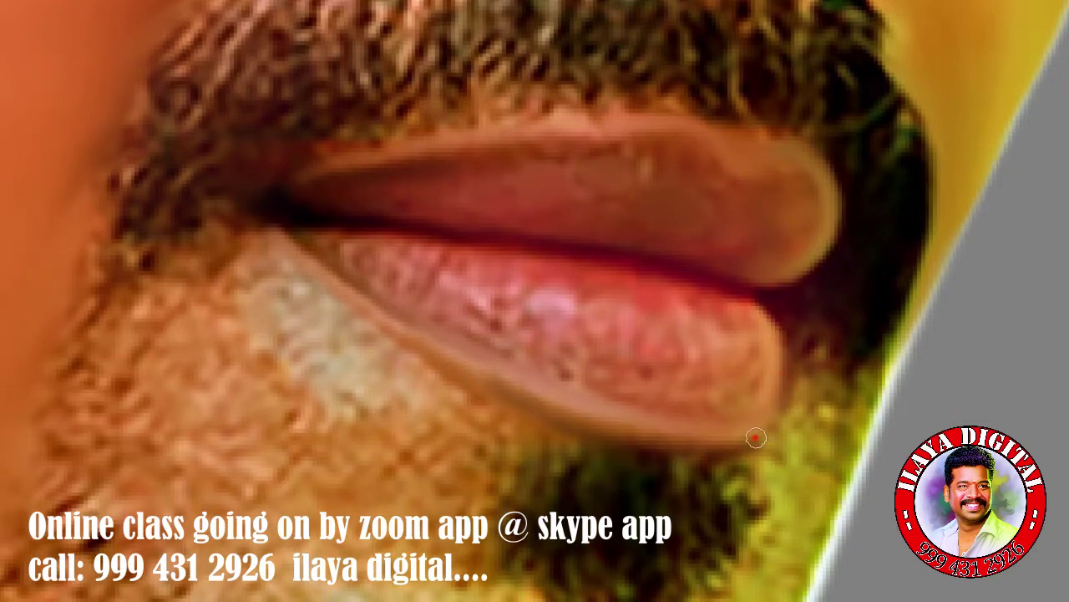
scroll(276, 242, "up", 1)
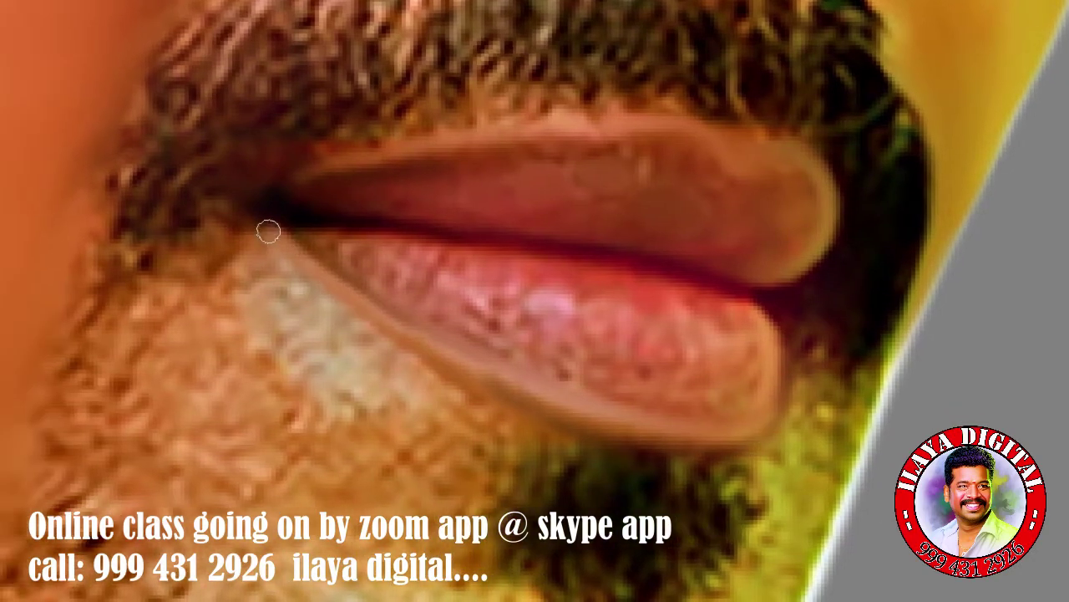
scroll(501, 176, "up", 1)
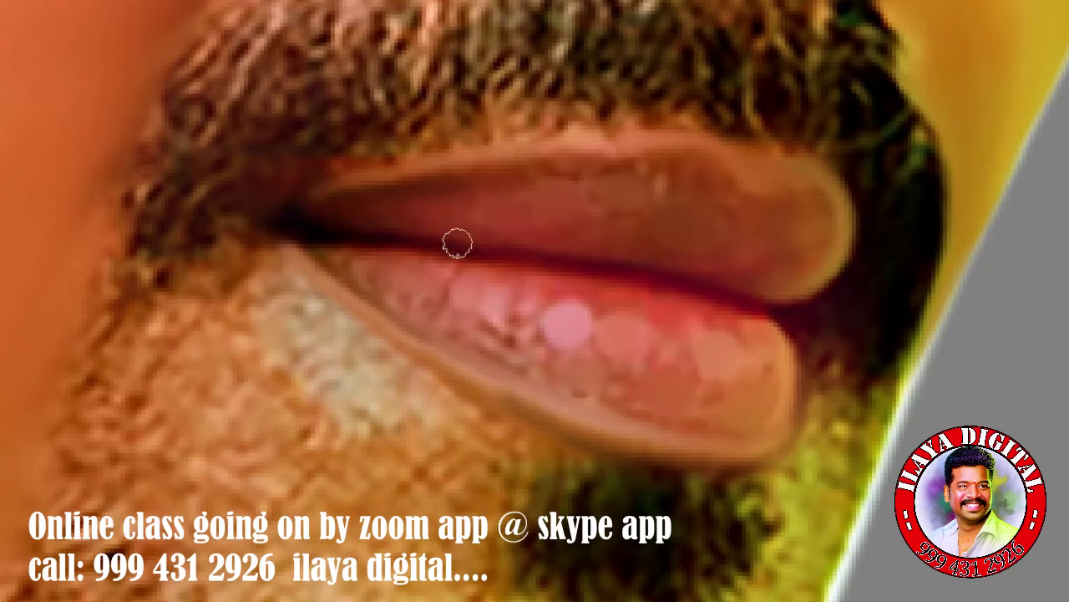
key("]")
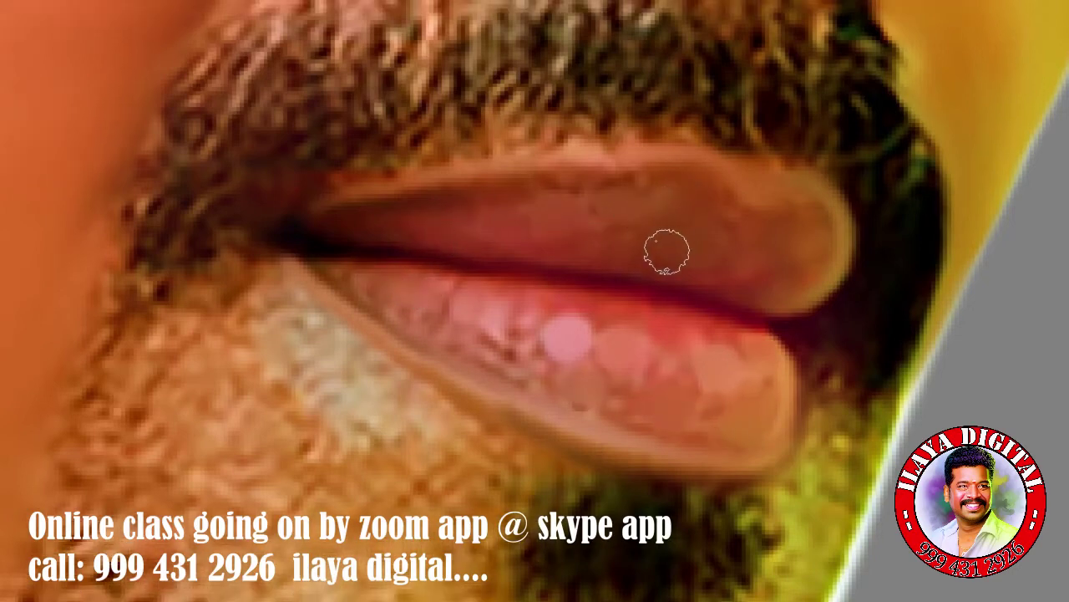
Zoom in on the lips and switch back to a smaller Mixer Brush.
key("z")
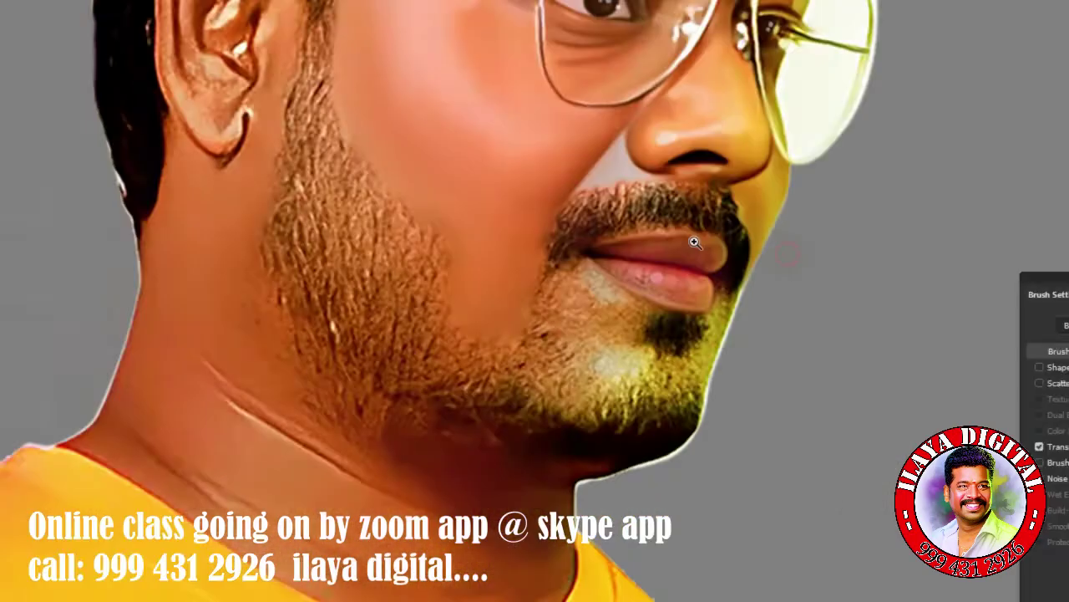
left_click_drag(681, 248, 761, 265)
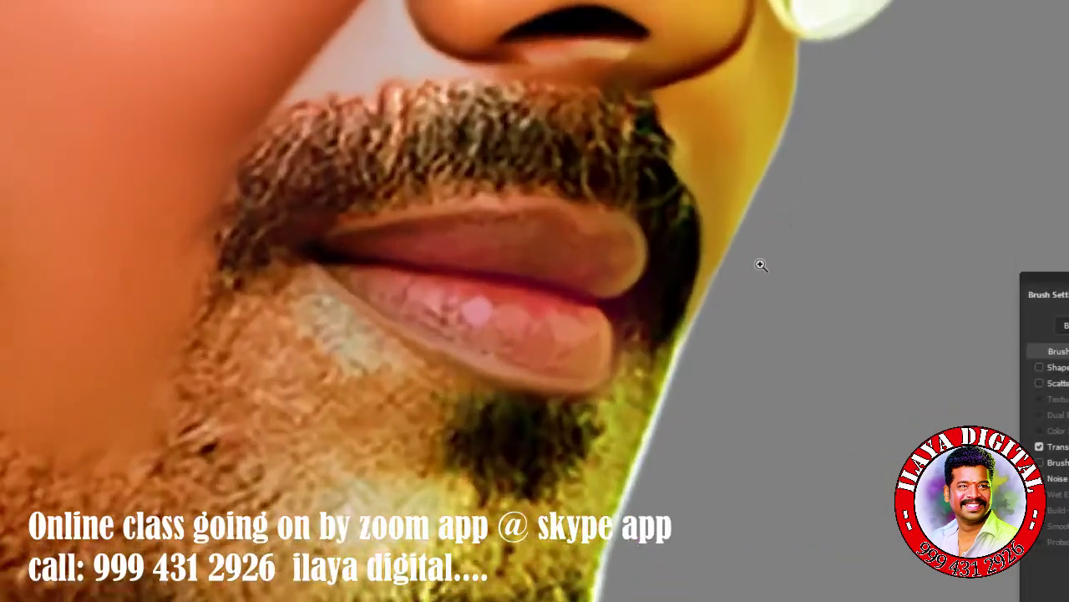
left_click(761, 265)
key("[")
key("[")
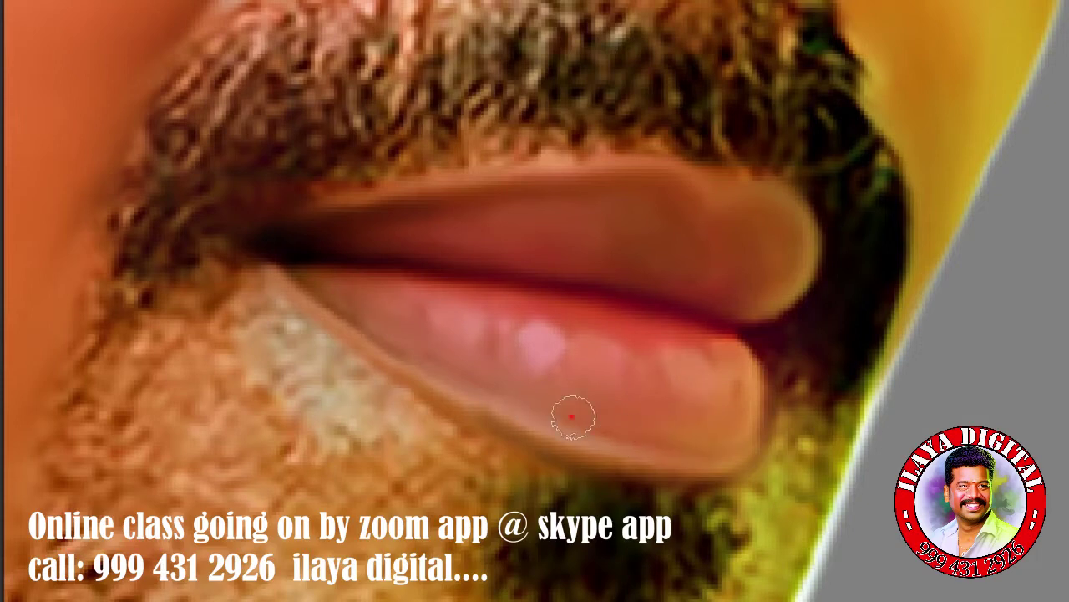
scroll(633, 437, "down", 1)
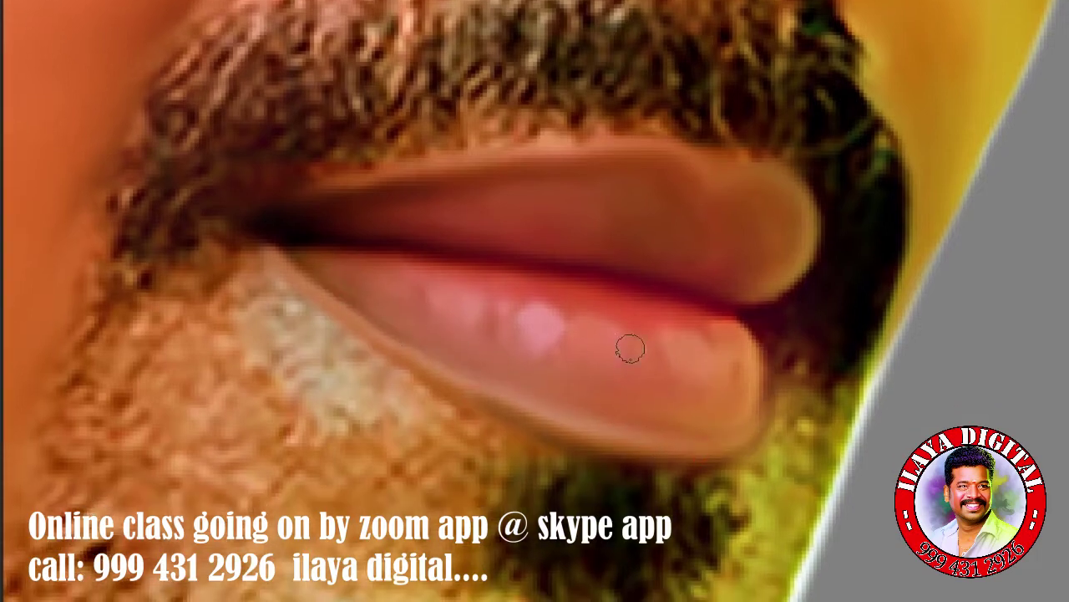
scroll(776, 346, "right", 1)
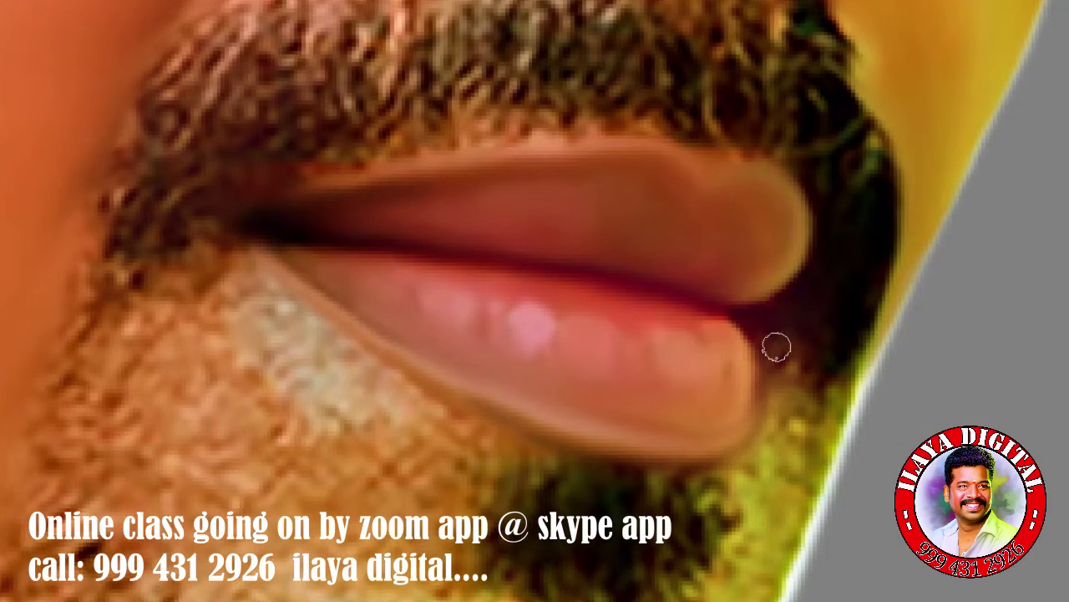
scroll(804, 306, "right", 1)
scroll(802, 325, "right", 1)
scroll(802, 325, "right", 1)
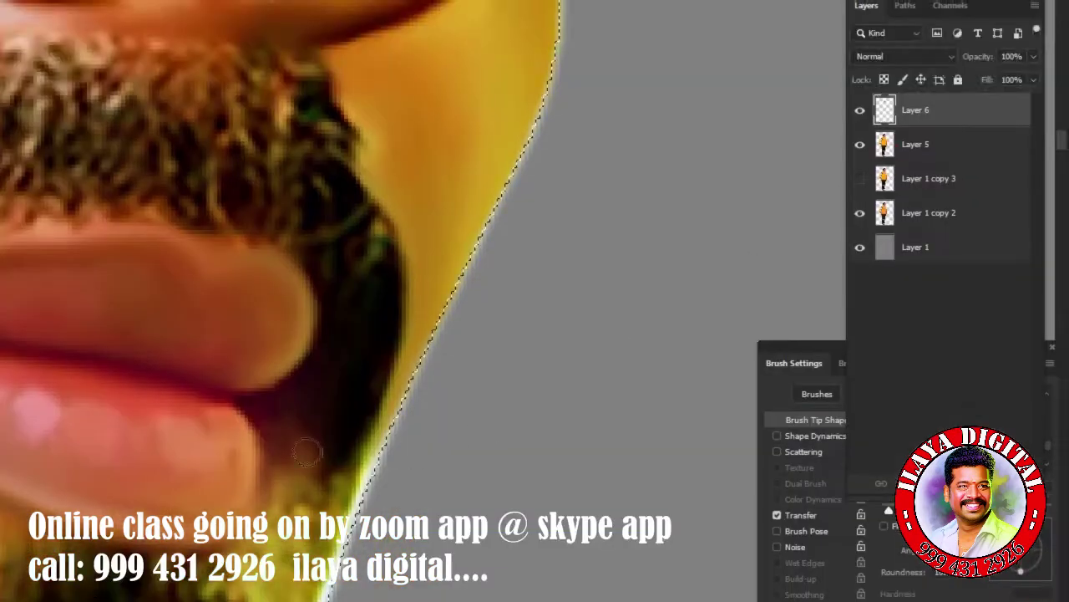
Smooth the beard below the lip corner and along the jaw edge, then enlarge the brush.
scroll(495, 151, "down", 3)
scroll(477, 156, "up", 2)
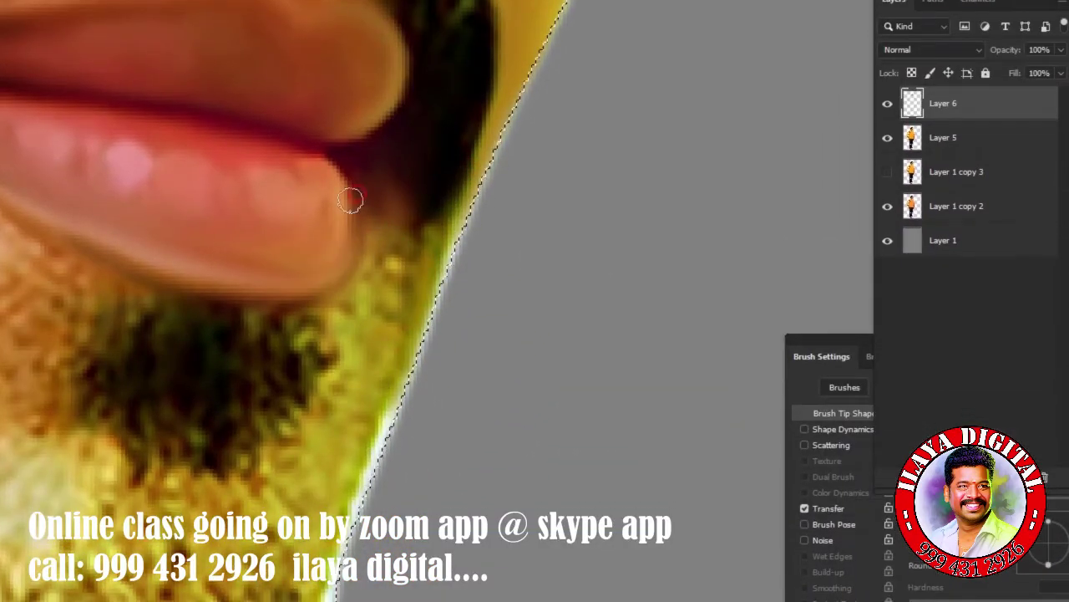
left_click_drag(351, 200, 391, 303)
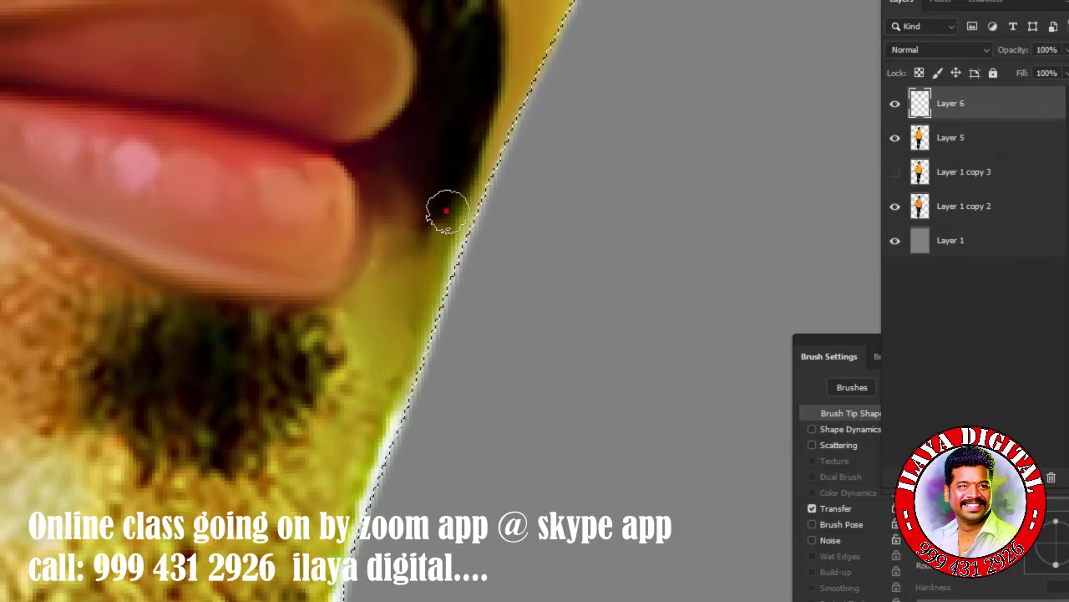
mouse_move(447, 210)
left_mouse_down()
mouse_move(417, 298)
mouse_move(447, 219)
left_mouse_up()
left_click_drag(416, 299, 396, 351)
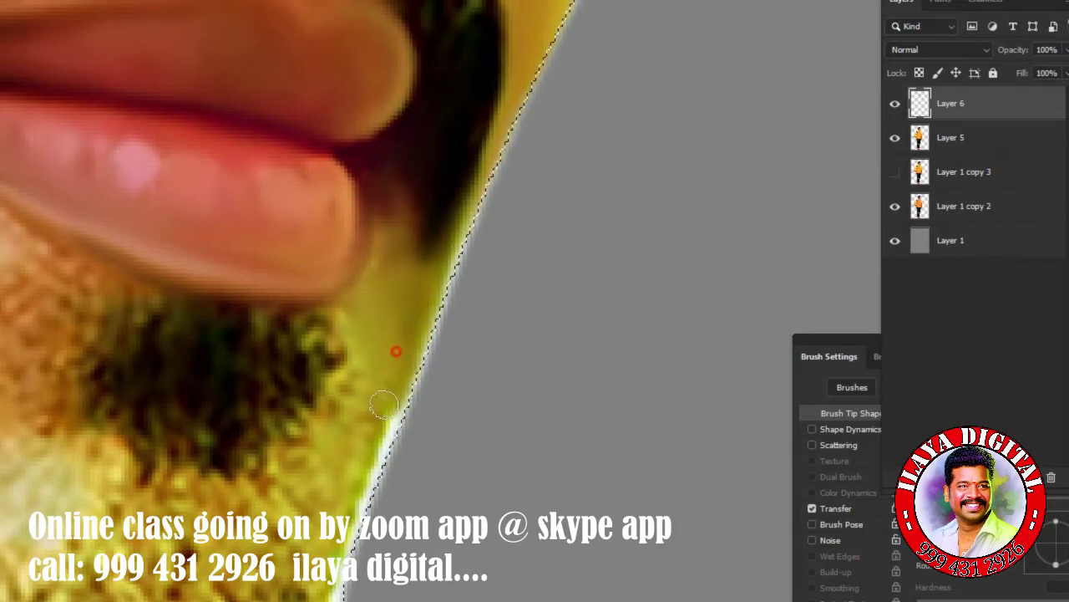
key("bracketright")
key("bracketright")
key("bracketright")
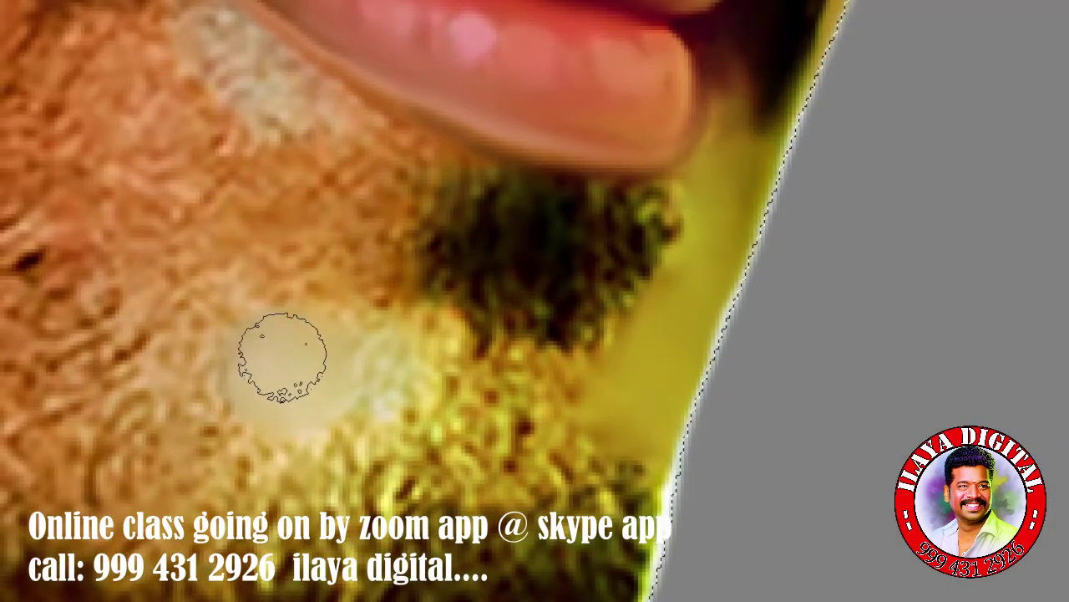
Blend the beard below the lower lip and around the lip corner into soft skin.
left_click_drag(281, 357, 393, 370)
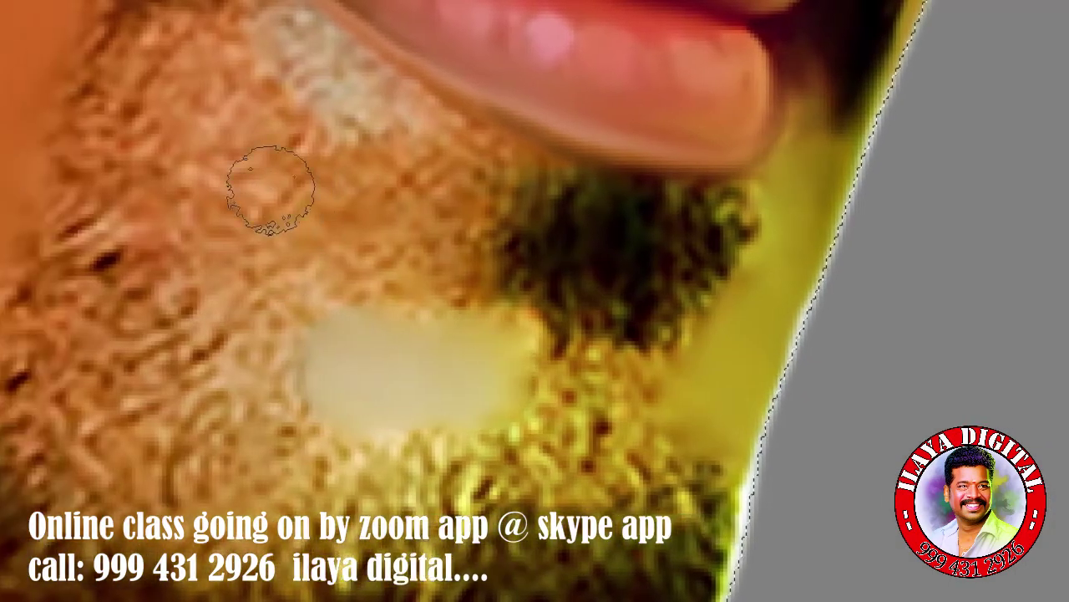
mouse_move(269, 190)
left_mouse_down()
mouse_move(368, 196)
mouse_move(448, 184)
mouse_move(341, 167)
left_mouse_up()
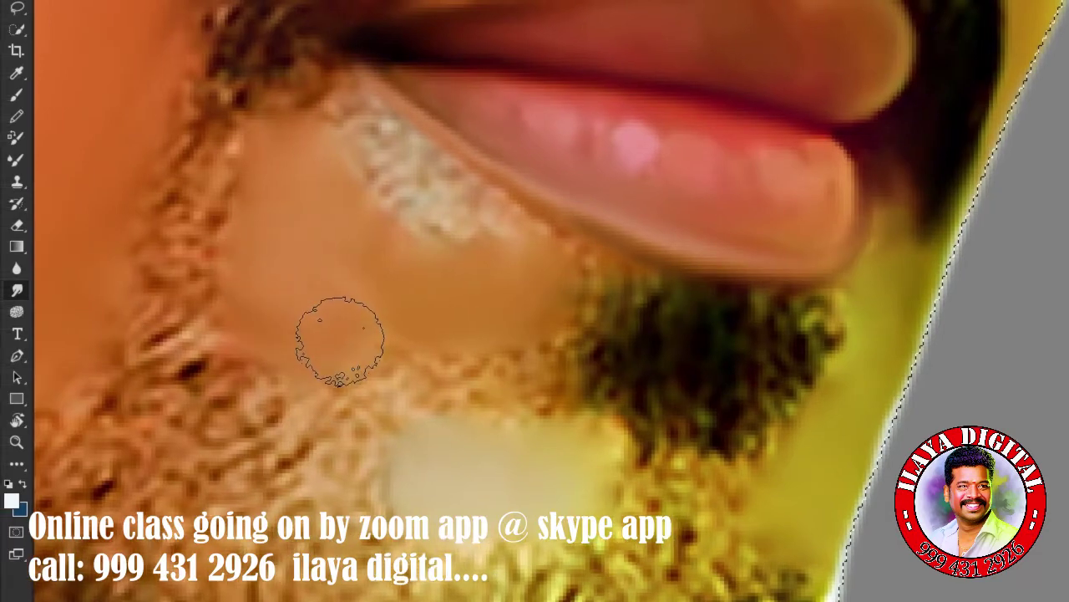
mouse_move(334, 346)
left_mouse_down()
mouse_move(298, 302)
mouse_move(418, 192)
mouse_move(394, 158)
left_mouse_up()
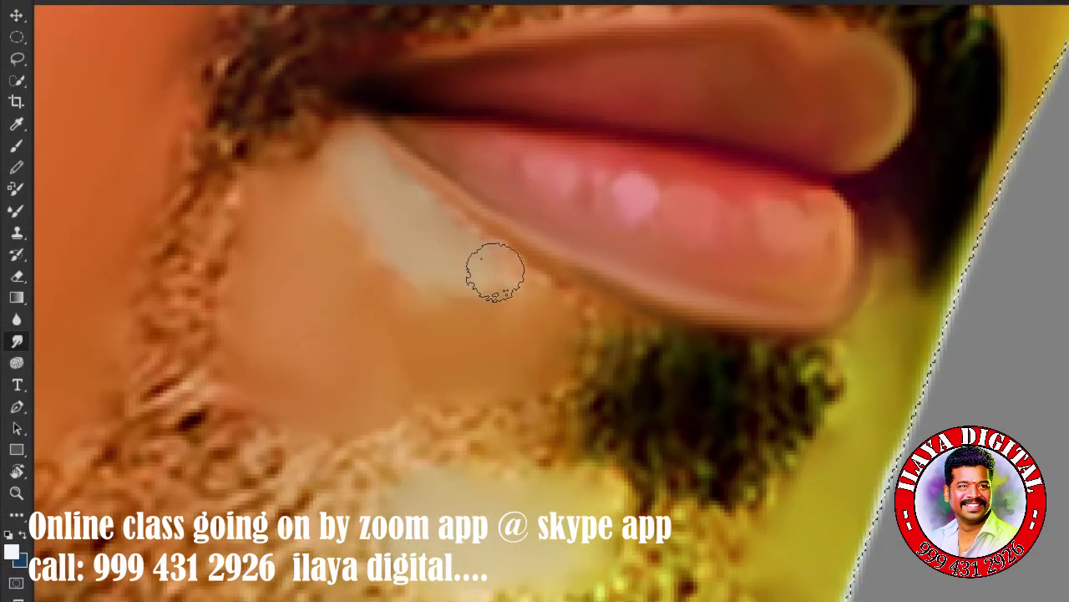
left_click_drag(494, 271, 523, 284)
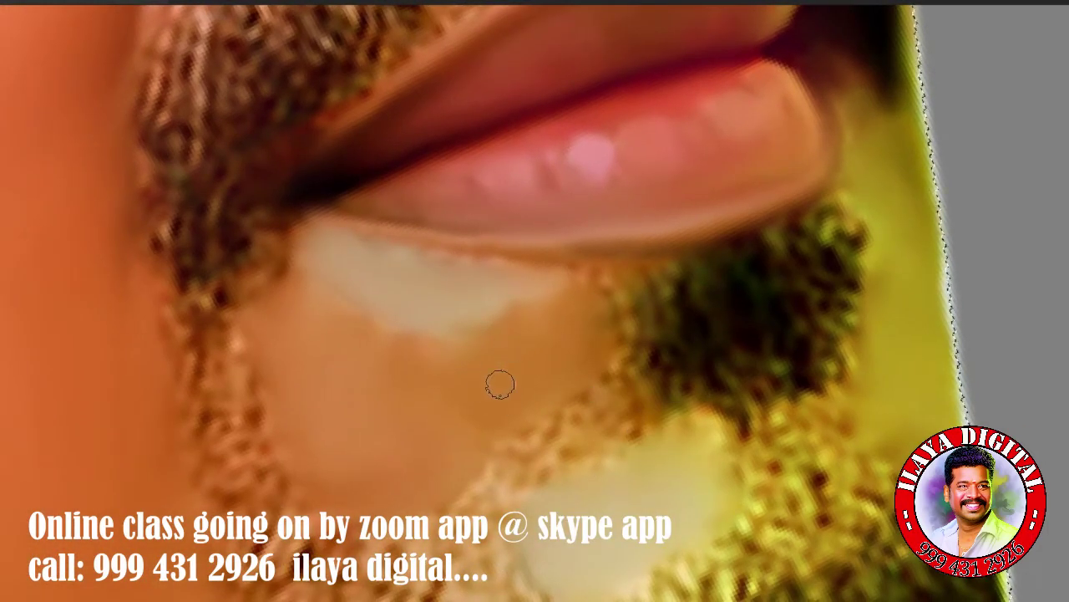
left_click_drag(338, 242, 383, 250)
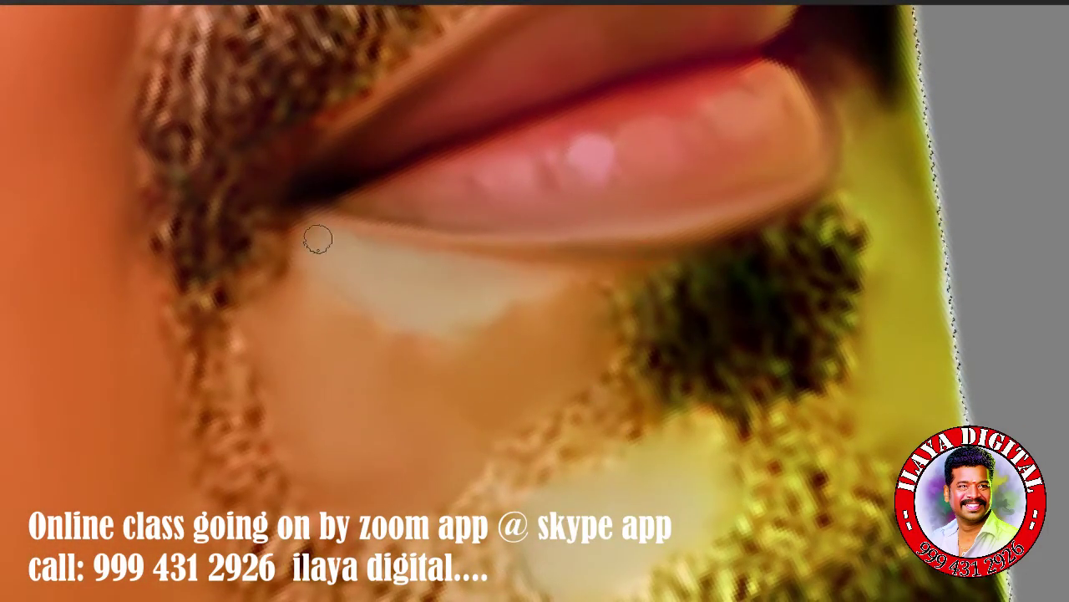
left_click_drag(270, 282, 292, 209)
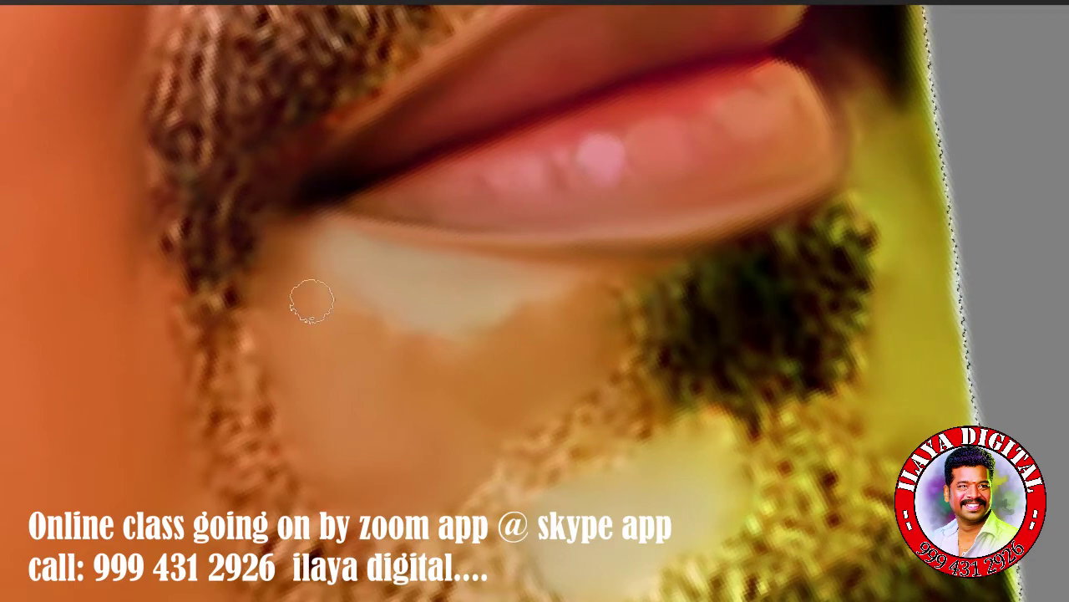
Smooth the skin across the chin, mid-chin beard and lower chin.
left_click_drag(299, 344, 505, 326)
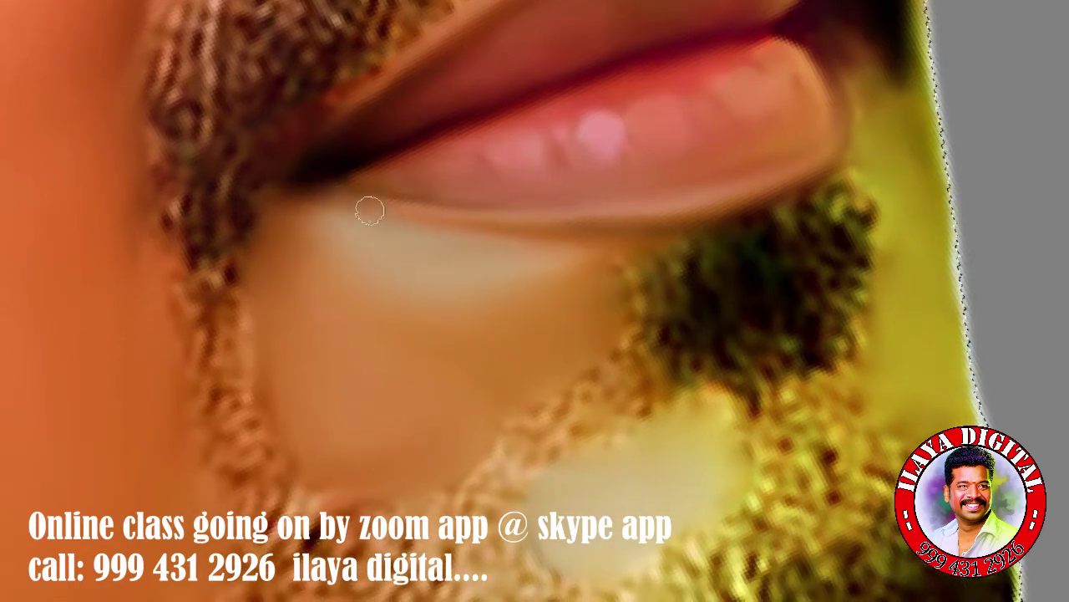
mouse_move(607, 286)
left_mouse_down()
mouse_move(621, 322)
mouse_move(396, 442)
mouse_move(649, 429)
left_mouse_up()
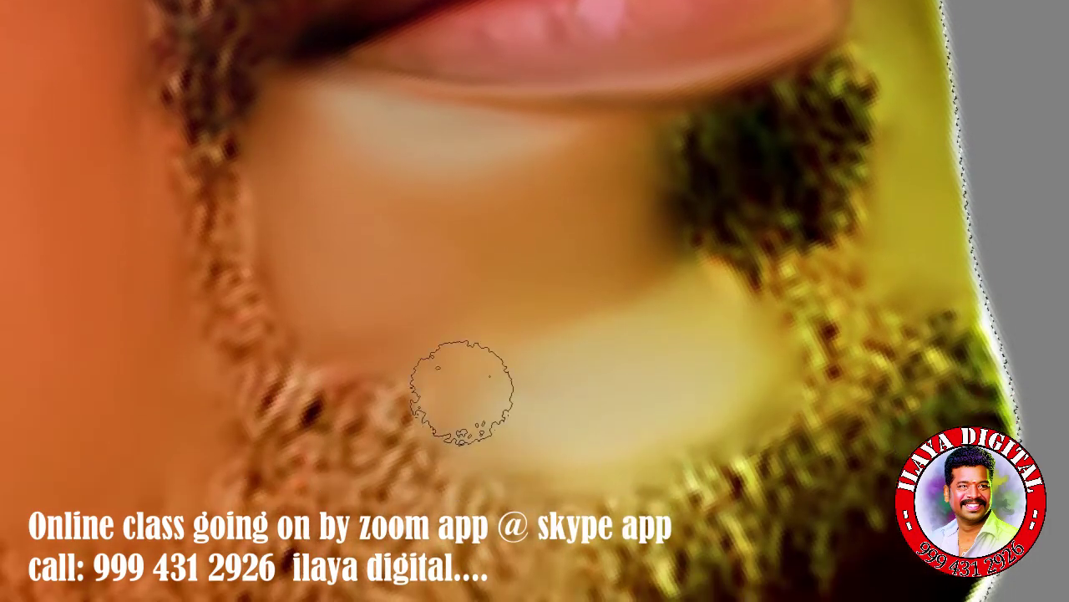
left_click(775, 272)
left_click_drag(776, 272, 603, 351)
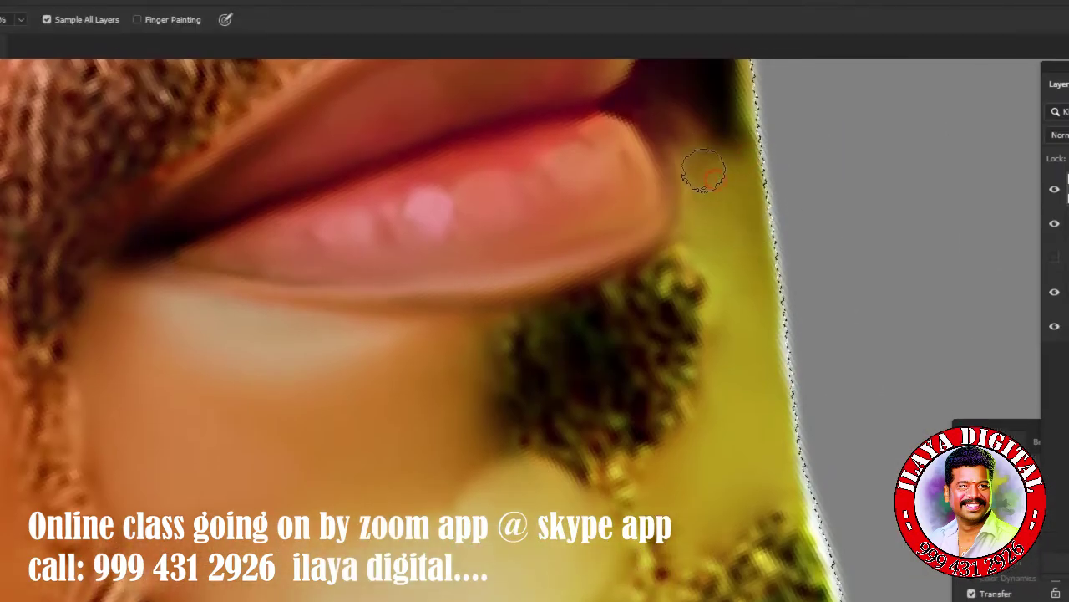
left_click_drag(697, 442, 632, 429)
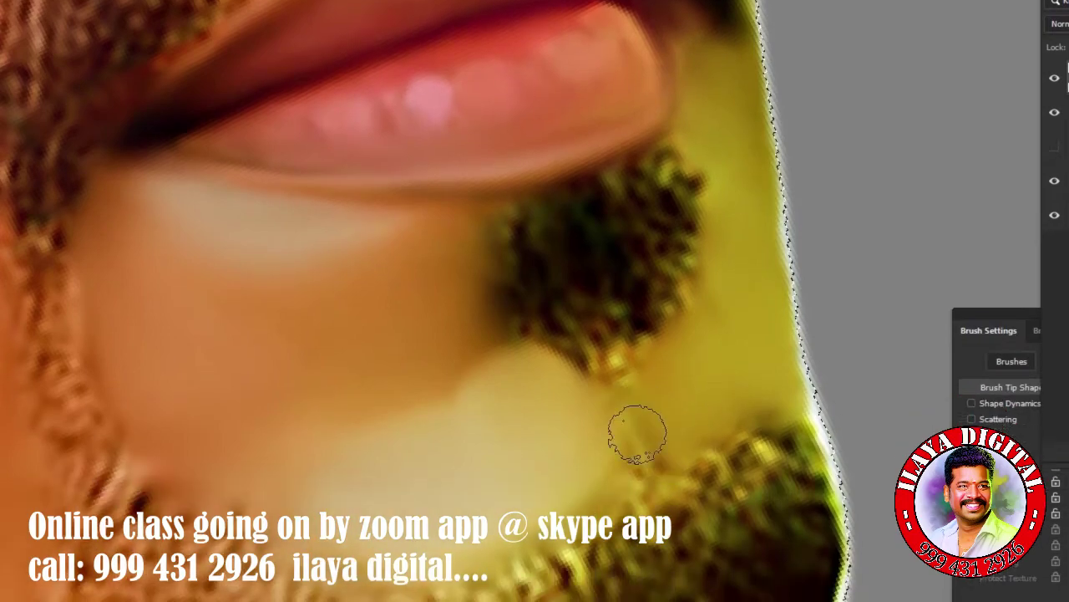
scroll(612, 452, "down", 3)
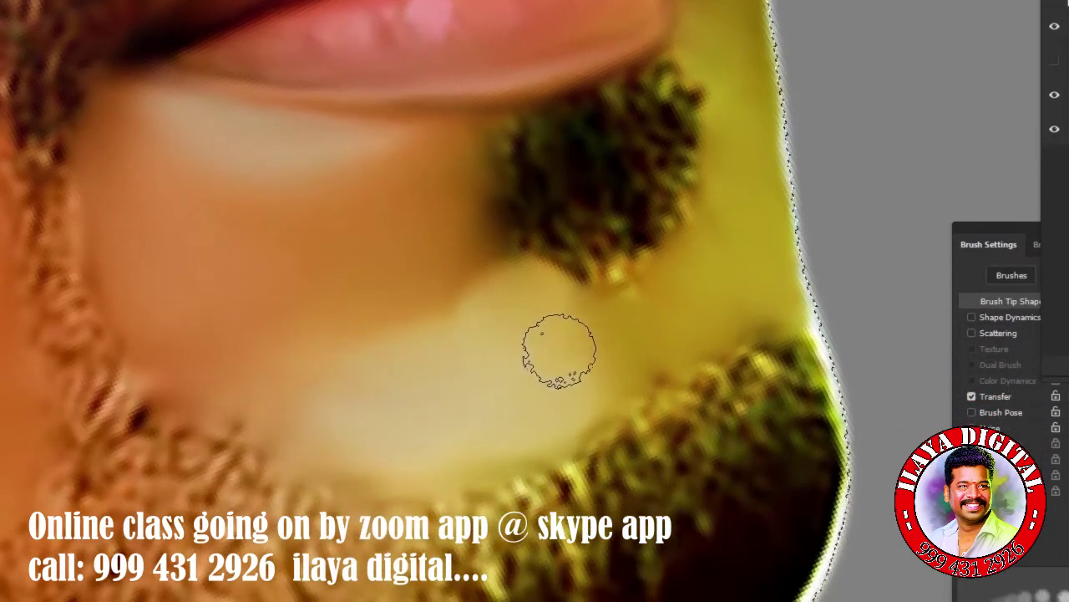
scroll(566, 351, "down", 3)
scroll(474, 354, "down", 2)
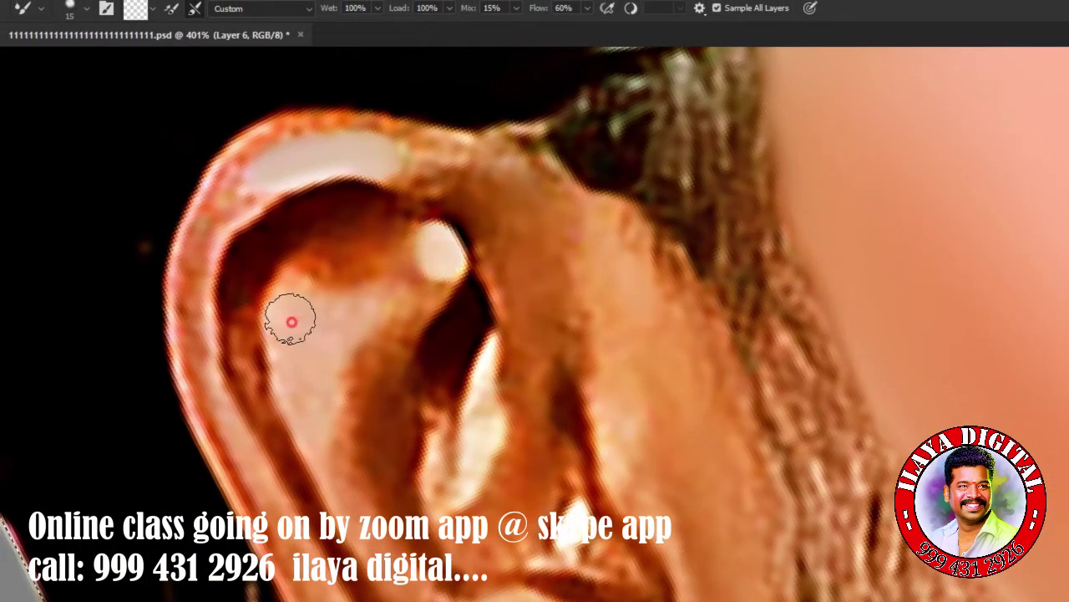
Blend the inner ear, earlobe, lower ear hollow and upper ear with Mixer Brush strokes.
left_click_drag(290, 311, 386, 293)
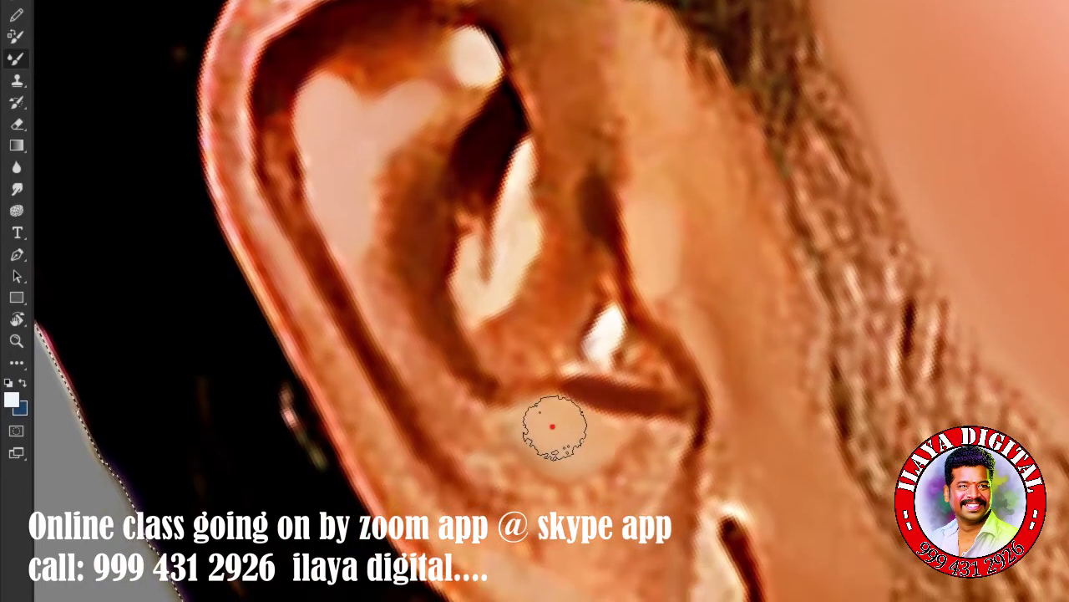
left_click_drag(537, 441, 544, 376)
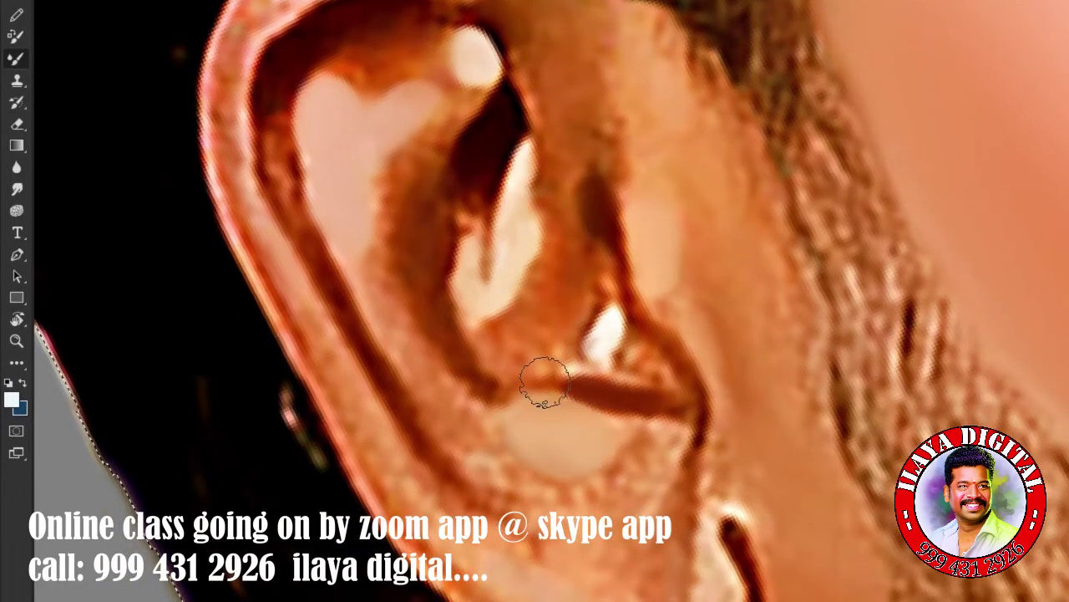
left_click_drag(666, 276, 625, 392)
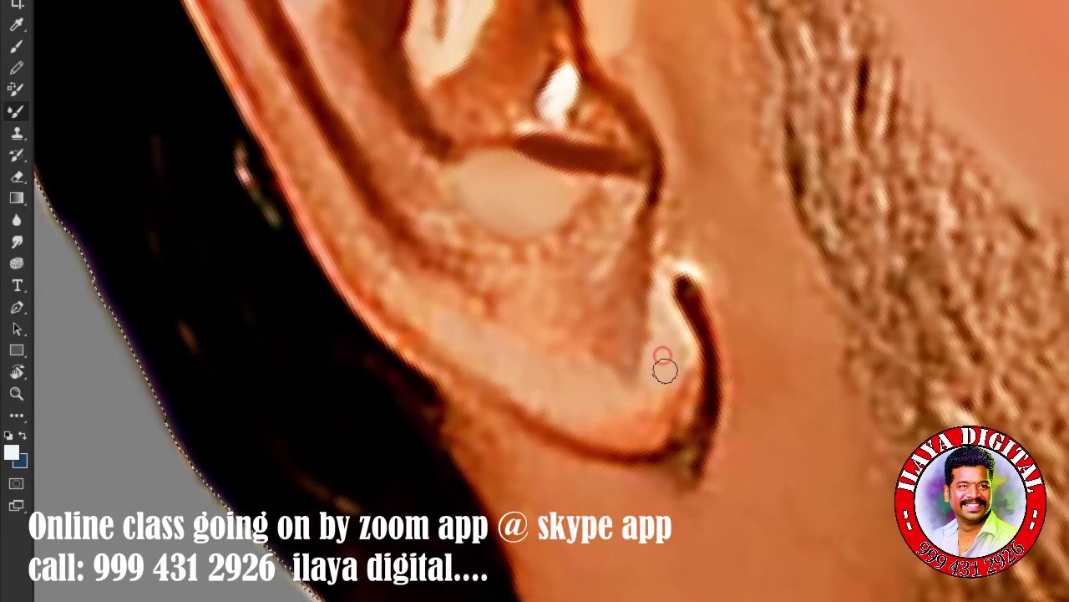
left_click_drag(660, 306, 582, 389)
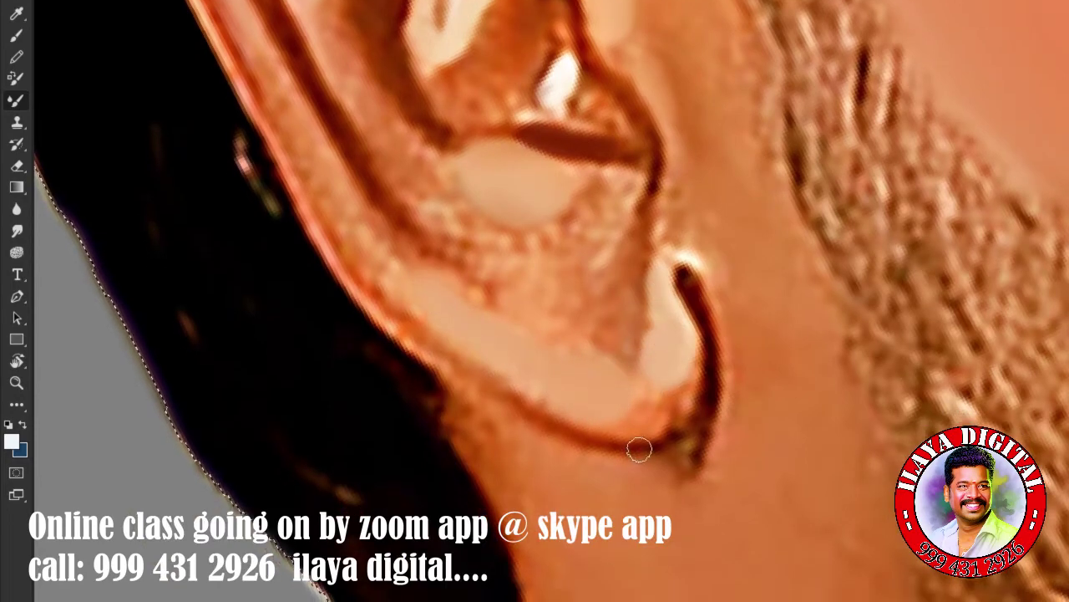
mouse_move(640, 446)
left_mouse_down()
mouse_move(286, 192)
mouse_move(441, 429)
left_mouse_up()
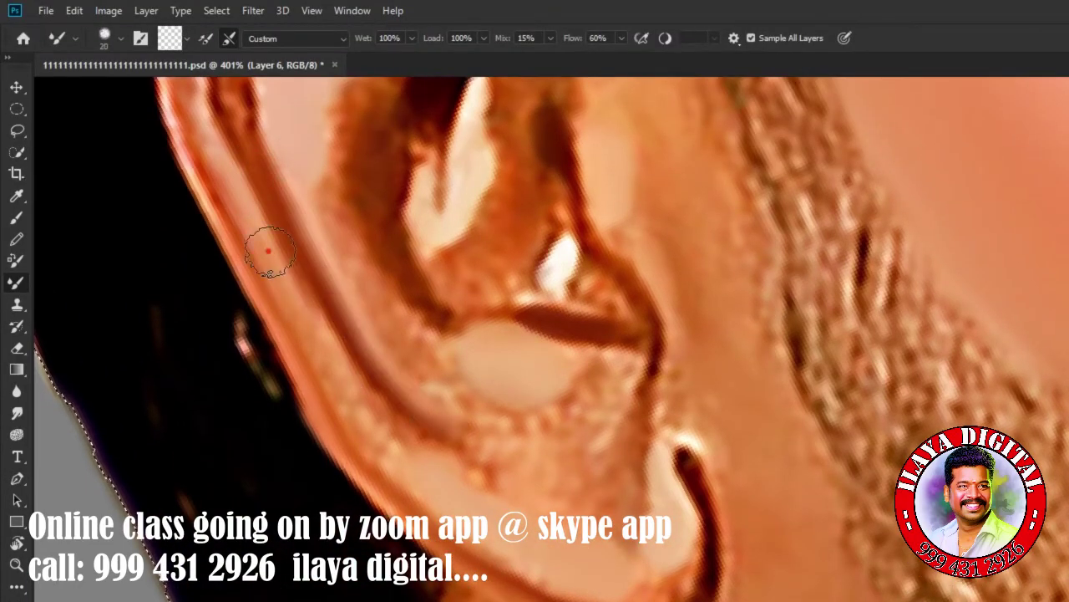
mouse_move(269, 251)
left_mouse_down()
mouse_move(484, 428)
mouse_move(683, 415)
mouse_move(655, 185)
left_mouse_up()
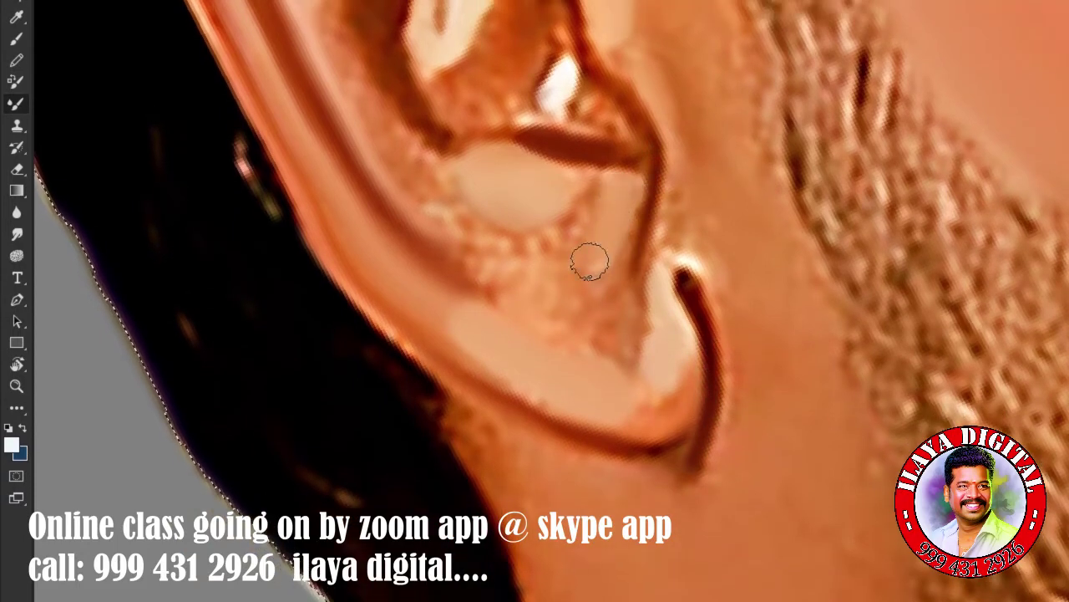
left_click_drag(590, 261, 502, 274)
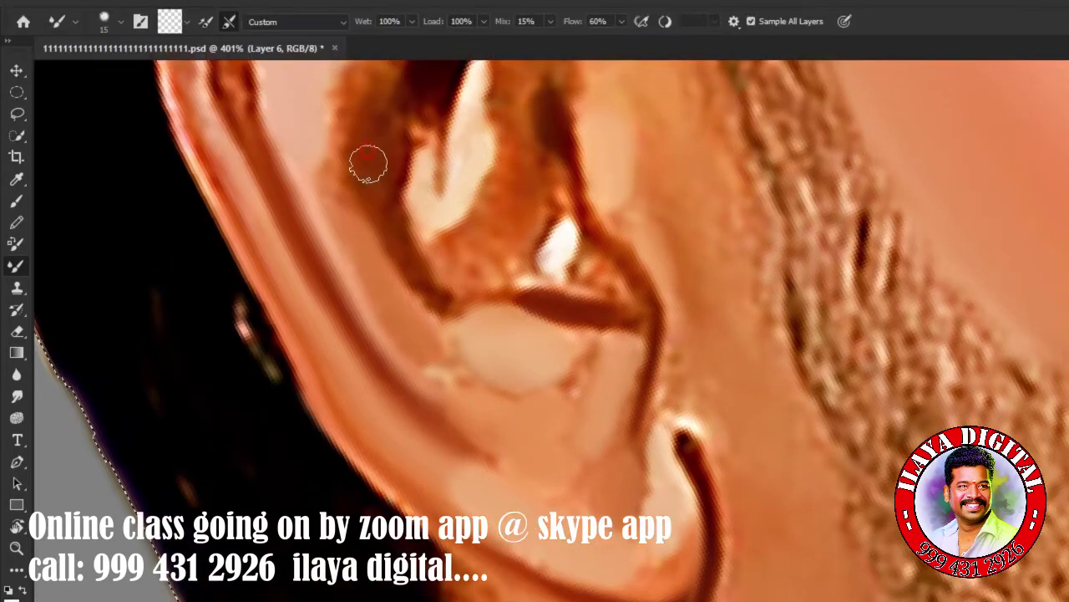
left_click_drag(365, 159, 477, 275)
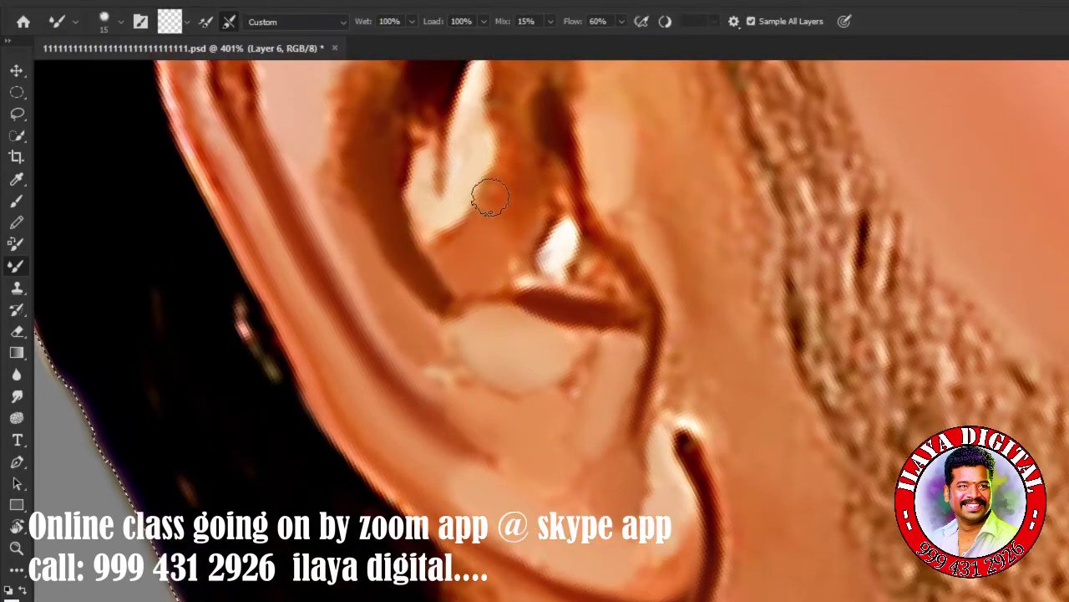
At brush size 20, smooth the ear crease, inner rim, outer rim and ear-top hair edge.
key("bracketright")
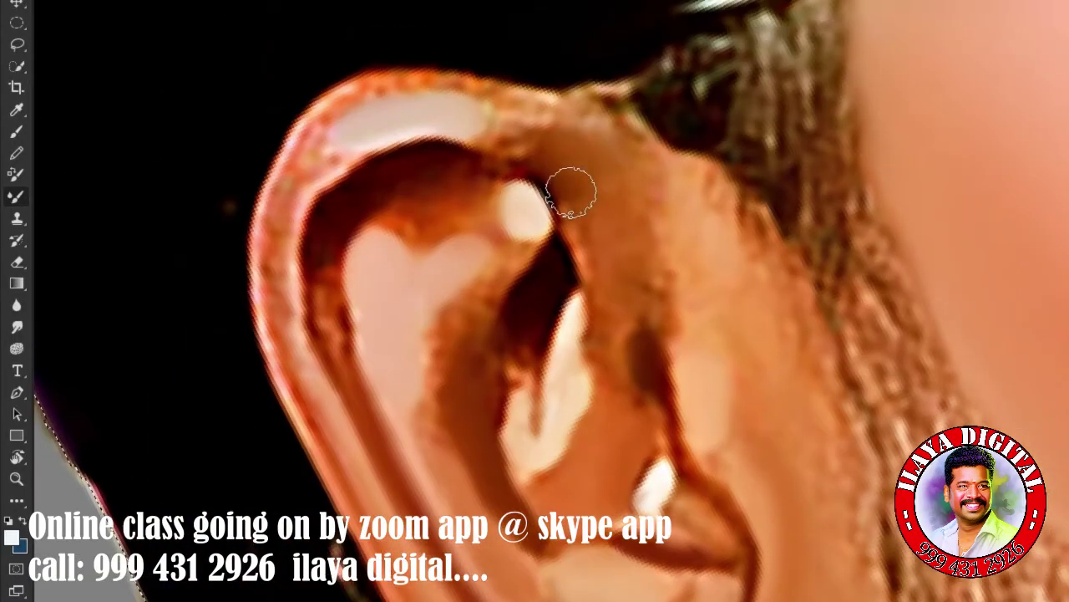
left_click_drag(626, 291, 625, 343)
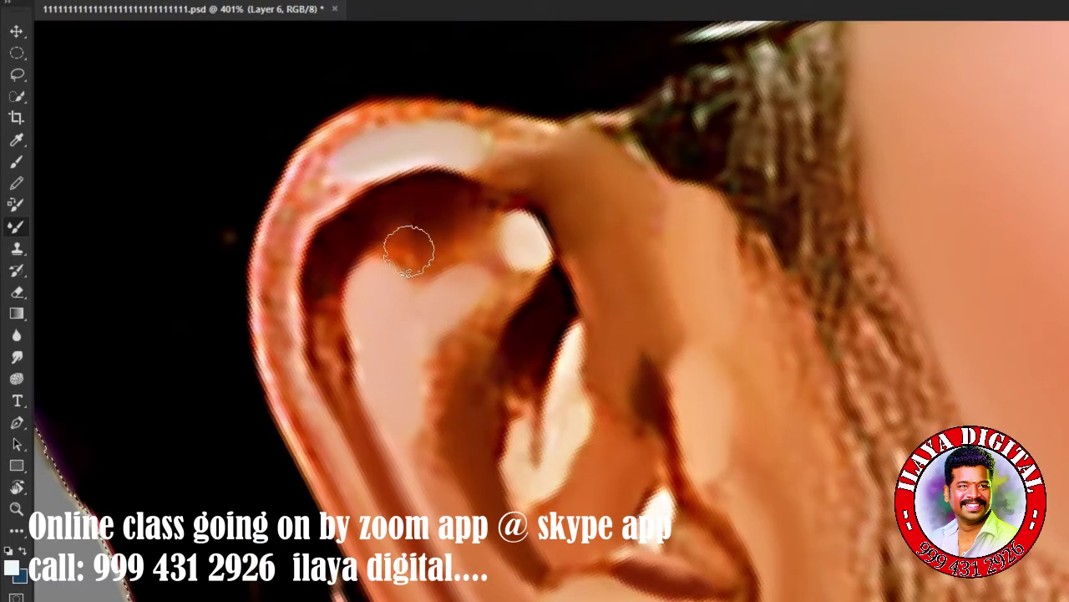
left_click_drag(409, 251, 401, 229)
mouse_move(322, 267)
left_mouse_down()
mouse_move(310, 301)
mouse_move(343, 384)
left_mouse_up()
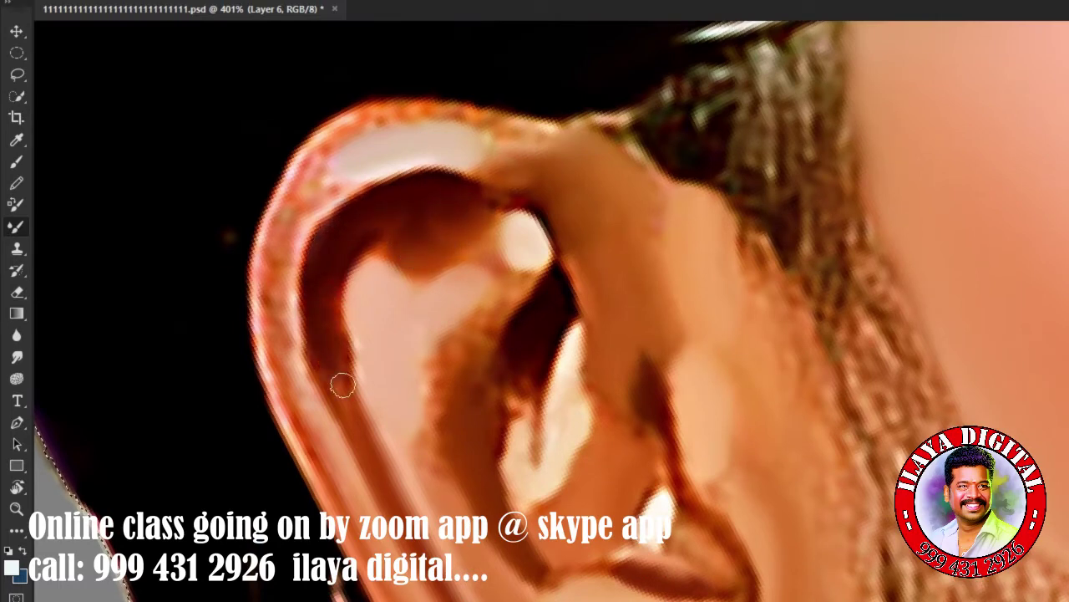
left_click_drag(484, 331, 518, 360)
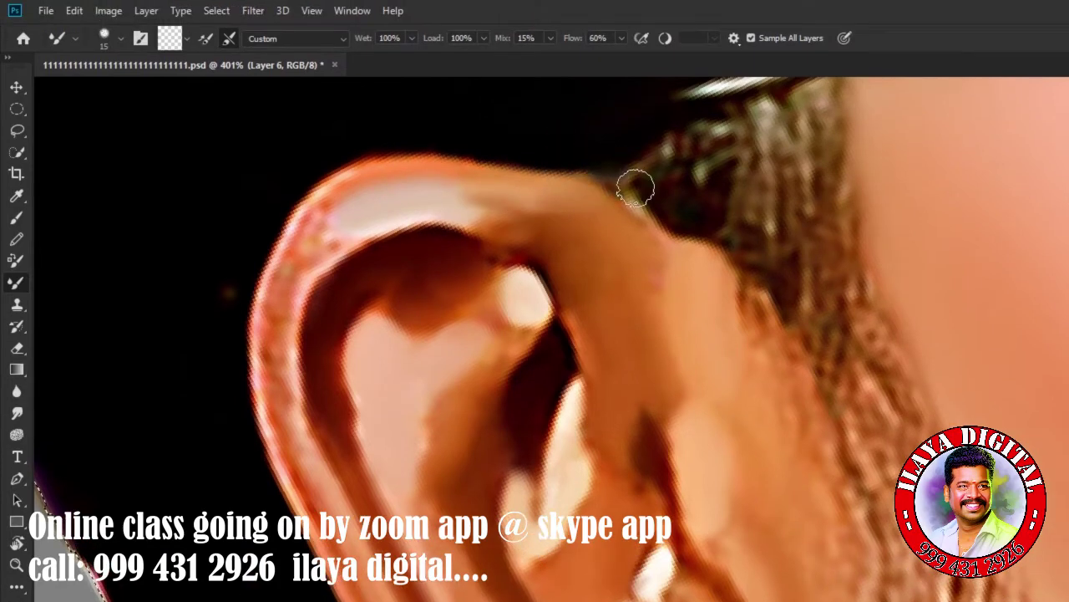
mouse_move(636, 188)
left_mouse_down()
mouse_move(619, 178)
mouse_move(651, 177)
left_mouse_up()
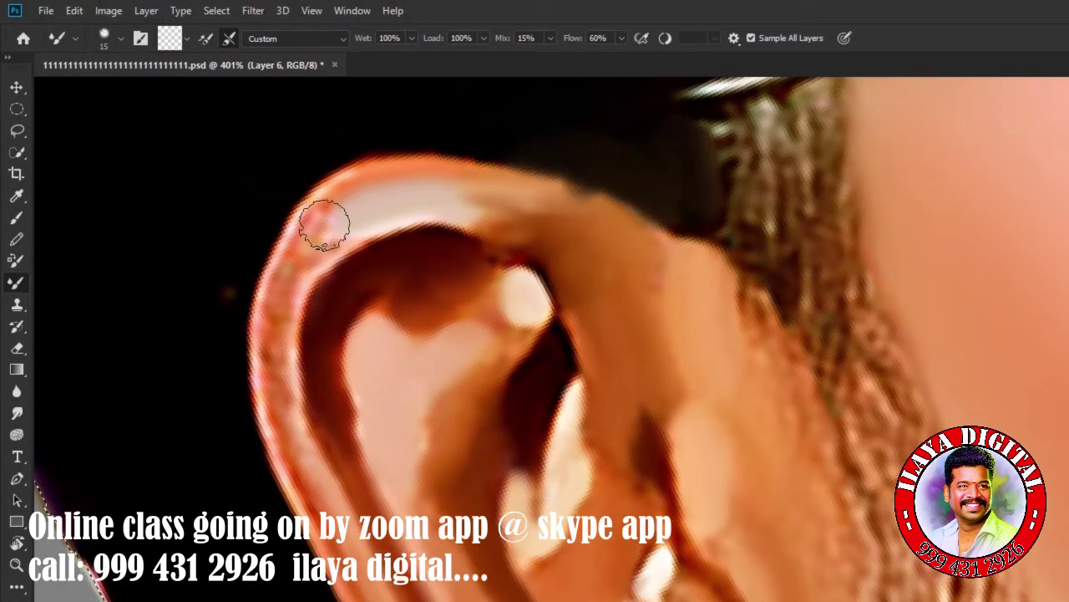
left_click_drag(324, 224, 281, 429)
key("r")
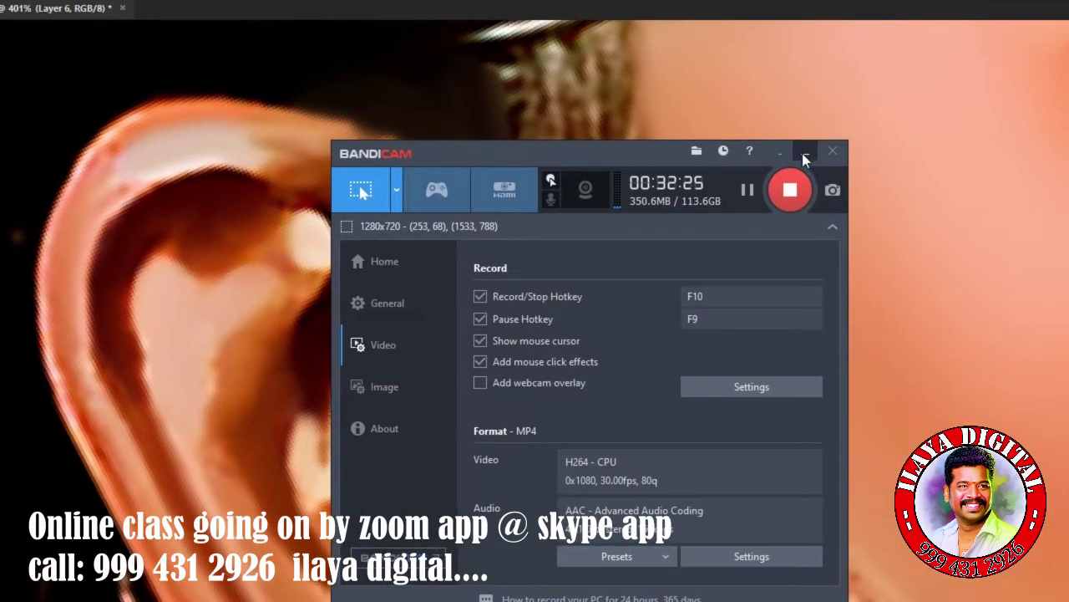
Smudge the ear's top highlight, upper rim and outer edge with the Smudge tool at 80%.
left_click(805, 155)
scroll(535, 343, "down", 5)
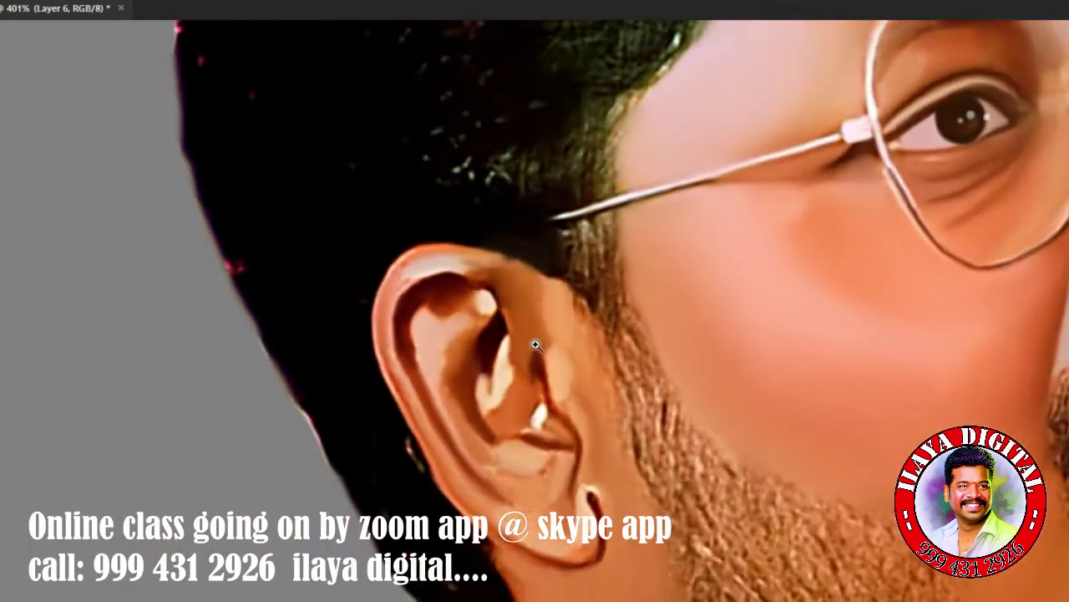
scroll(566, 341, "up", 3)
scroll(611, 331, "up", 2)
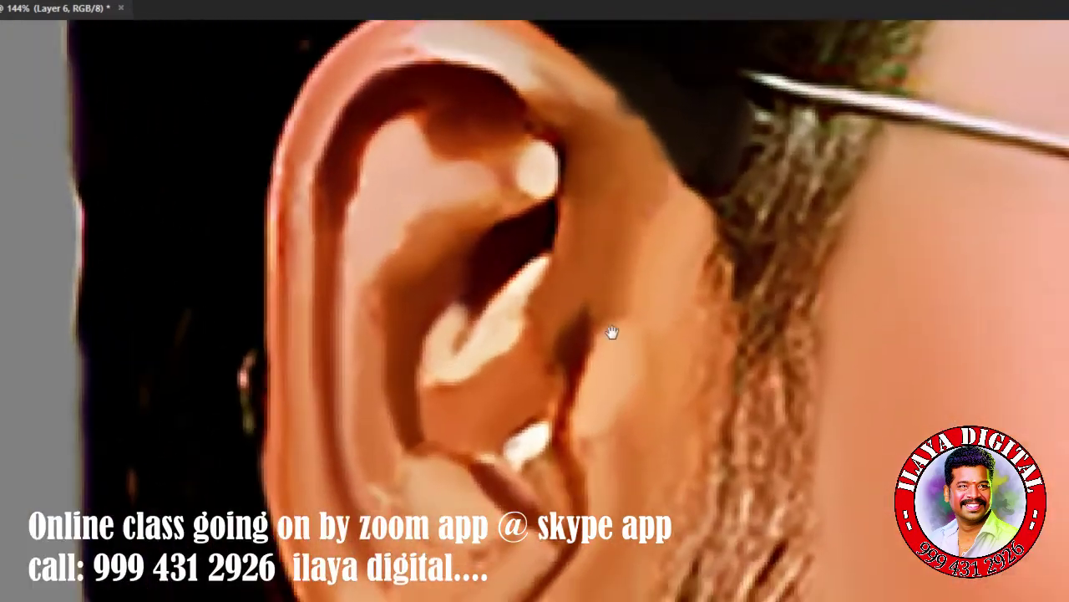
mouse_move(383, 198)
left_mouse_down()
mouse_move(494, 234)
mouse_move(589, 325)
left_mouse_up()
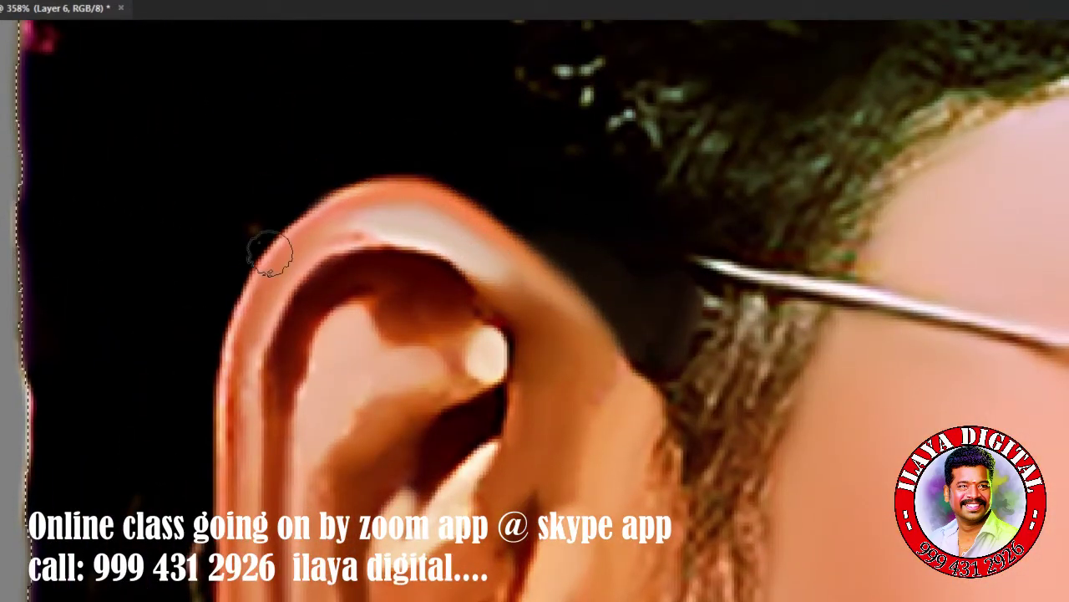
left_click_drag(317, 258, 284, 297)
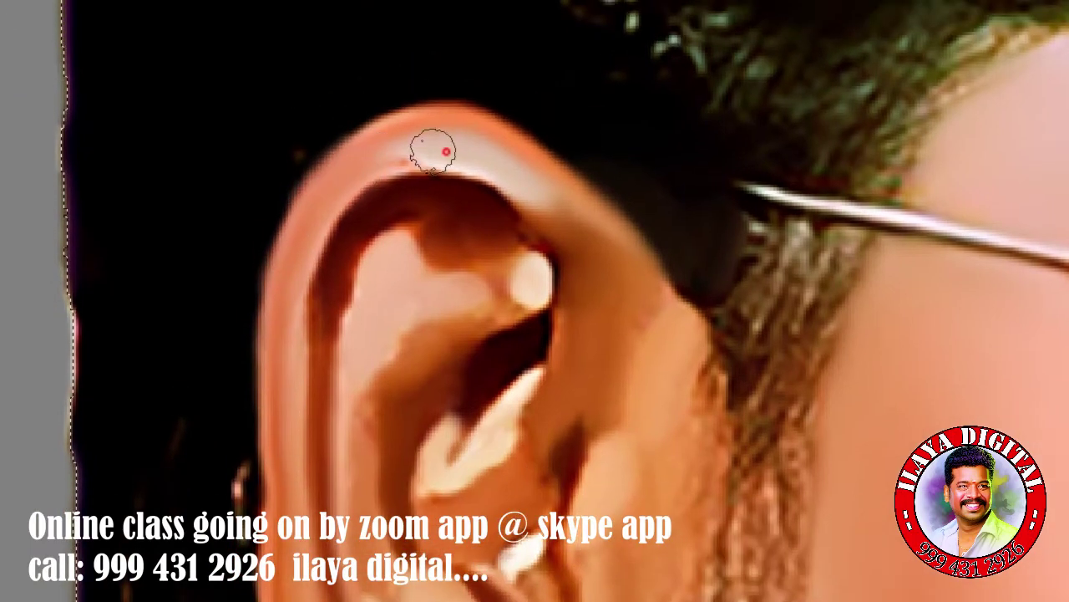
left_click_drag(435, 147, 449, 208)
left_click_drag(528, 287, 377, 317)
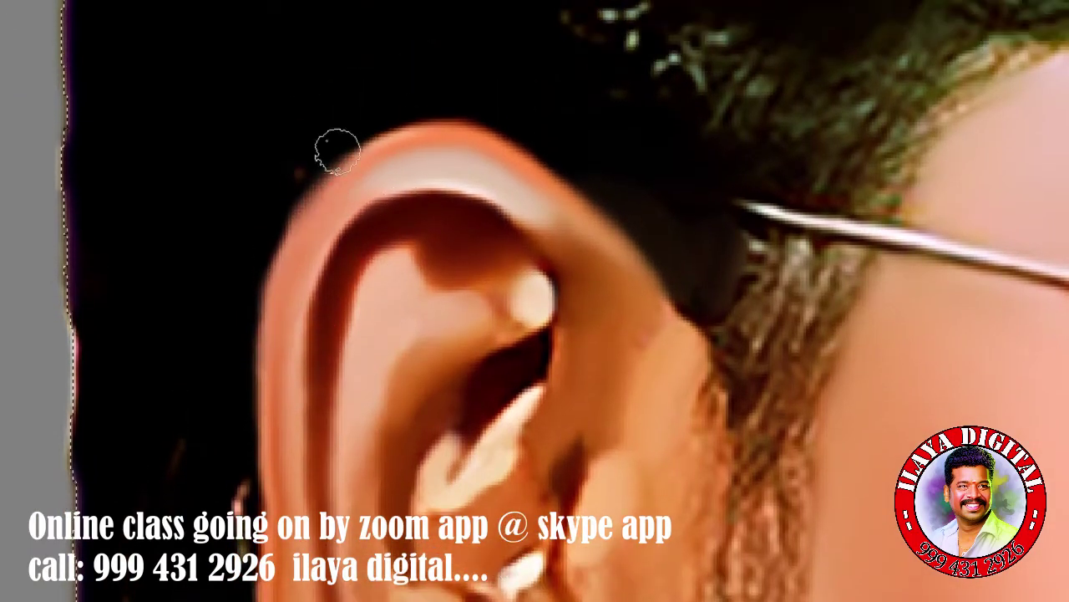
left_click_drag(372, 178, 274, 387)
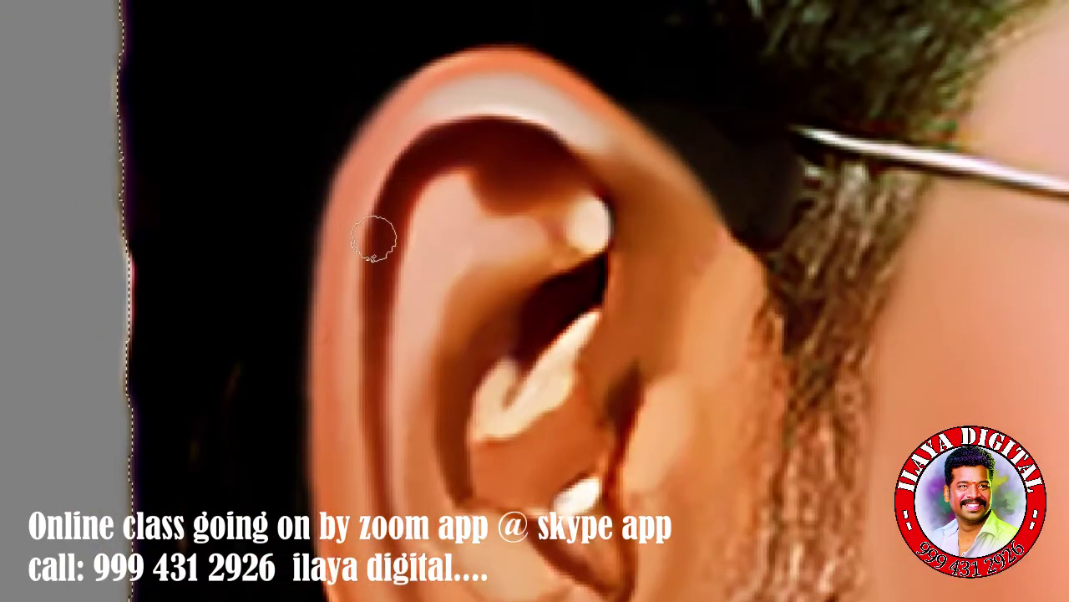
Smudge the ear bowl and inner ear skin inward from the outer edge.
left_click_drag(373, 239, 423, 242)
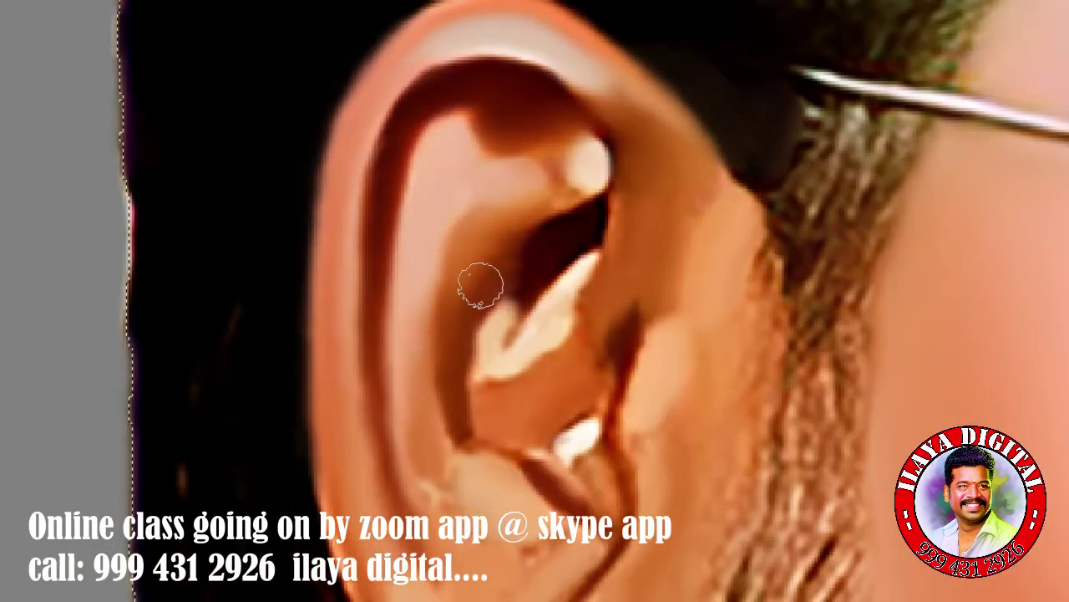
left_click_drag(483, 366, 580, 330)
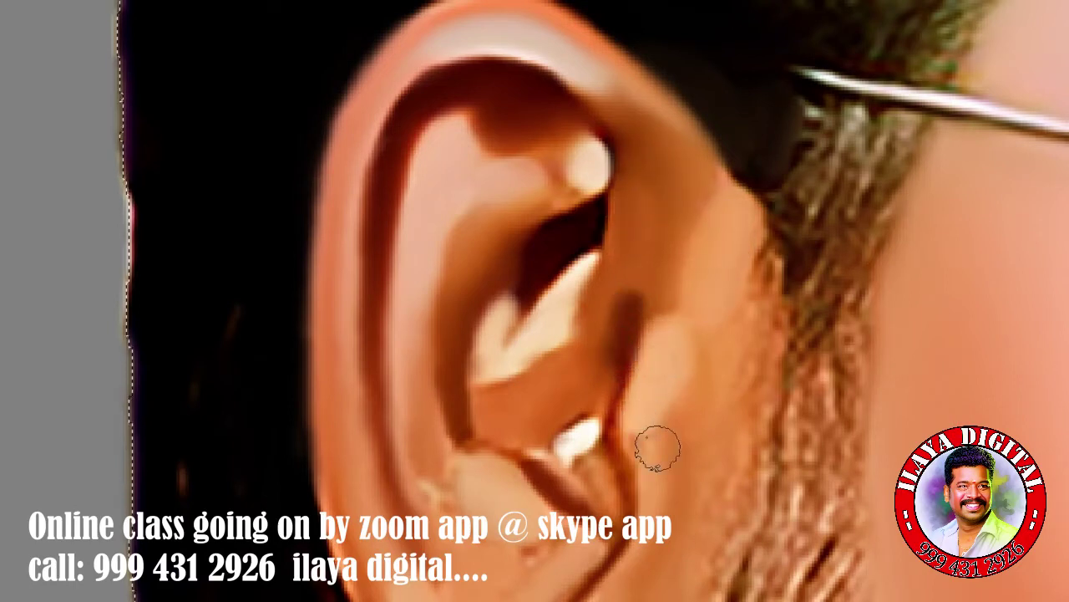
mouse_move(755, 223)
left_mouse_down()
mouse_move(684, 239)
mouse_move(699, 250)
left_mouse_up()
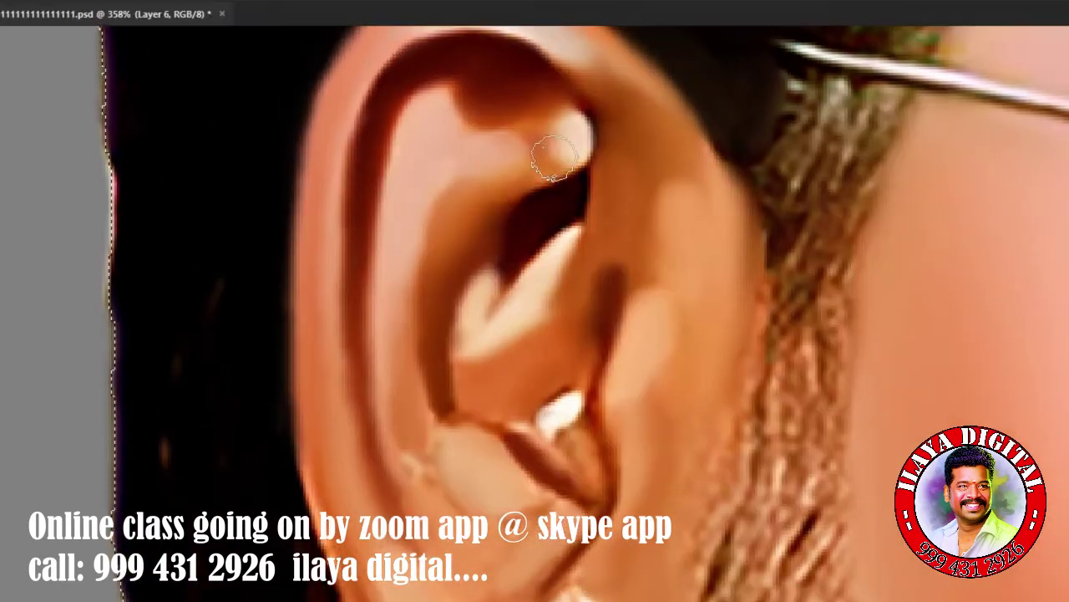
left_click_drag(598, 343, 582, 276)
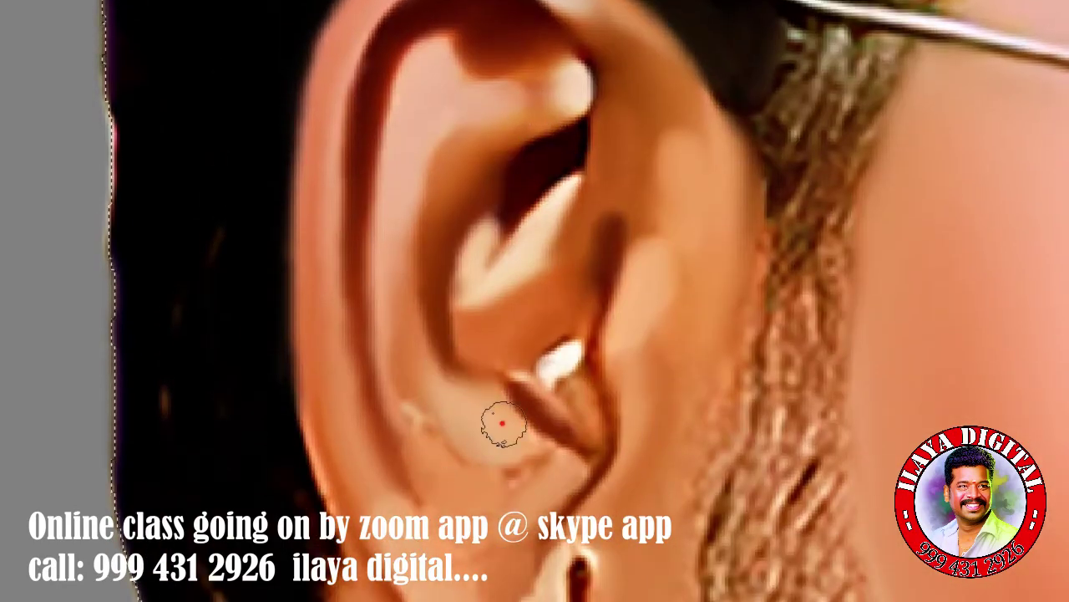
Cover the earring with skin tone and smooth the crease above the earlobe.
scroll(424, 414, "down", 2)
scroll(393, 418, "down", 2)
scroll(358, 389, "down", 2)
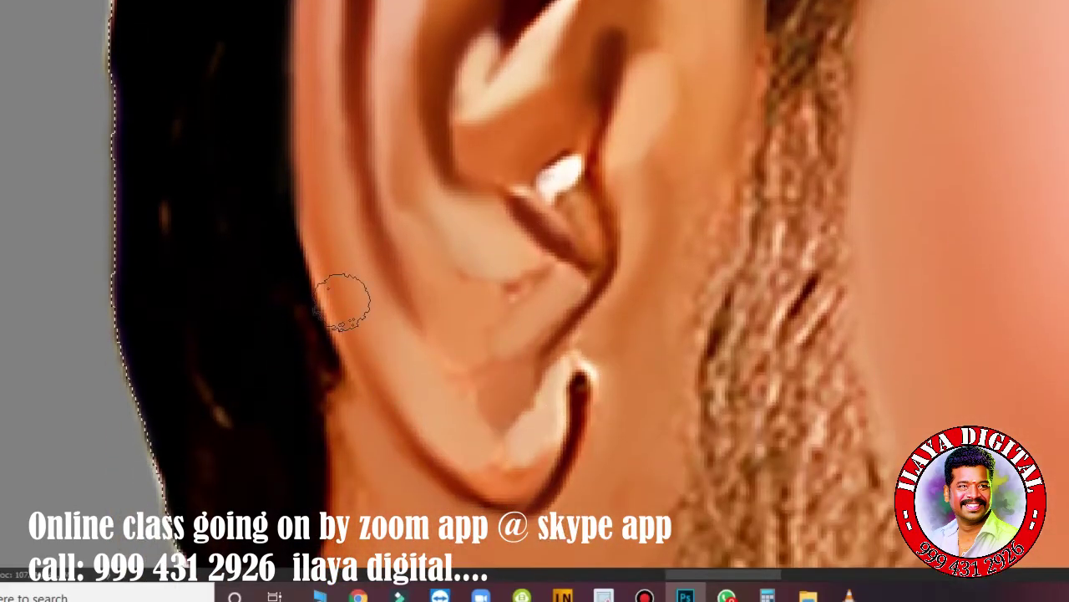
scroll(306, 449, "down", 1)
scroll(310, 447, "down", 1)
scroll(490, 411, "down", 1)
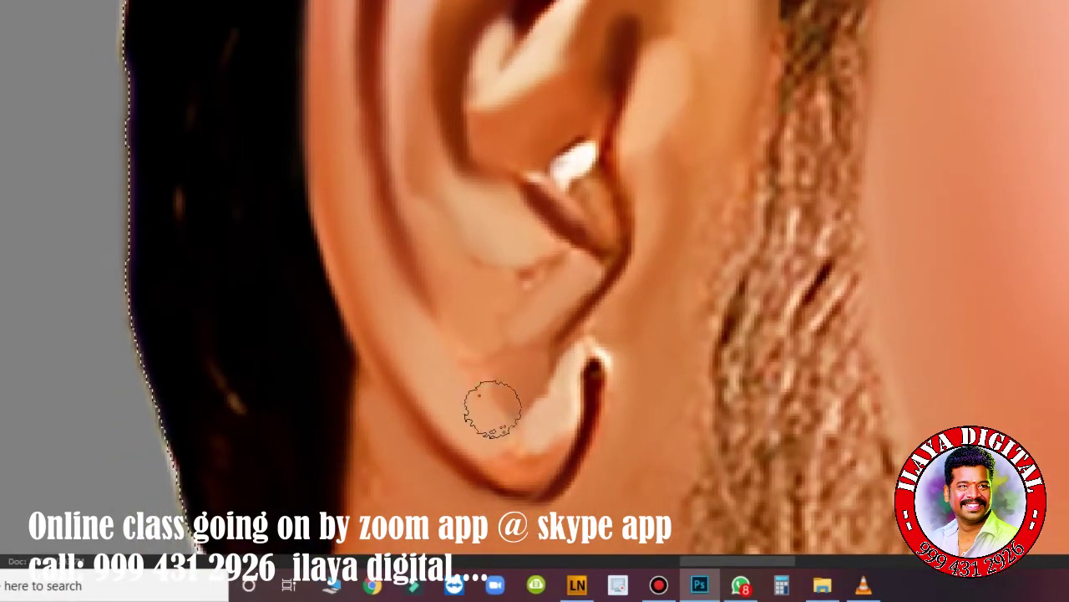
mouse_move(537, 456)
left_mouse_down()
mouse_move(569, 365)
mouse_move(487, 385)
left_mouse_up()
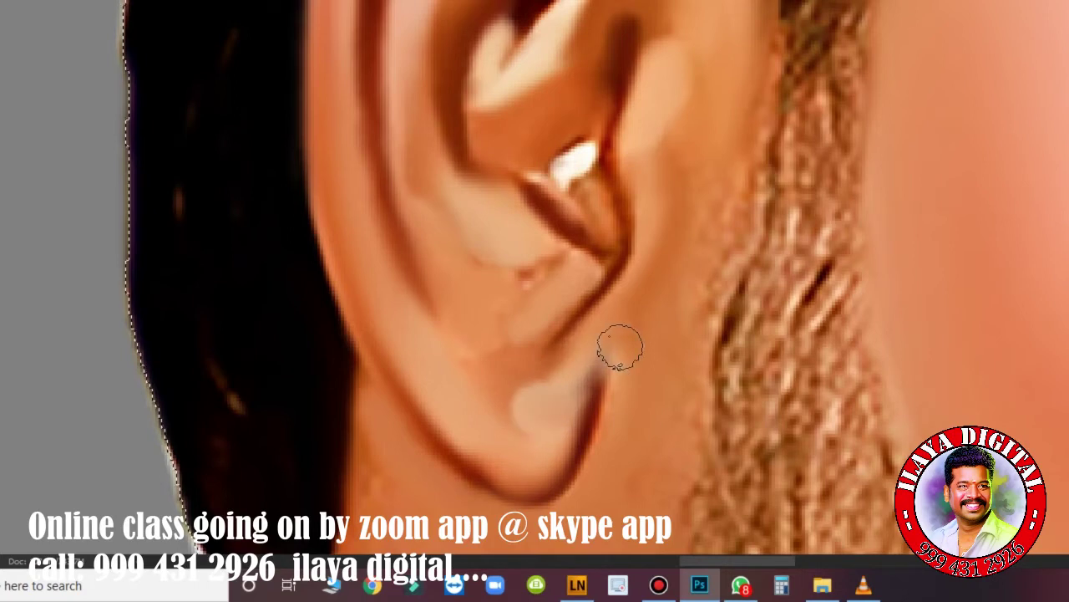
mouse_move(620, 347)
left_mouse_down()
mouse_move(635, 377)
mouse_move(558, 274)
mouse_move(487, 227)
mouse_move(576, 159)
mouse_move(625, 150)
mouse_move(613, 342)
left_mouse_up()
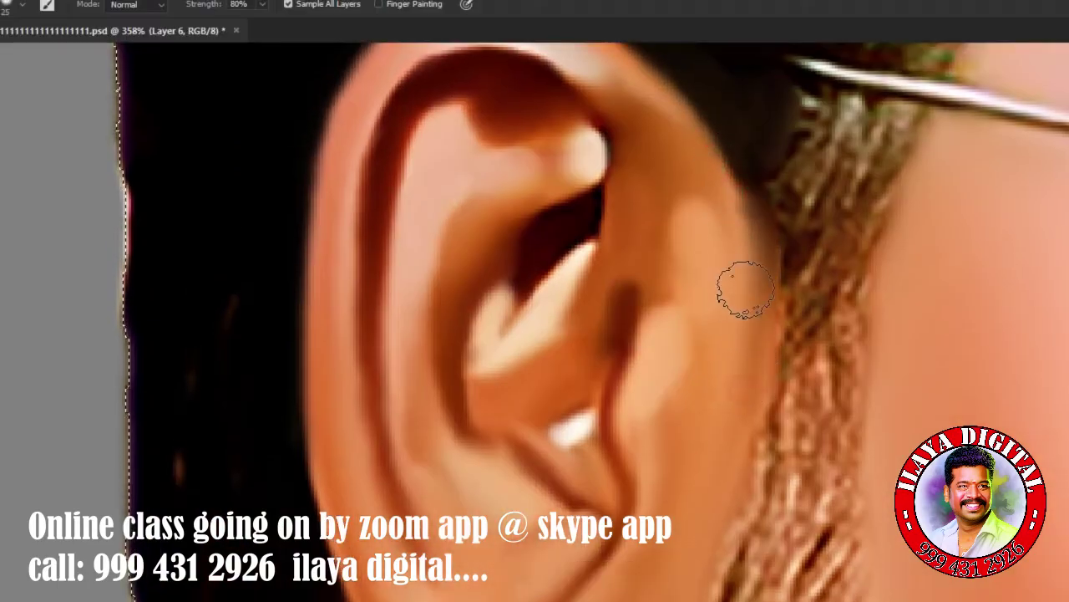
left_click_drag(746, 290, 699, 226)
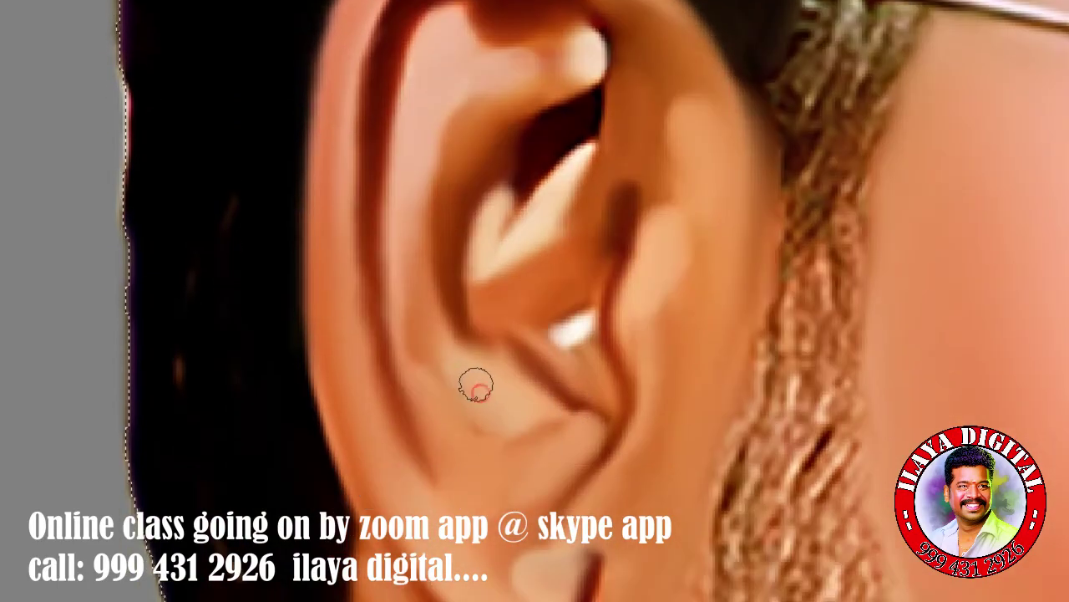
Zoom out to the whole portrait, then back in to about 142% on the neck and jaw.
scroll(621, 449, "down", 3)
scroll(599, 310, "down", 5)
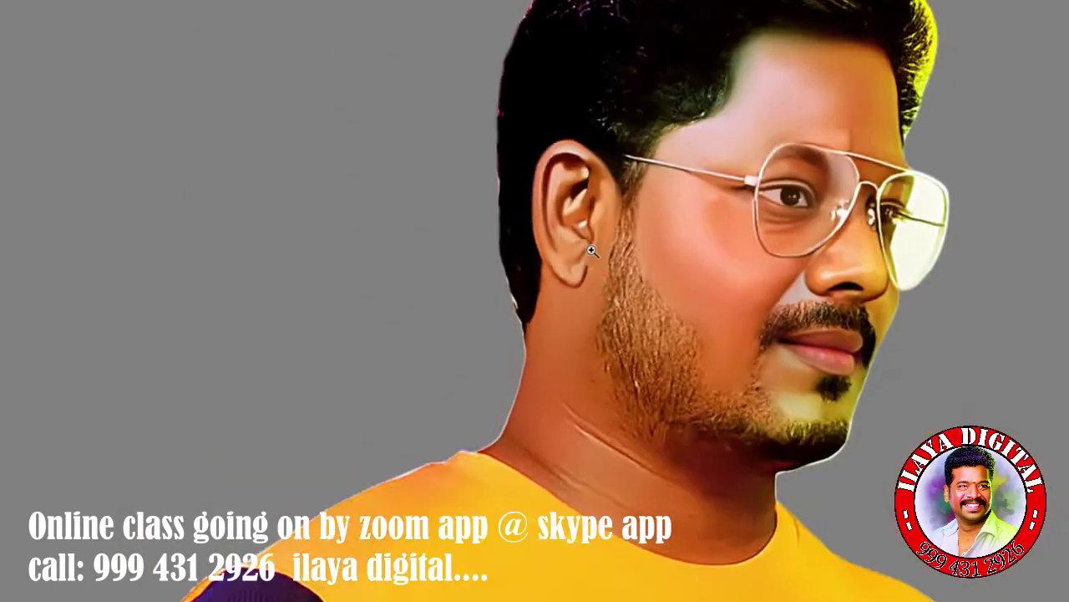
scroll(428, 168, "up", 5)
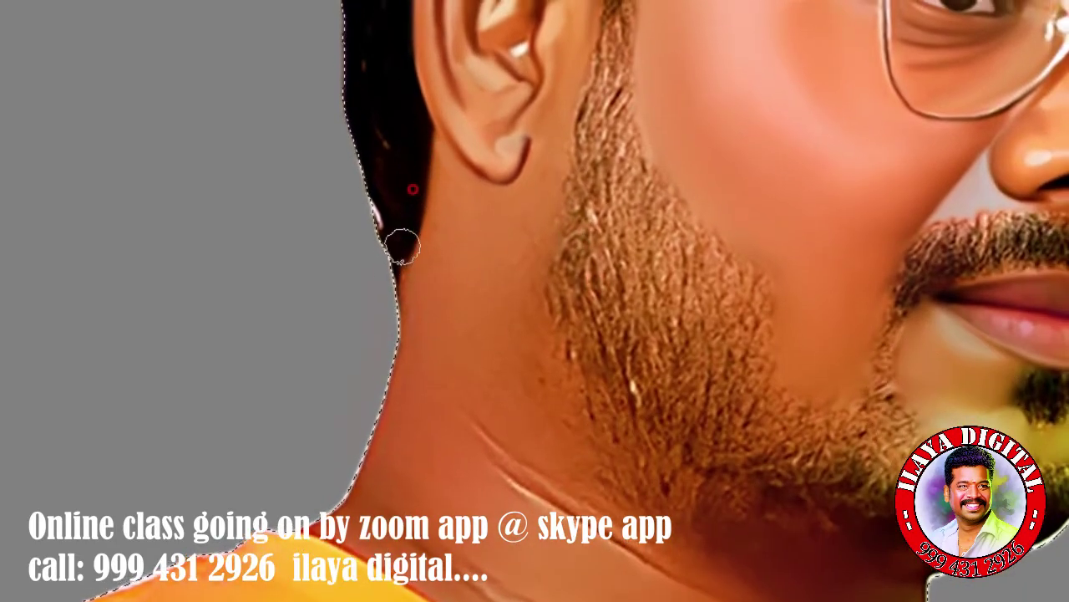
scroll(370, 246, "up", 3)
scroll(463, 397, "up", 2)
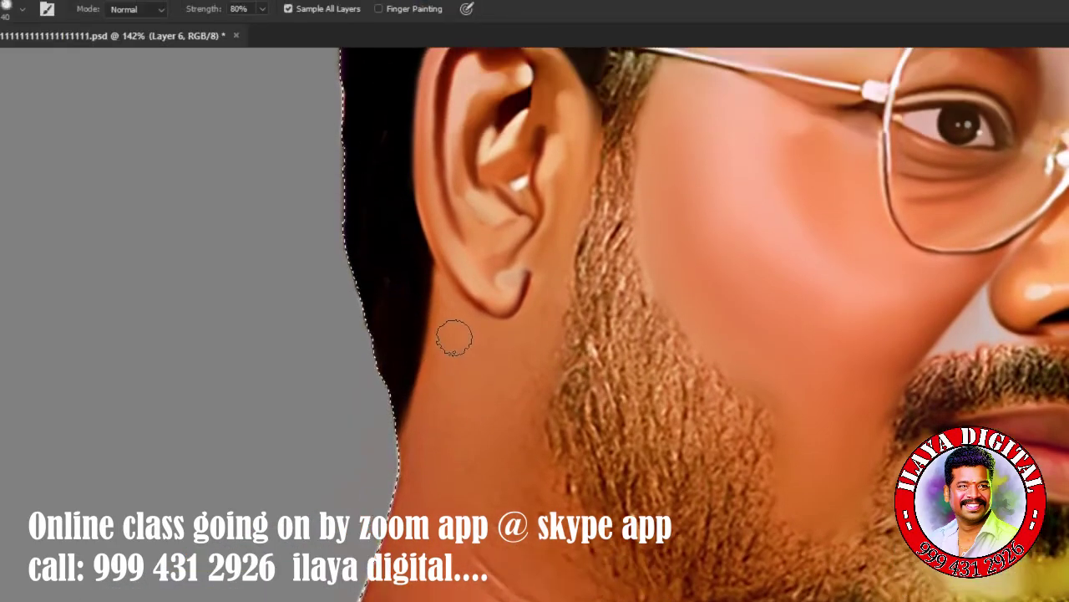
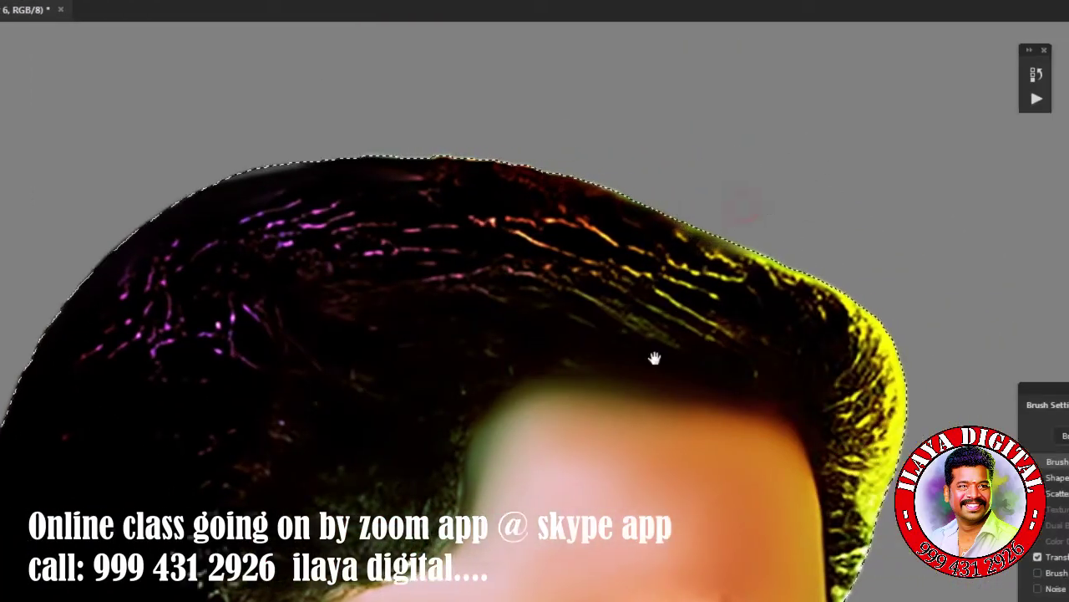
Open the screen recorder's main window from the hidden taskbar icons.
scroll(656, 358, "down", 10)
scroll(467, 411, "down", 5)
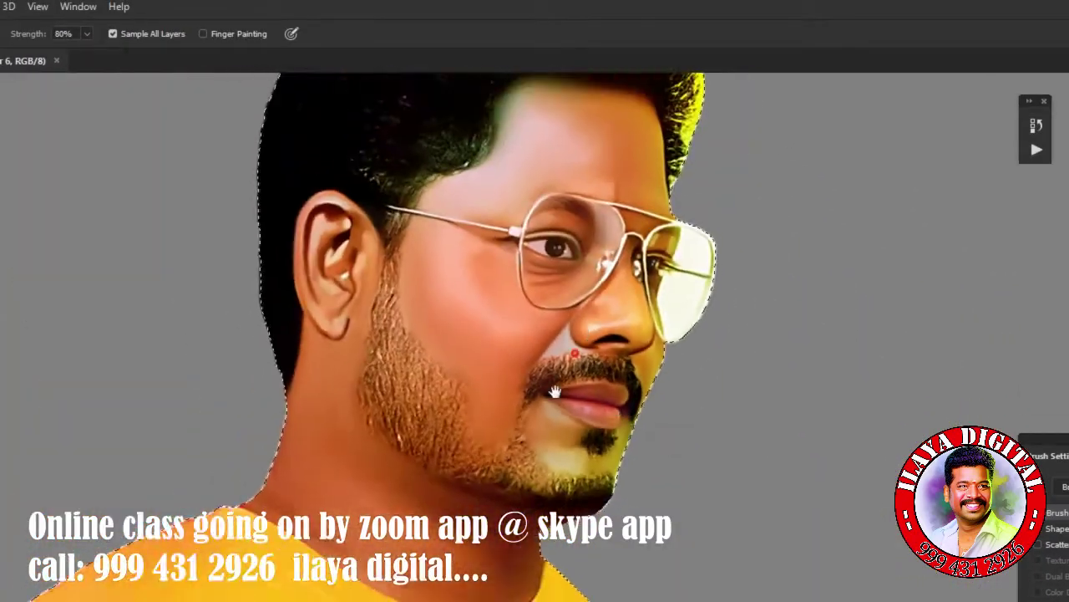
scroll(597, 437, "up", 5)
scroll(638, 443, "up", 3)
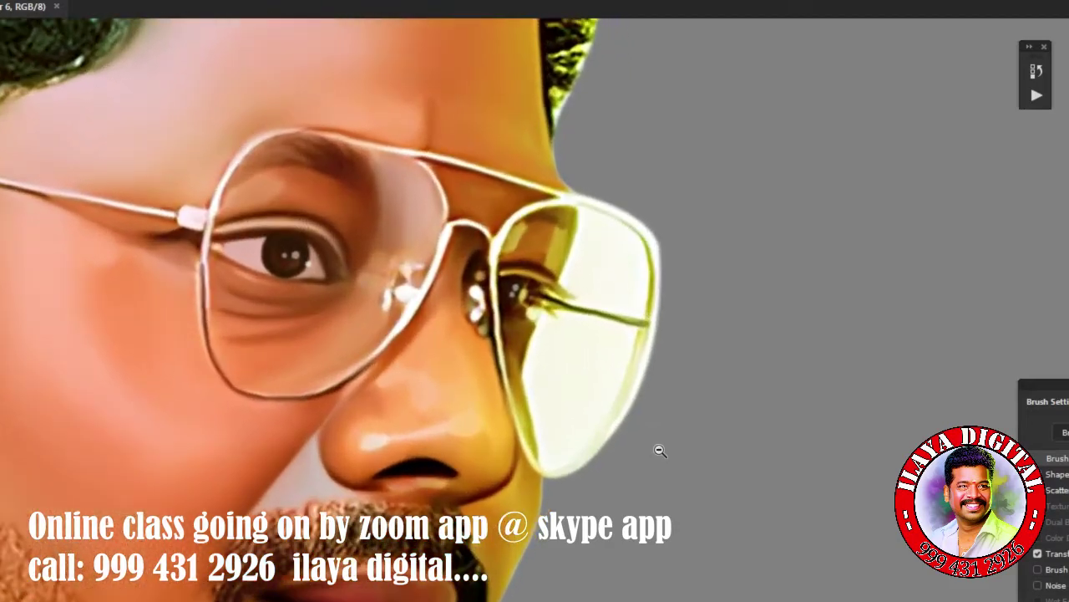
scroll(659, 448, "up", 3)
scroll(505, 277, "down", 3)
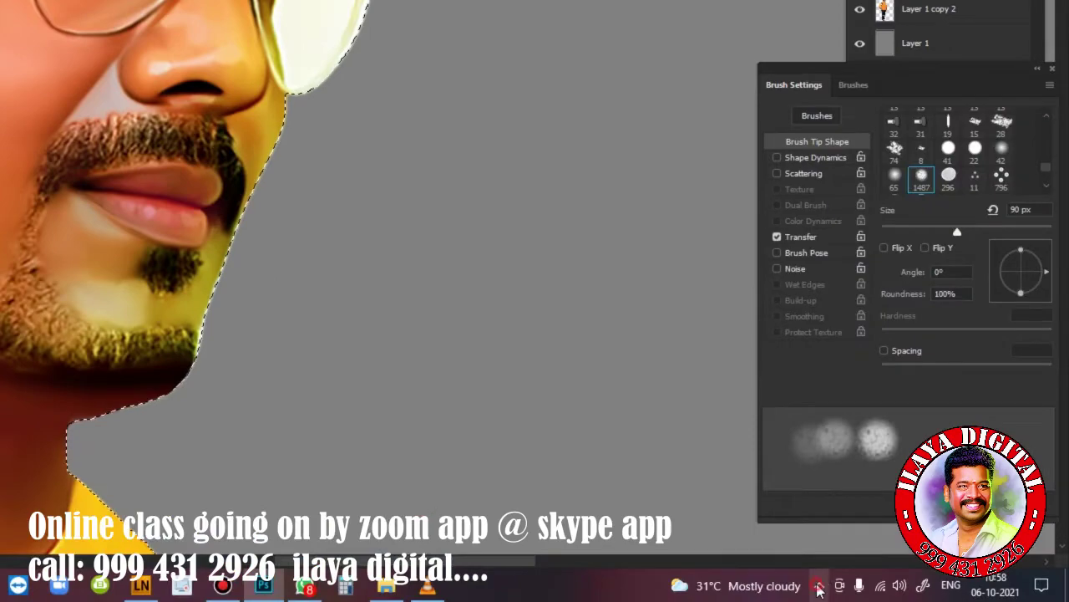
left_click(819, 582)
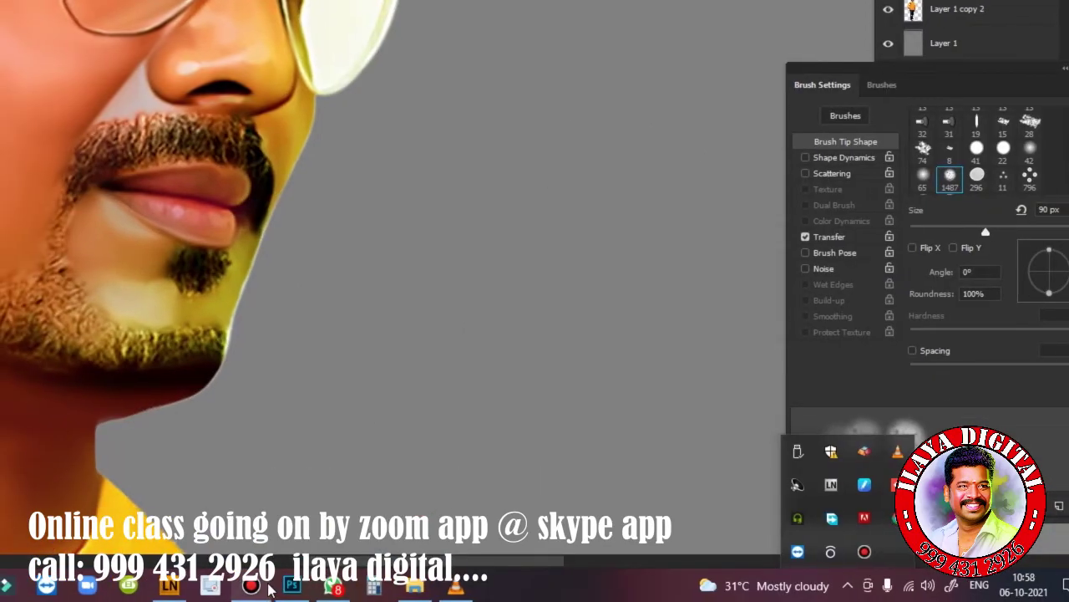
left_click(869, 538)
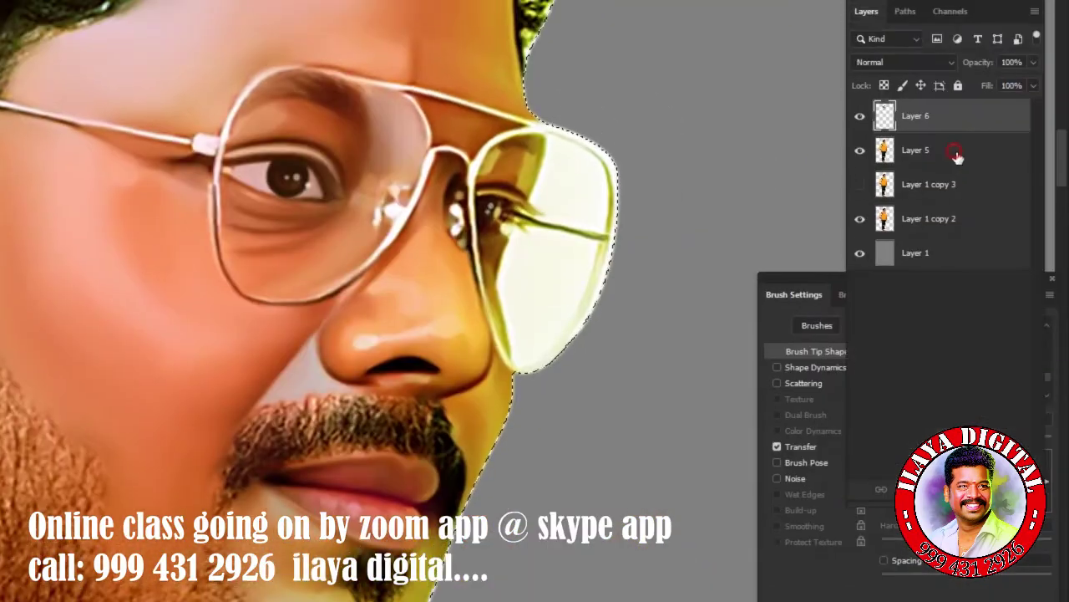
On Layer 5, burn the beard darker along the cheek and jawline.
left_click(956, 154)
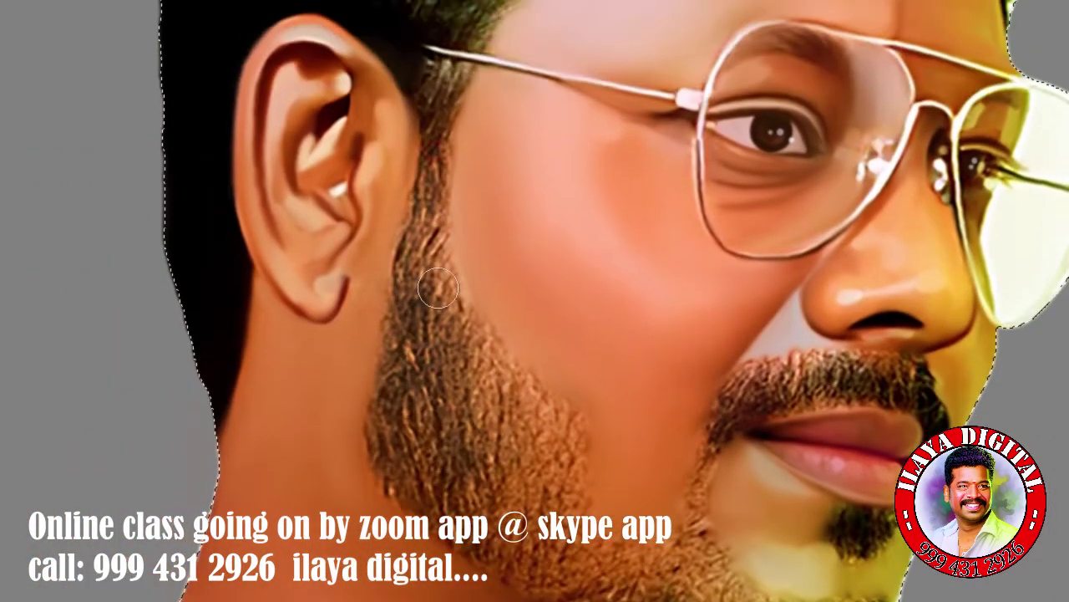
left_click_drag(501, 322, 480, 413)
left_click_drag(555, 351, 518, 433)
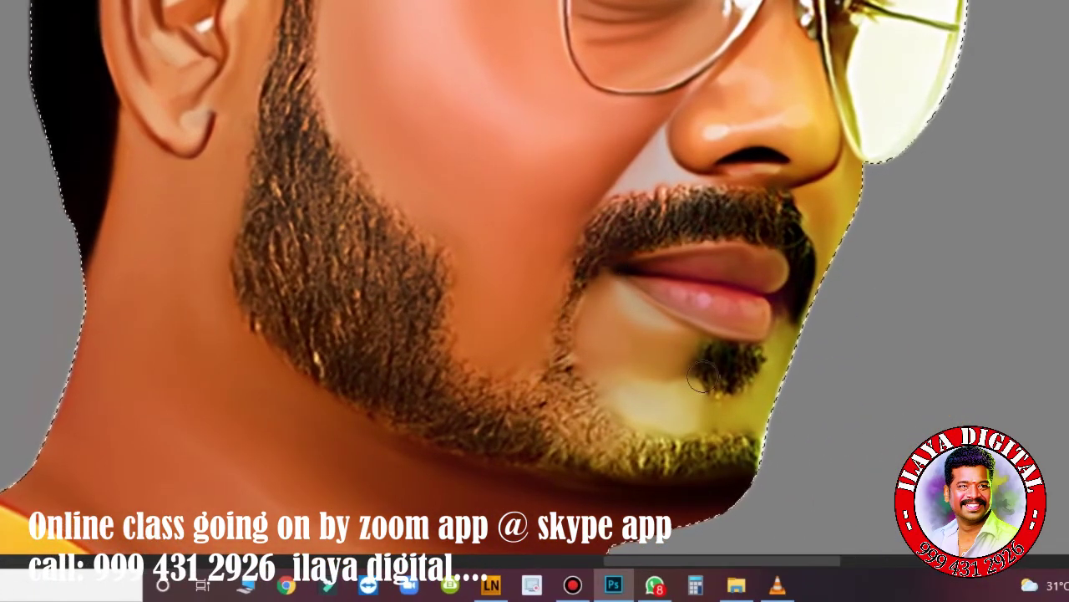
left_click_drag(580, 417, 710, 479)
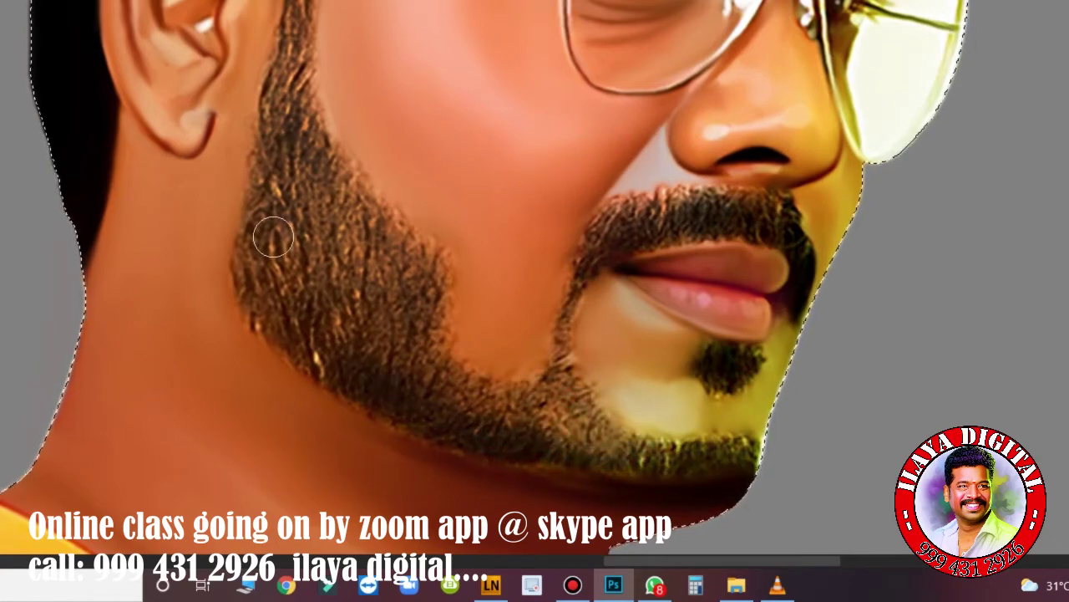
left_click_drag(274, 238, 549, 471)
left_click_drag(275, 219, 410, 389)
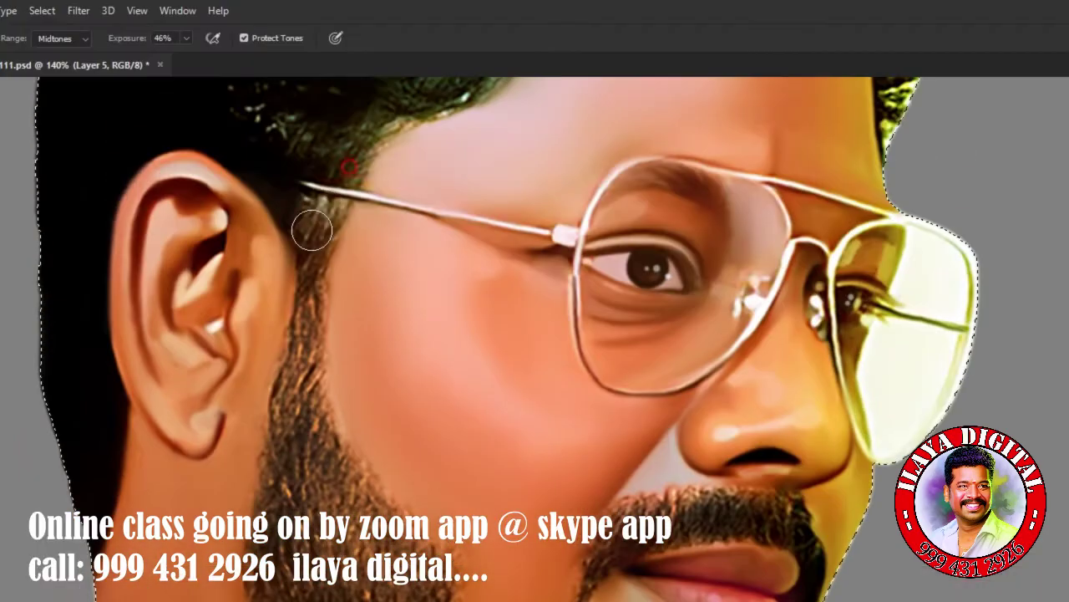
scroll(432, 418, "up", 5)
key("F5")
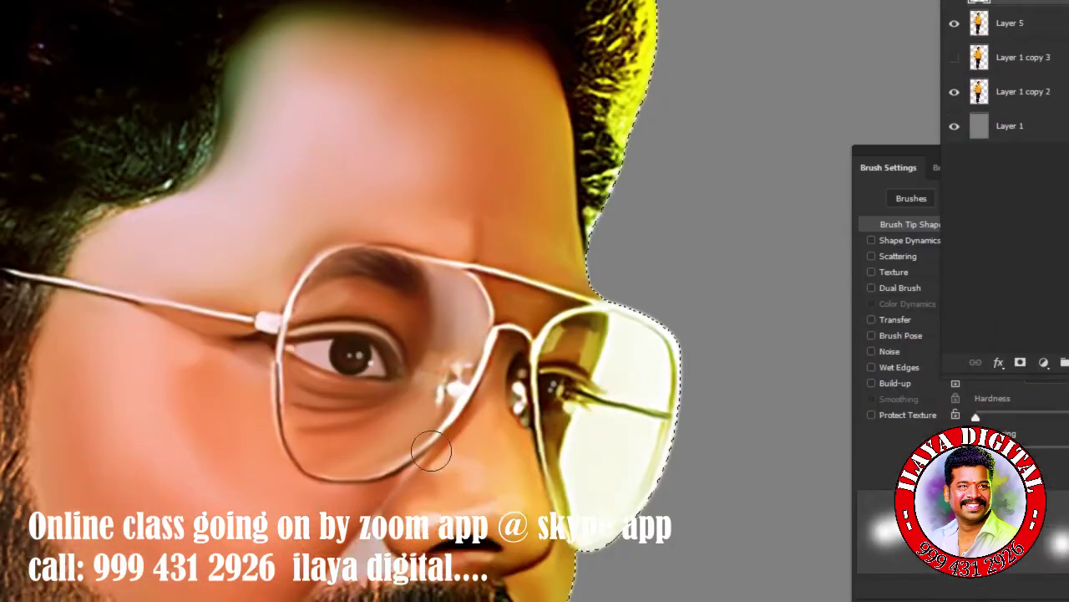
scroll(431, 451, "down", 3)
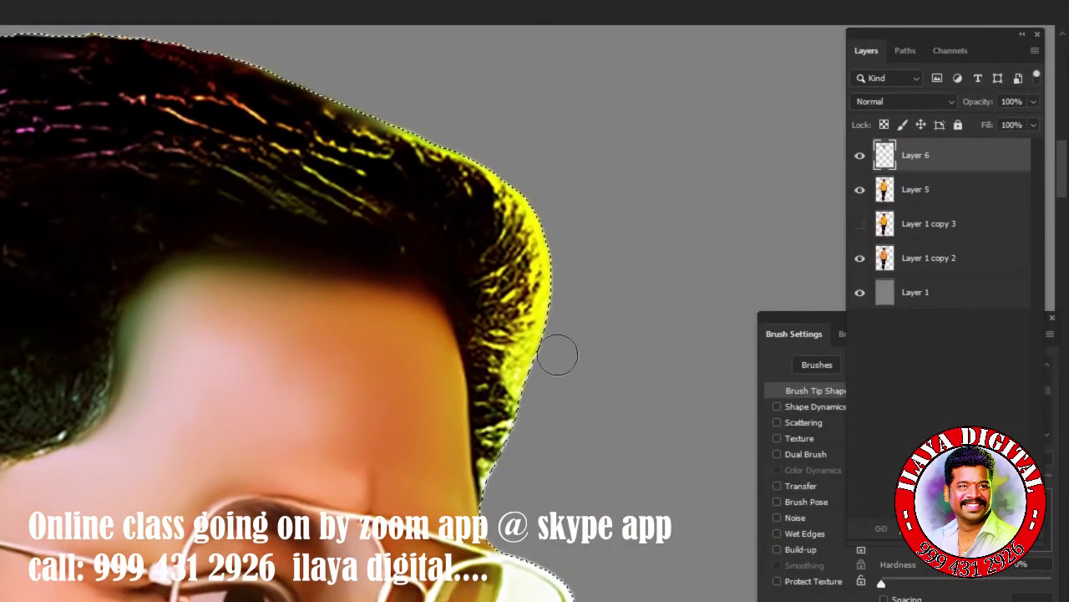
Create a new empty Layer 7.
key("ctrl+shift+n")
key("Return")
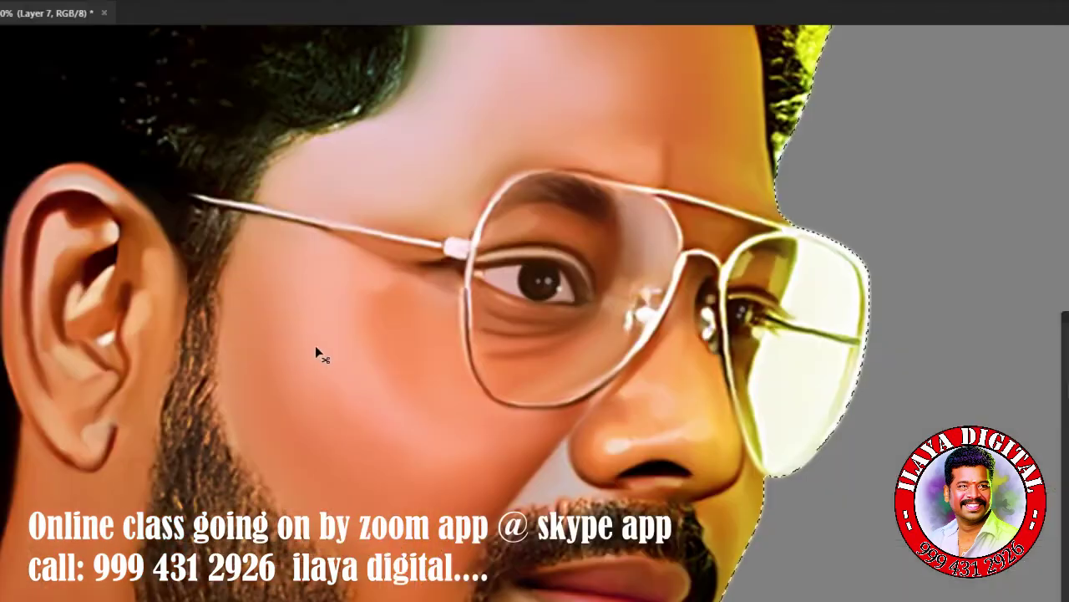
key("ctrl+s")
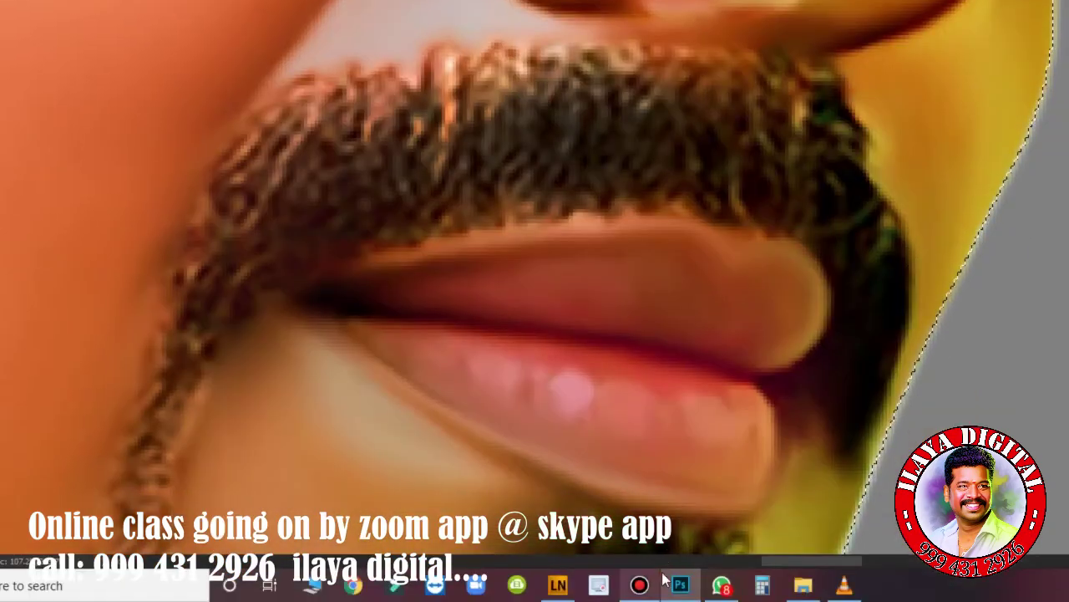
Minimize Photoshop, then restore its window from the taskbar.
left_click(681, 585)
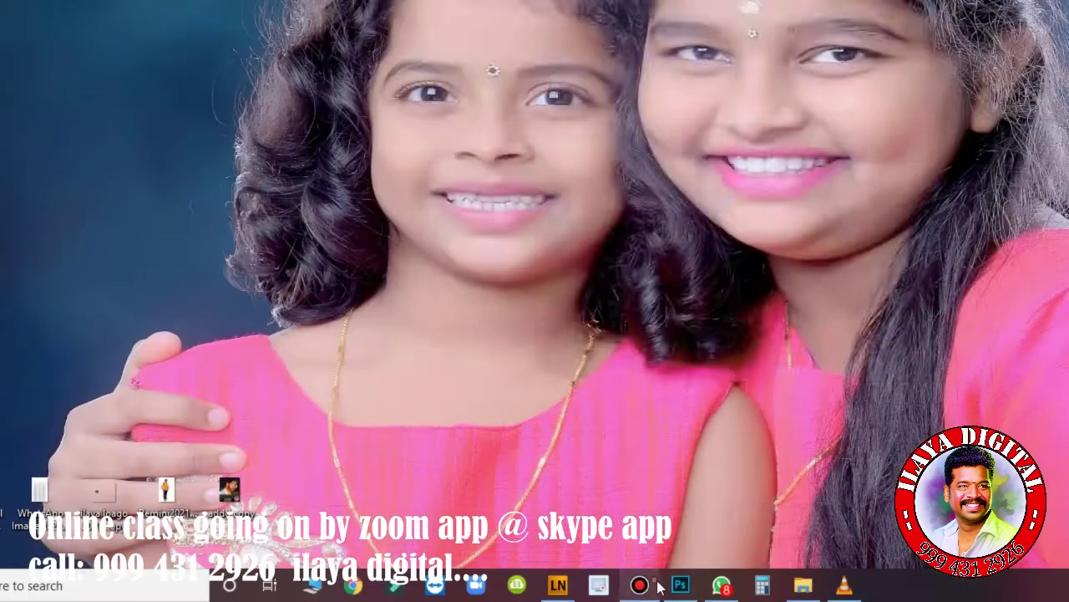
left_click(680, 585)
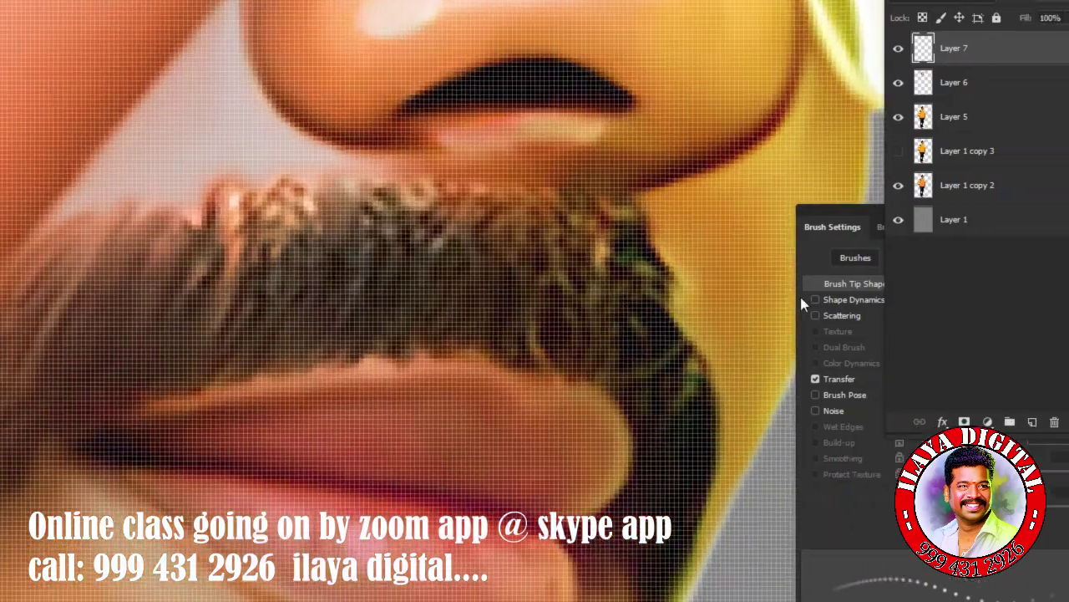
Enable brush Shape Dynamics and frame the mustache and lips for painting strands.
left_click(1031, 300)
left_click(342, 309, "alt")
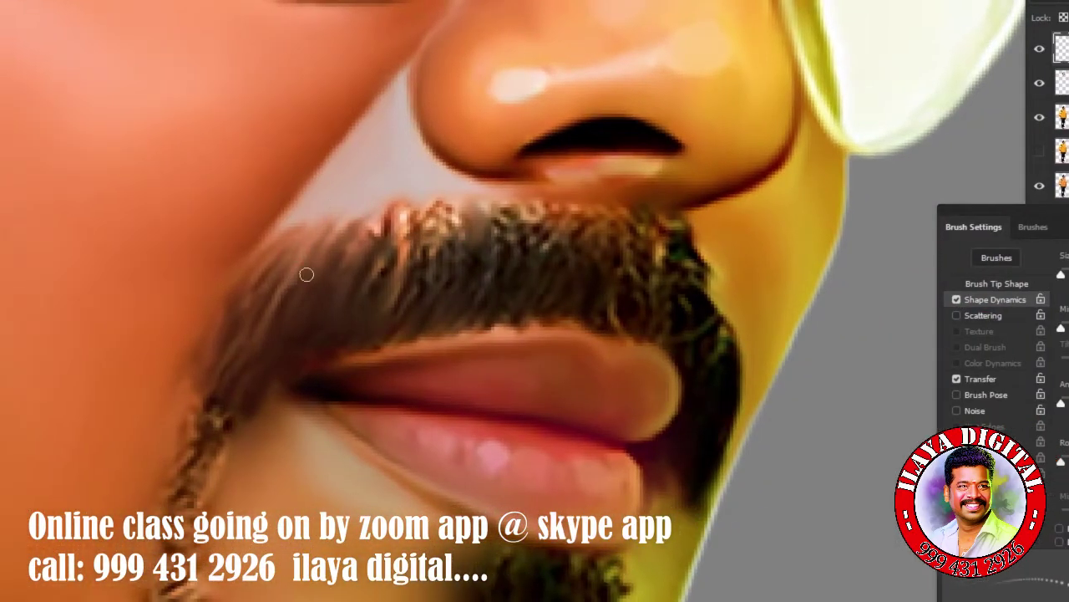
left_click(818, 284)
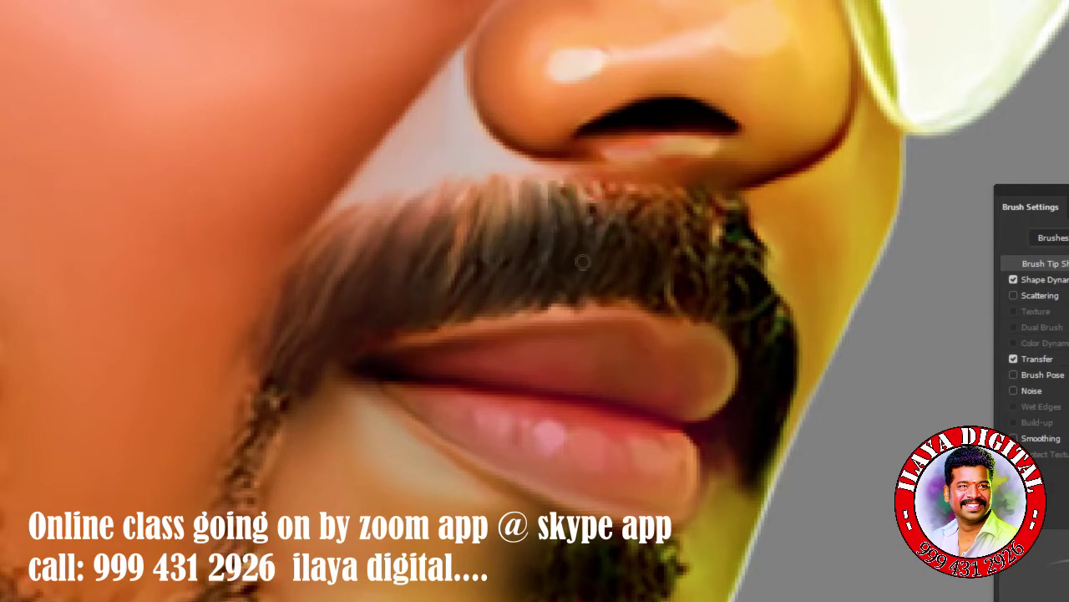
key("Caps_Lock")
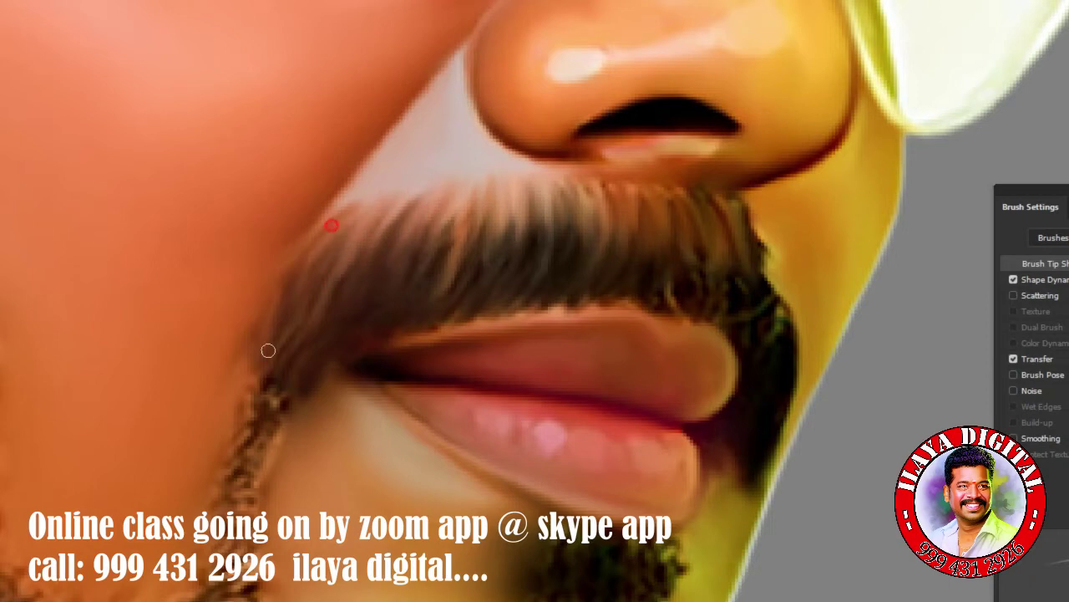
left_click_drag(710, 286, 372, 260)
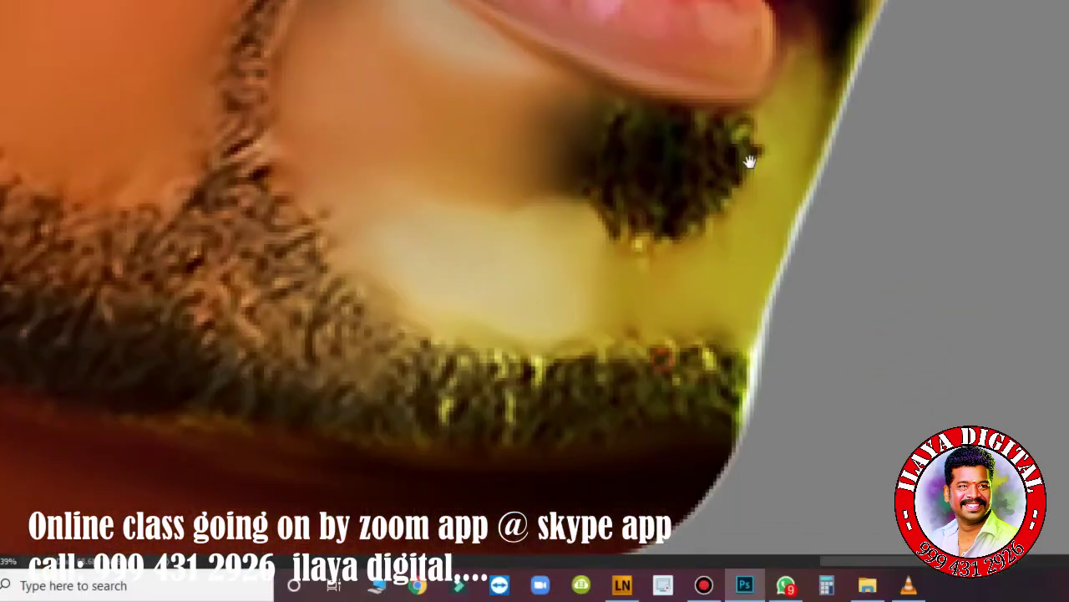
left_click_drag(750, 161, 774, 127)
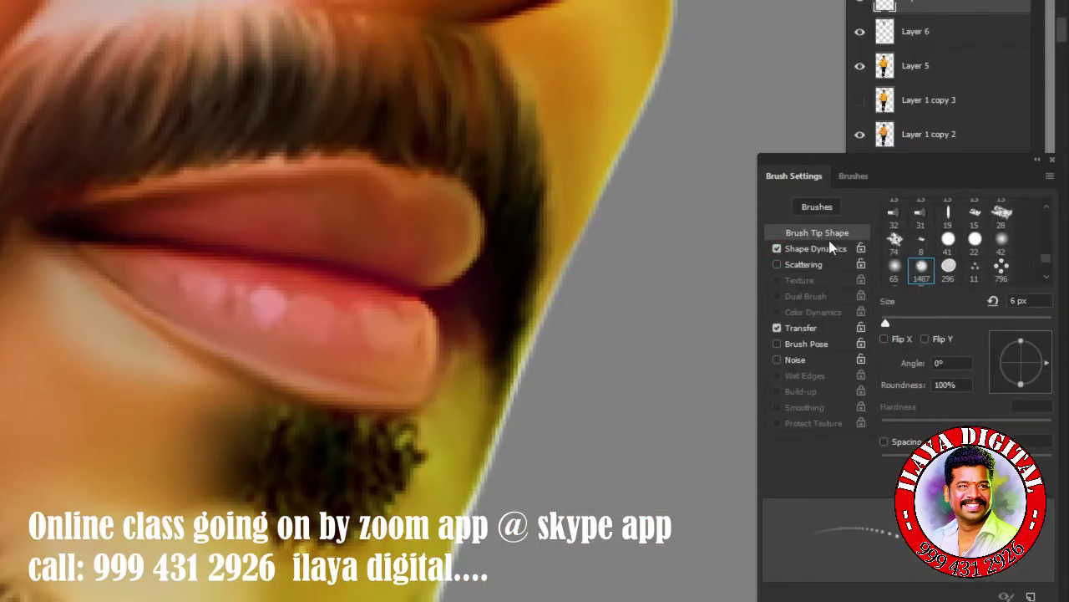
Turn off spacing and enable pen-pressure Shape Dynamics on the 6 px brush.
left_click(842, 249)
left_click(833, 238)
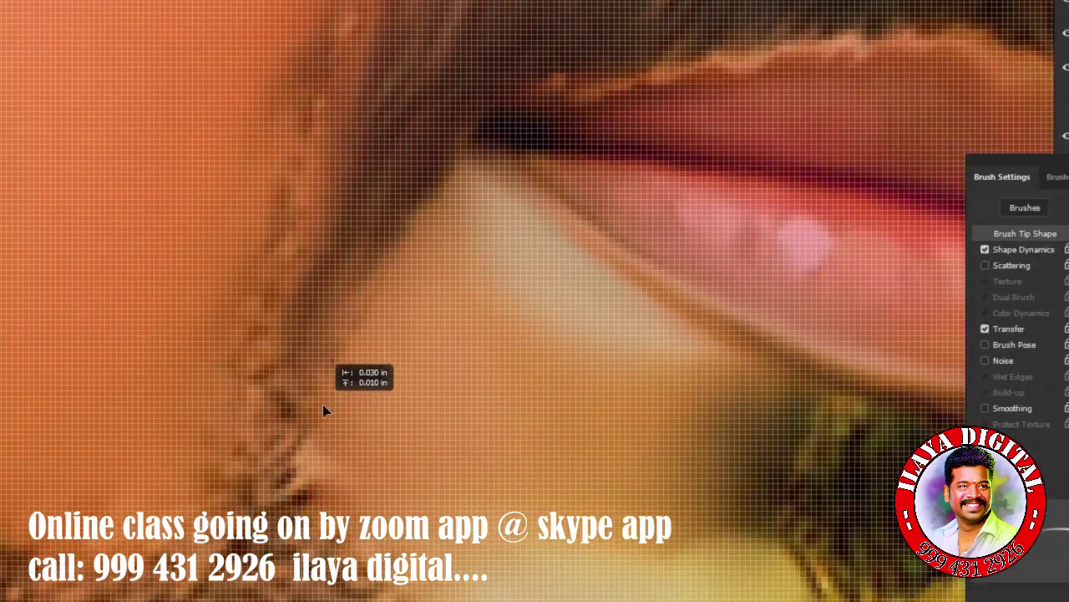
left_click(366, 383, "alt")
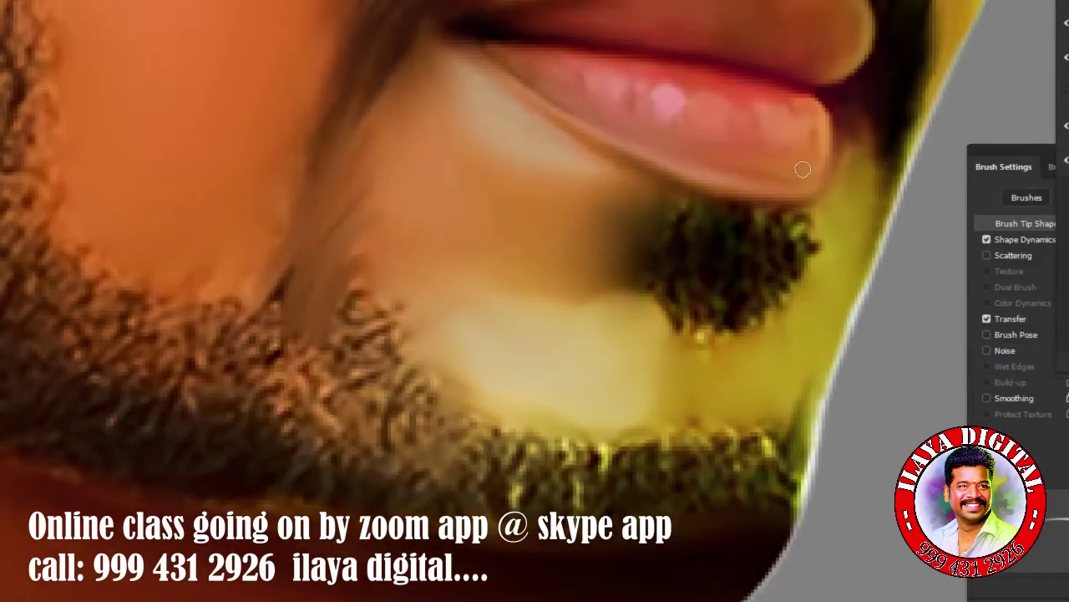
left_click(787, 238)
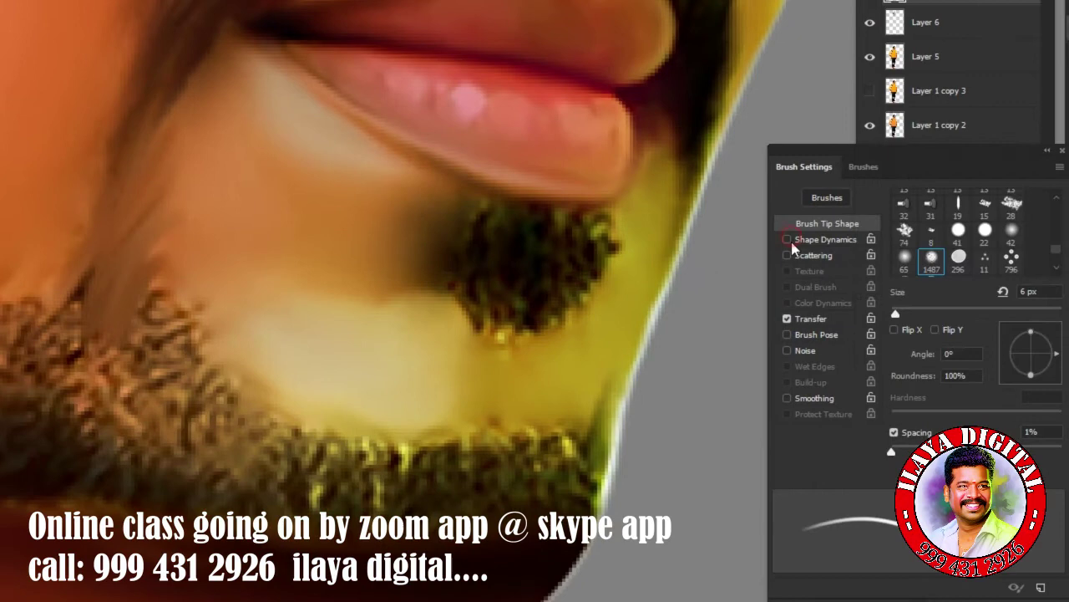
left_click(895, 432)
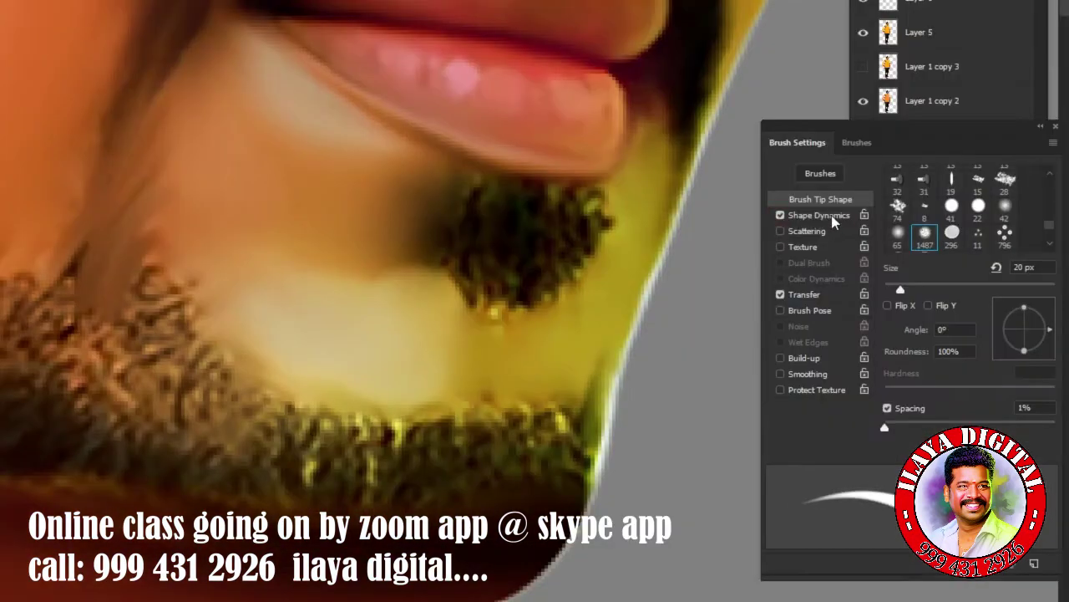
left_click(821, 301)
left_click(835, 219)
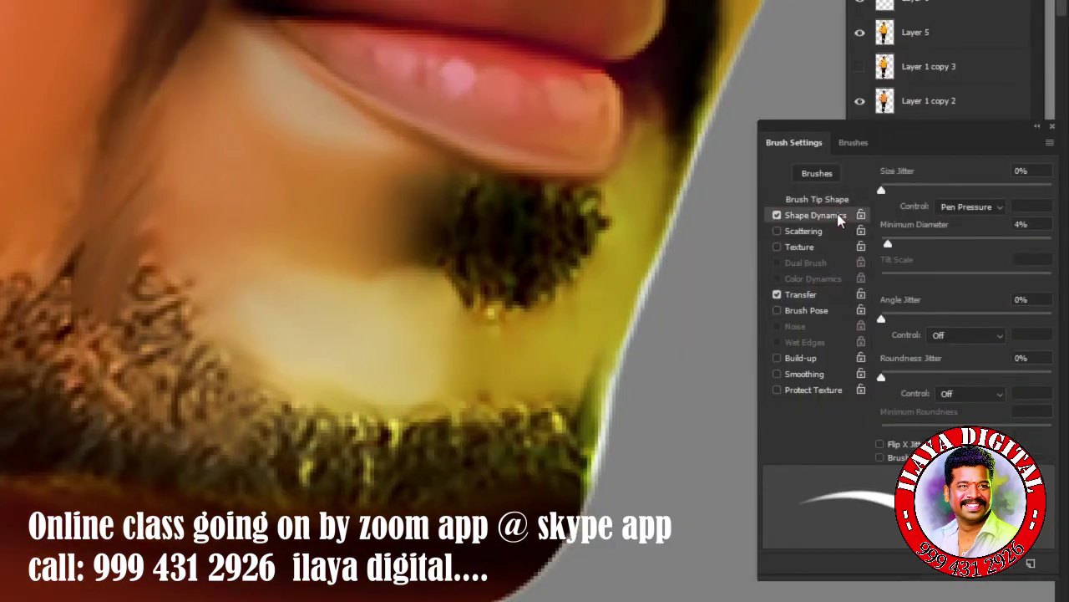
left_click(842, 205)
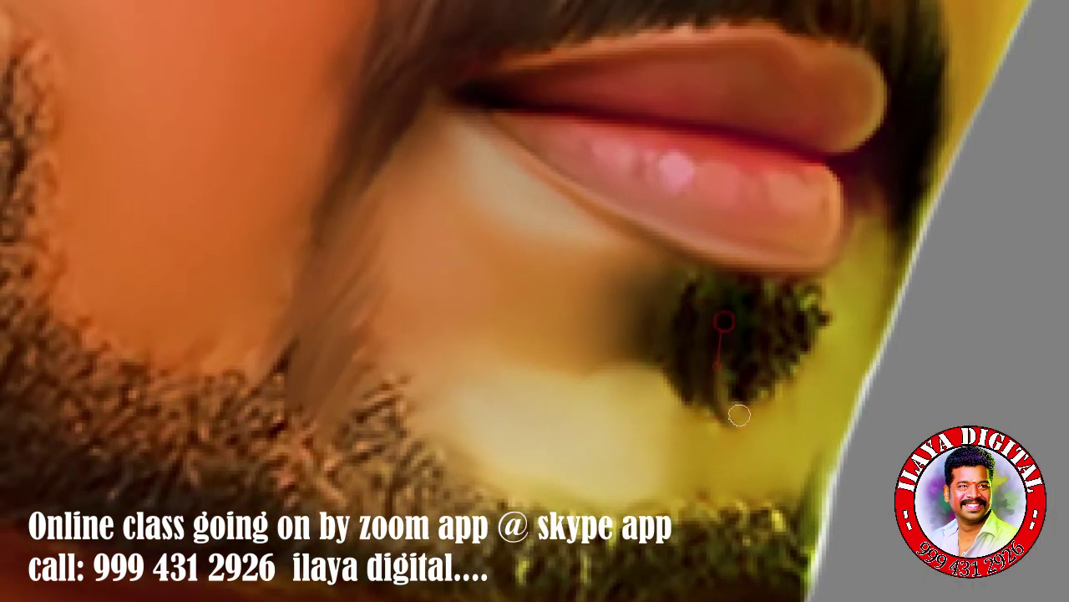
Paint first dark strands over the chin beard and choose a dark brown colour.
left_click_drag(701, 358, 767, 308)
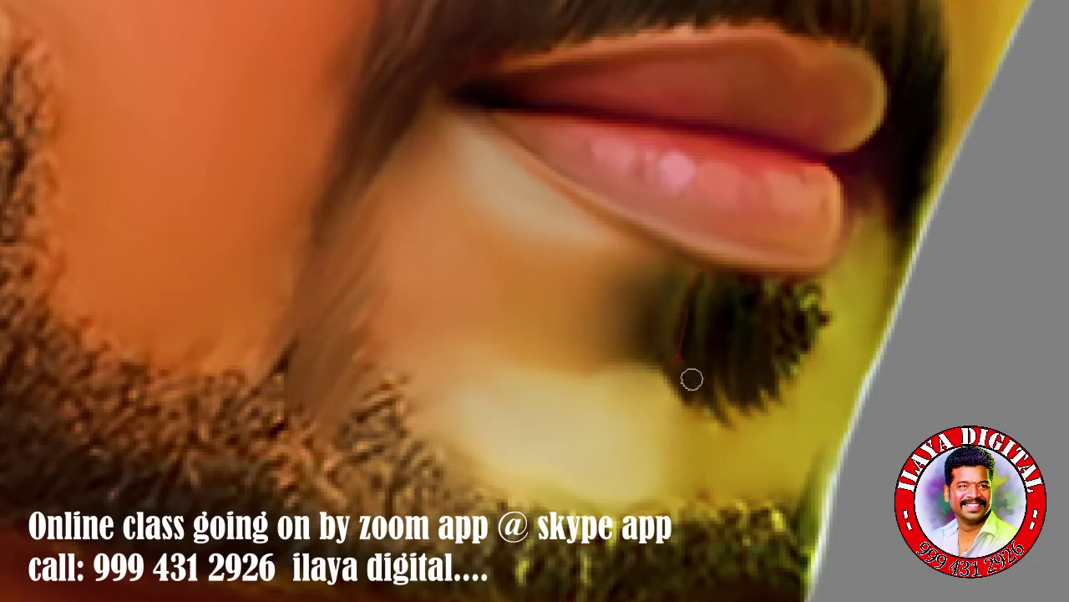
left_click_drag(736, 356, 773, 338)
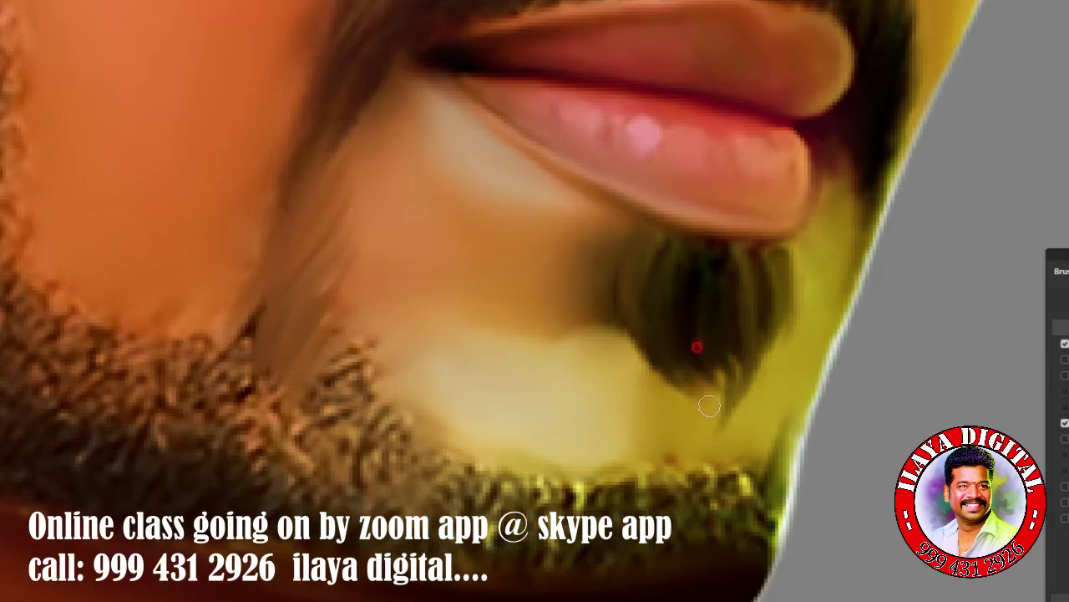
left_click_drag(662, 308, 643, 367)
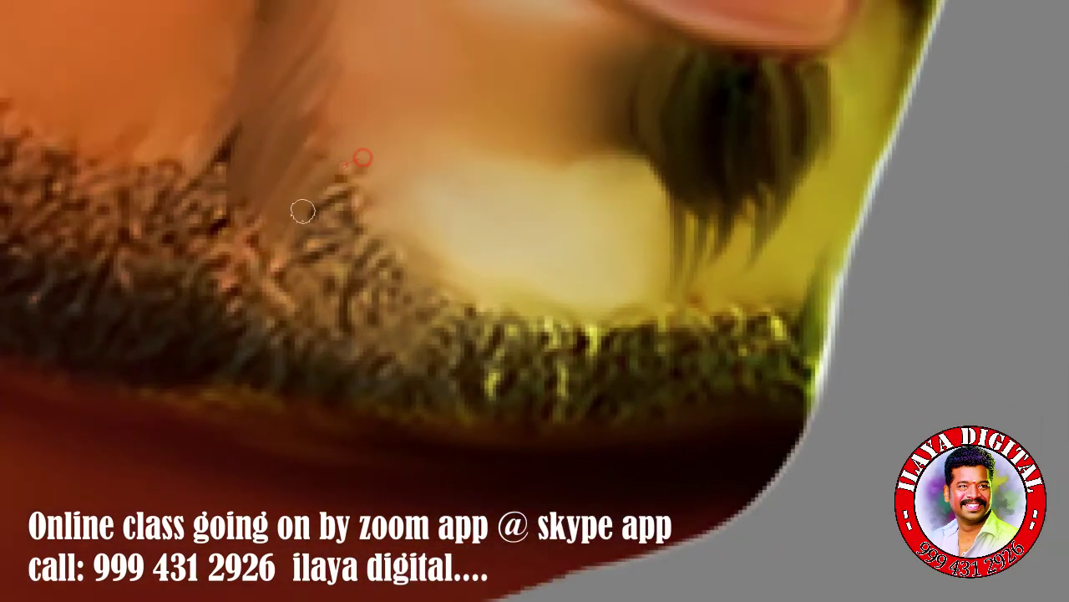
mouse_move(325, 217)
left_mouse_down()
mouse_move(384, 195)
mouse_move(361, 281)
left_mouse_up()
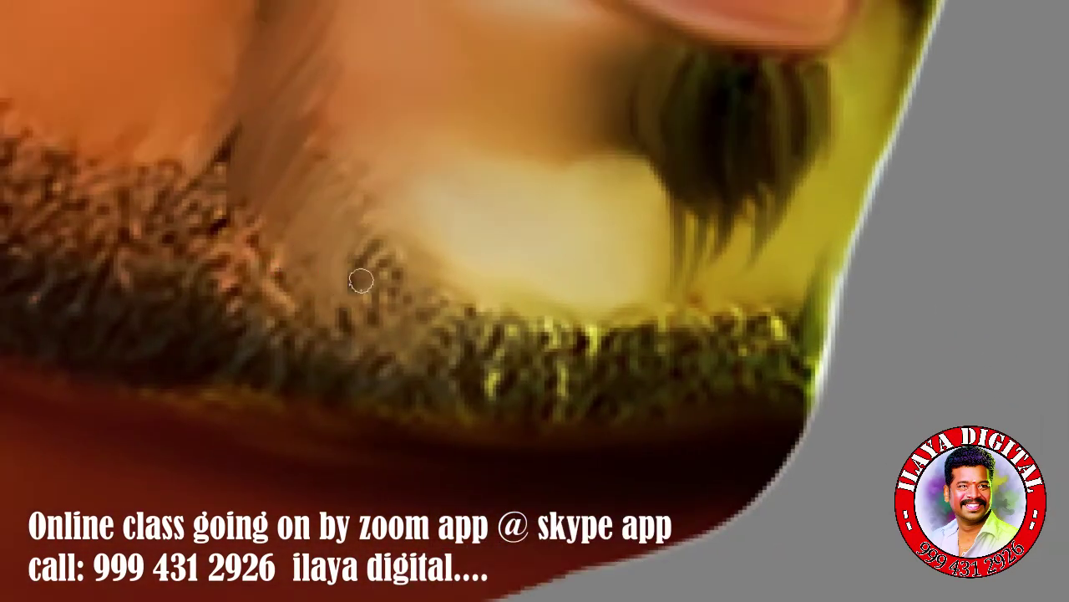
left_click(19, 448)
left_click(693, 323)
left_click(441, 271)
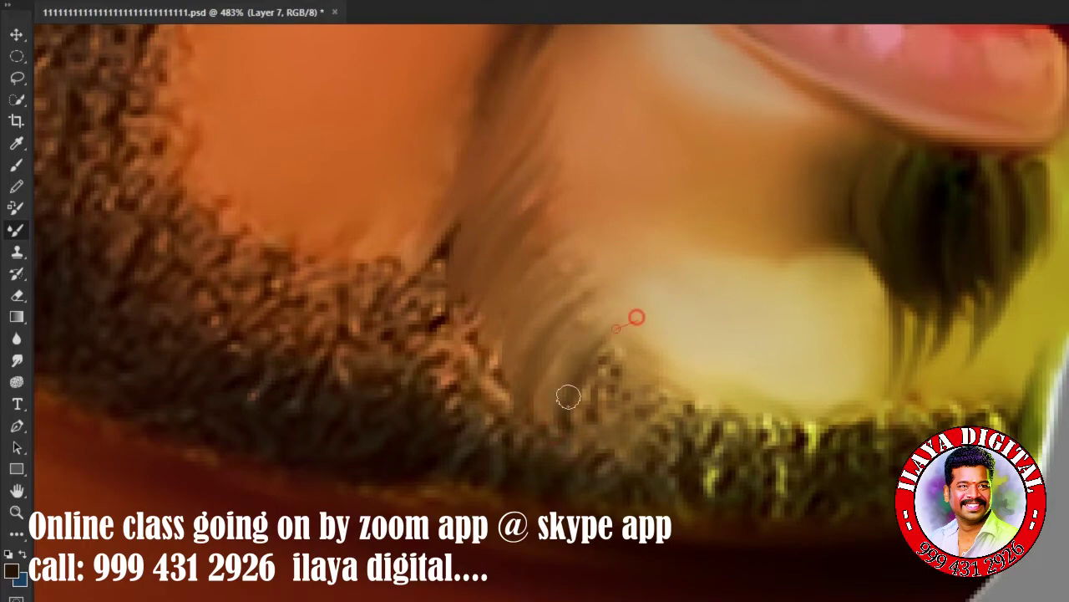
key("ctrl+z")
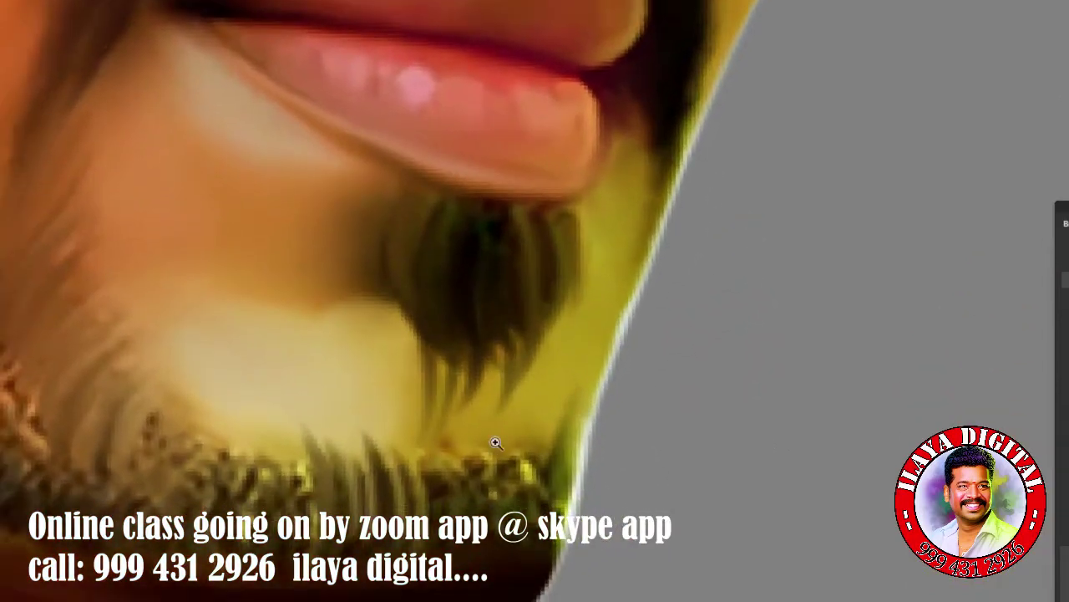
Zoom in on the chin beard and pull curved hair strands down into it.
mouse_move(496, 443)
left_mouse_down()
mouse_move(745, 326)
mouse_move(718, 323)
left_mouse_up()
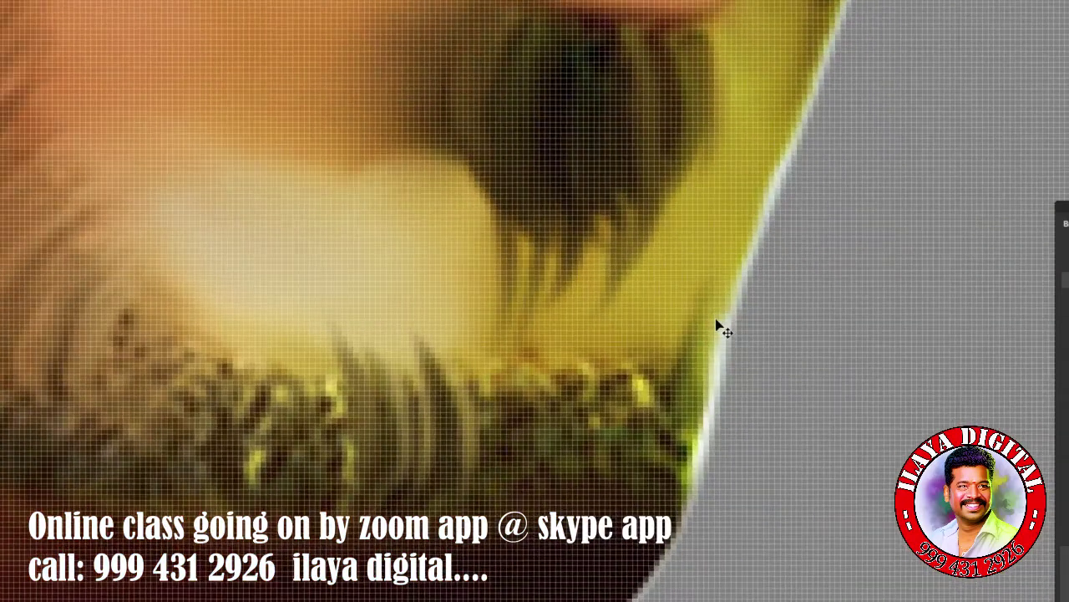
scroll(592, 339, "down", 2)
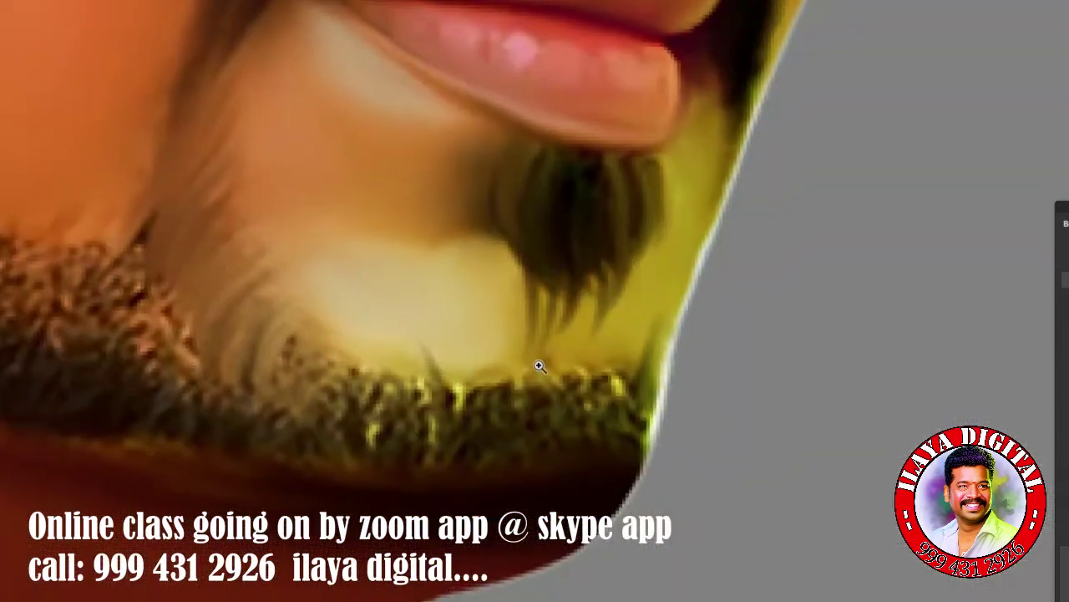
scroll(401, 367, "up", 1)
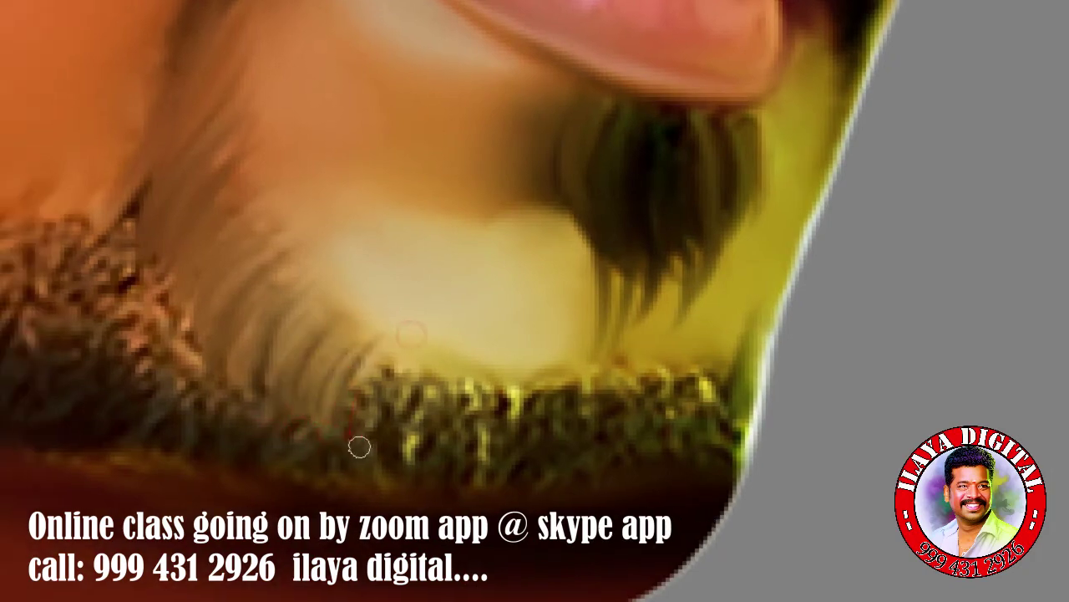
left_click_drag(359, 446, 451, 339)
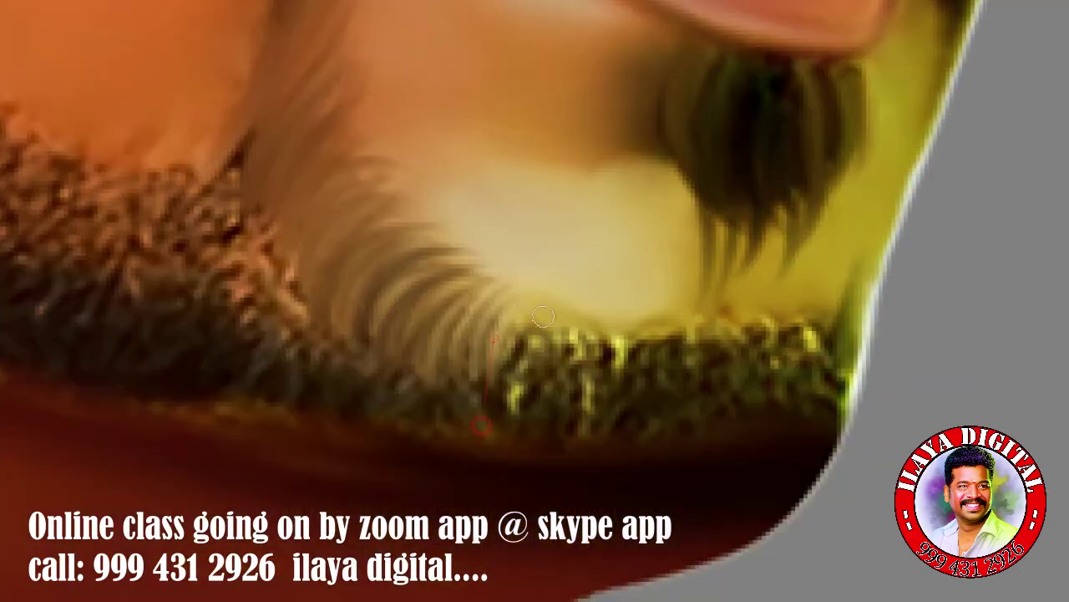
mouse_move(558, 294)
left_mouse_down()
mouse_move(547, 409)
mouse_move(551, 401)
left_mouse_up()
left_click_drag(549, 317, 560, 422)
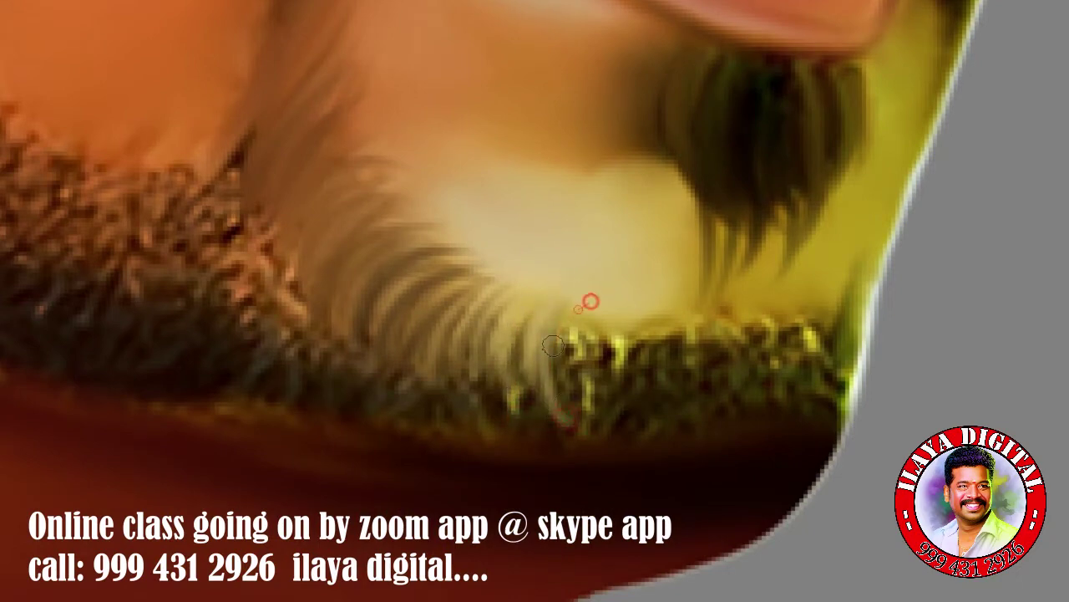
left_click_drag(590, 301, 576, 418)
mouse_move(577, 318)
left_mouse_down()
mouse_move(581, 406)
mouse_move(601, 422)
left_mouse_up()
mouse_move(632, 308)
left_mouse_down()
mouse_move(618, 418)
mouse_move(644, 378)
left_mouse_up()
Blend darker strands across the beard's right side, lower edge and below the goatee.
left_click_drag(468, 289, 484, 378)
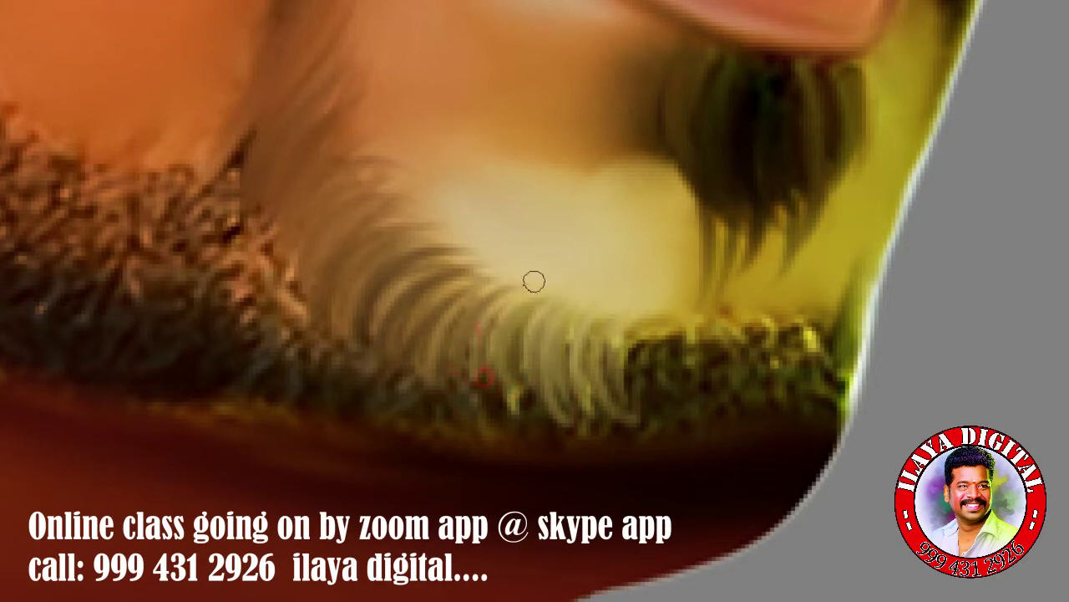
left_click_drag(655, 302, 678, 398)
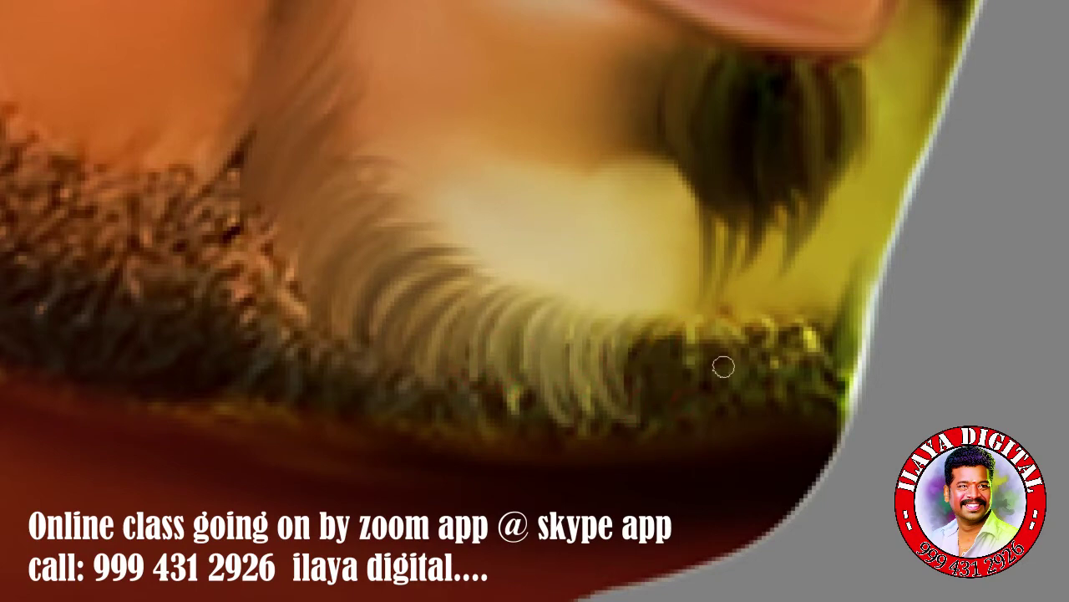
left_click_drag(608, 316, 632, 423)
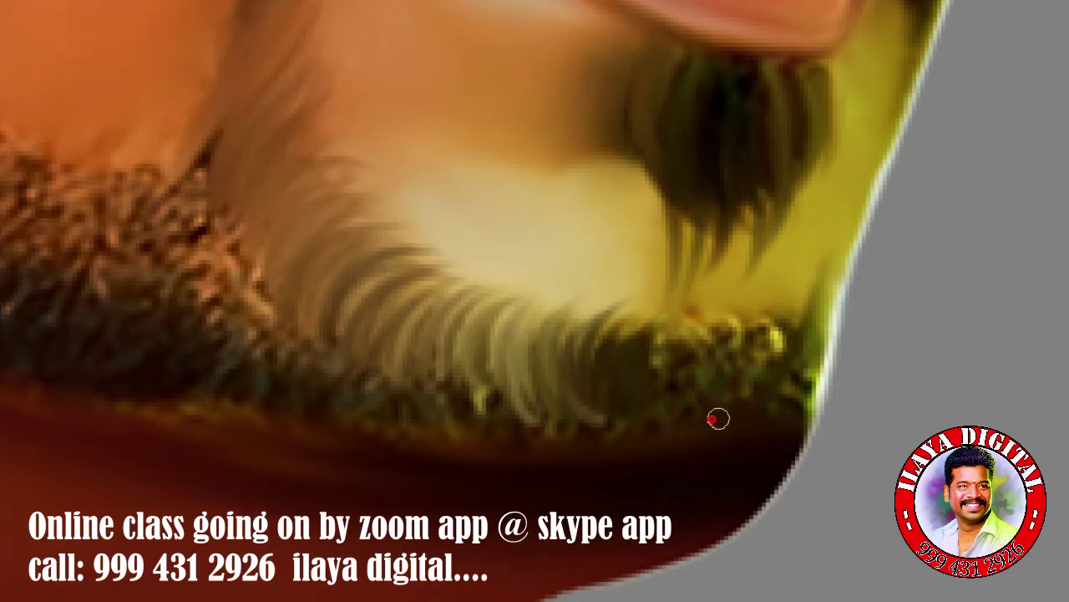
left_click_drag(761, 305, 752, 415)
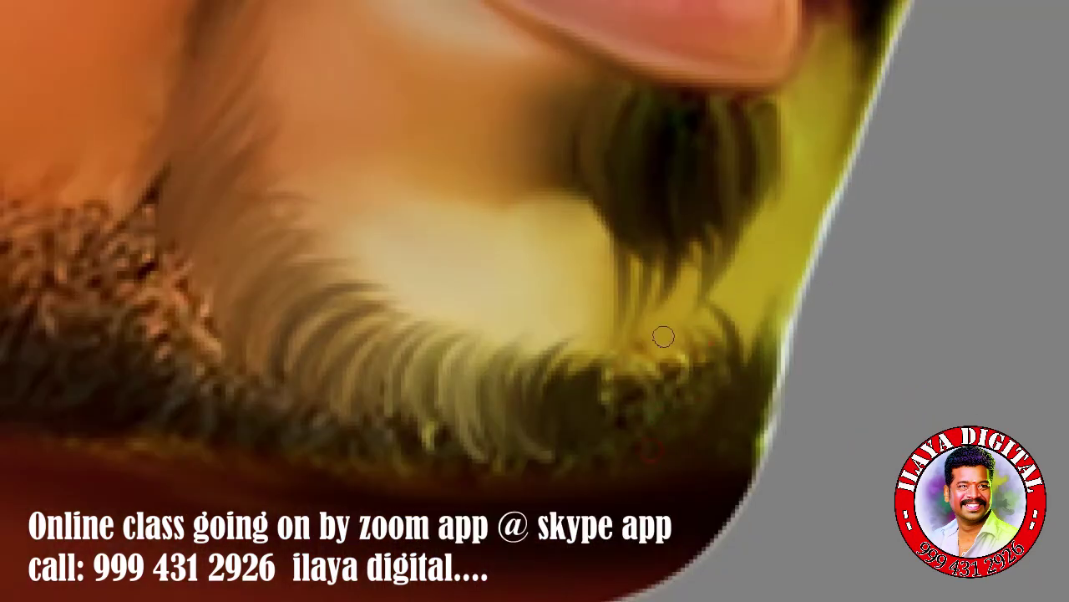
mouse_move(719, 309)
left_mouse_down()
mouse_move(703, 408)
mouse_move(789, 180)
mouse_move(721, 389)
left_mouse_up()
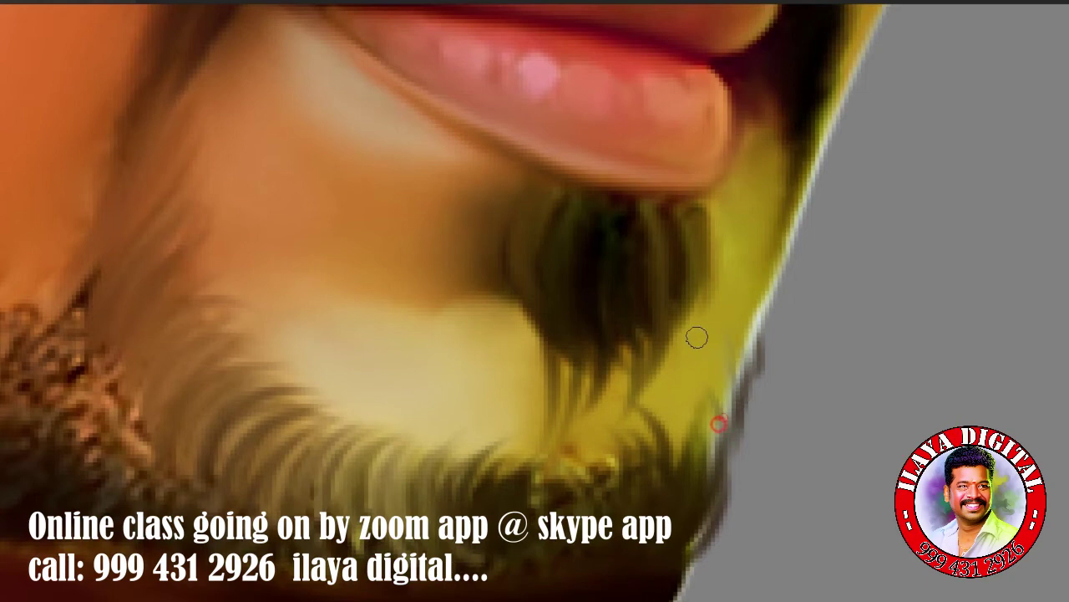
left_click_drag(697, 336, 623, 314)
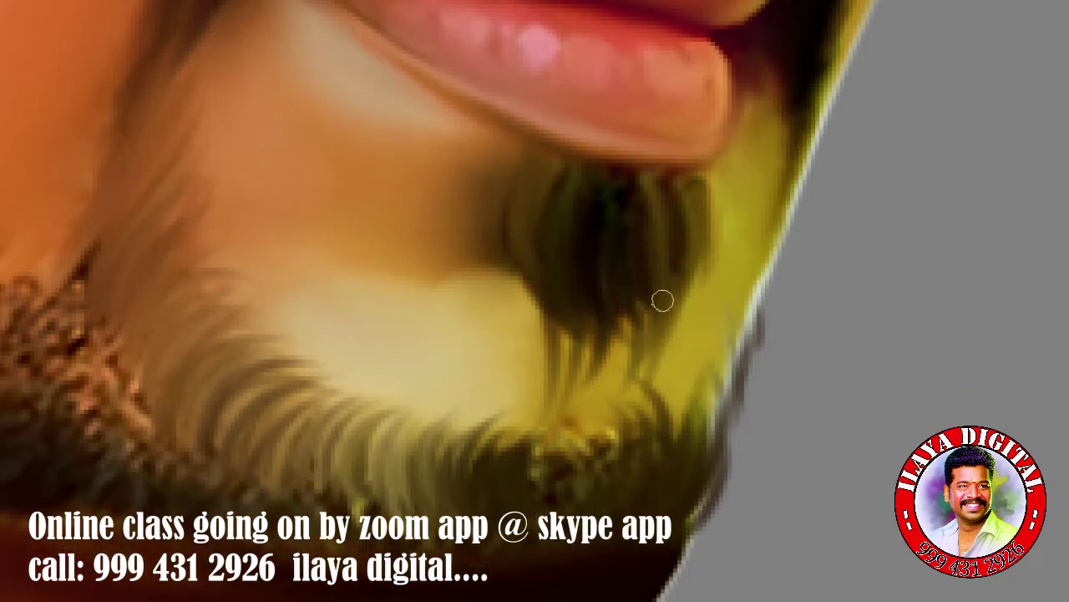
left_click_drag(539, 335, 532, 415)
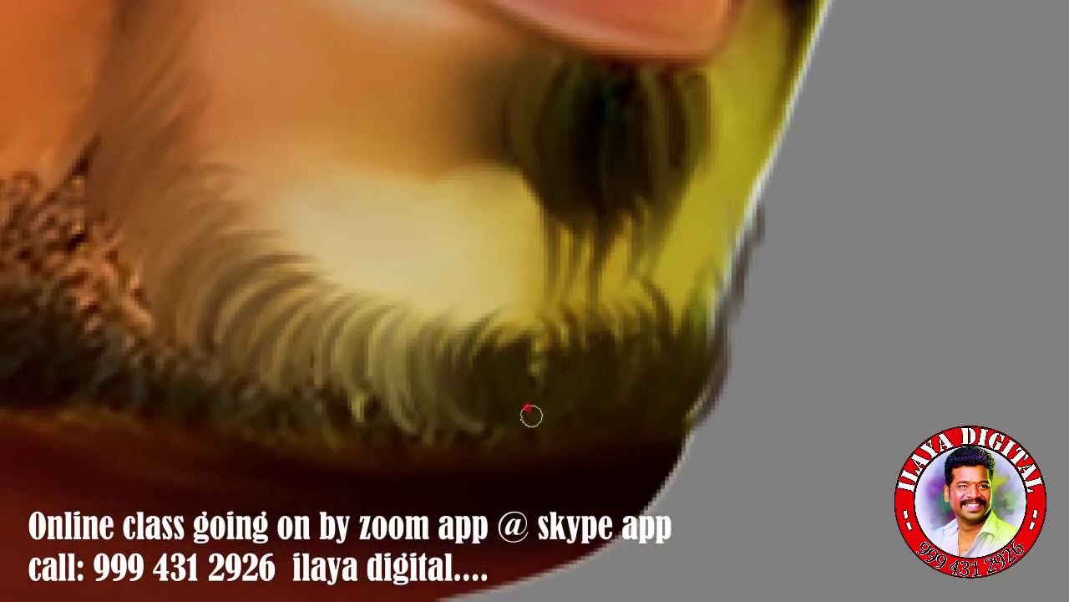
mouse_move(470, 429)
left_mouse_down()
mouse_move(607, 324)
mouse_move(641, 425)
mouse_move(636, 220)
left_mouse_up()
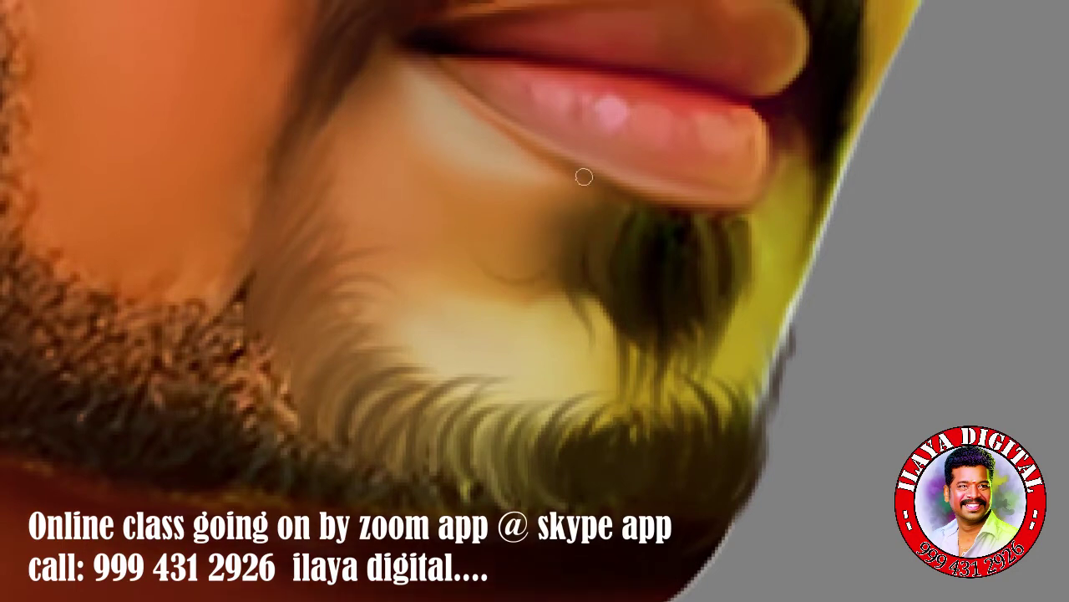
scroll(681, 289, "down", 1)
scroll(677, 284, "down", 2)
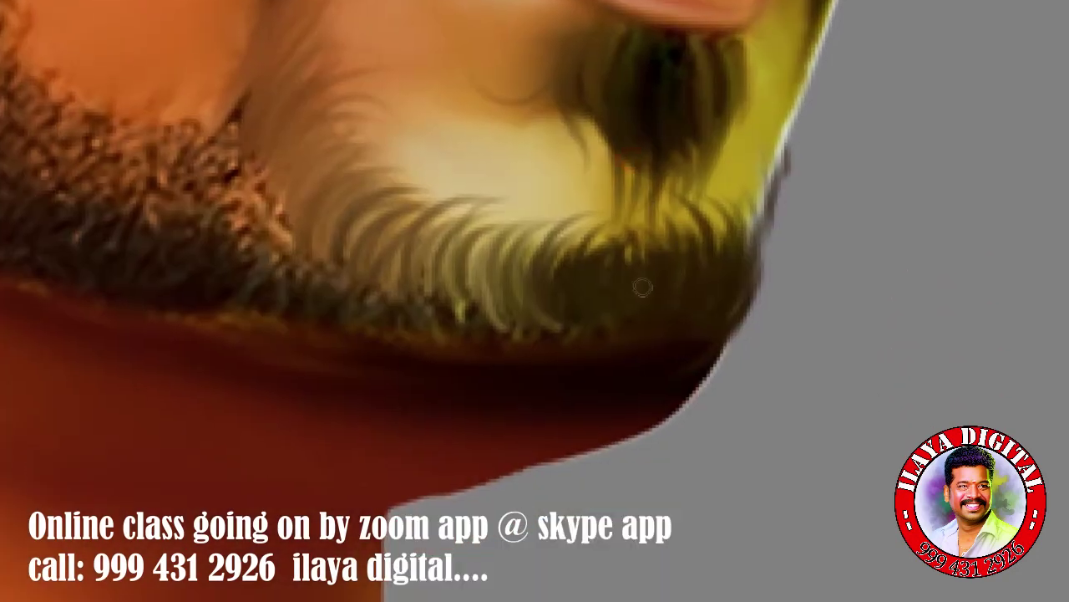
left_click_drag(621, 249, 585, 270)
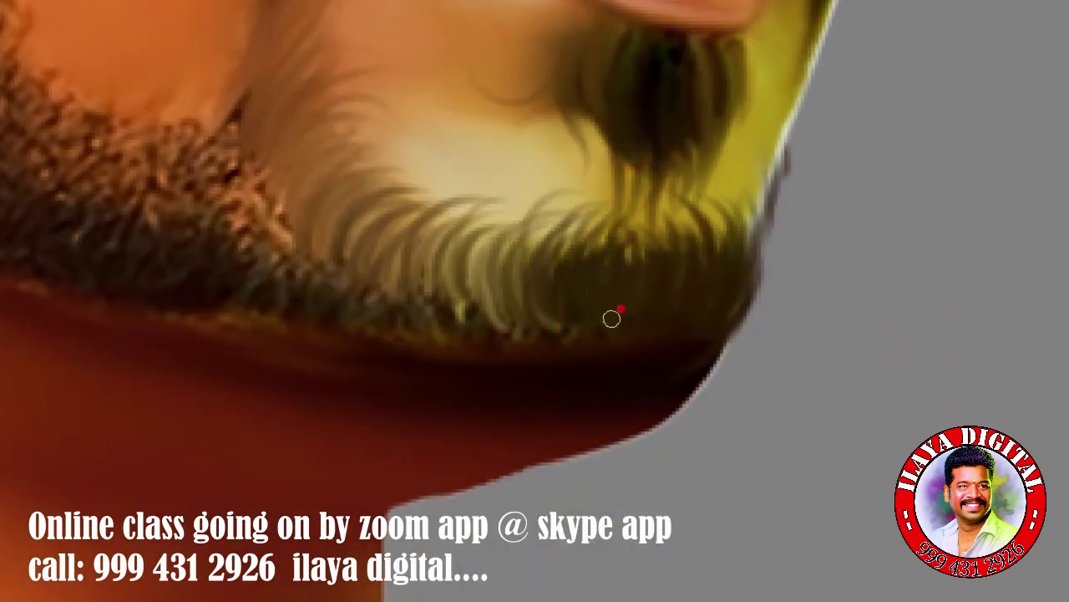
Smudge the beard's left edge, middle and right side into flowing streaks.
left_click_drag(672, 227, 593, 239)
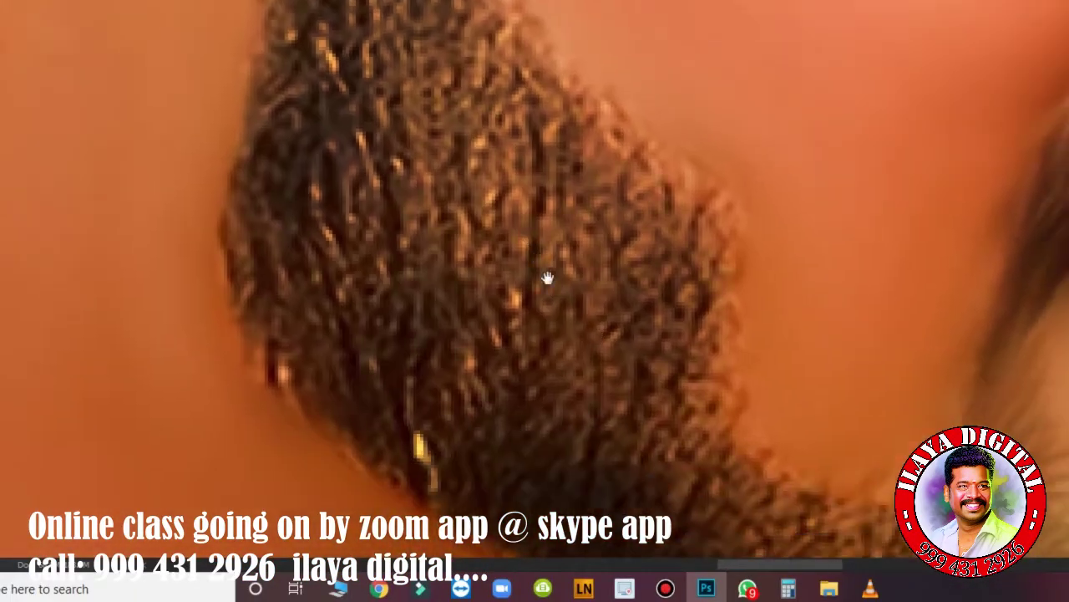
left_click_drag(408, 258, 377, 205)
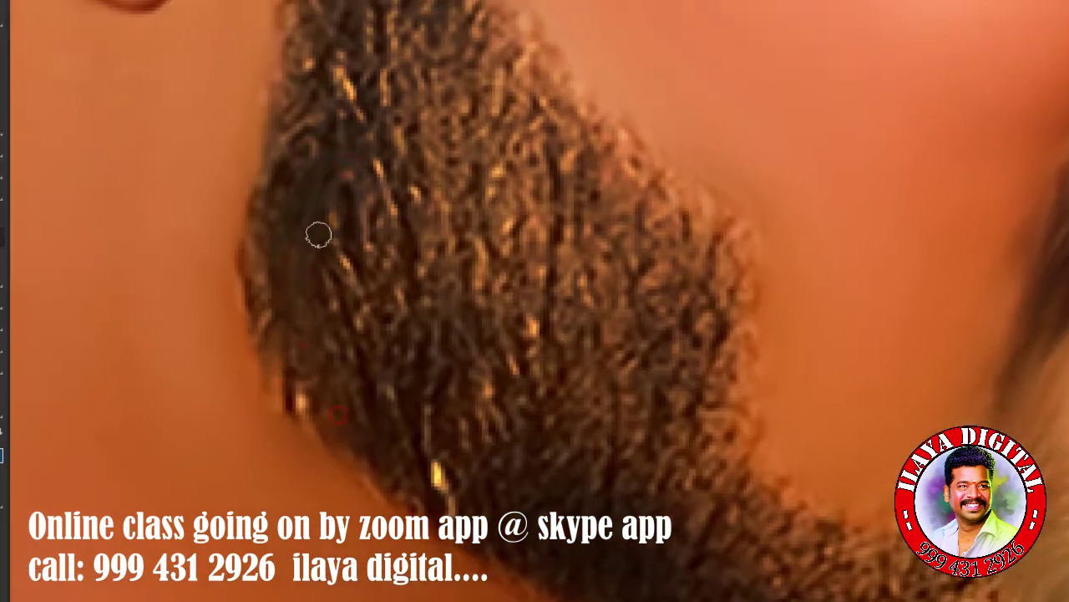
mouse_move(318, 235)
left_mouse_down()
mouse_move(339, 258)
mouse_move(362, 382)
mouse_move(377, 276)
mouse_move(431, 378)
left_mouse_up()
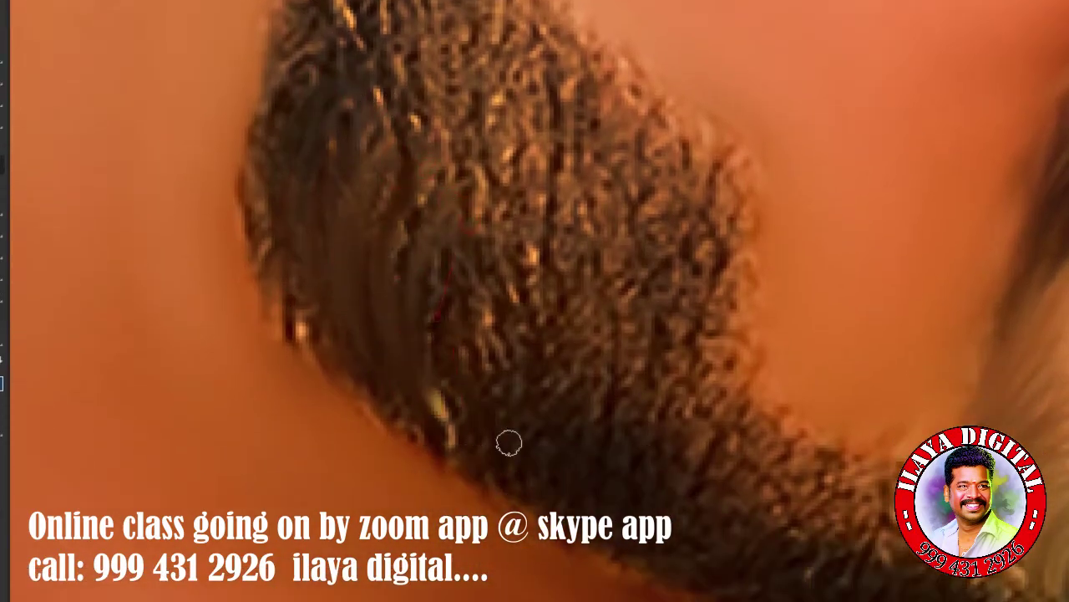
left_click_drag(509, 443, 560, 252)
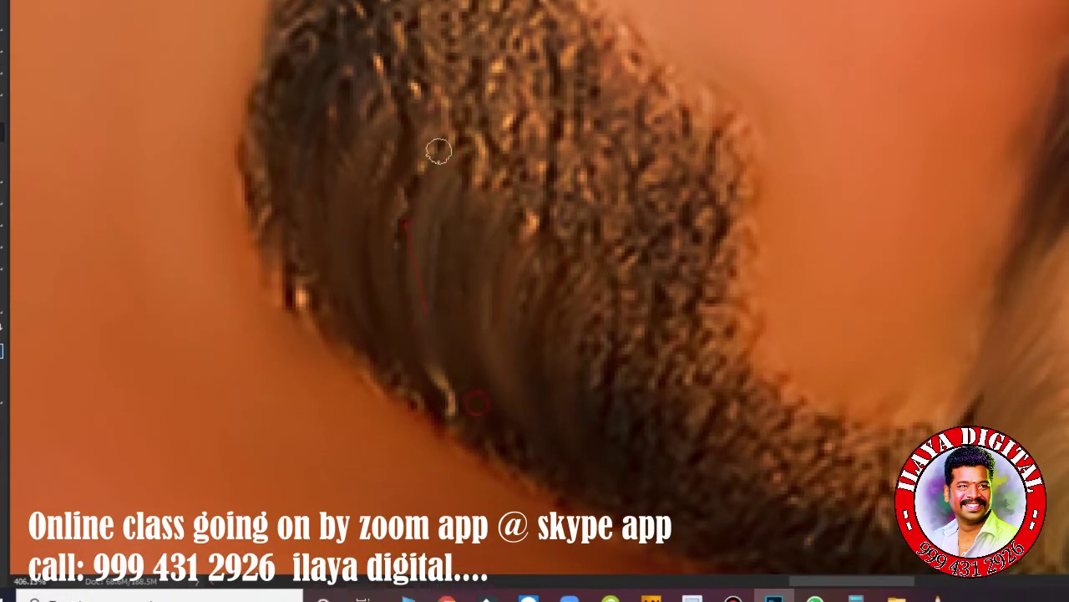
left_click_drag(440, 148, 398, 339)
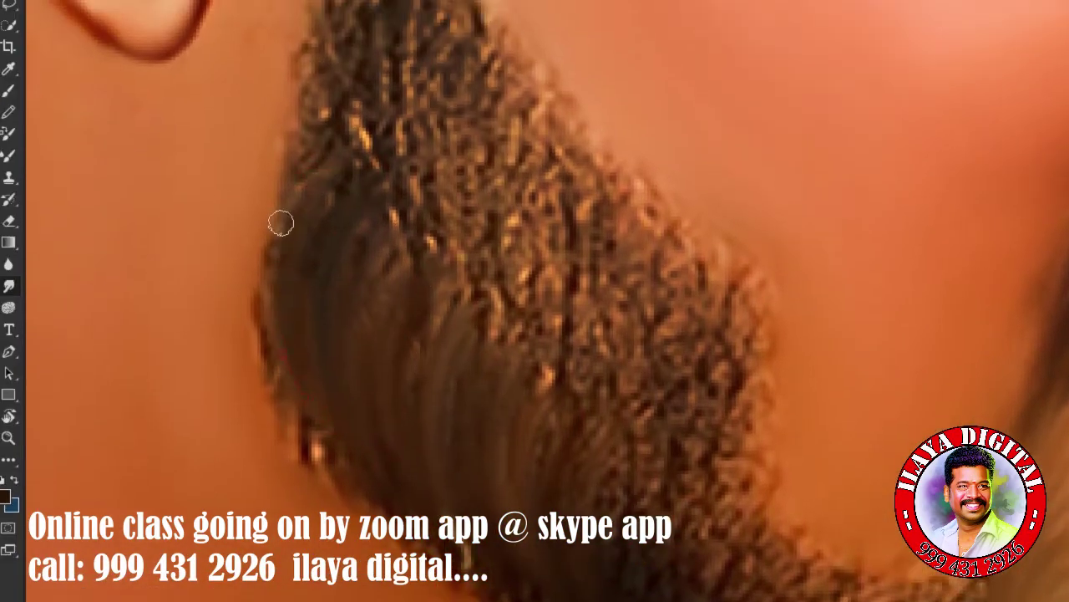
mouse_move(280, 223)
left_mouse_down()
mouse_move(333, 449)
mouse_move(505, 277)
left_mouse_up()
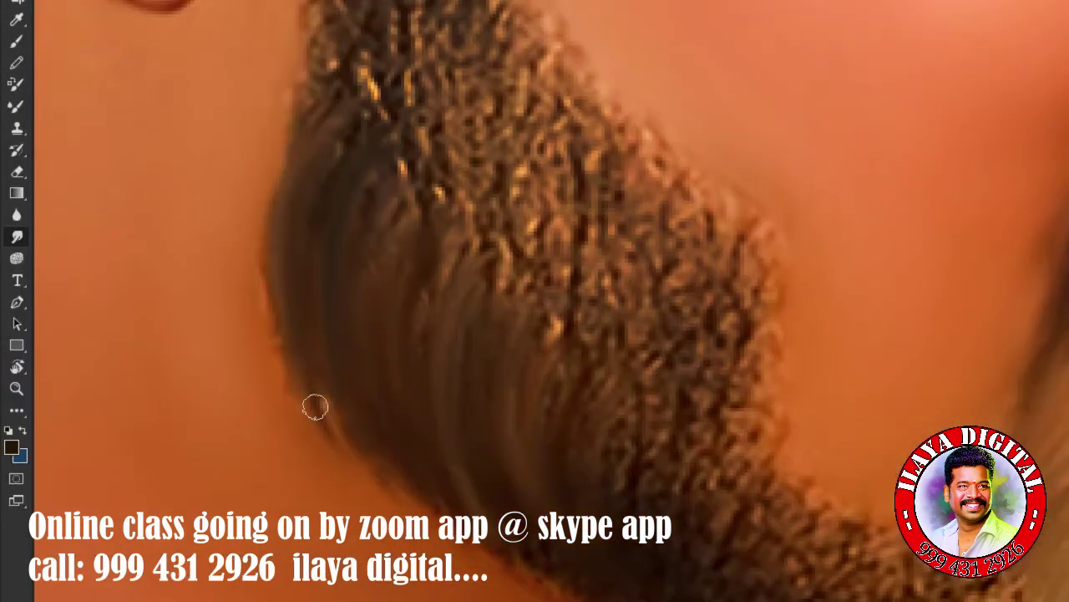
left_click_drag(441, 340, 450, 412)
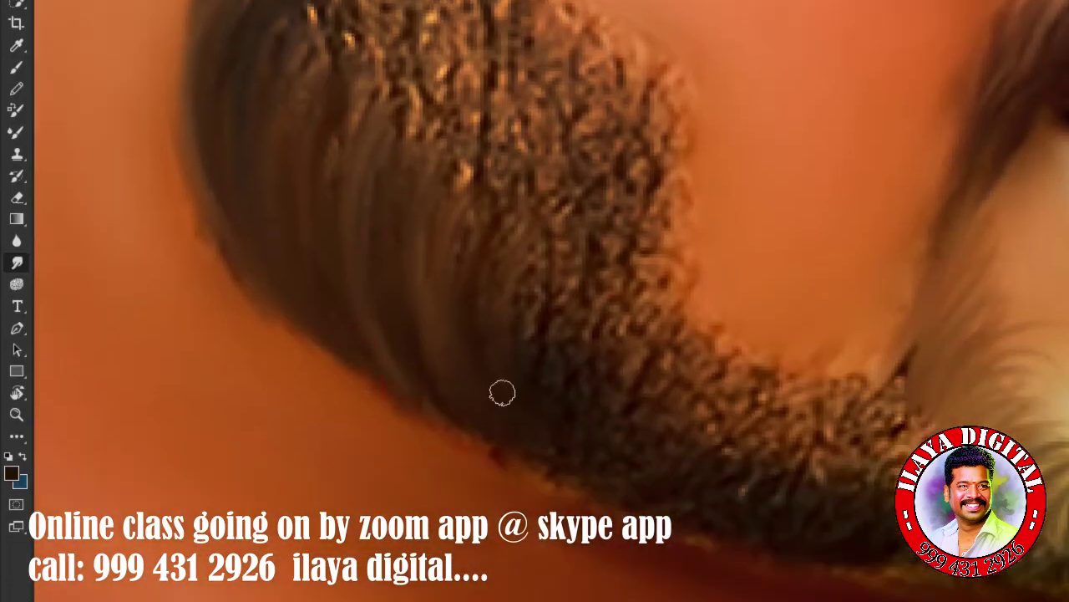
left_click_drag(501, 389, 622, 432)
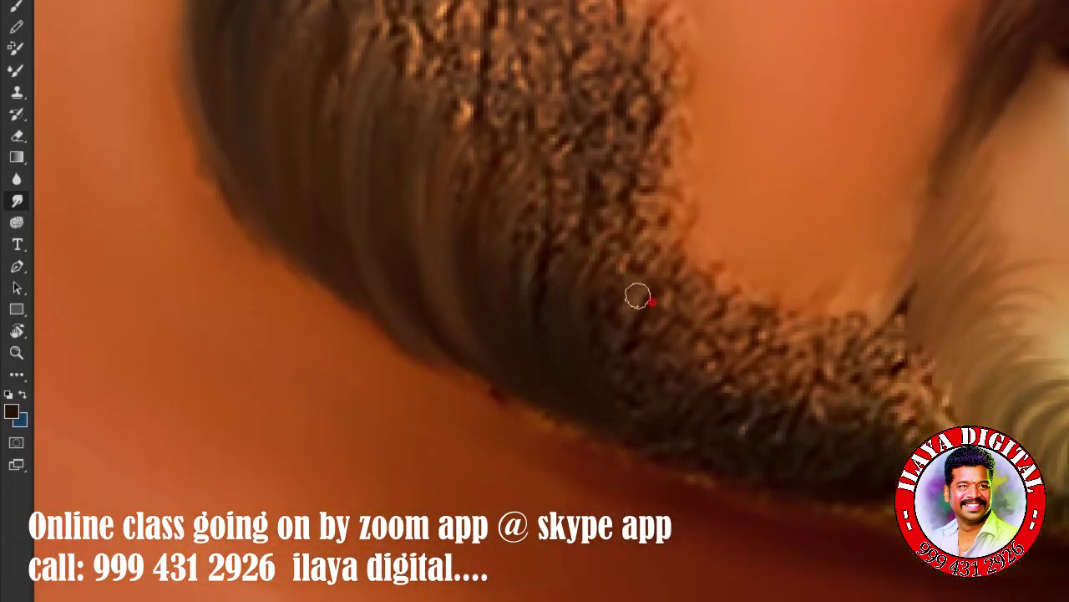
left_click_drag(727, 422, 792, 432)
left_click_drag(798, 380, 682, 322)
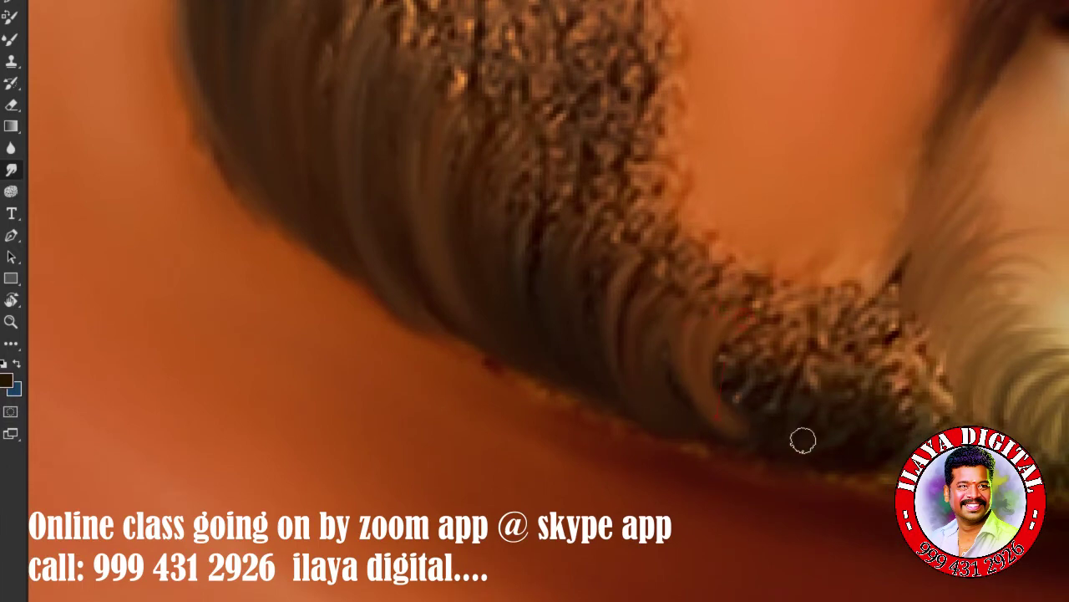
mouse_move(803, 440)
left_mouse_down()
mouse_move(747, 310)
mouse_move(799, 375)
mouse_move(749, 446)
mouse_move(733, 367)
left_mouse_up()
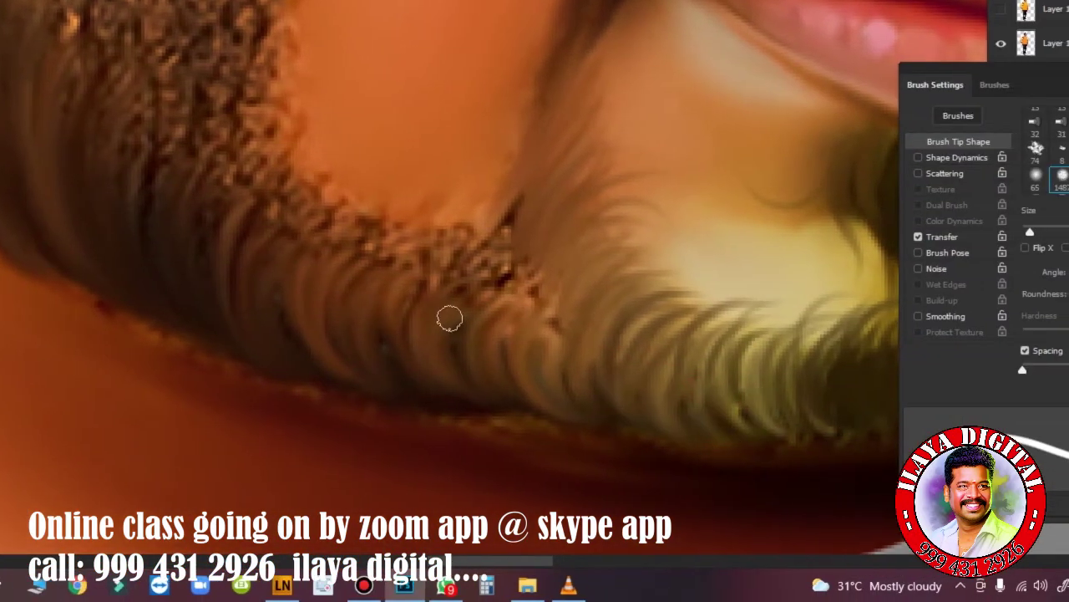
Remove a stray bright highlight and darken strands along the beard's lower edge.
scroll(449, 318, "up", 3)
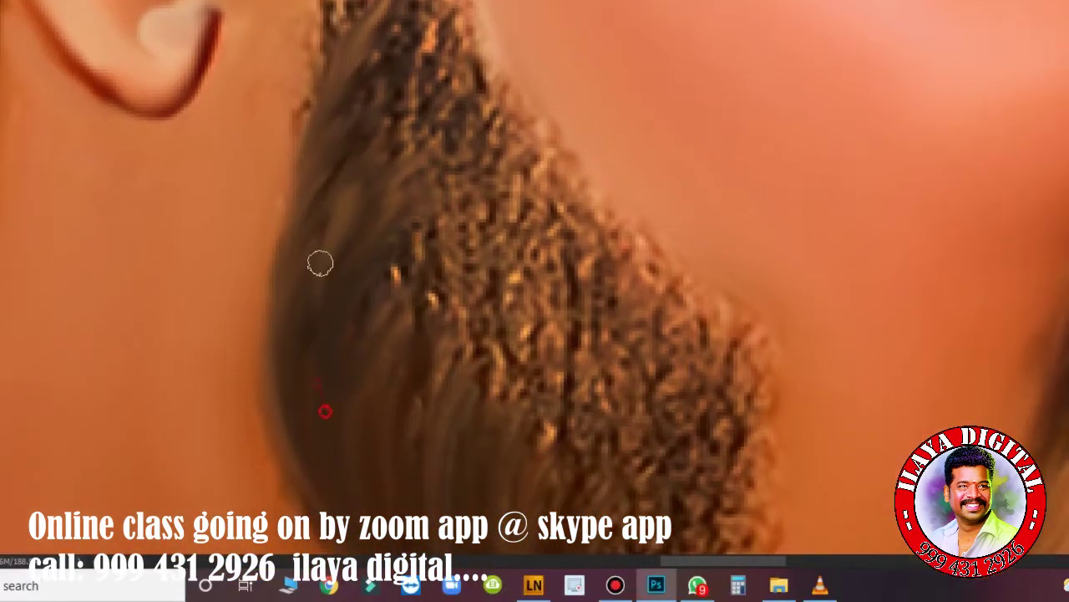
left_click(397, 273)
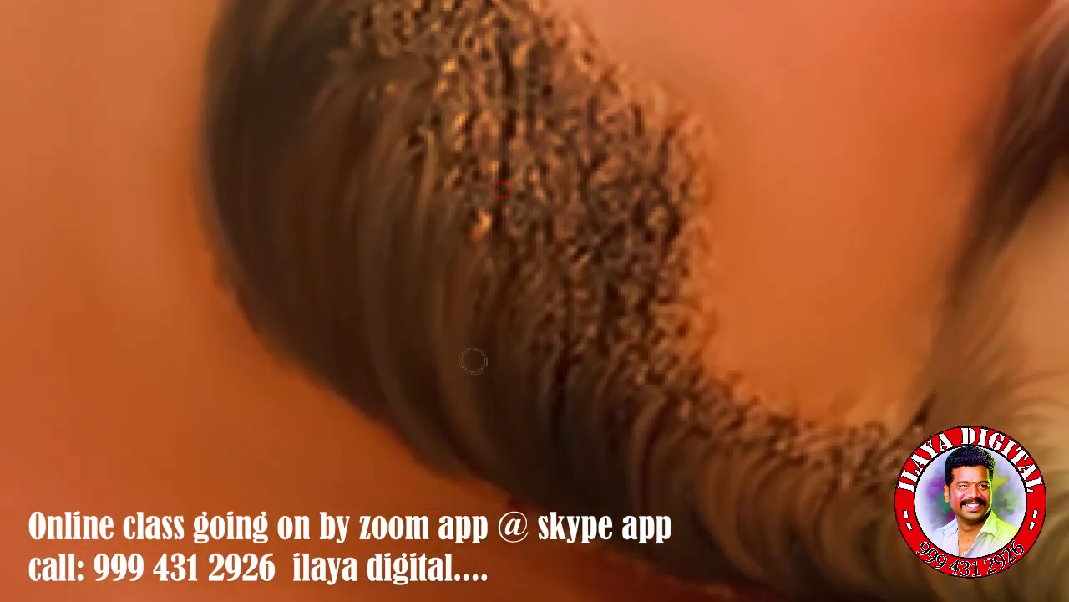
left_click(637, 441)
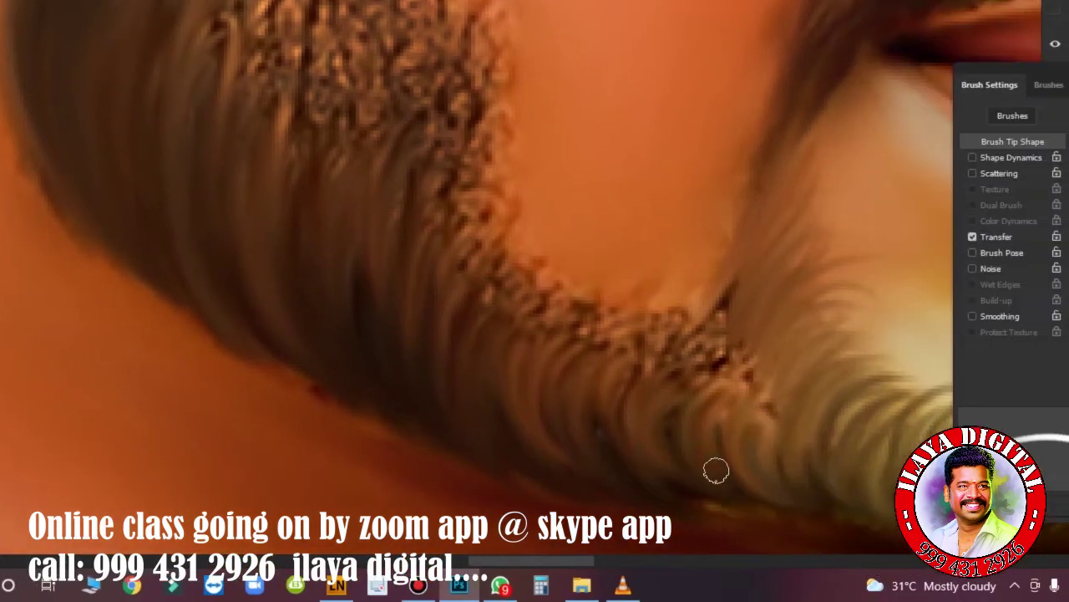
left_click(727, 484)
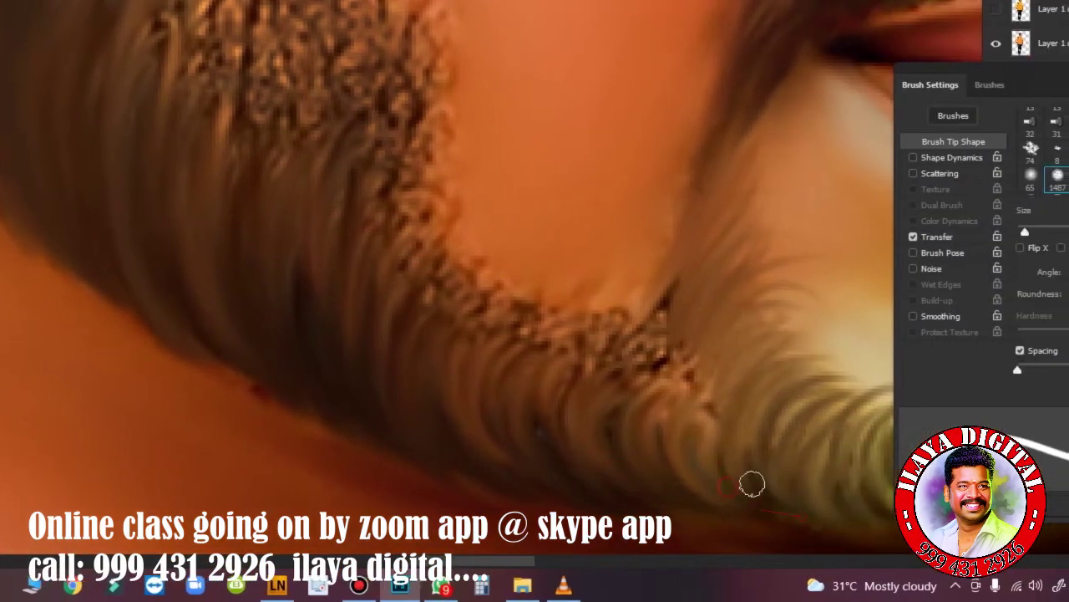
left_click(268, 263)
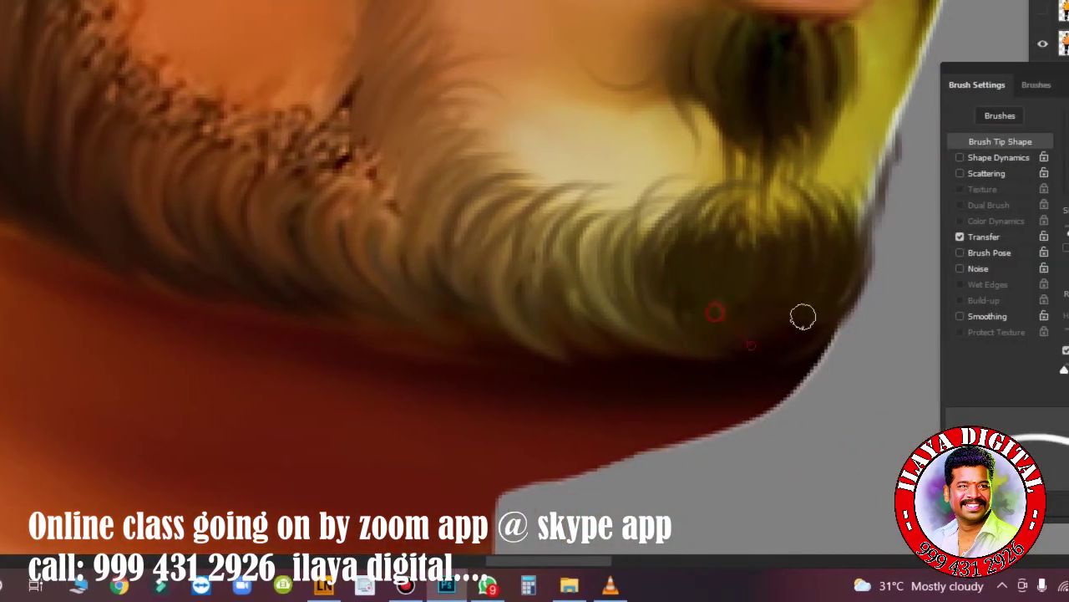
left_click(759, 320)
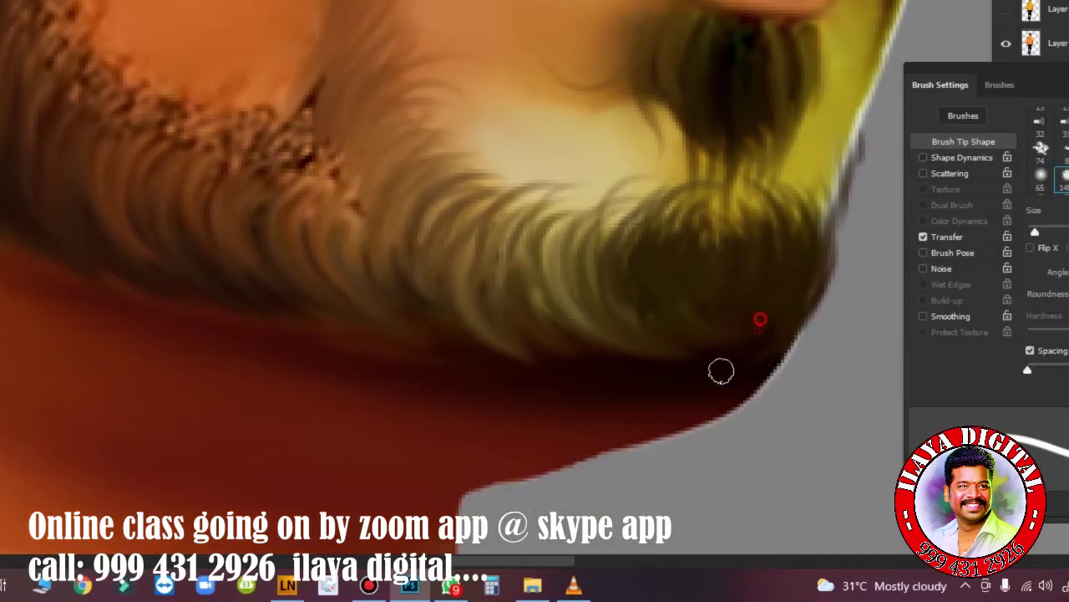
mouse_move(627, 332)
left_mouse_down()
mouse_move(661, 341)
mouse_move(585, 336)
mouse_move(465, 279)
left_mouse_up()
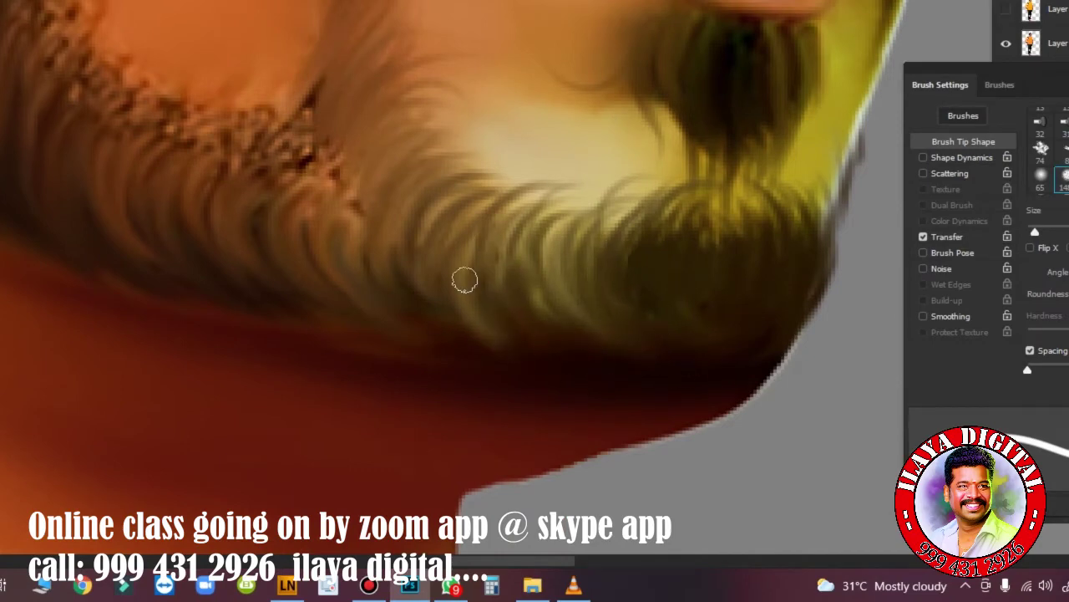
mouse_move(484, 237)
left_mouse_down()
mouse_move(456, 320)
mouse_move(359, 301)
left_mouse_up()
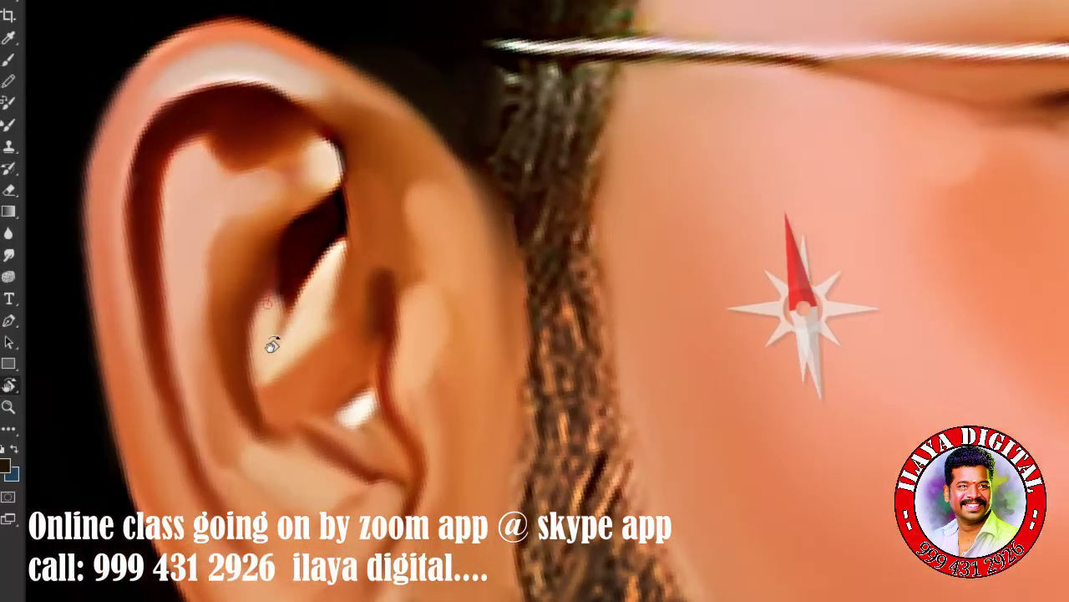
Rotate the canvas and choose a dark brown foreground colour.
left_click_drag(275, 341, 584, 269)
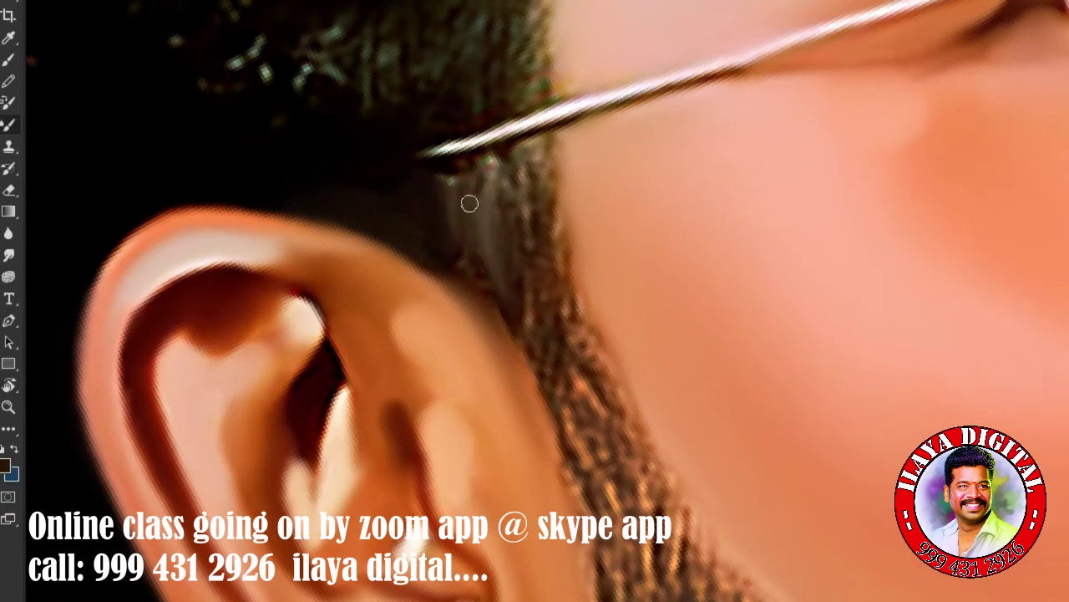
left_click(6, 467)
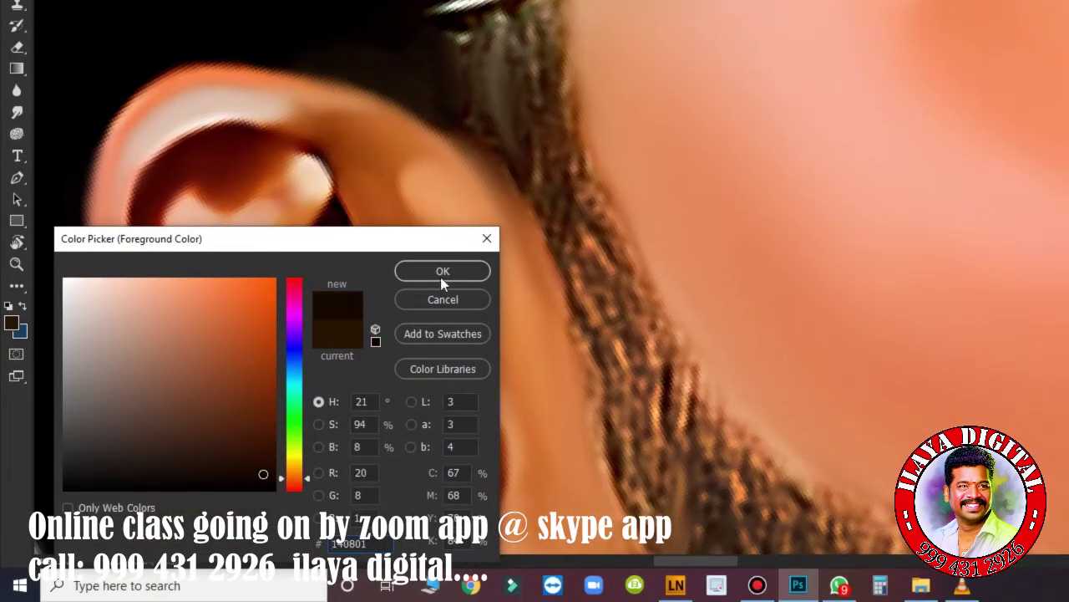
left_click(441, 274)
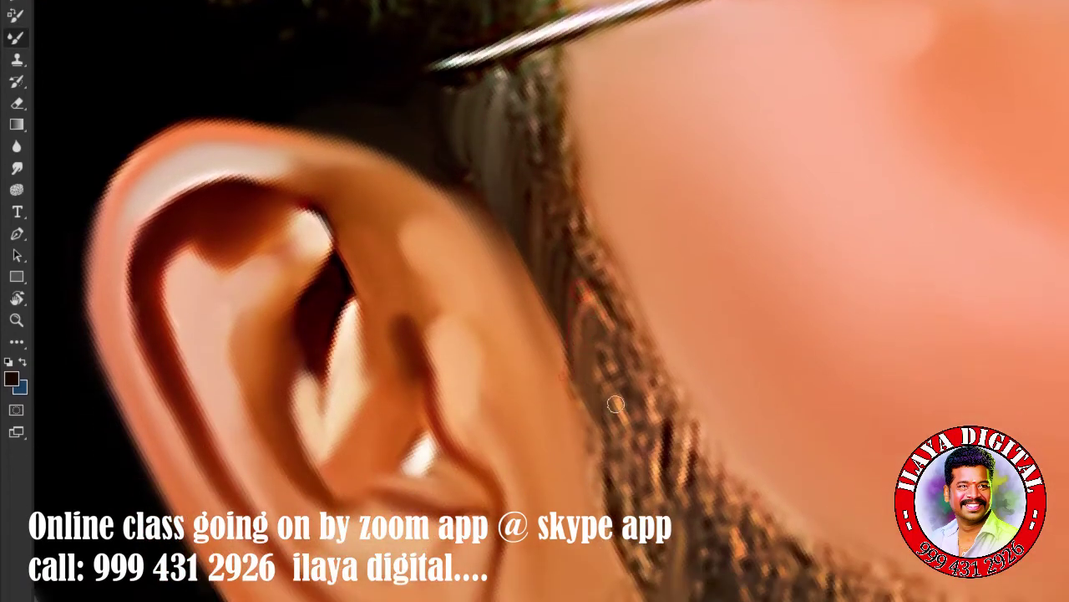
Paint strands along the sideburn edge from the glasses arm down toward the neck.
left_click_drag(549, 352, 604, 351)
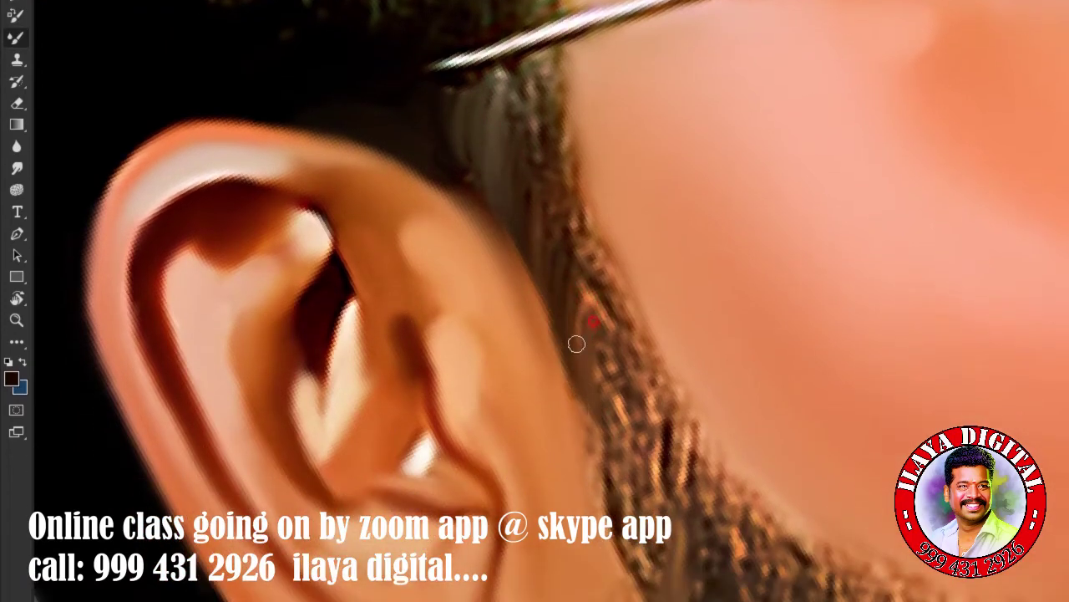
left_click_drag(512, 150, 499, 153)
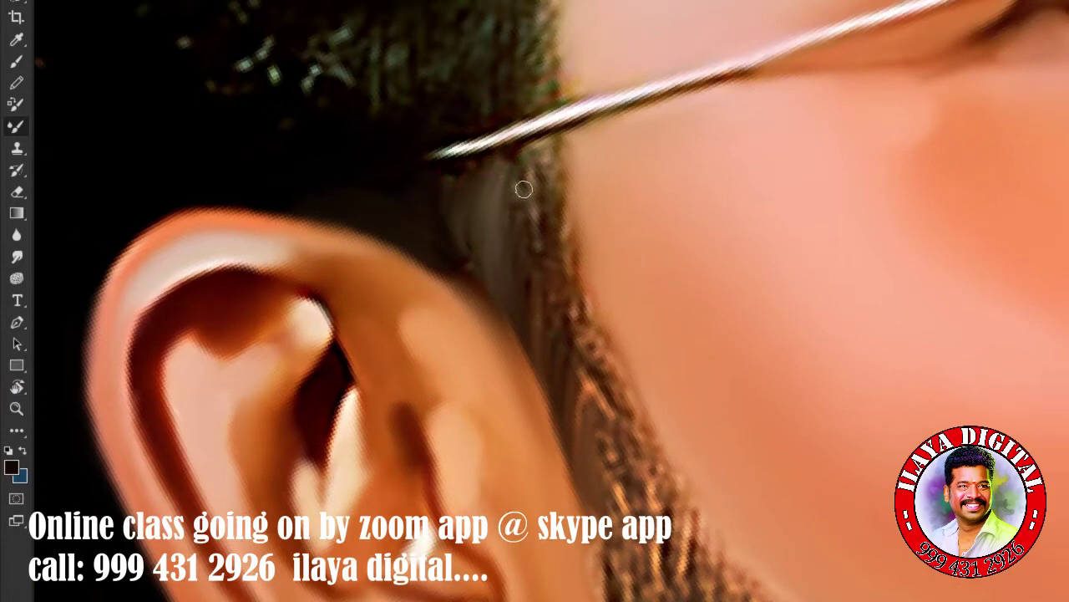
left_click_drag(566, 183, 555, 177)
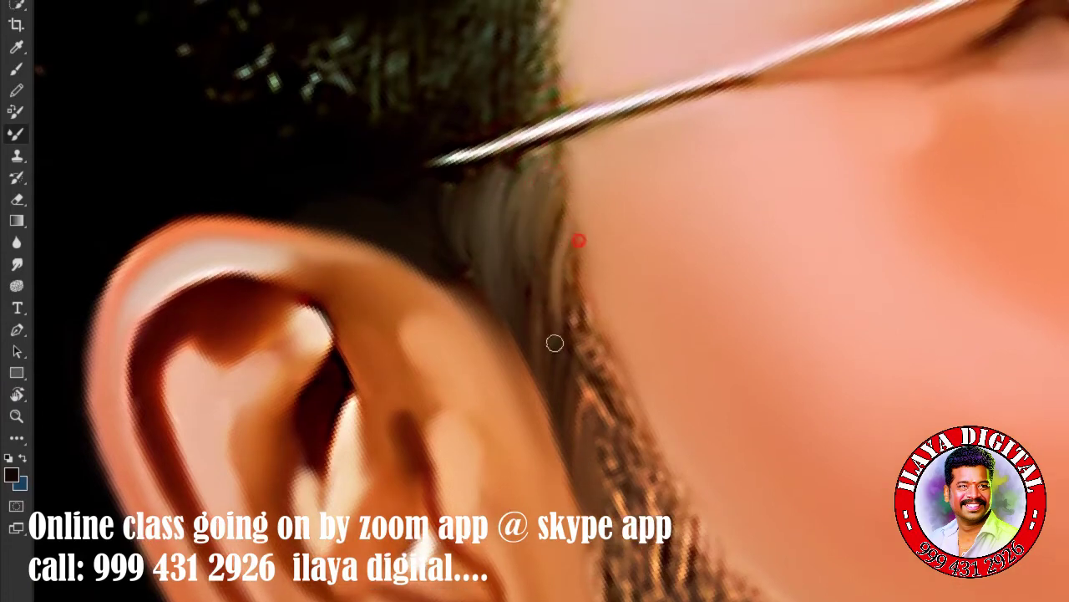
left_click_drag(555, 343, 580, 377)
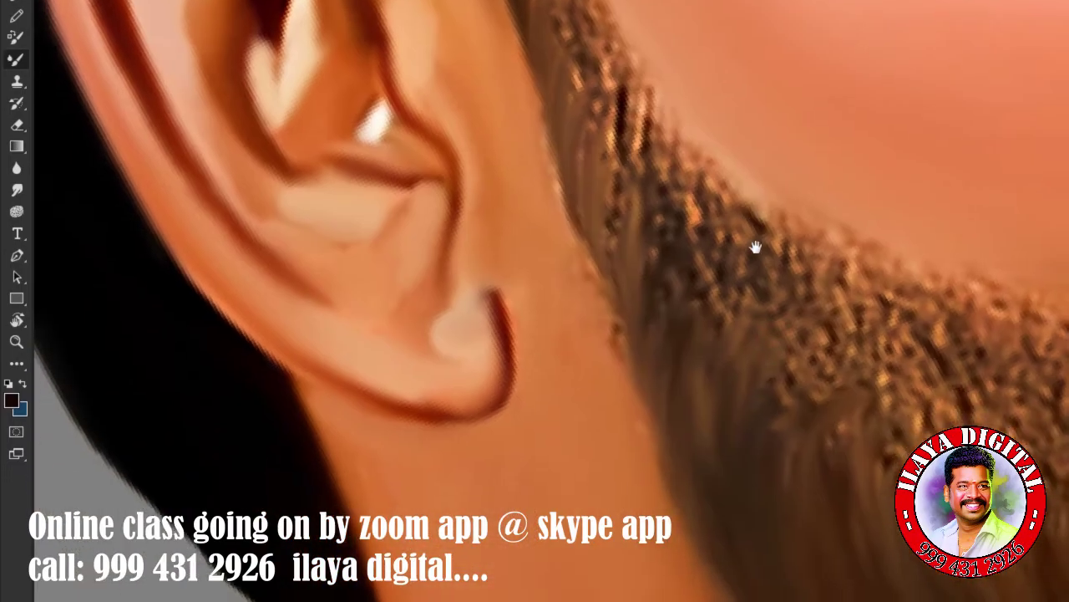
left_click_drag(580, 217, 627, 237)
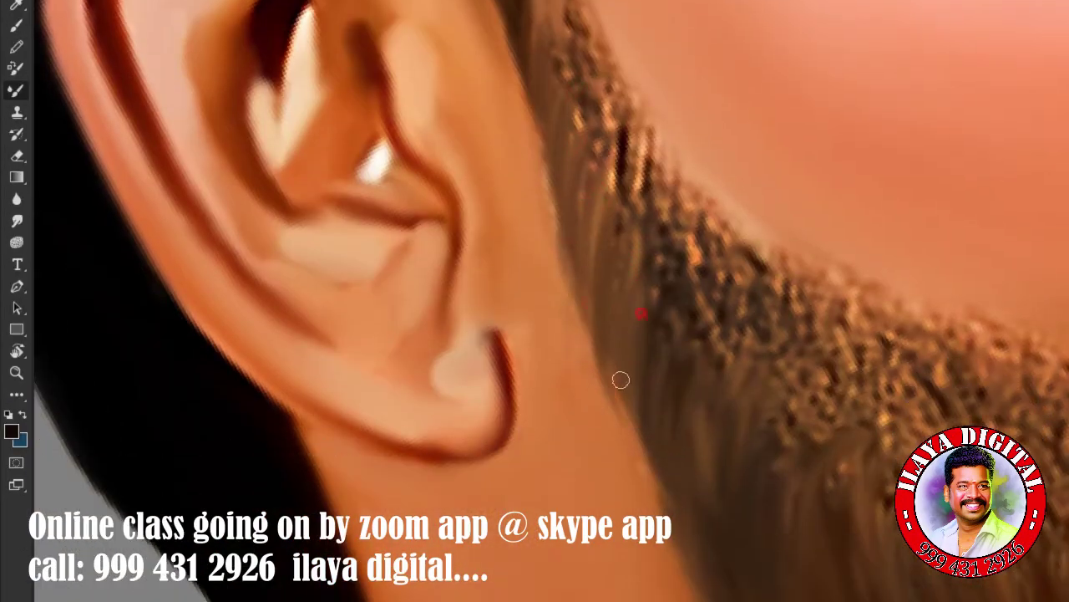
left_click_drag(618, 377, 746, 177)
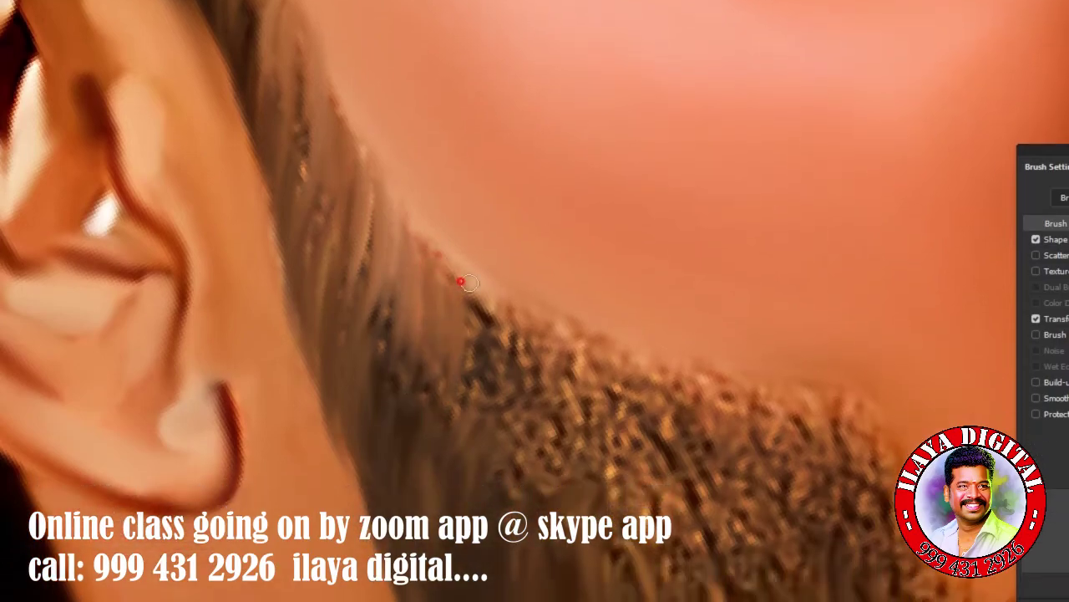
left_click_drag(467, 282, 480, 322)
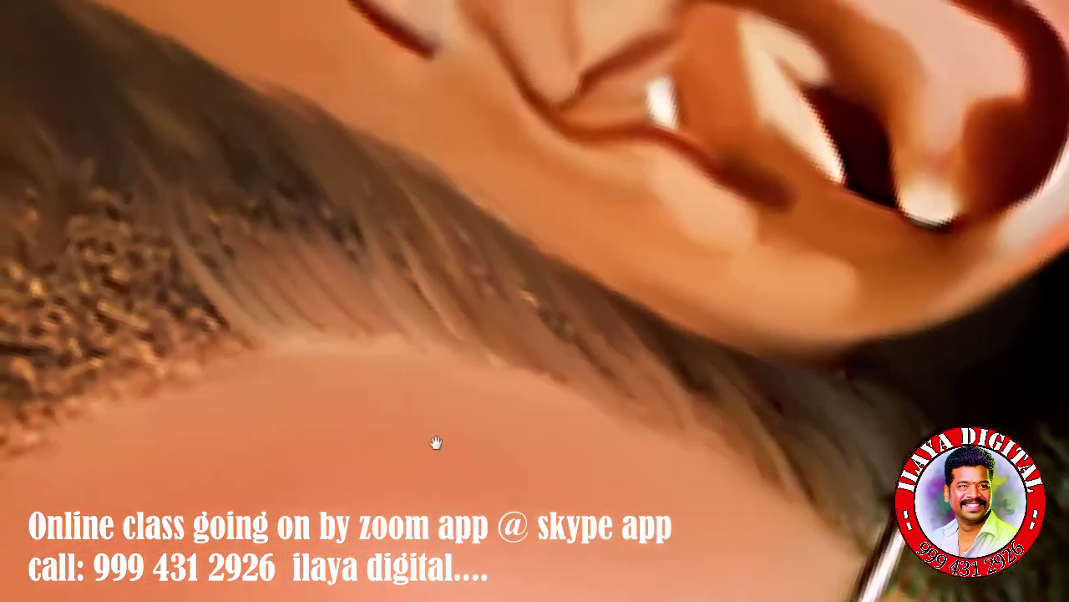
Pan to the hair edge under the ear and paint a smooth strand along it.
left_click_drag(435, 443, 431, 426)
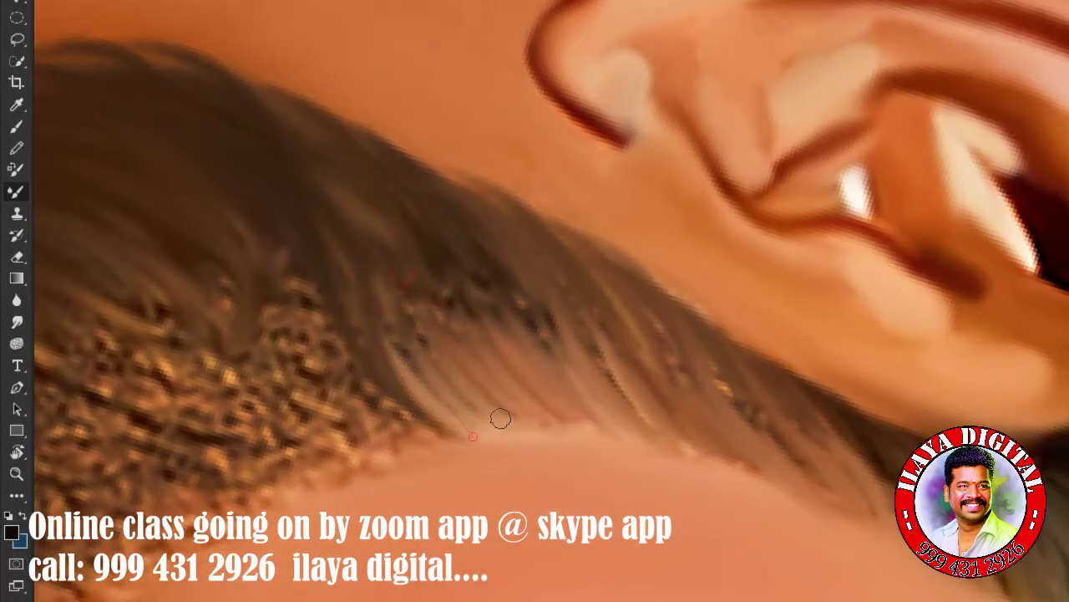
left_click_drag(443, 297, 554, 430)
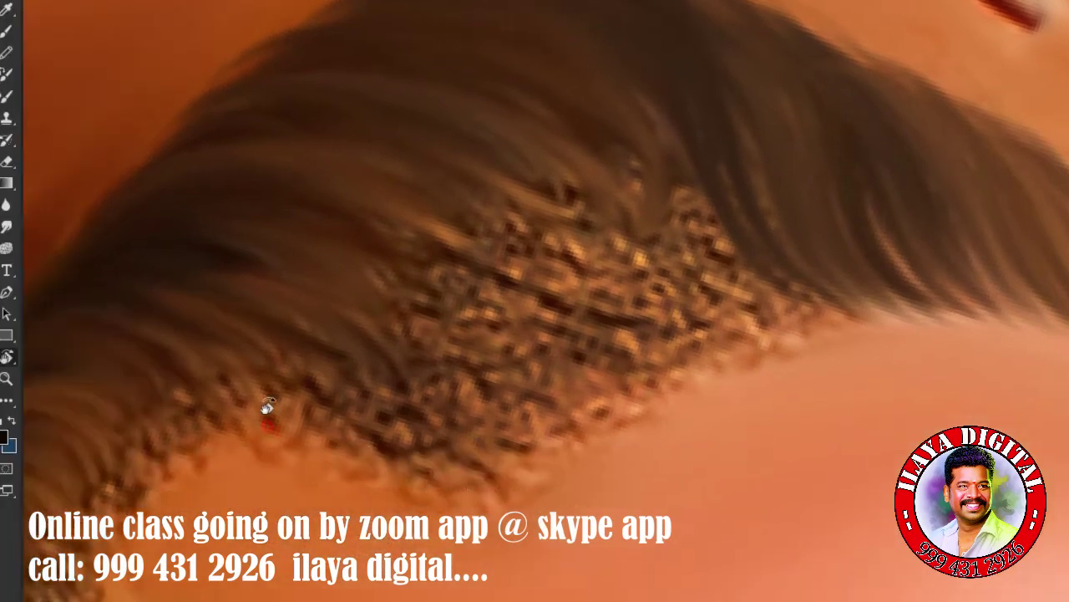
Rotate the view and cover the mottled hairline with brown strands.
left_click_drag(268, 409, 410, 201)
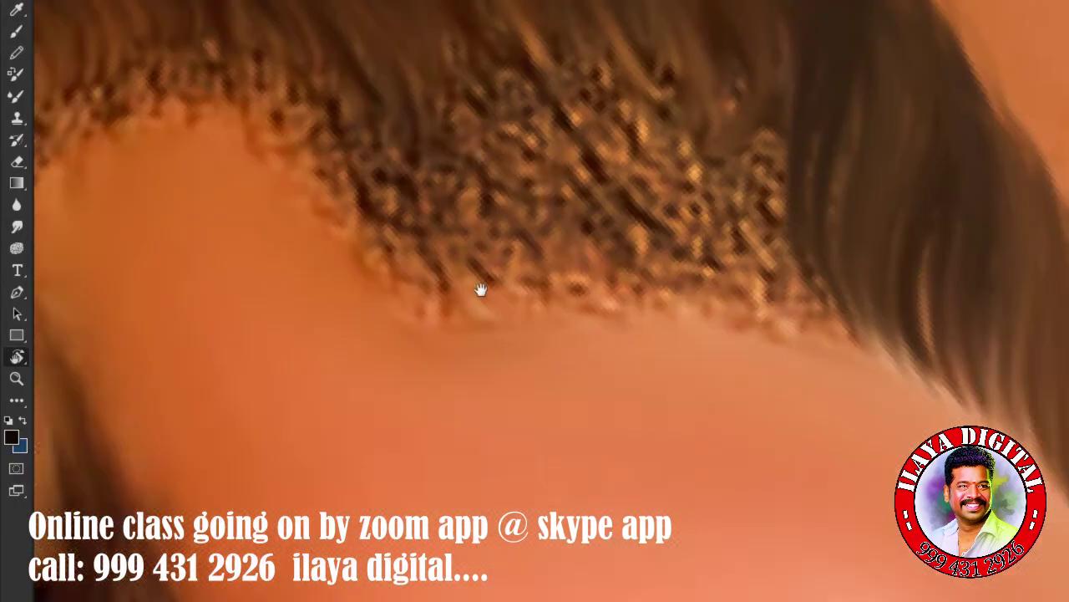
left_click_drag(477, 286, 423, 261)
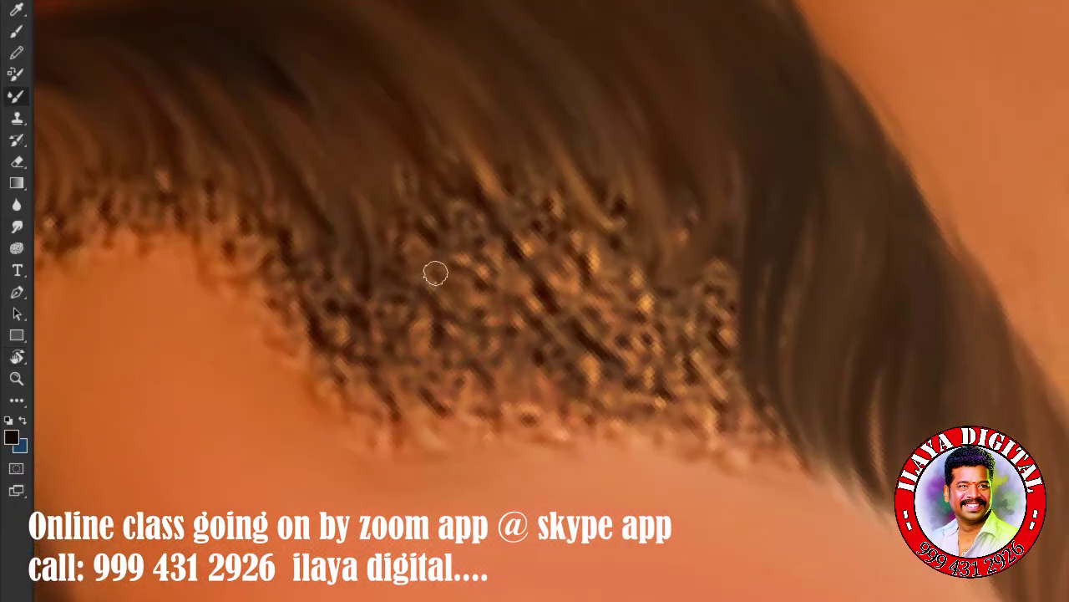
left_click_drag(343, 159, 359, 339)
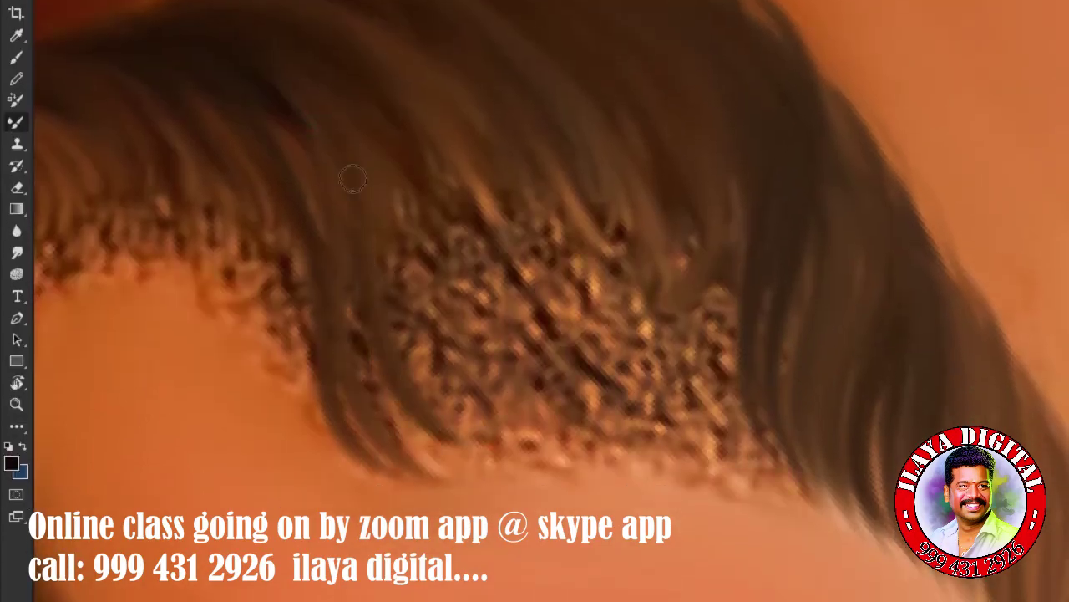
left_click_drag(353, 178, 610, 377)
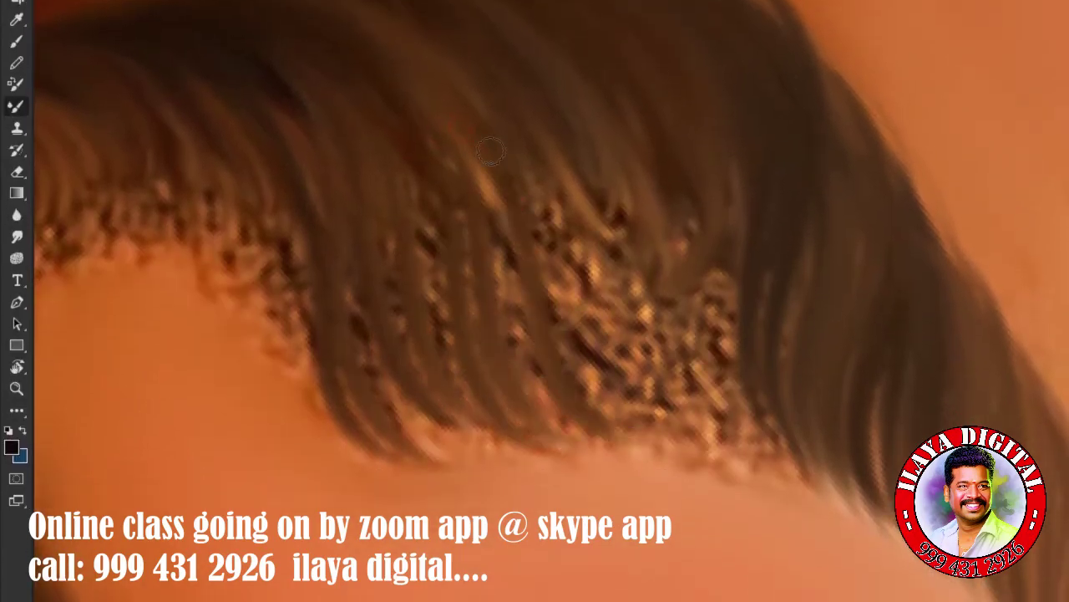
left_click_drag(490, 148, 536, 452)
left_click_drag(430, 150, 525, 426)
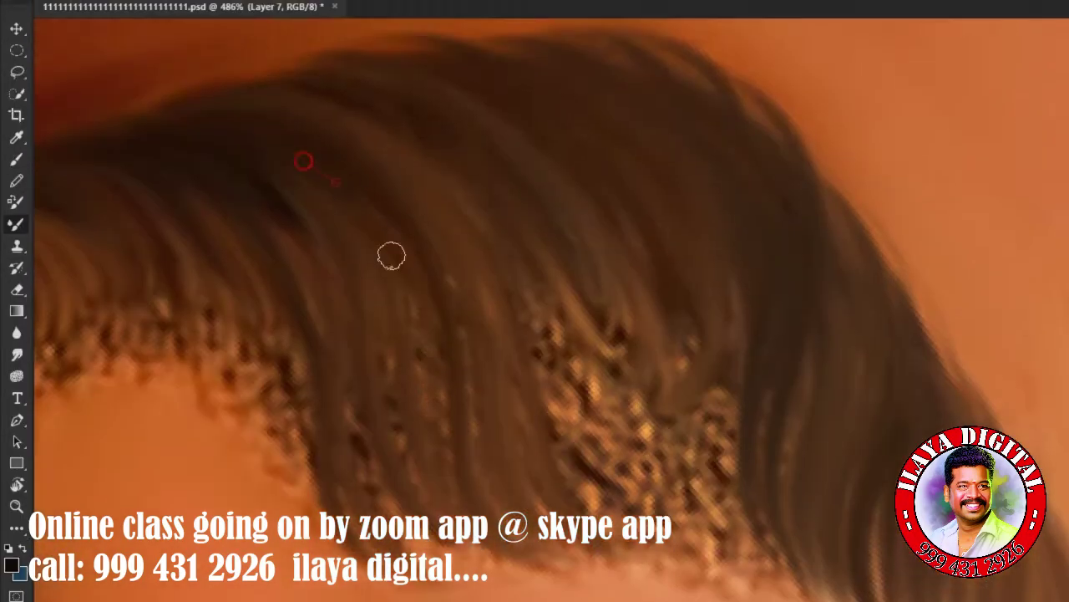
left_click_drag(392, 253, 425, 407)
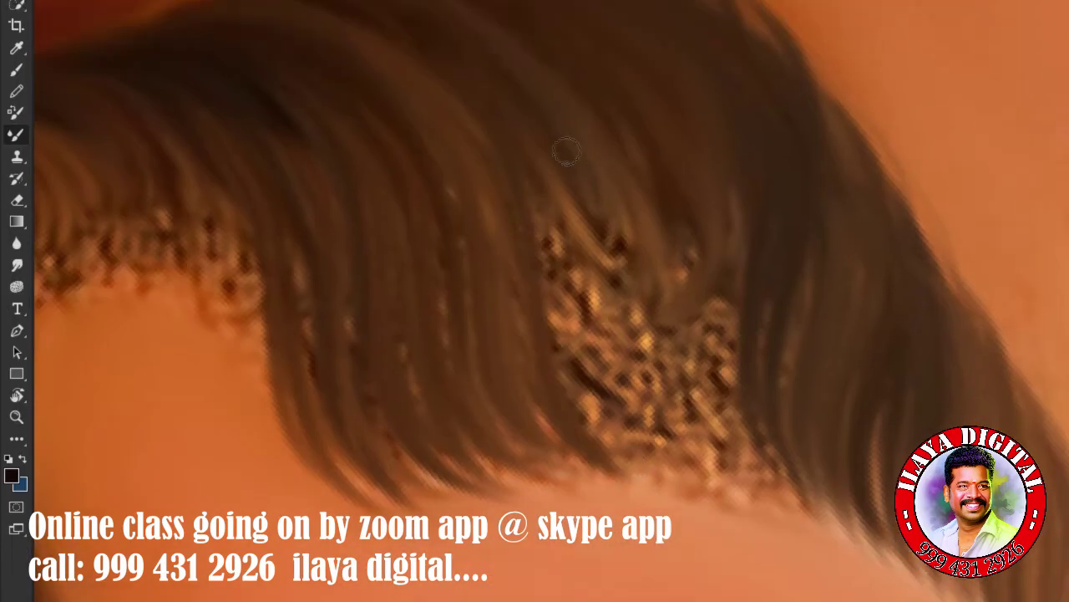
mouse_move(752, 534)
left_mouse_down()
mouse_move(717, 151)
mouse_move(746, 376)
mouse_move(529, 347)
mouse_move(562, 193)
left_mouse_up()
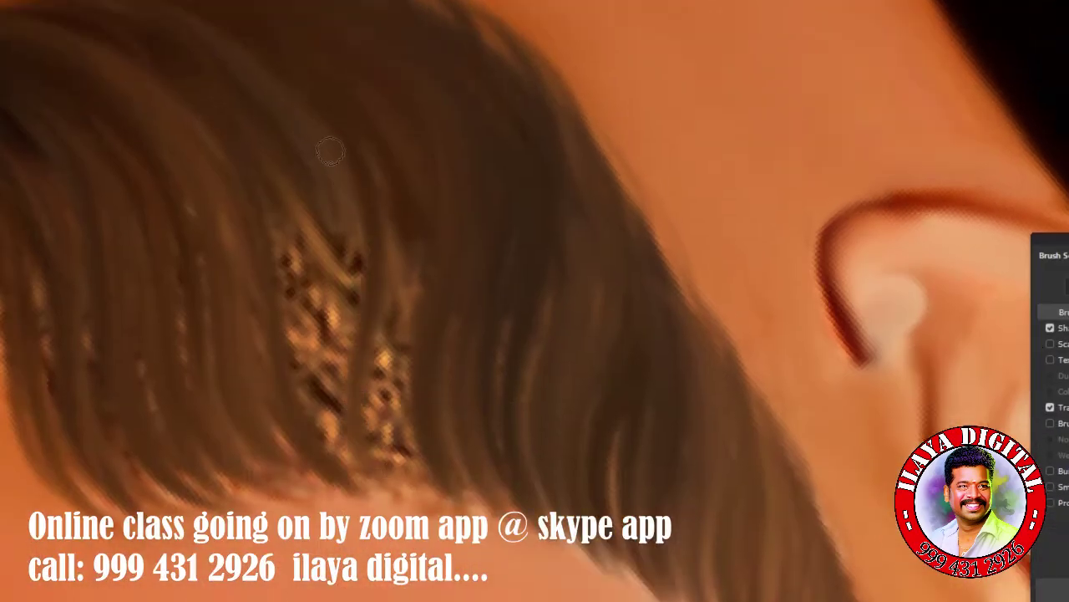
Paint eight more brown strands through the hair.
left_click_drag(432, 151, 425, 292)
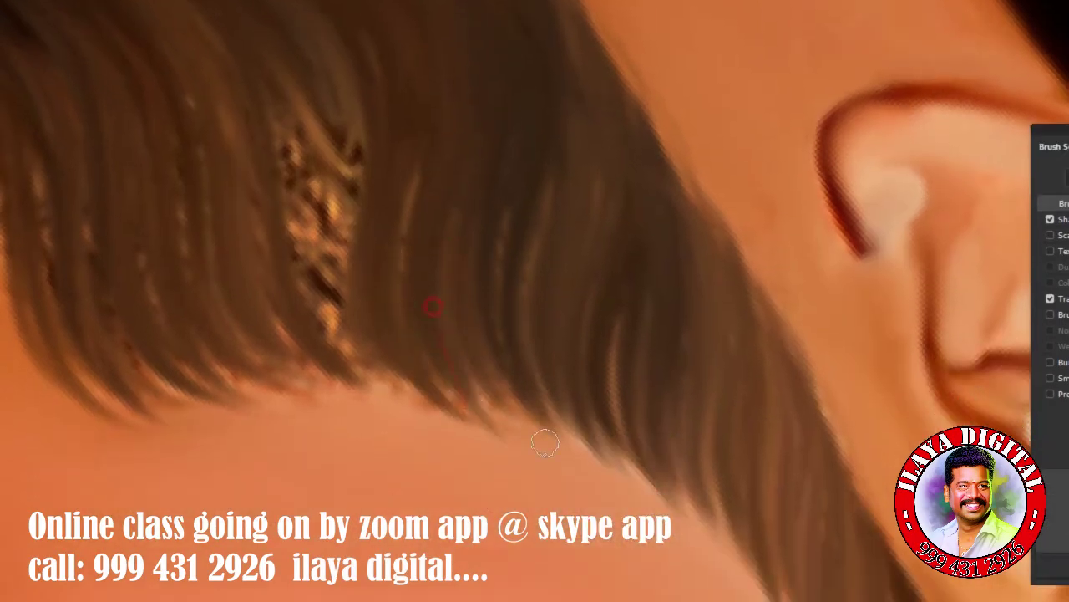
left_click_drag(276, 151, 355, 385)
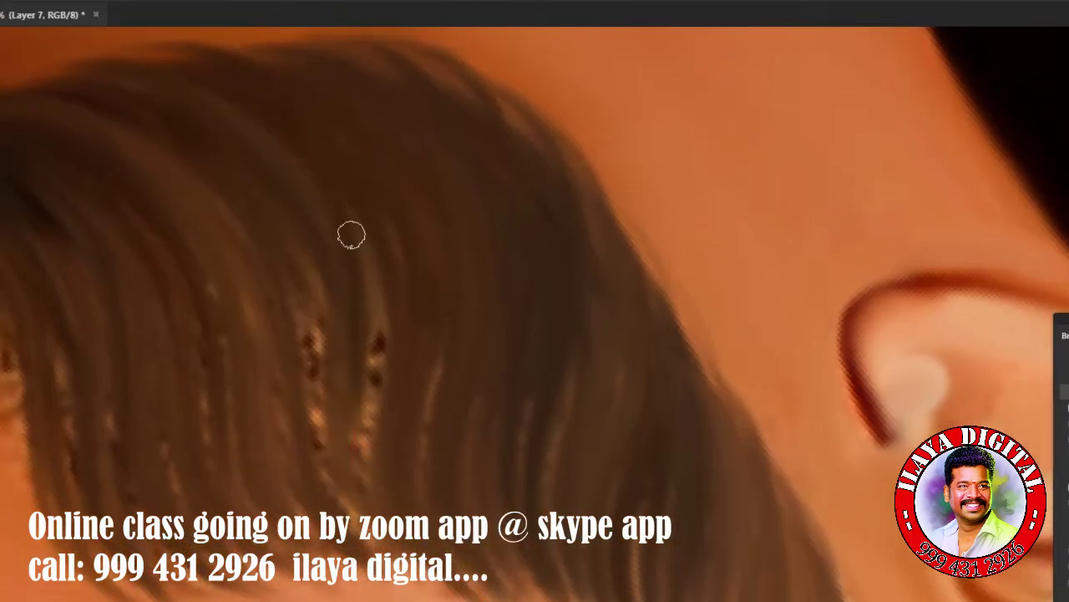
left_click_drag(350, 231, 375, 387)
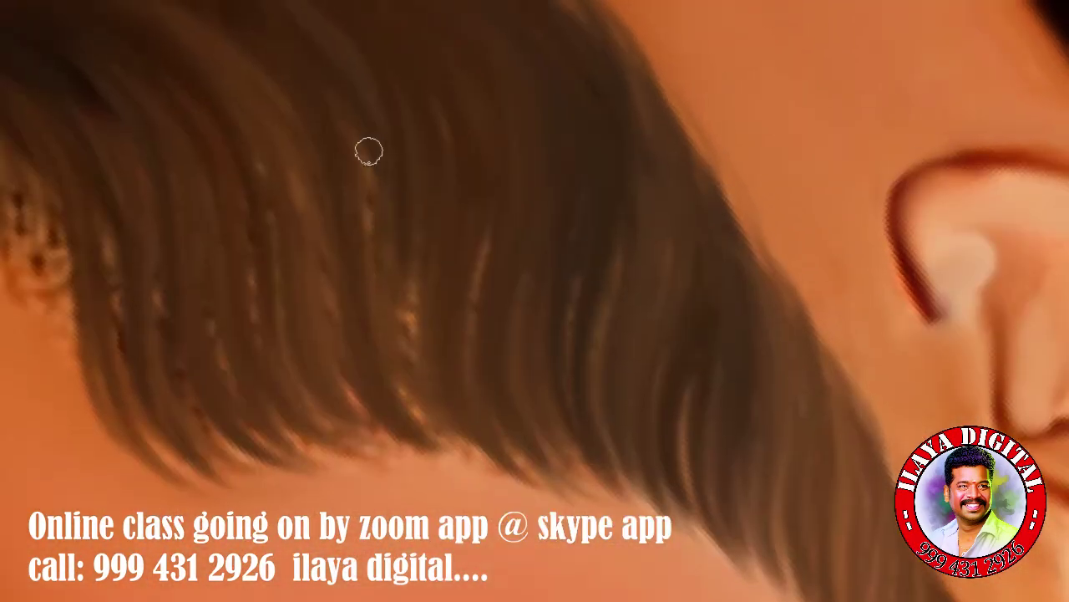
left_click_drag(368, 151, 439, 446)
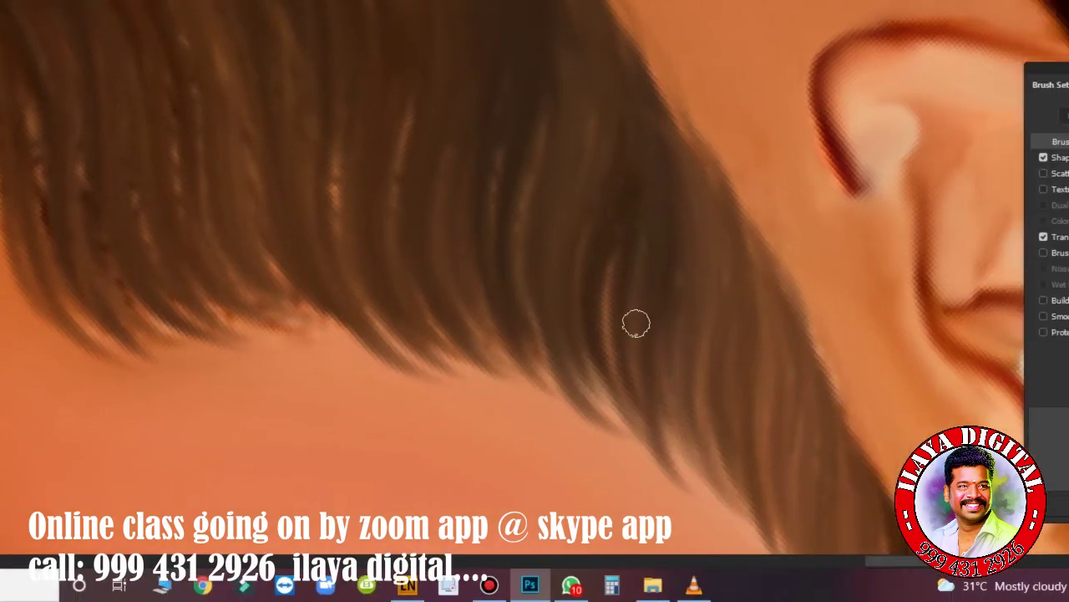
left_click_drag(276, 156, 396, 351)
left_click_drag(471, 450, 512, 413)
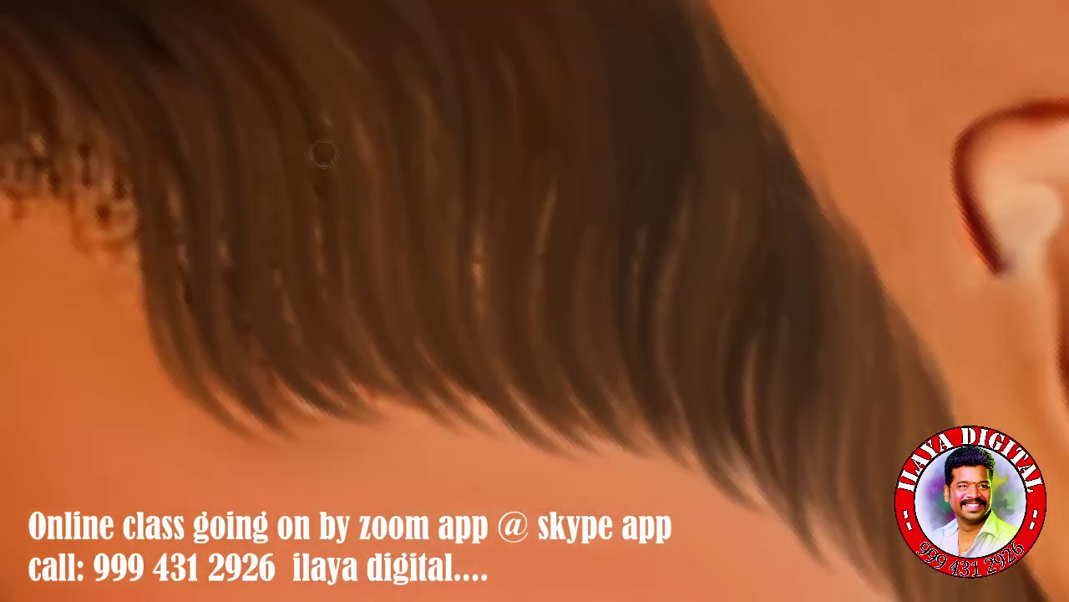
left_click_drag(324, 153, 334, 399)
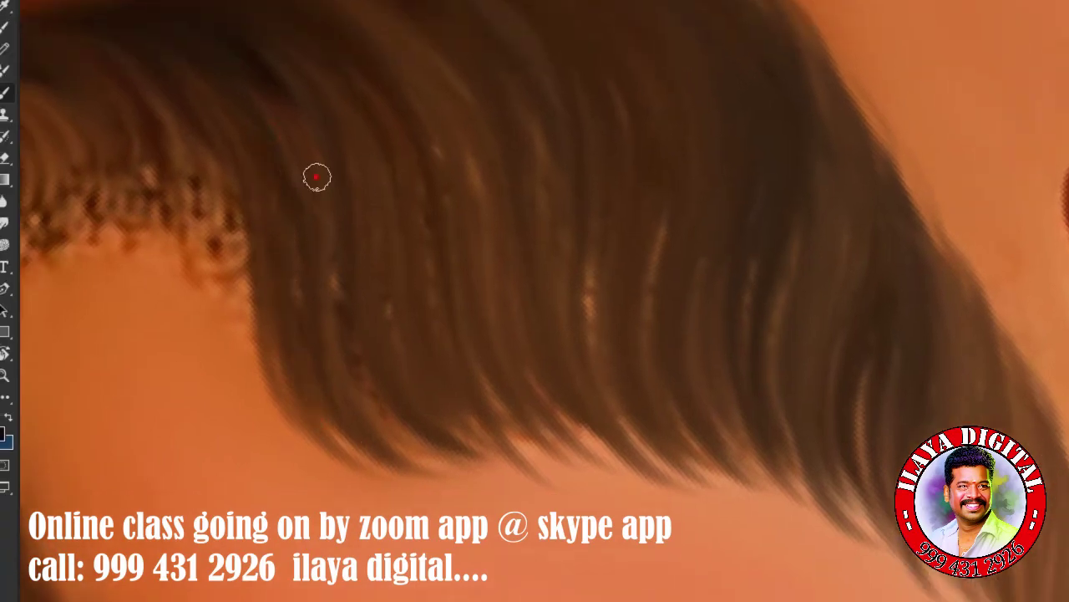
left_click_drag(472, 269, 516, 269)
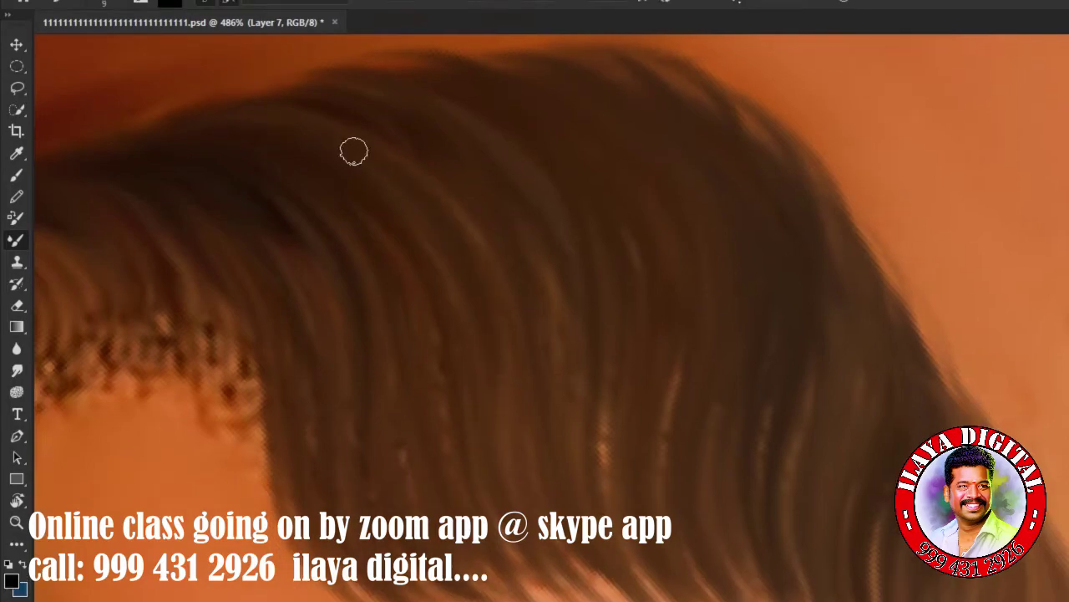
Blend strands across the fringe, crown, outer hair edge and hairline tips.
left_click_drag(564, 230, 566, 447)
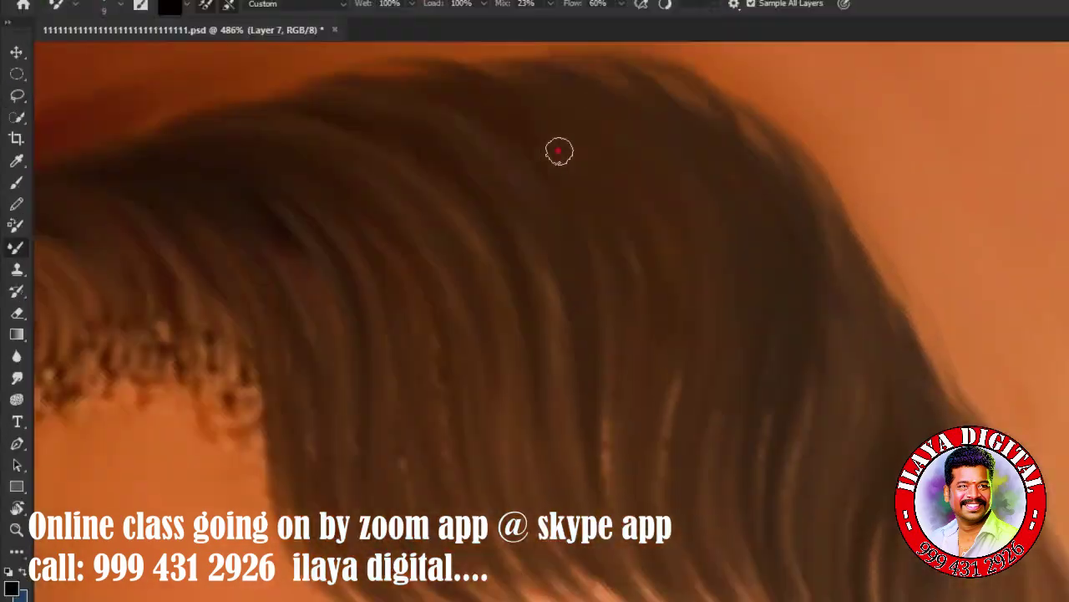
left_click_drag(559, 150, 678, 448)
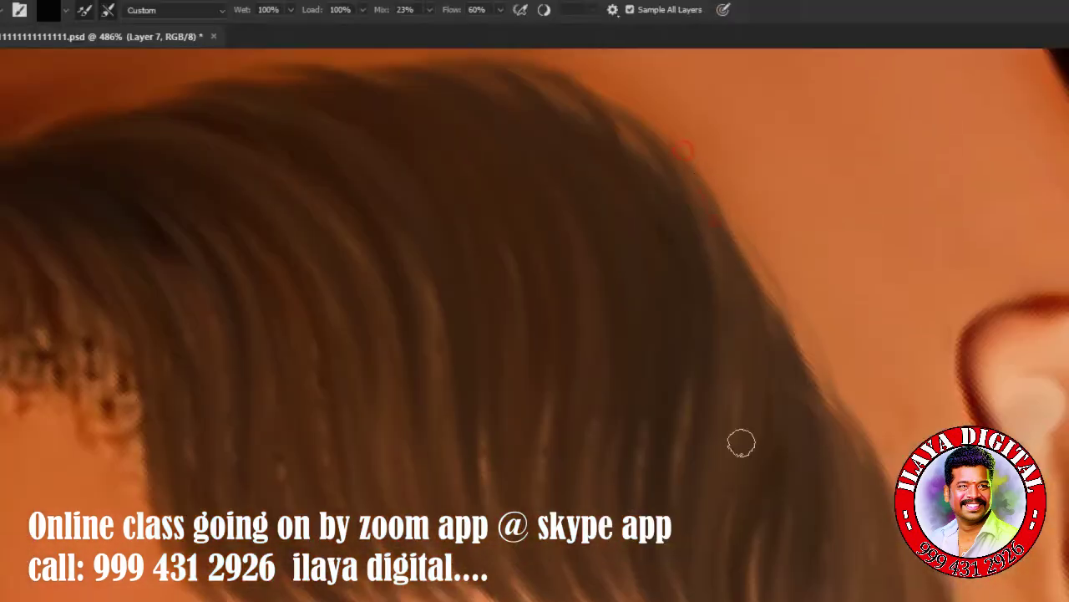
left_click_drag(637, 451, 750, 152)
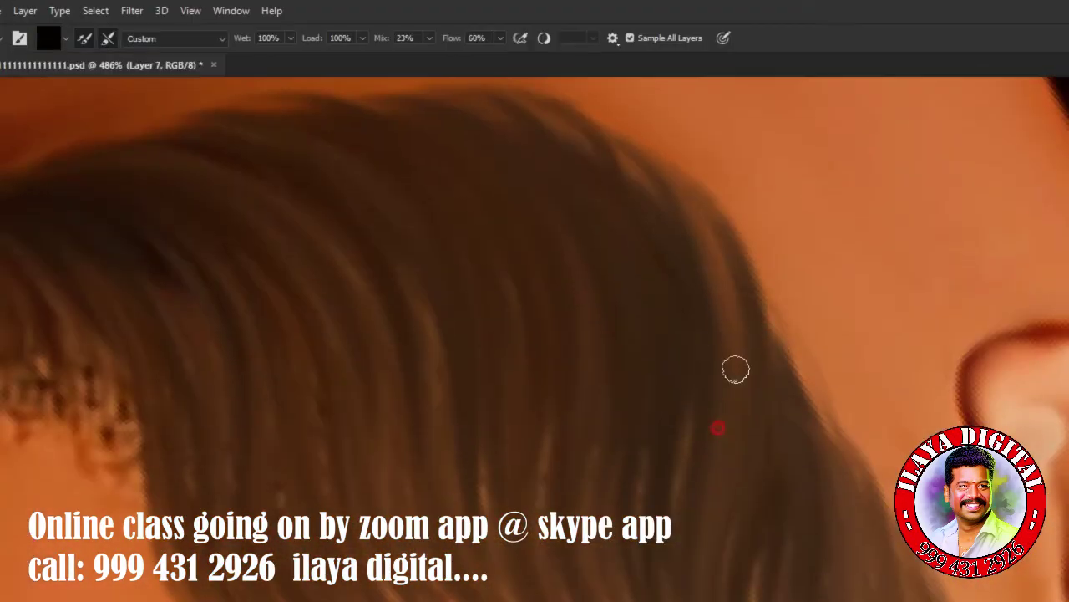
left_click_drag(251, 147, 327, 326)
left_click_drag(397, 152, 556, 446)
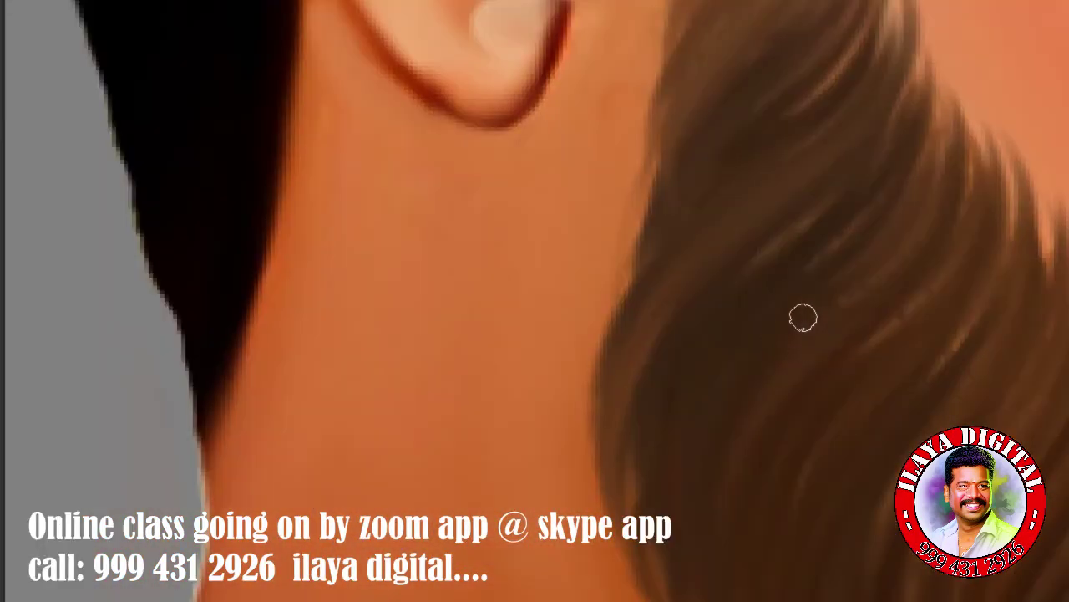
left_click_drag(804, 376, 774, 369)
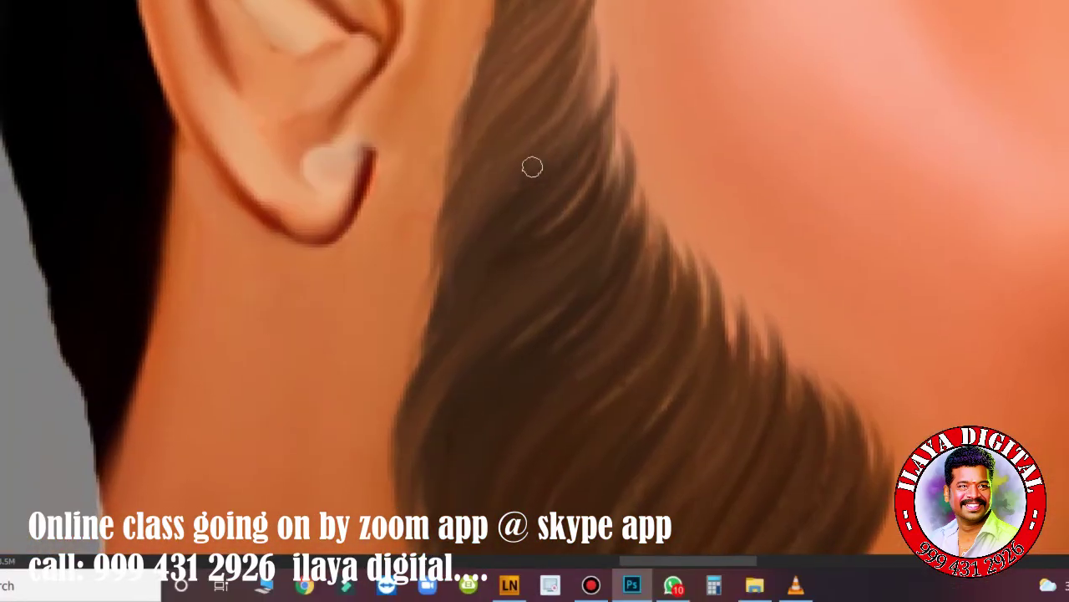
left_click(533, 167)
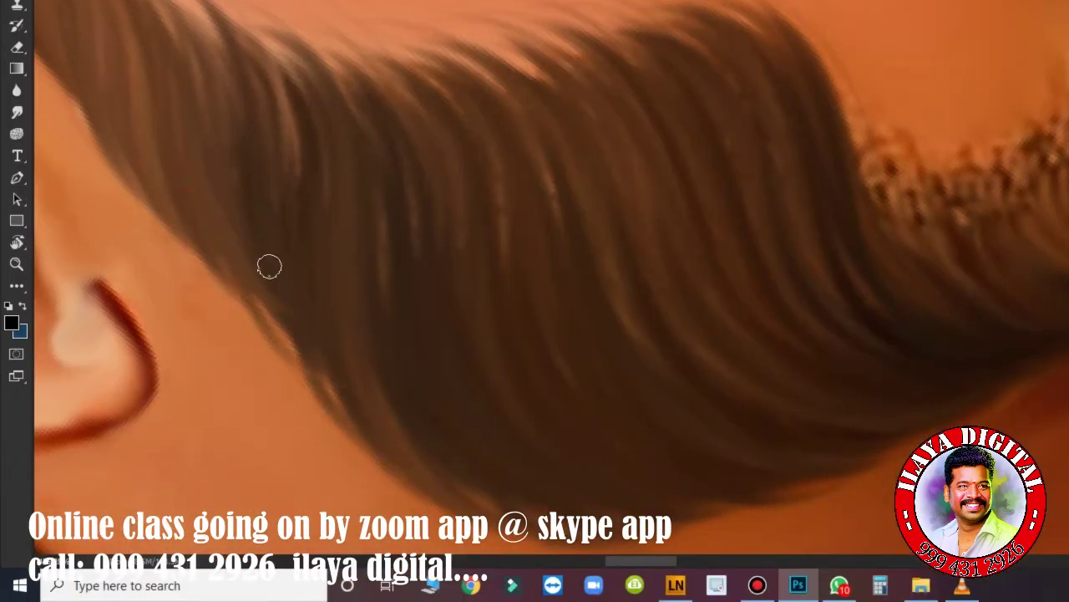
scroll(269, 265, "right", 5)
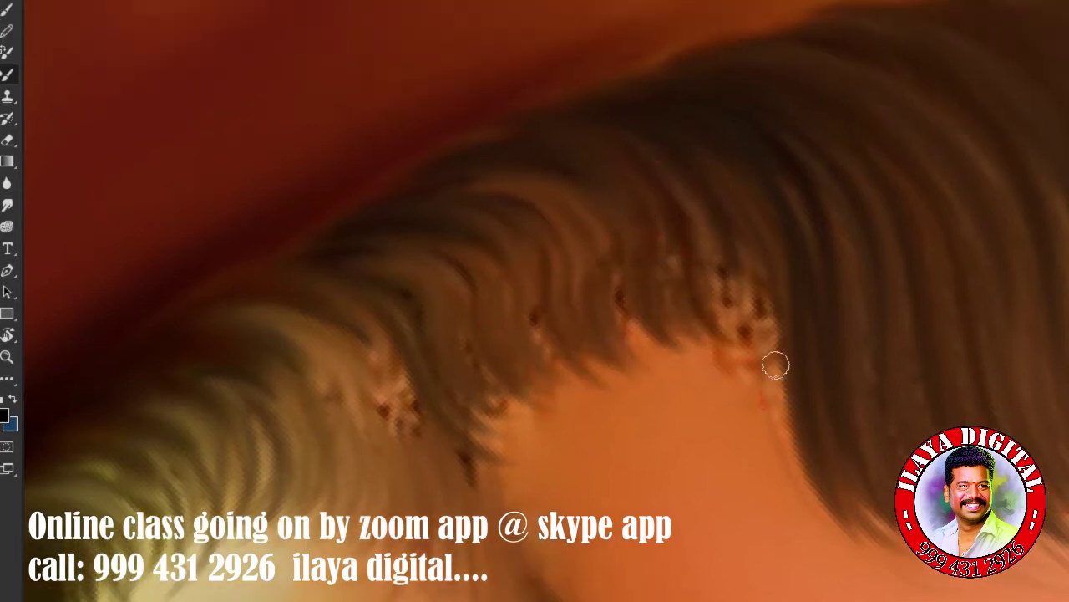
left_click(719, 226)
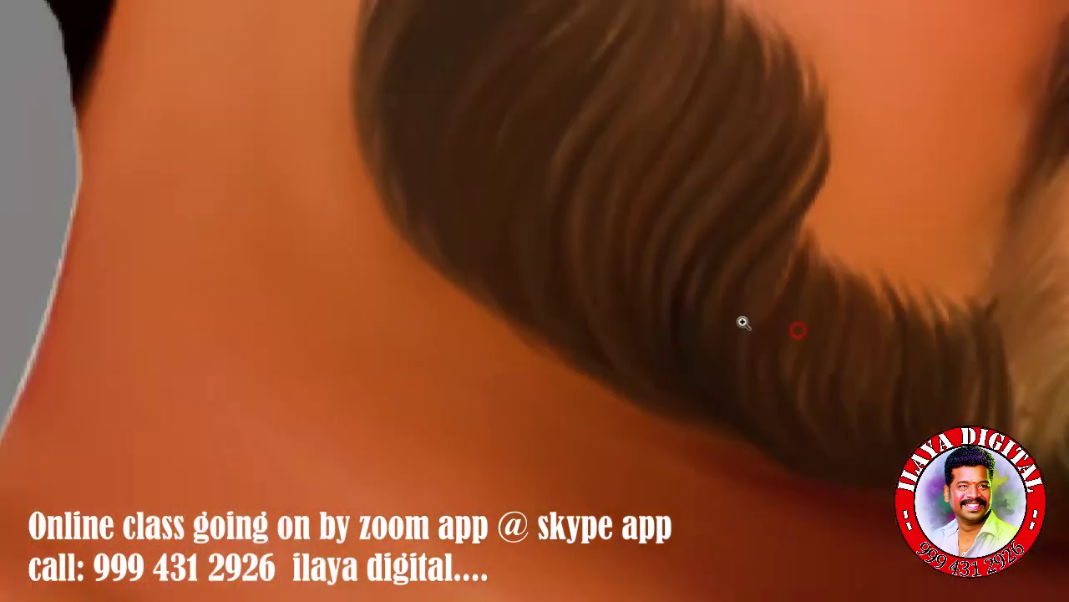
left_click_drag(655, 356, 802, 413)
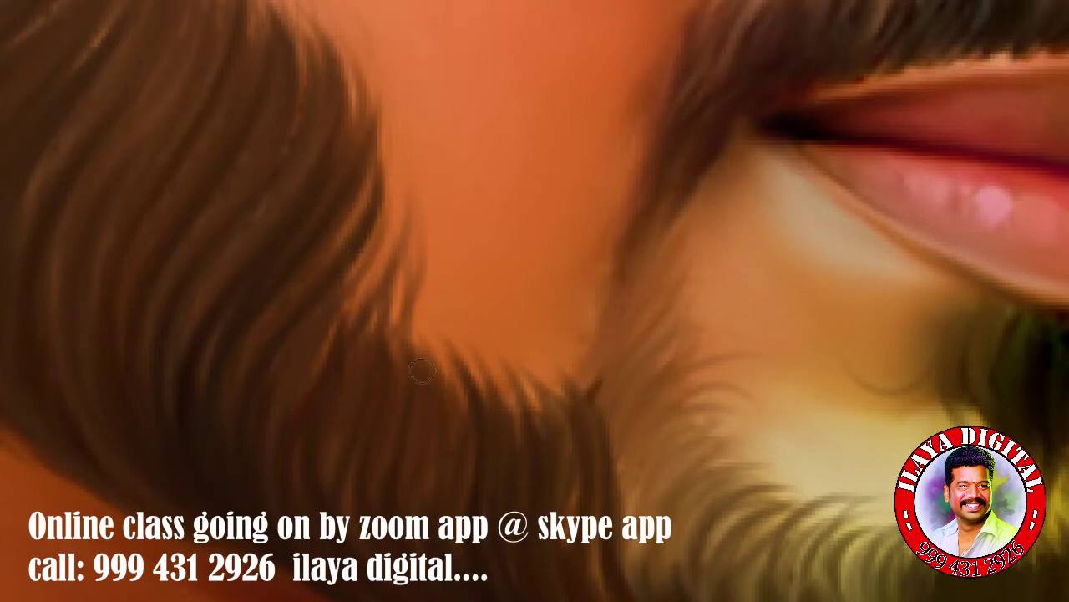
Scroll around the jaw and chin to inspect the blended beard strands.
scroll(412, 403, "down", 1)
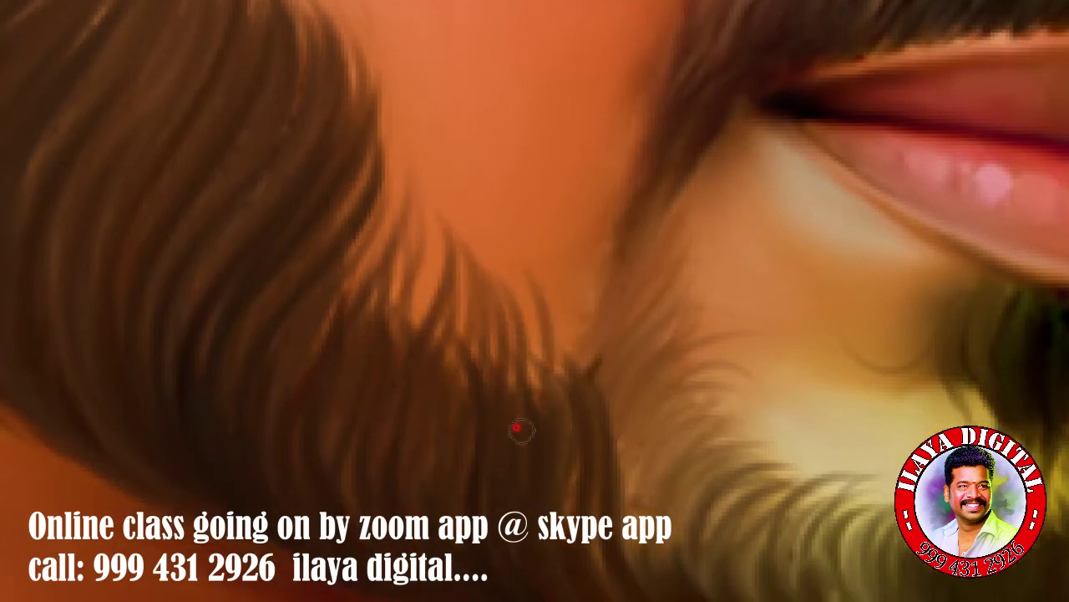
scroll(434, 312, "down", 2)
scroll(468, 317, "down", 1)
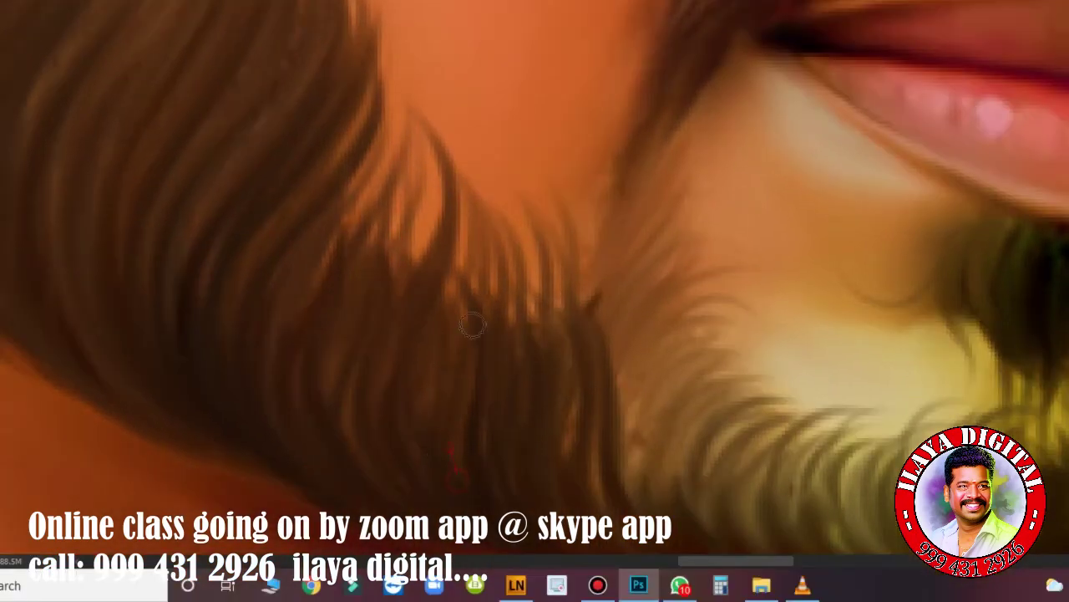
scroll(412, 424, "up", 2)
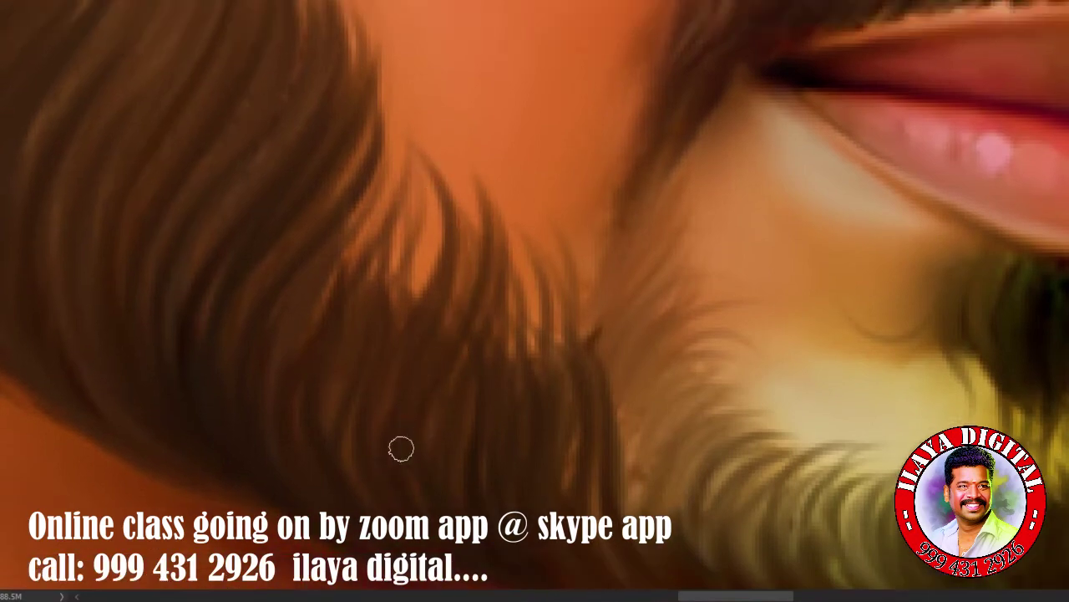
scroll(401, 448, "down", 1)
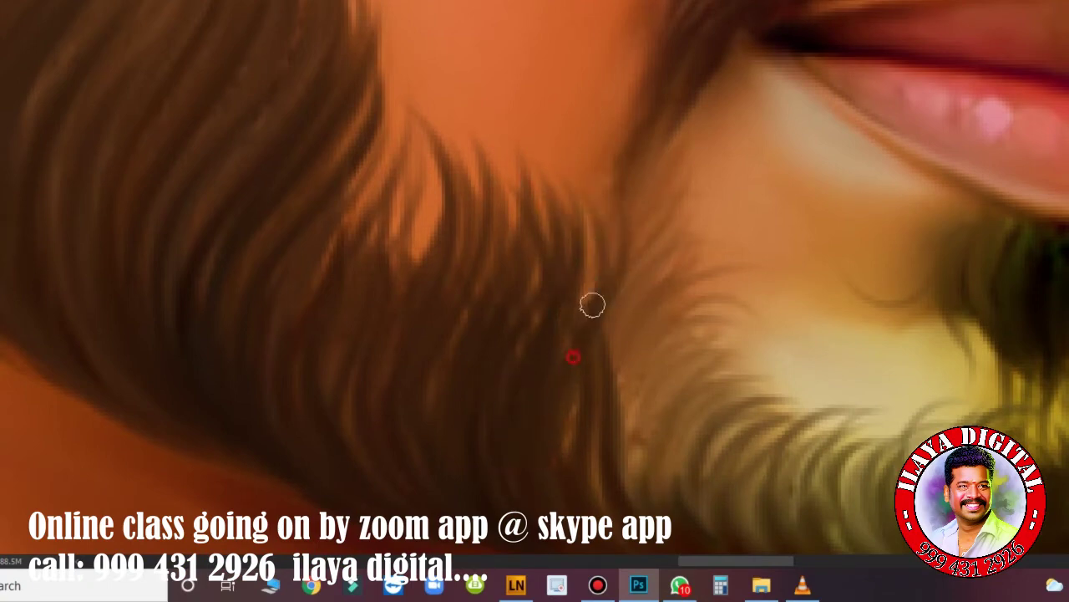
scroll(350, 368, "up", 1)
scroll(304, 423, "up", 1)
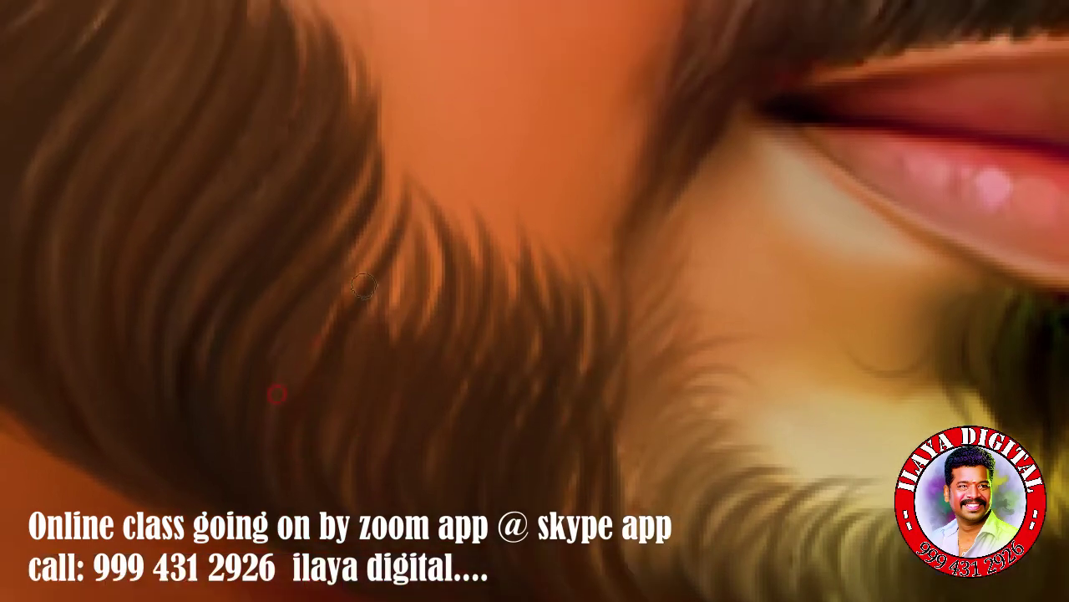
scroll(382, 251, "up", 2)
scroll(343, 440, "up", 1)
scroll(343, 440, "down", 3)
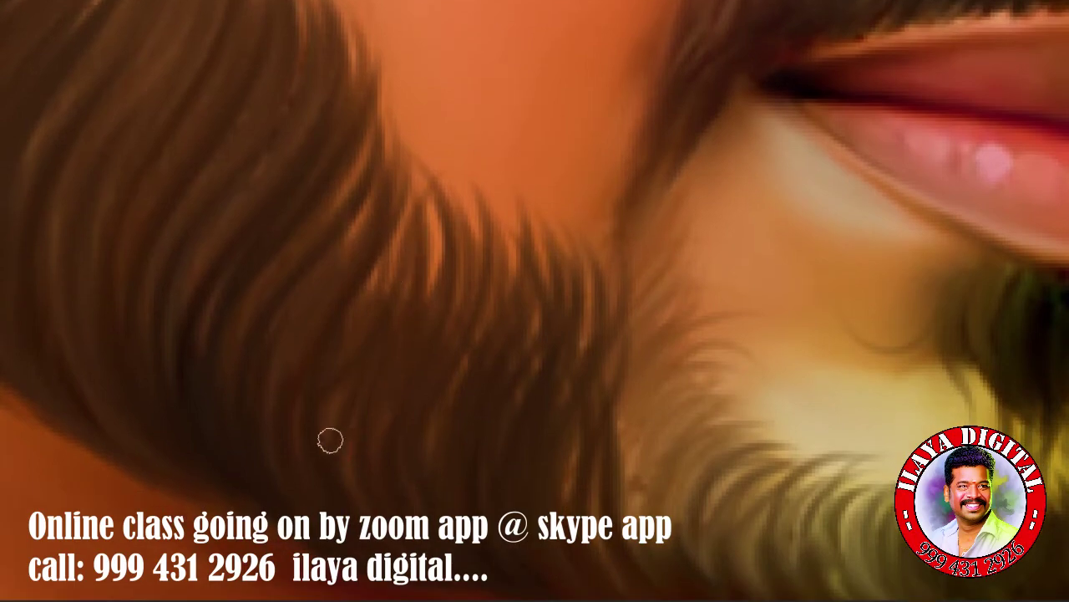
scroll(396, 286, "up", 1)
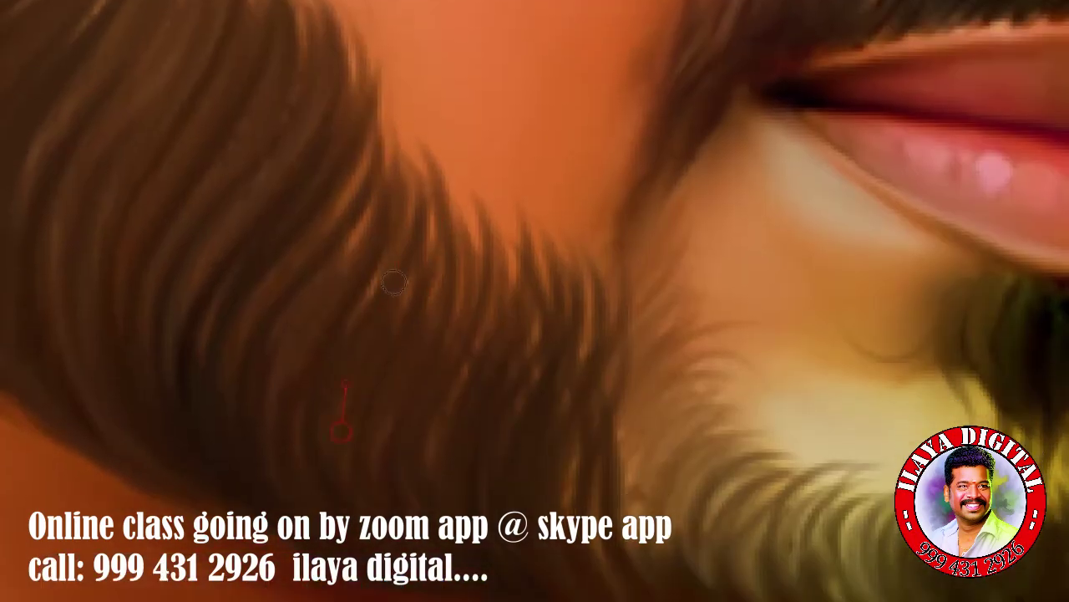
scroll(458, 332, "up", 1)
scroll(491, 349, "up", 2)
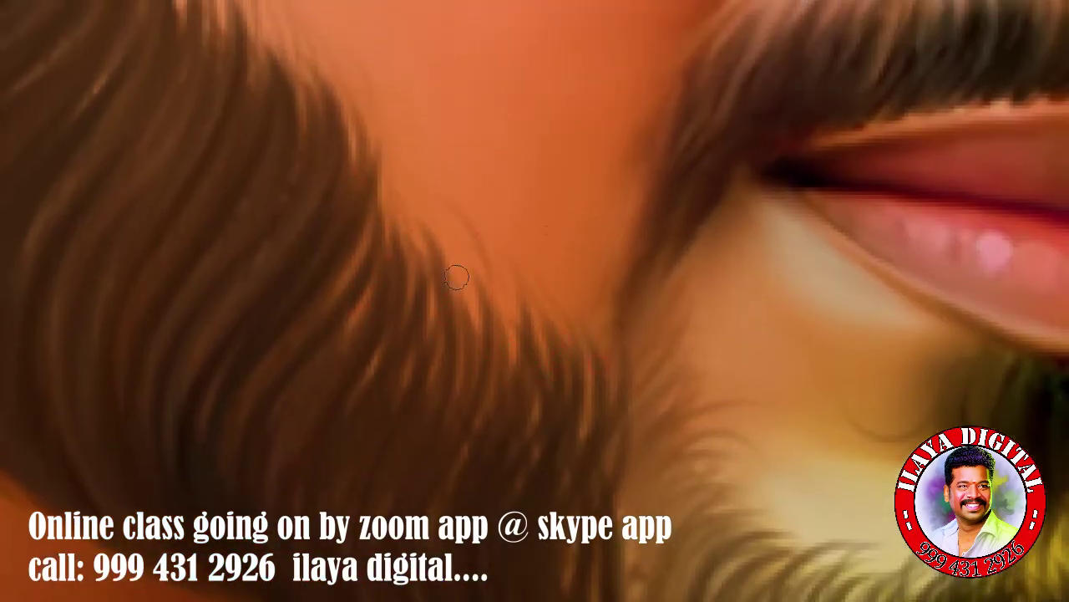
scroll(327, 449, "down", 3)
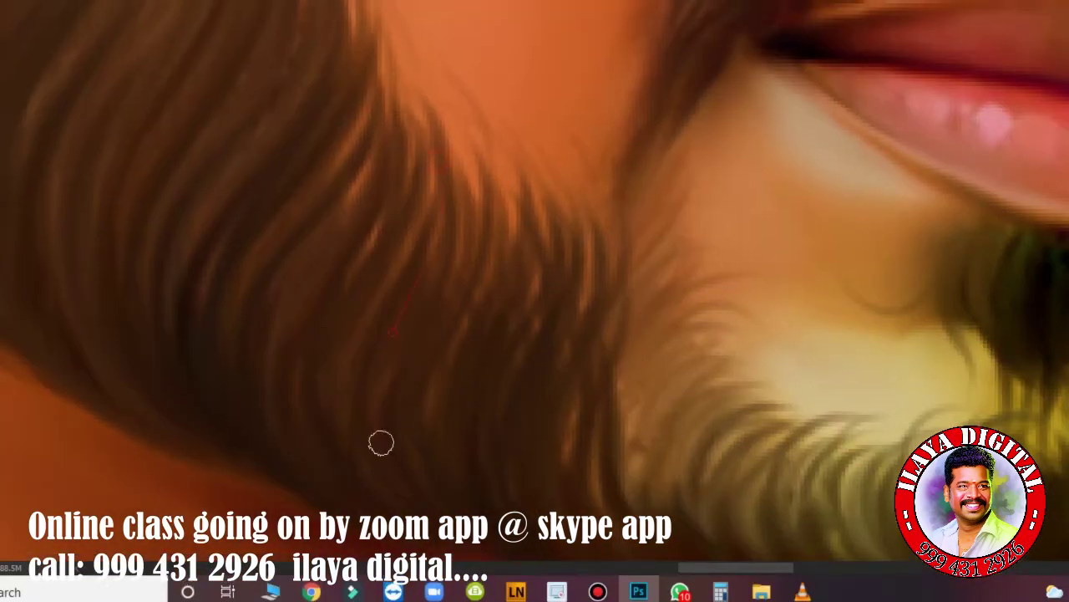
scroll(488, 290, "down", 2)
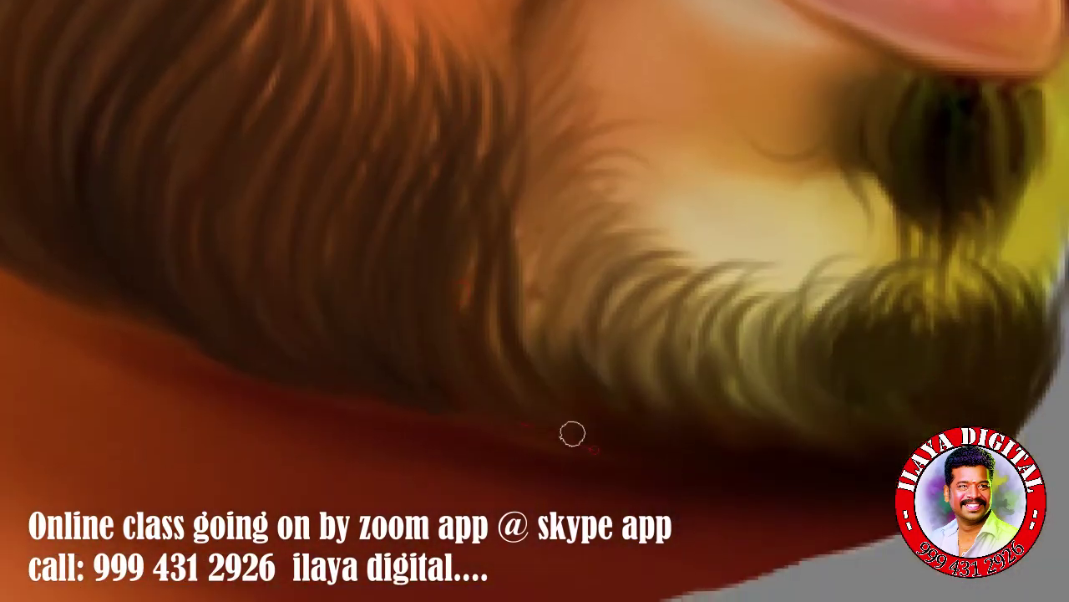
scroll(743, 432, "down", 1)
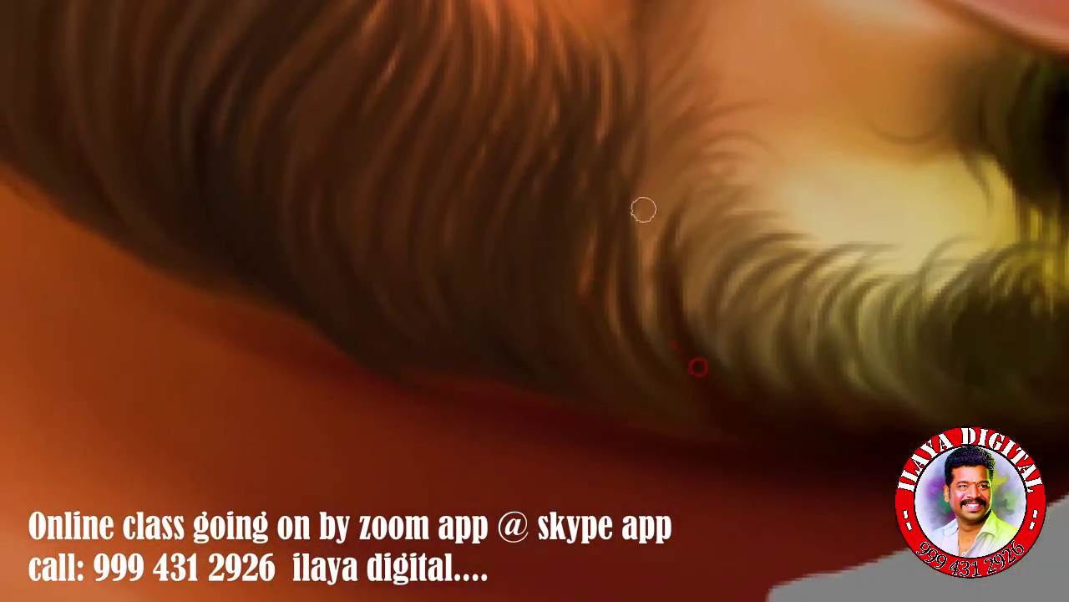
scroll(644, 344, "up", 3)
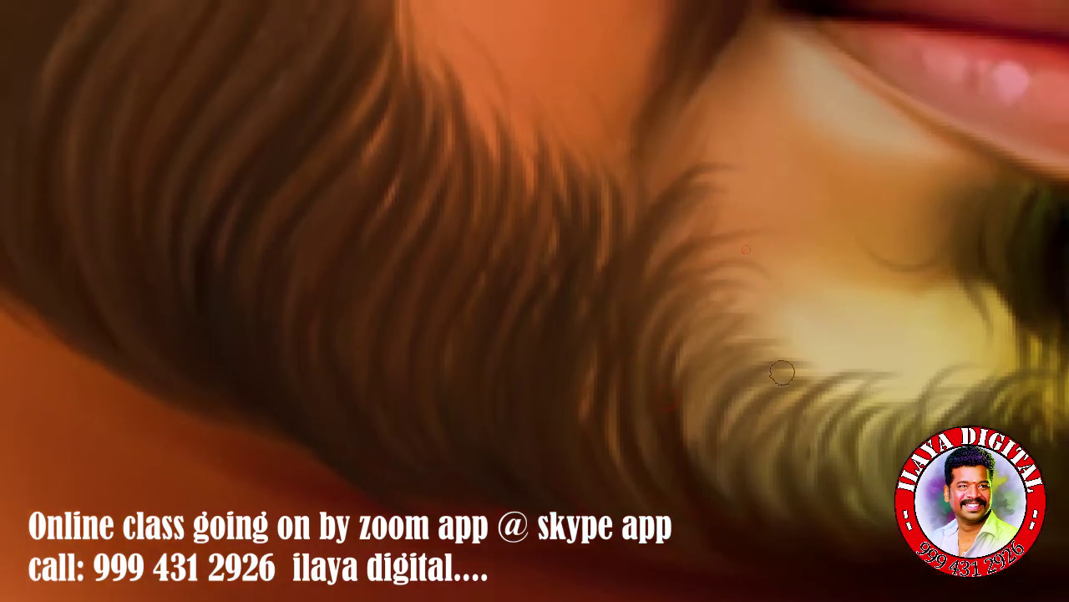
scroll(802, 343, "down", 1)
scroll(803, 434, "right", 3)
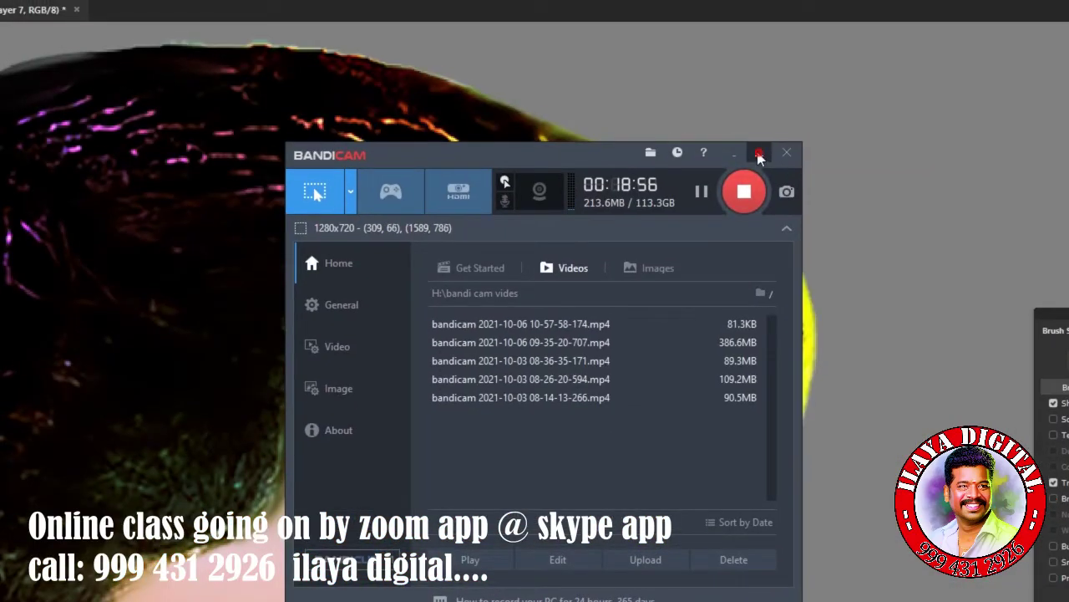
Minimize Bandicam, rotate the canvas, and zoom in close on the yellow hair edge.
left_click(759, 147)
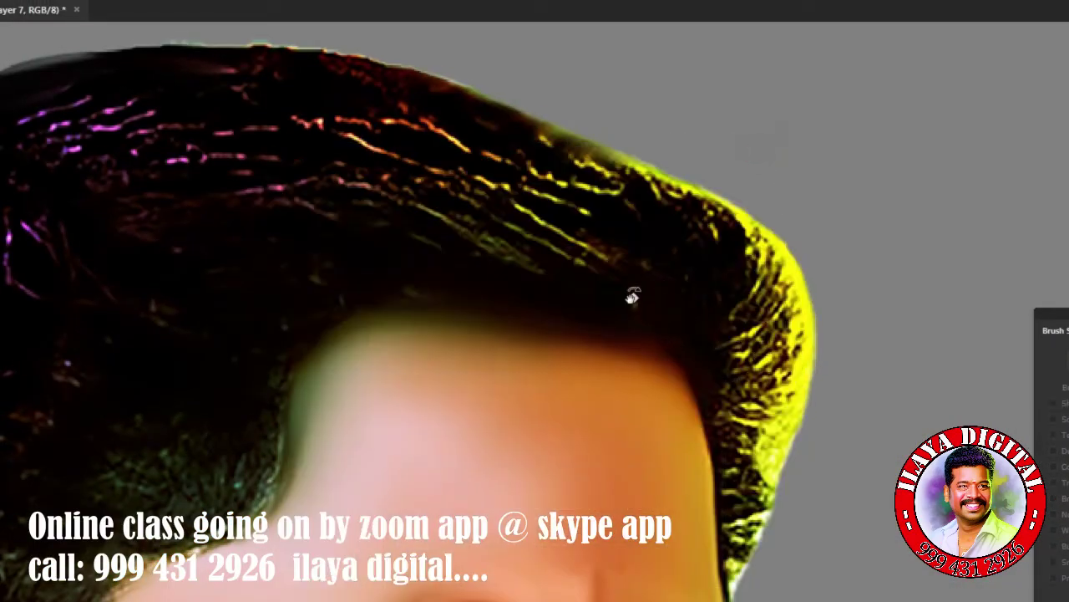
left_click_drag(632, 296, 802, 222)
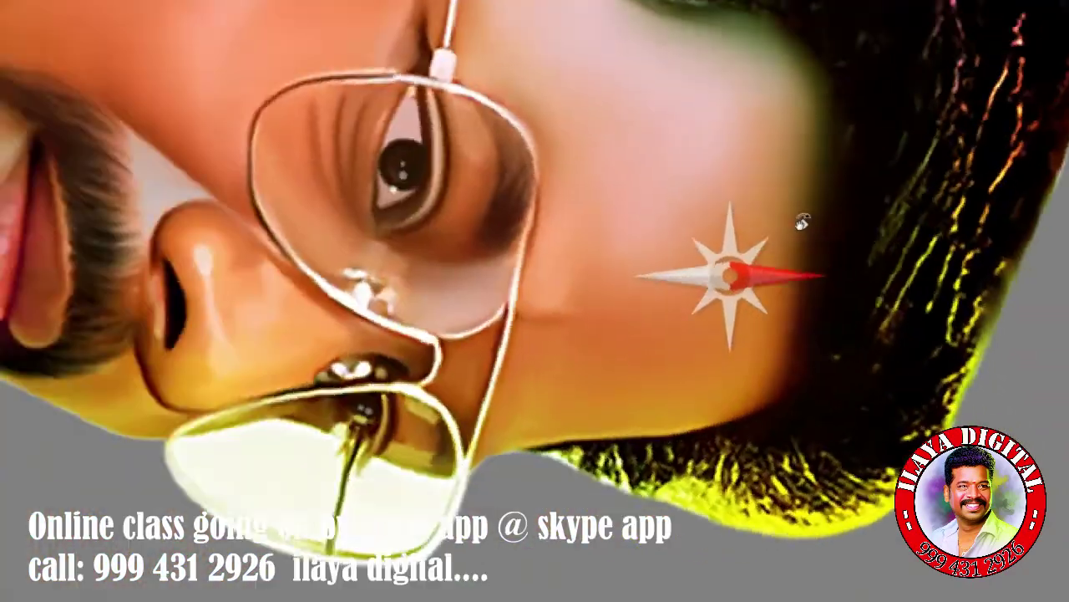
key("z")
left_click_drag(769, 295, 631, 243)
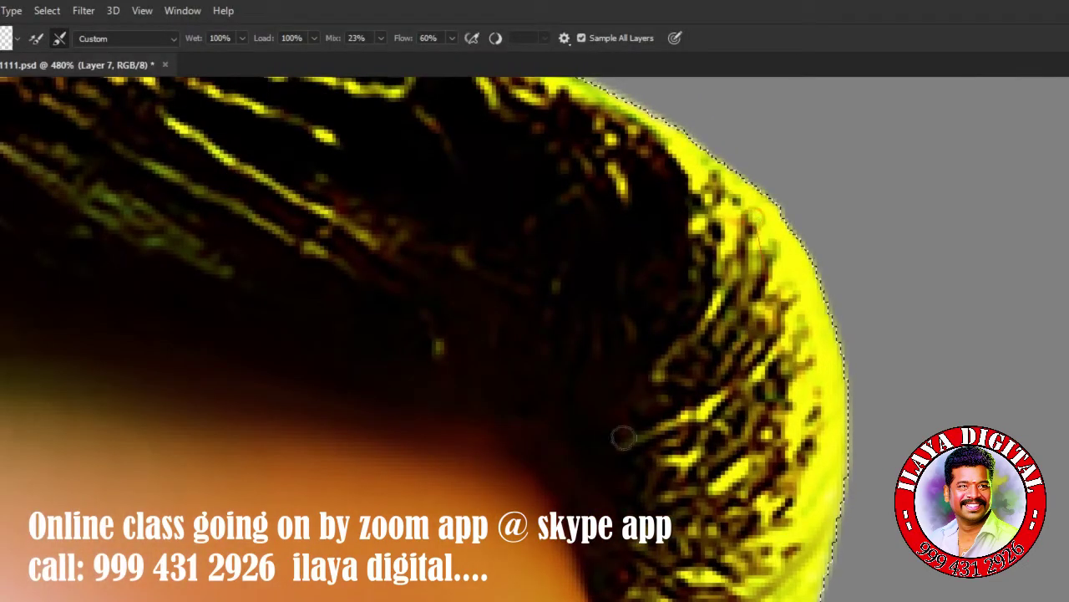
Blend the blotchy yellow hair-edge strands into smooth strokes with the Mixer Brush.
left_click_drag(622, 437, 756, 238)
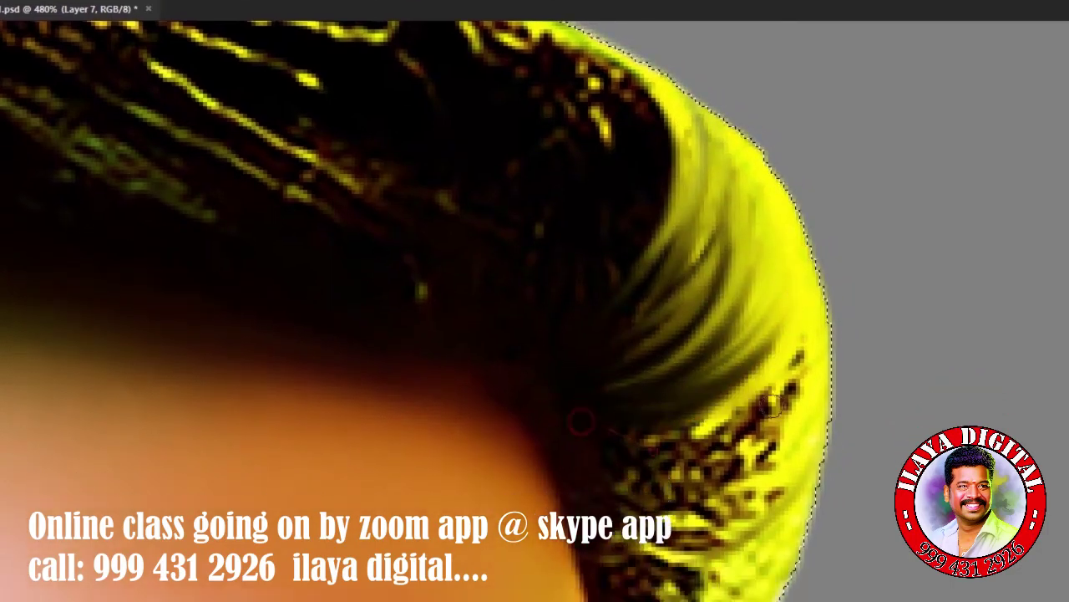
left_click_drag(581, 422, 771, 382)
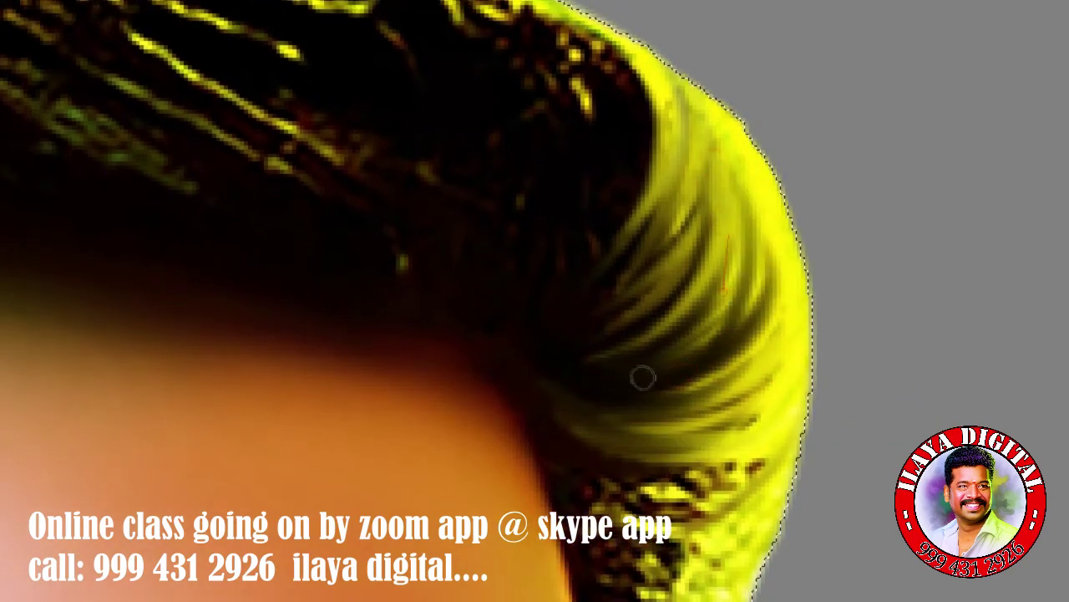
left_click_drag(679, 345, 557, 434)
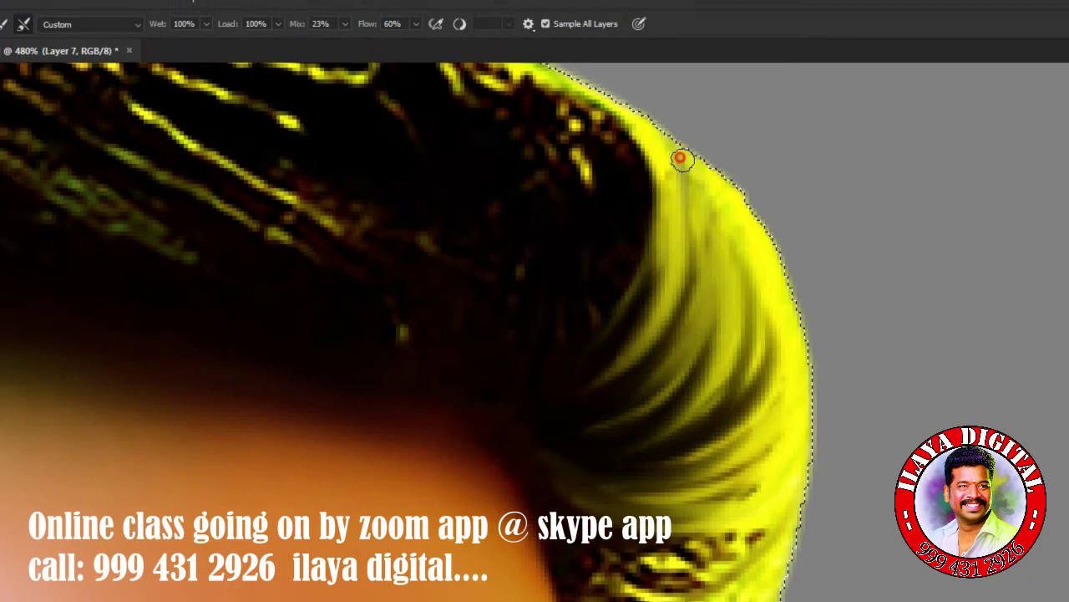
left_click_drag(668, 158, 656, 331)
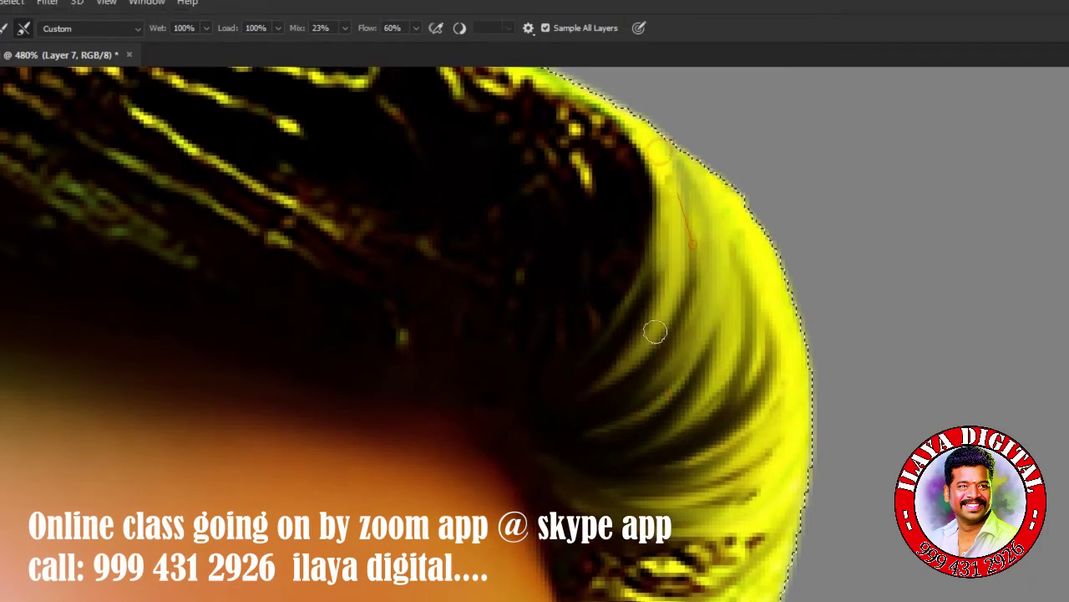
left_click_drag(659, 452, 684, 397)
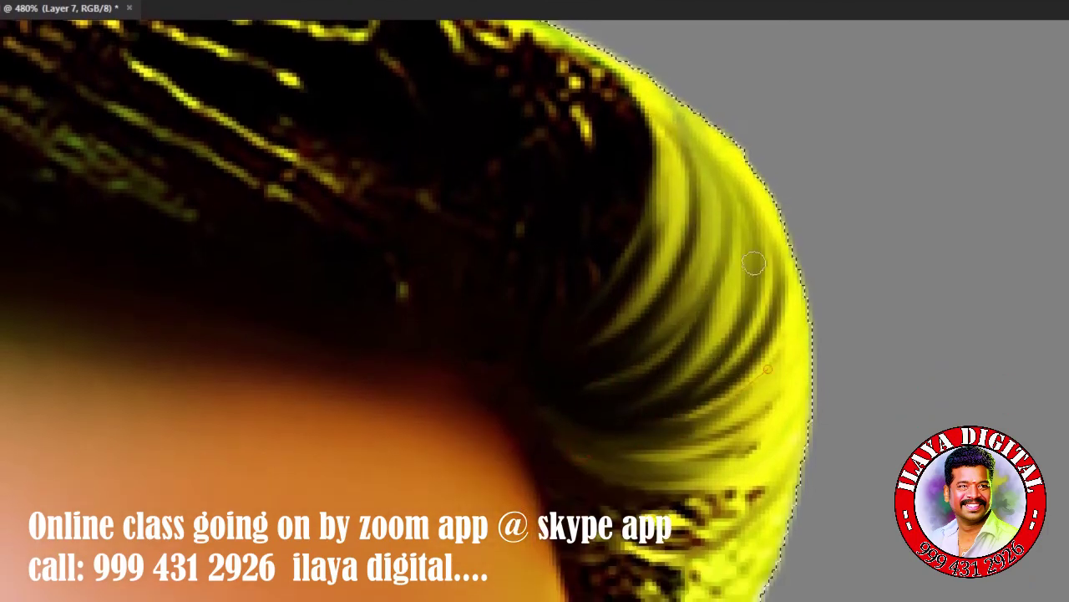
left_click_drag(752, 301, 781, 346)
left_click_drag(769, 410, 564, 413)
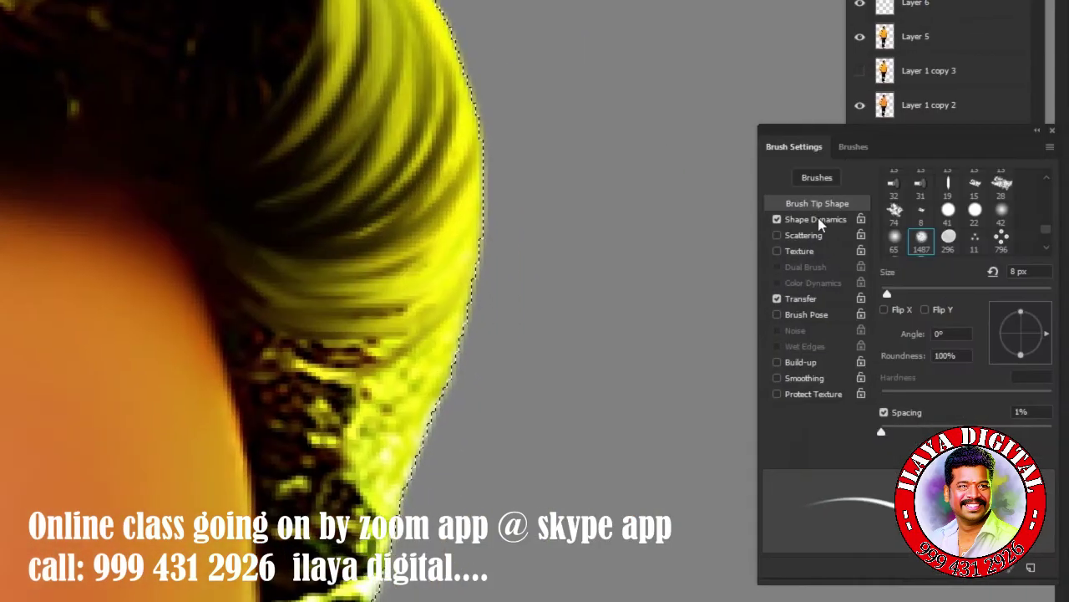
Enable Shape Dynamics for the brush and move to the lower hair edge.
left_click(851, 219)
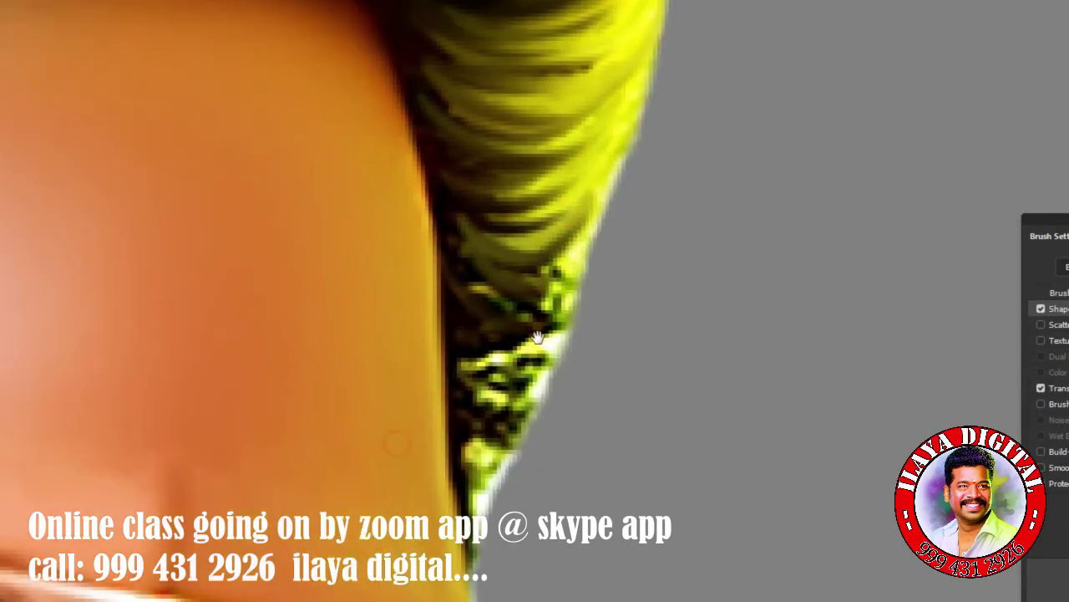
left_click_drag(423, 415, 521, 333)
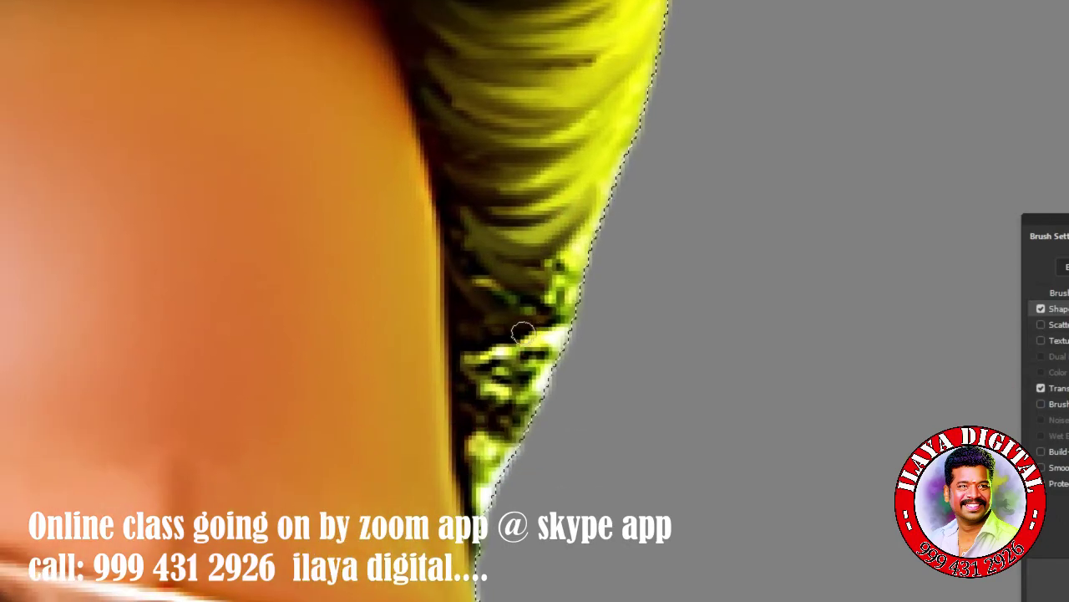
scroll(525, 306, "down", 3)
scroll(487, 358, "up", 3)
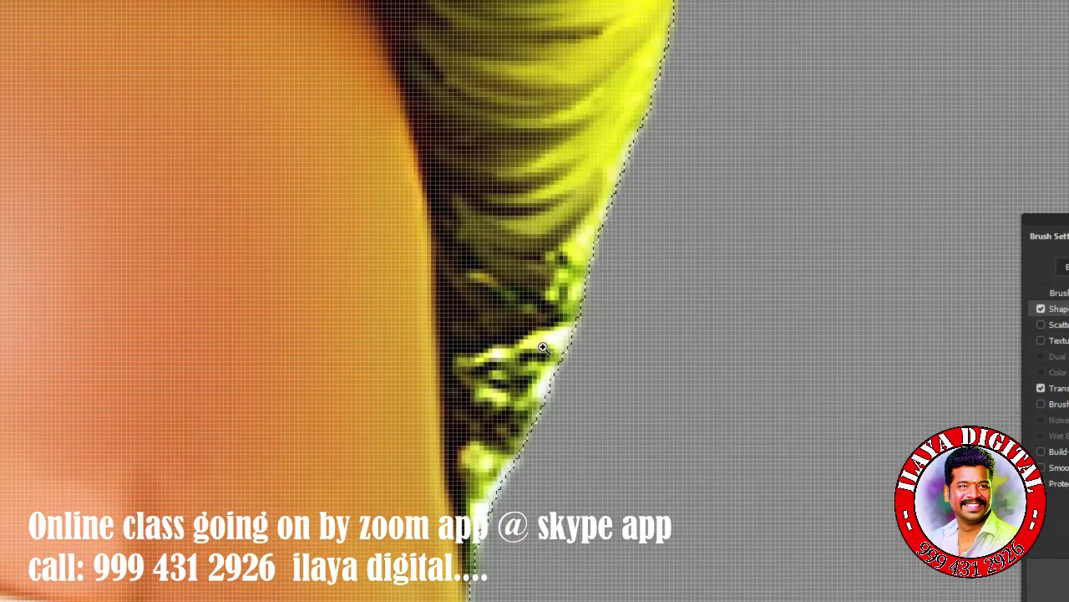
scroll(493, 278, "down", 3)
scroll(425, 303, "up", 3)
scroll(530, 354, "up", 1)
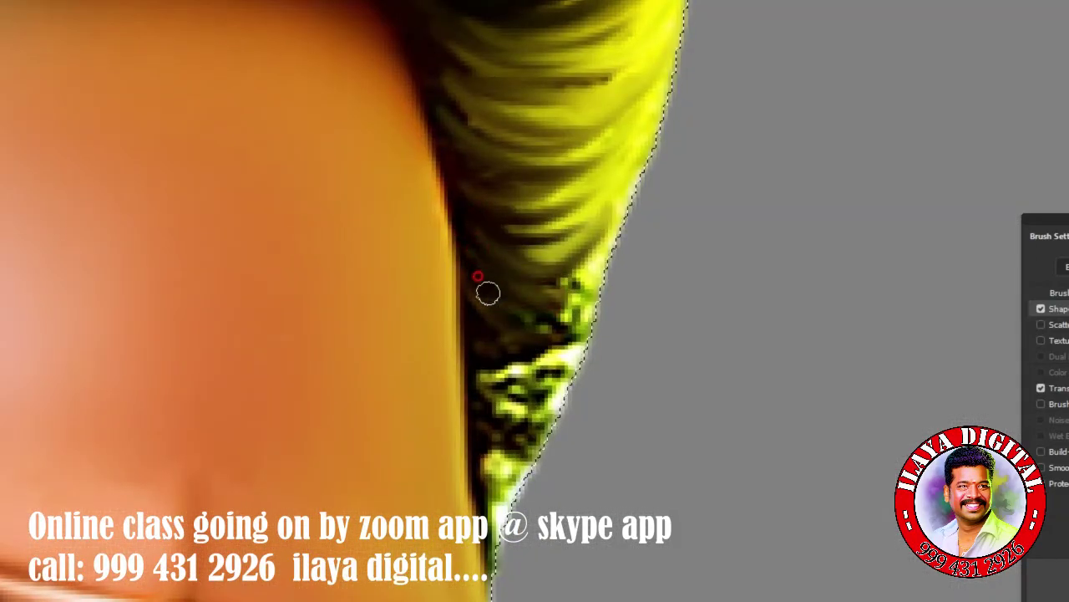
scroll(478, 452, "down", 3)
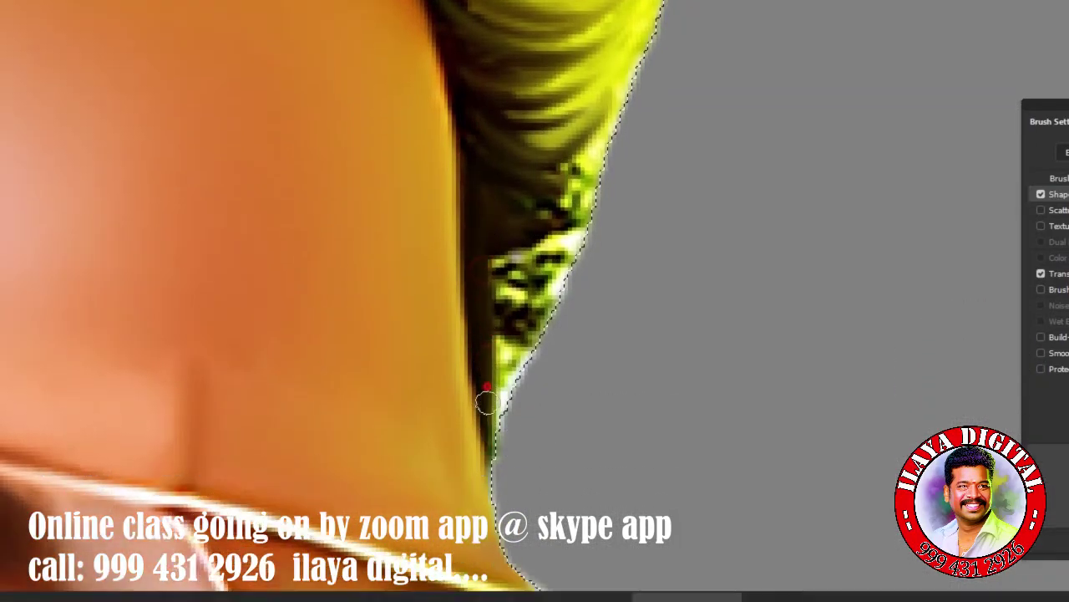
scroll(446, 242, "up", 3)
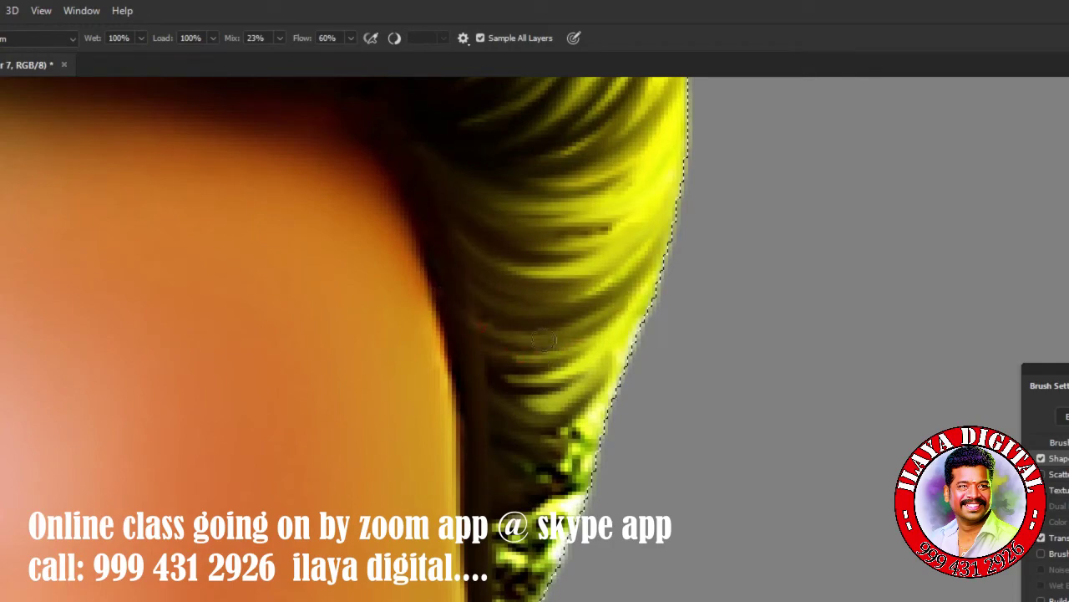
scroll(478, 344, "up", 3)
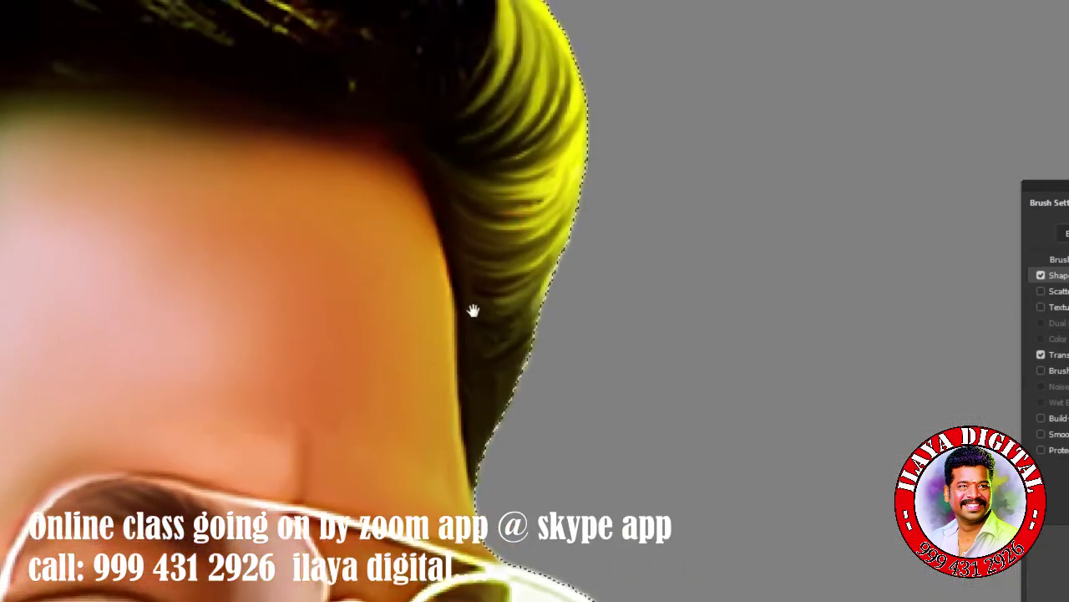
Smooth the strands beside the forehead and sweep curved yellow-green strands across the dark upper hair.
left_click_drag(473, 310, 501, 349)
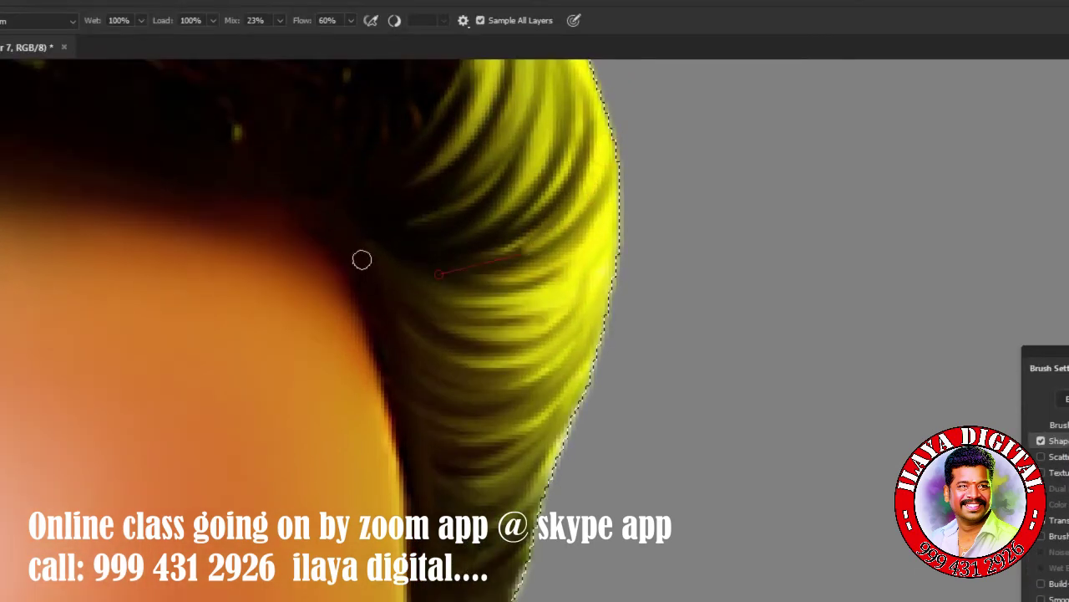
left_click_drag(362, 260, 445, 215)
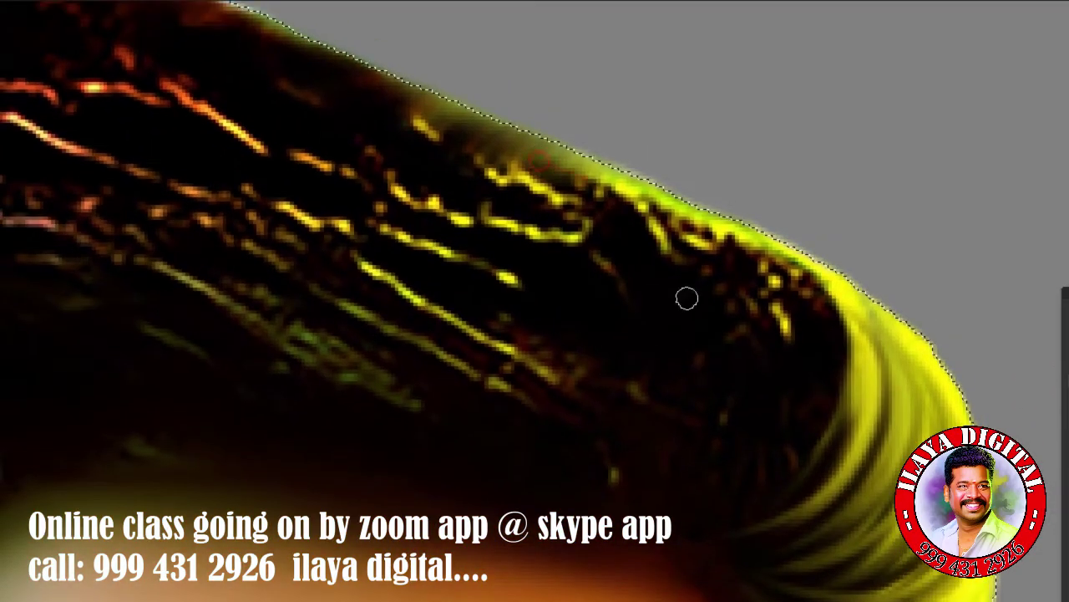
left_click_drag(687, 298, 615, 179)
left_click_drag(625, 452, 572, 390)
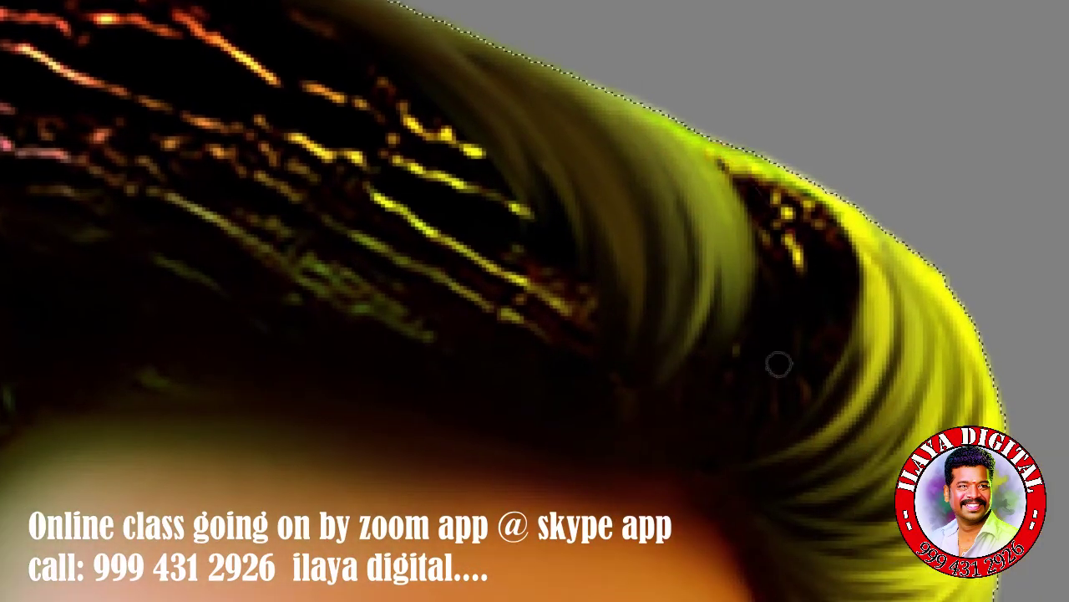
mouse_move(779, 364)
left_mouse_down()
mouse_move(752, 163)
mouse_move(777, 184)
left_mouse_up()
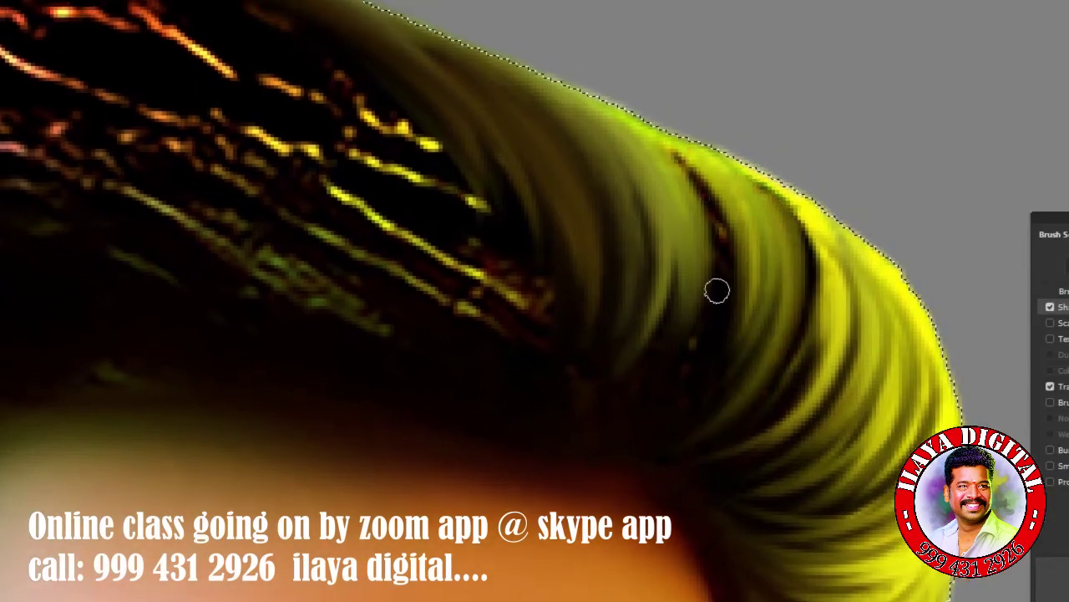
left_click_drag(717, 289, 710, 351)
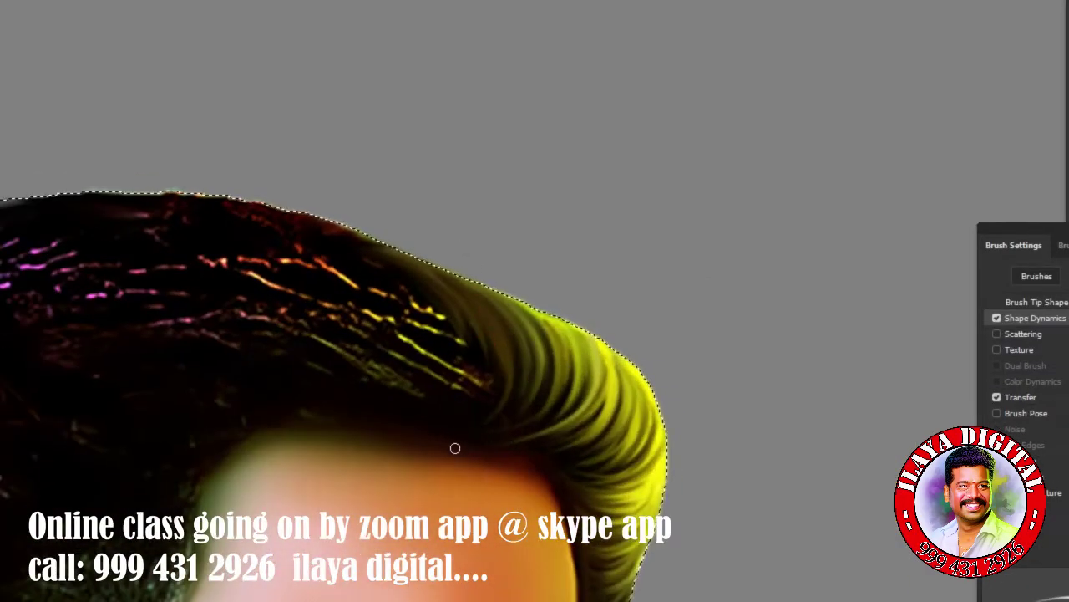
Brighten the upper-edge strands, set the Brush Tip Shape, and smooth the dark hair along the top.
scroll(456, 448, "up", 3)
scroll(461, 258, "up", 2)
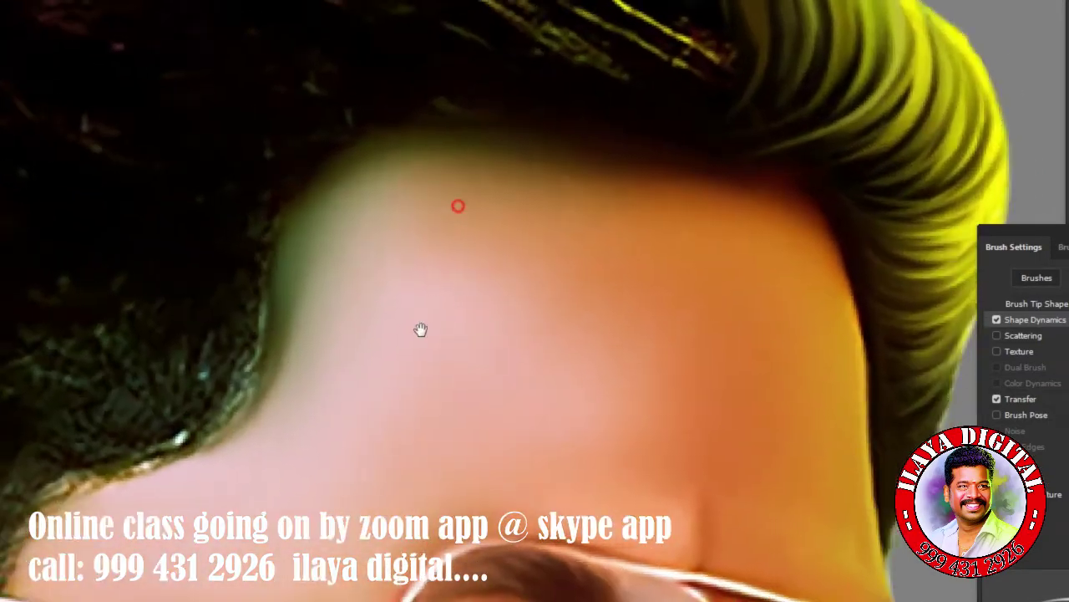
scroll(420, 329, "down", 2)
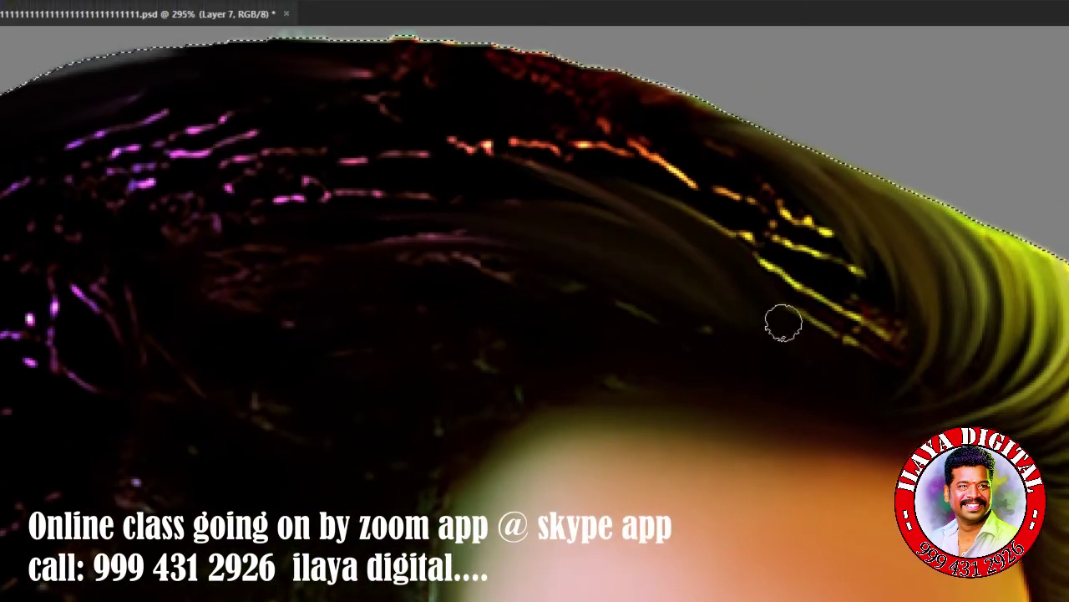
mouse_move(784, 323)
left_mouse_down()
mouse_move(802, 386)
mouse_move(800, 301)
mouse_move(666, 195)
mouse_move(796, 374)
left_mouse_up()
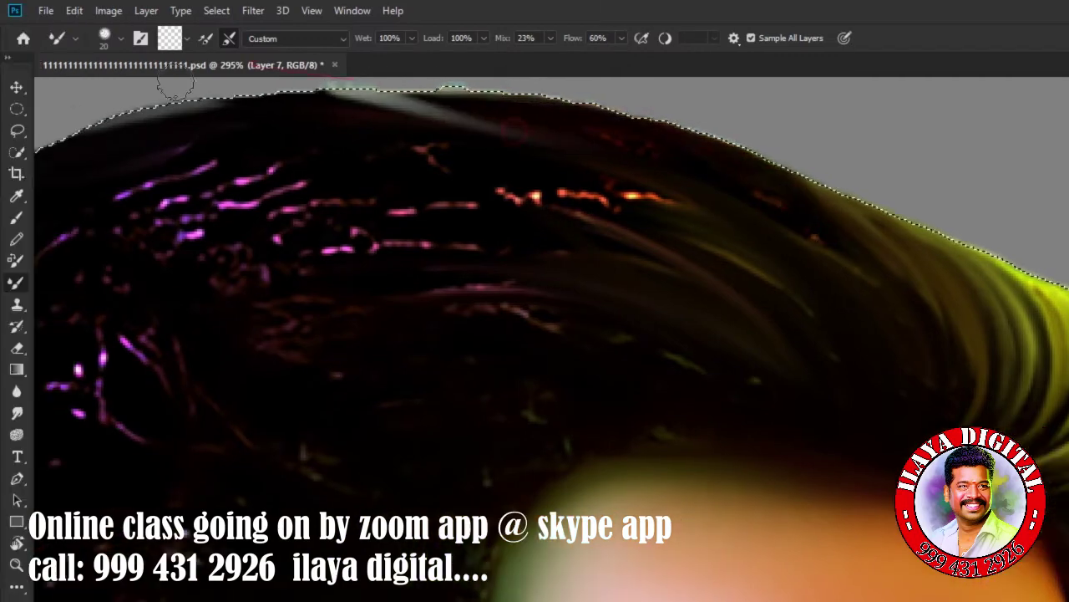
scroll(657, 382, "up", 3)
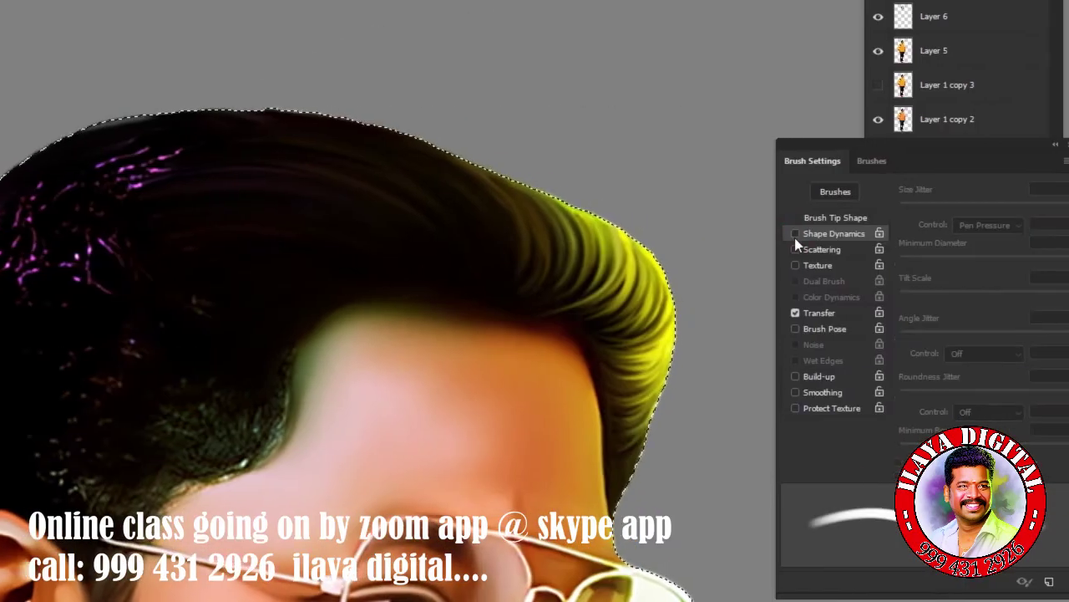
left_click(817, 218)
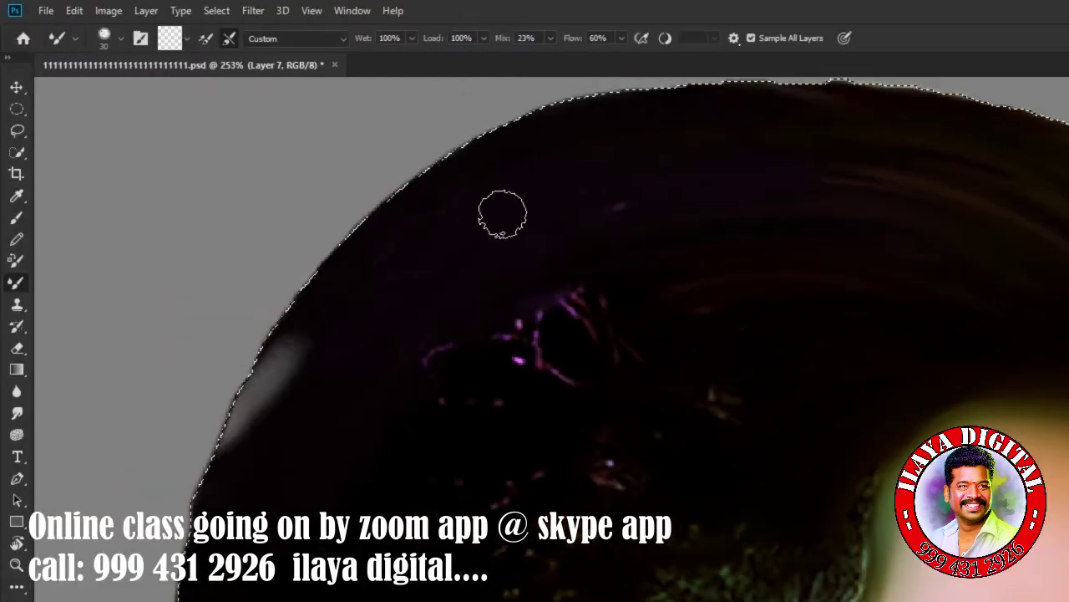
left_click_drag(551, 188, 242, 413)
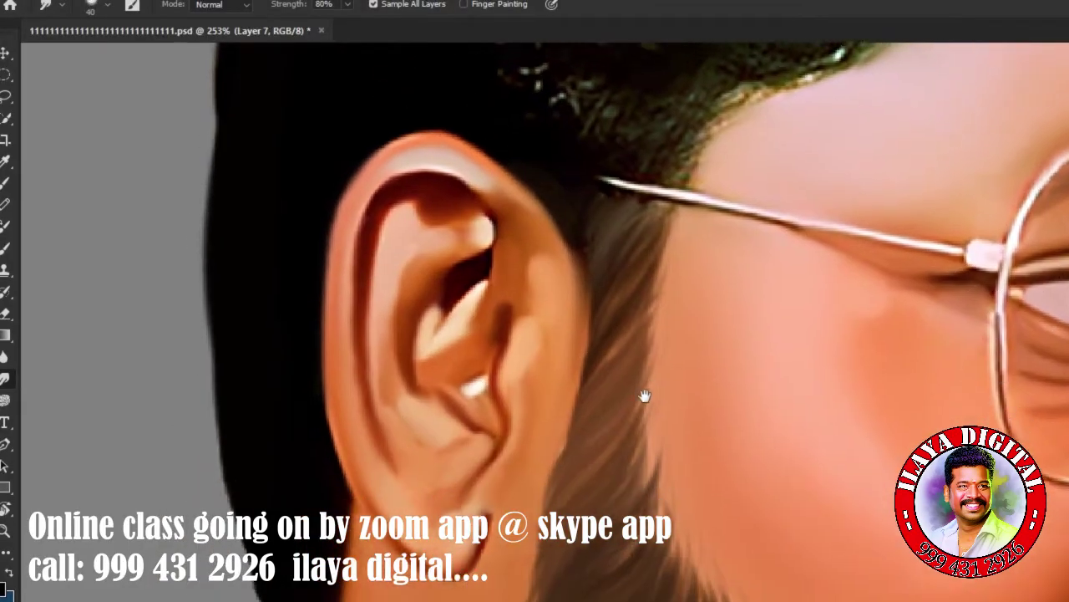
Zoom in above the ear and blend the dark hair there, near the glasses arm, and behind the ear.
left_click_drag(644, 396, 519, 597)
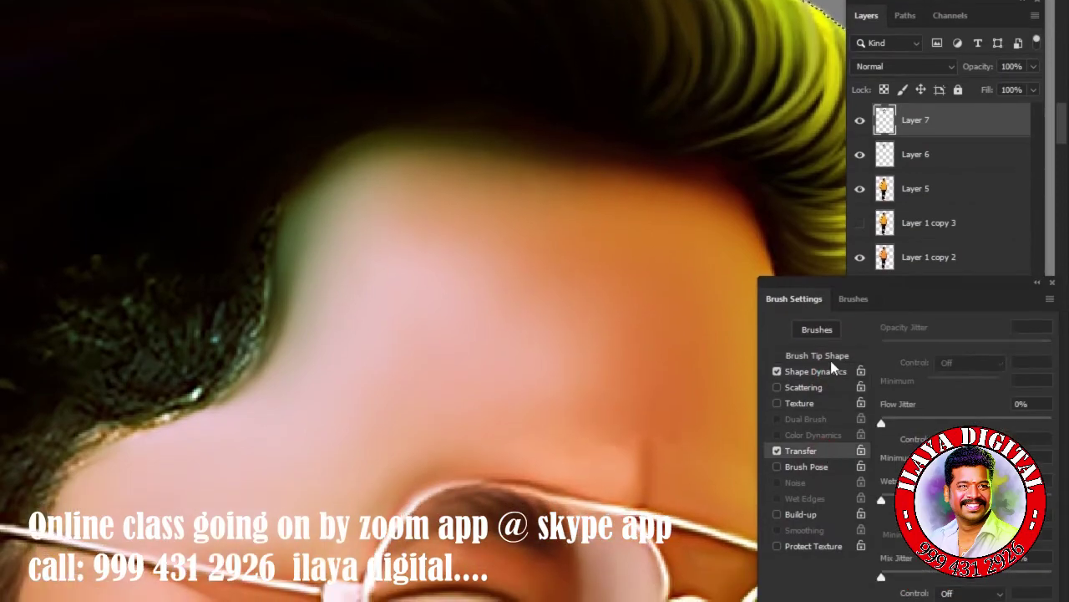
left_click(830, 360)
key("ctrl+0")
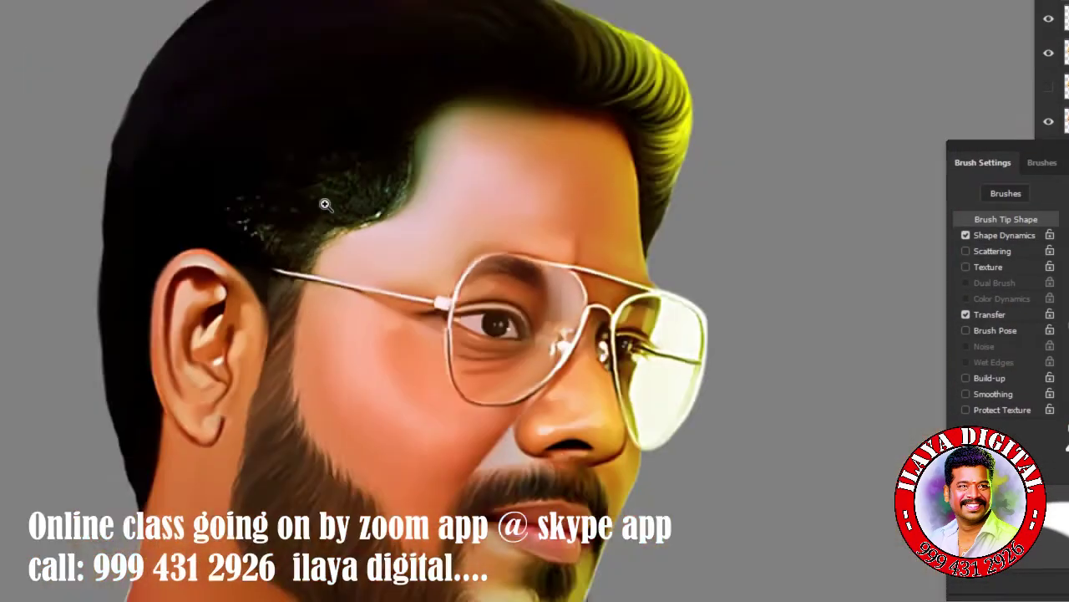
left_click(325, 205)
left_click(399, 229)
left_click(352, 247)
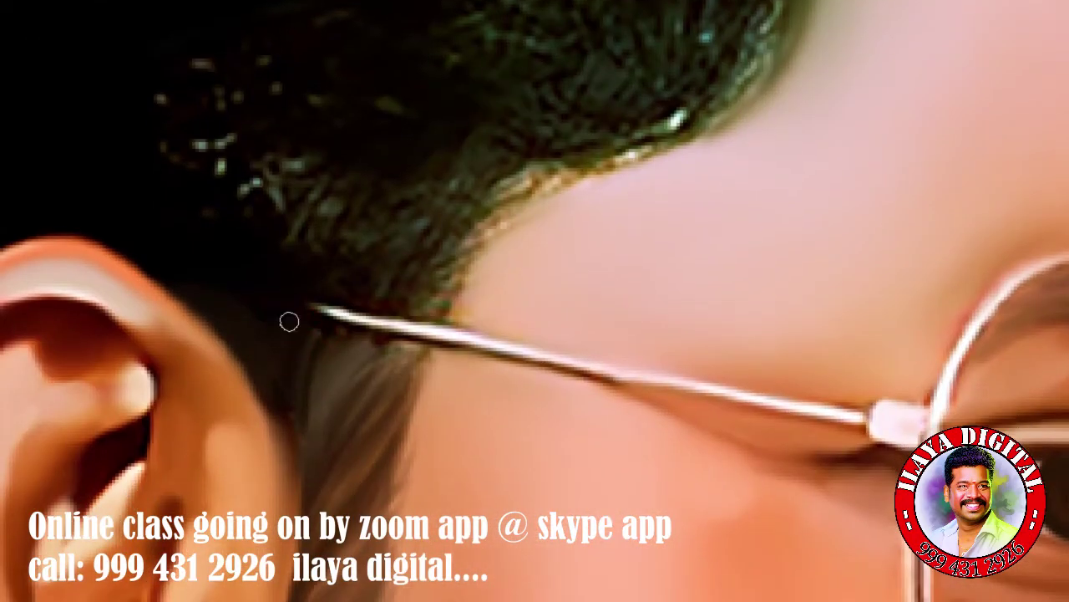
left_click(281, 281)
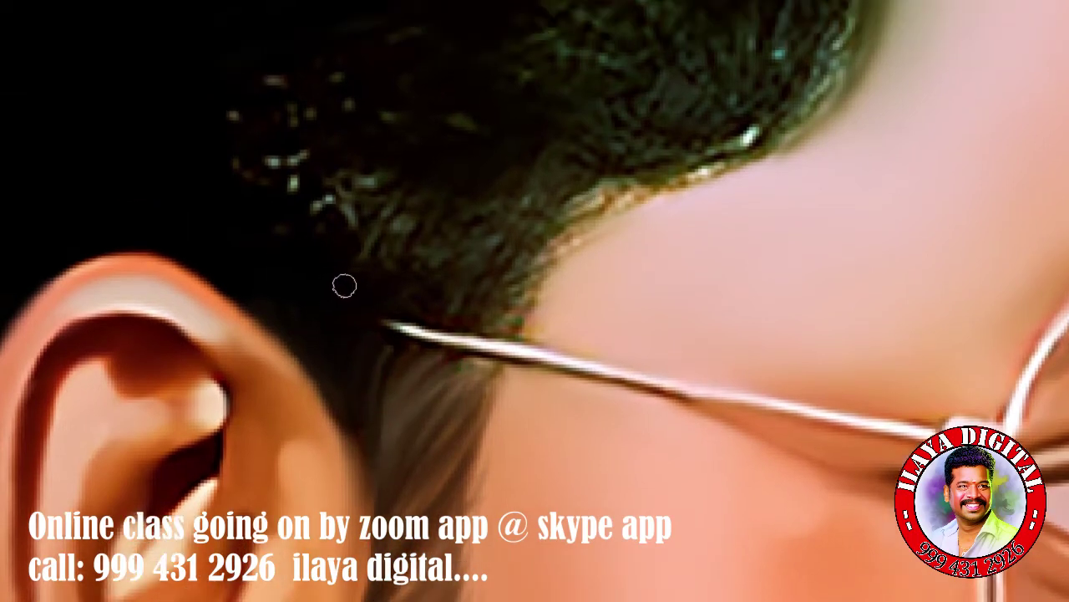
left_click(335, 341)
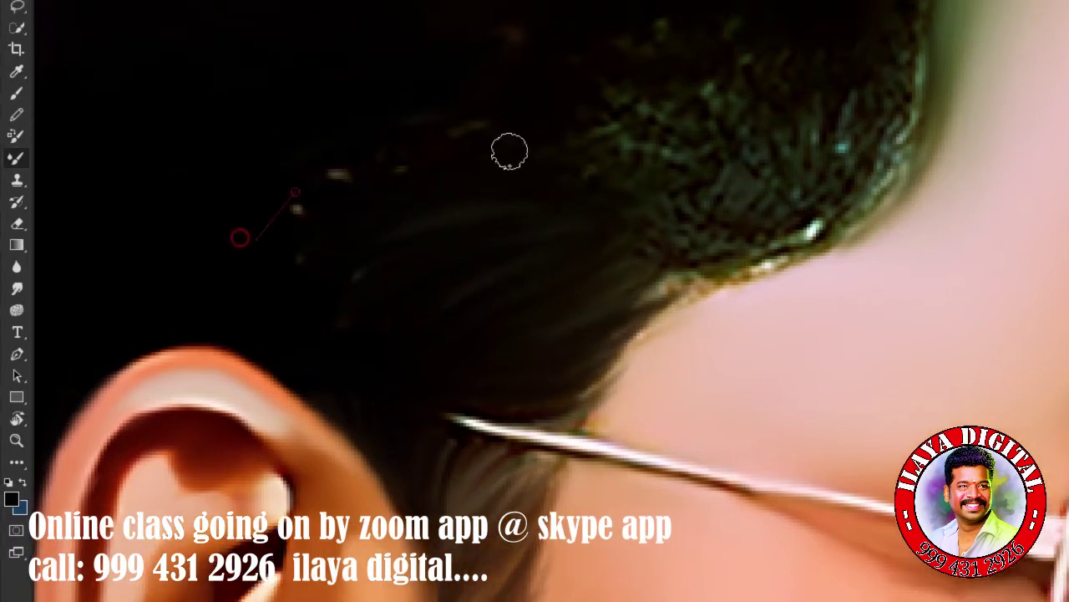
left_click(200, 271)
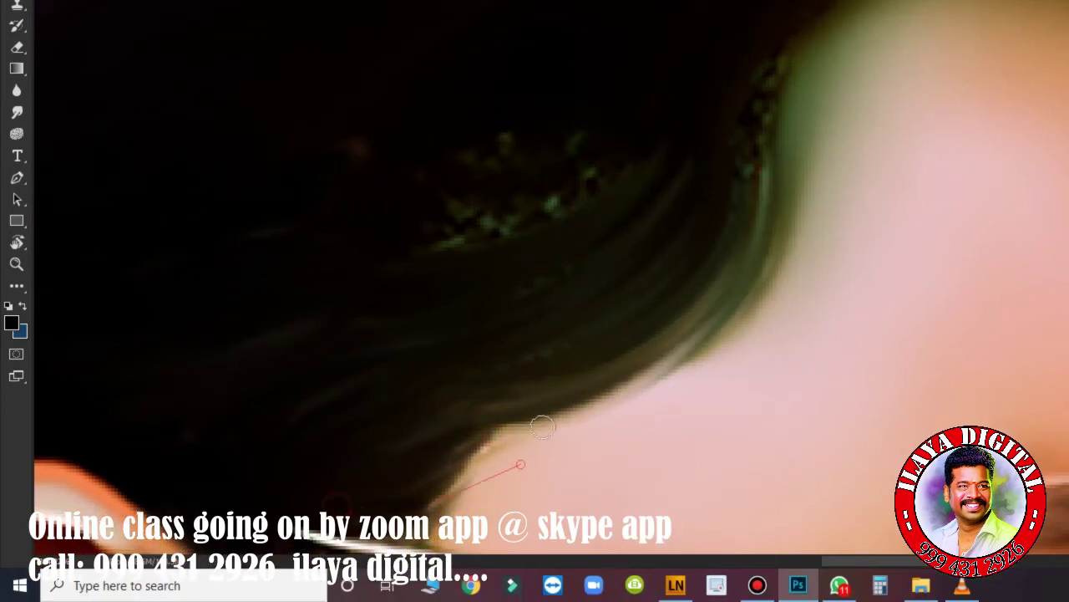
scroll(562, 423, "down", 3)
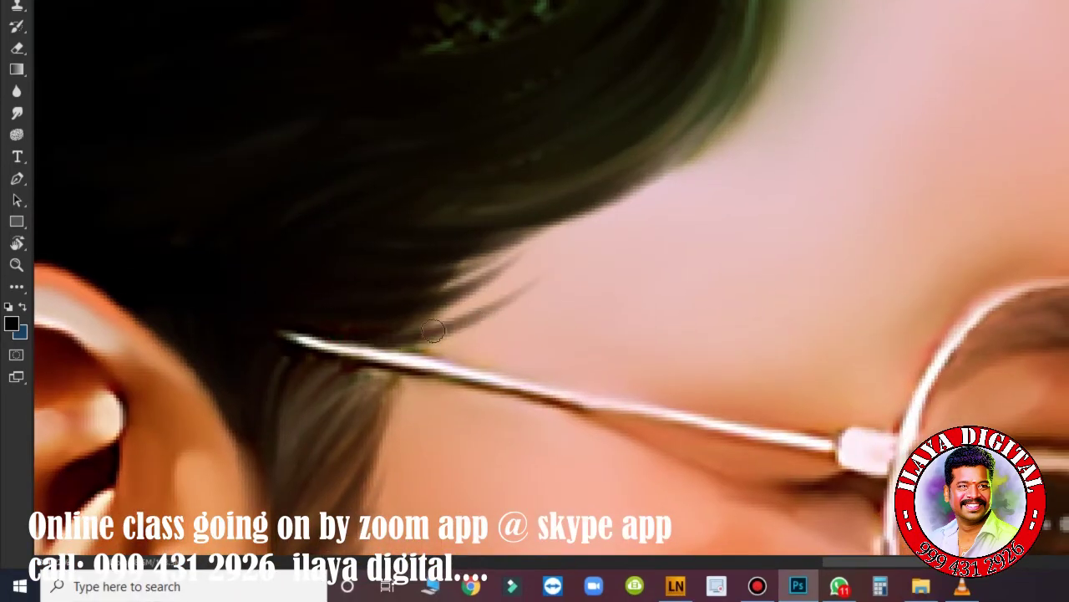
scroll(422, 295, "up", 5)
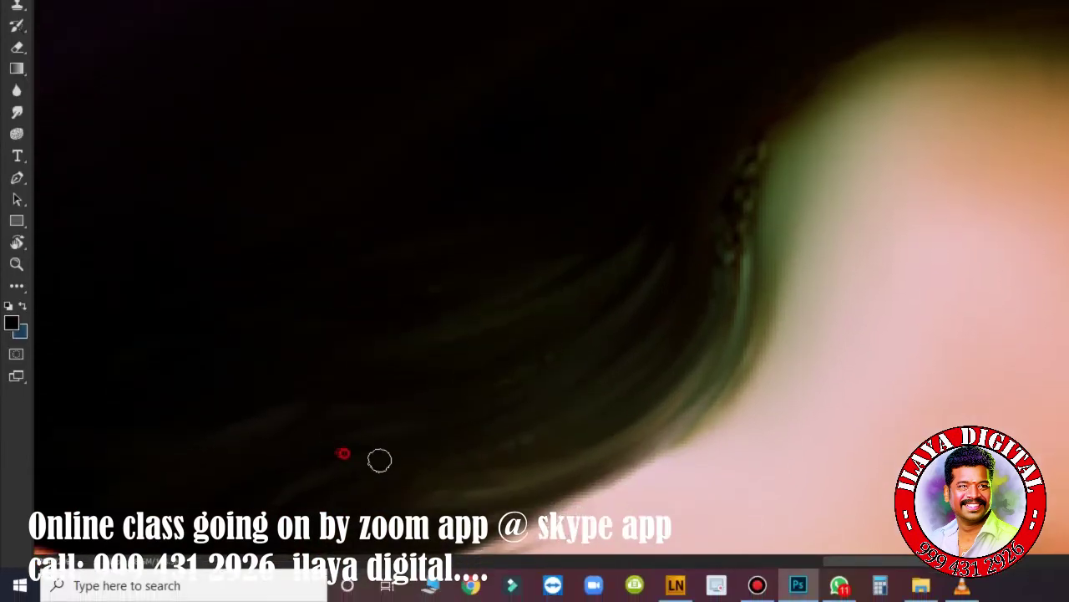
left_click(589, 451)
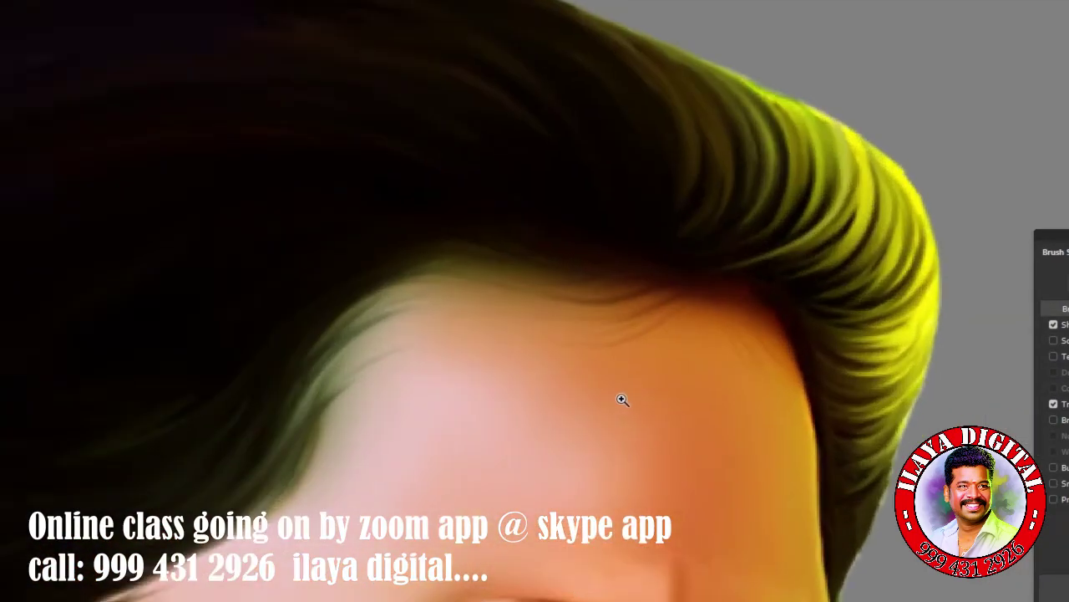
Hide the screen recorder and set a yellow-green foreground colour.
left_click(499, 585)
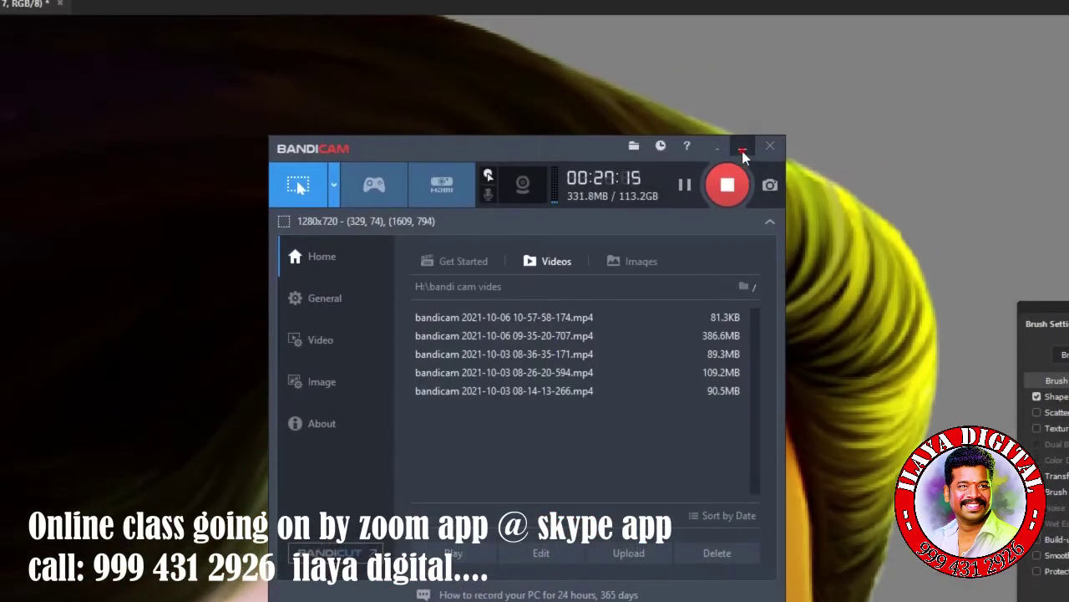
left_click(745, 151)
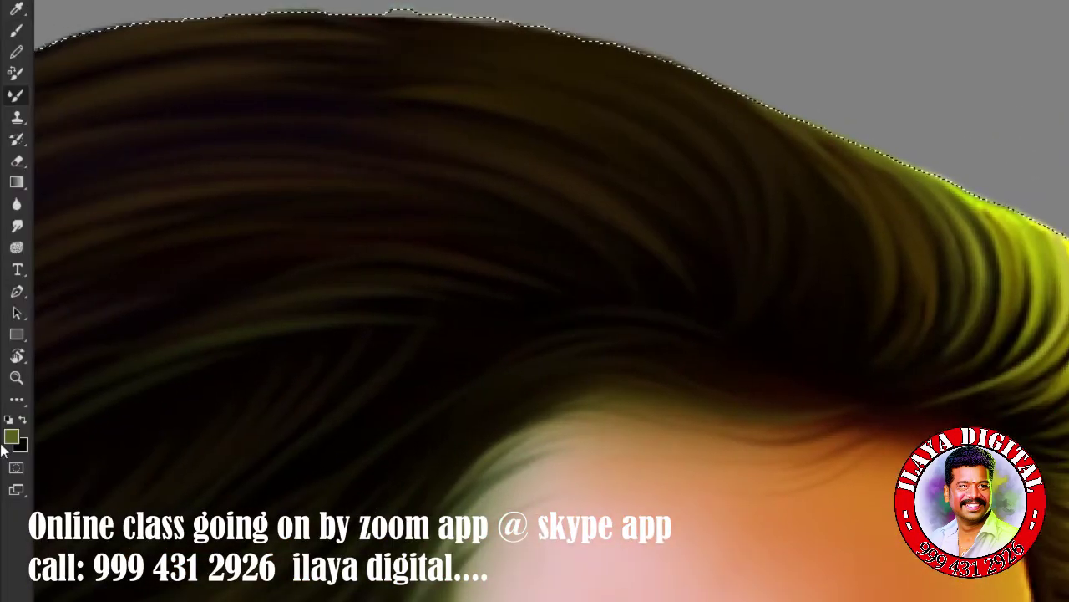
left_click(9, 432)
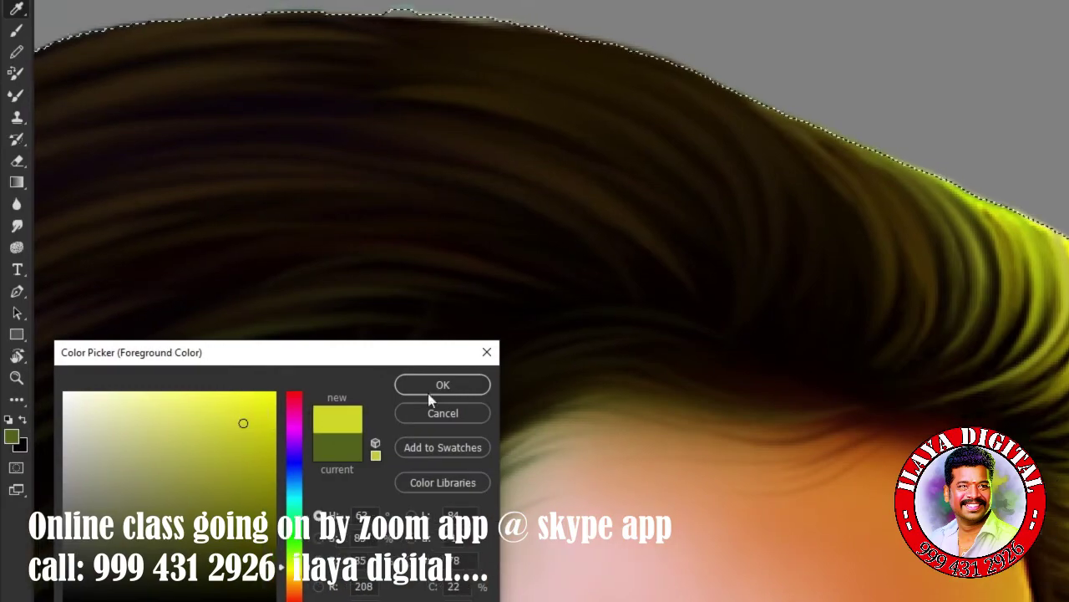
left_click(429, 384)
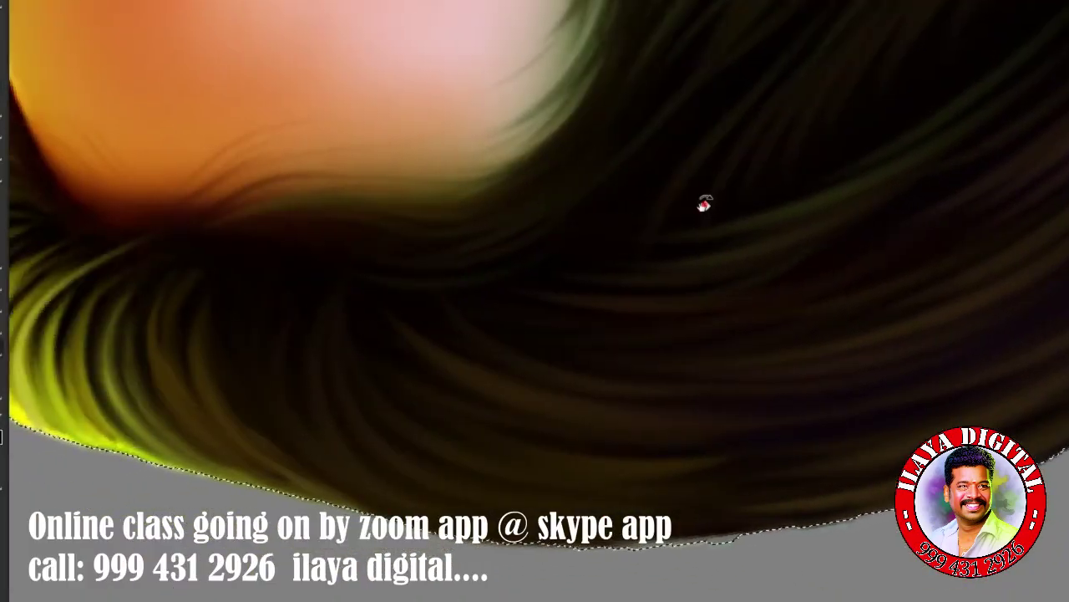
Rotate the view to follow the hair edge, then switch the foreground colour to bright yellow.
left_click_drag(704, 203, 661, 258)
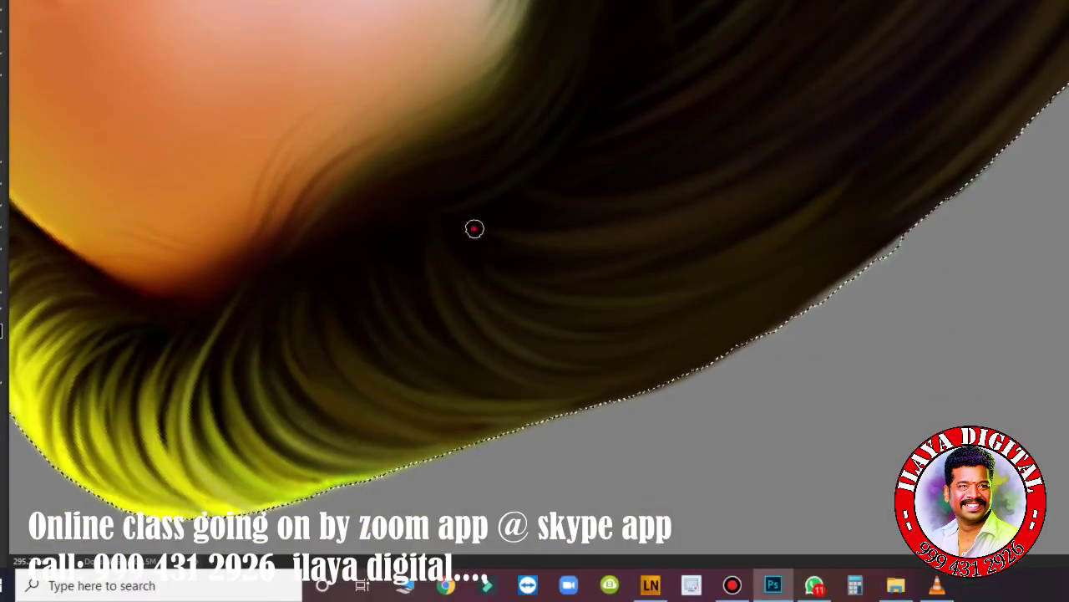
key("r")
left_click_drag(473, 228, 295, 150)
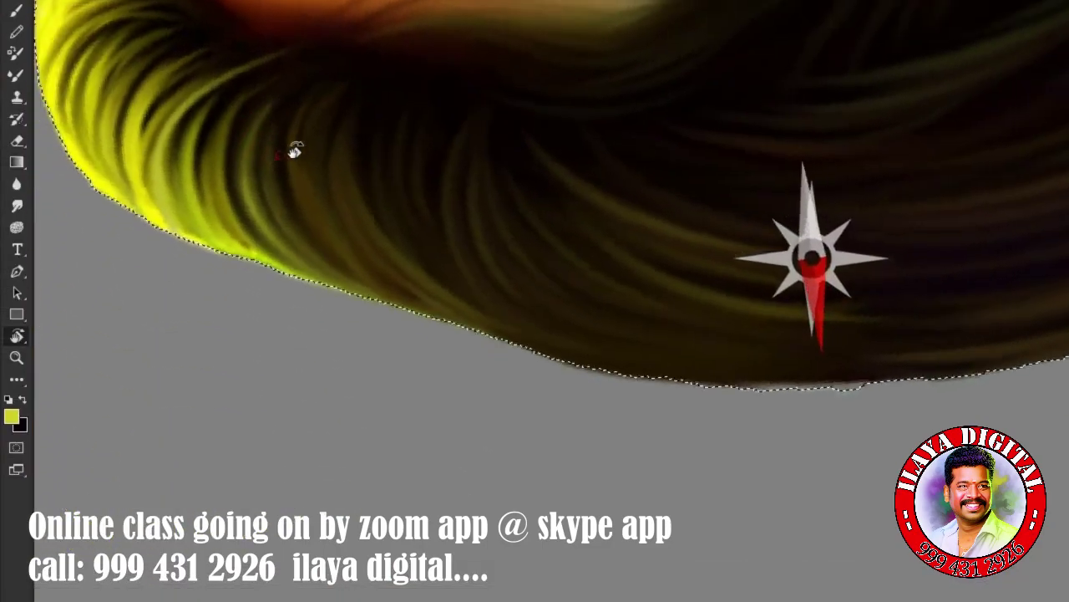
mouse_move(203, 293)
left_mouse_down()
mouse_move(292, 184)
mouse_move(362, 449)
left_mouse_up()
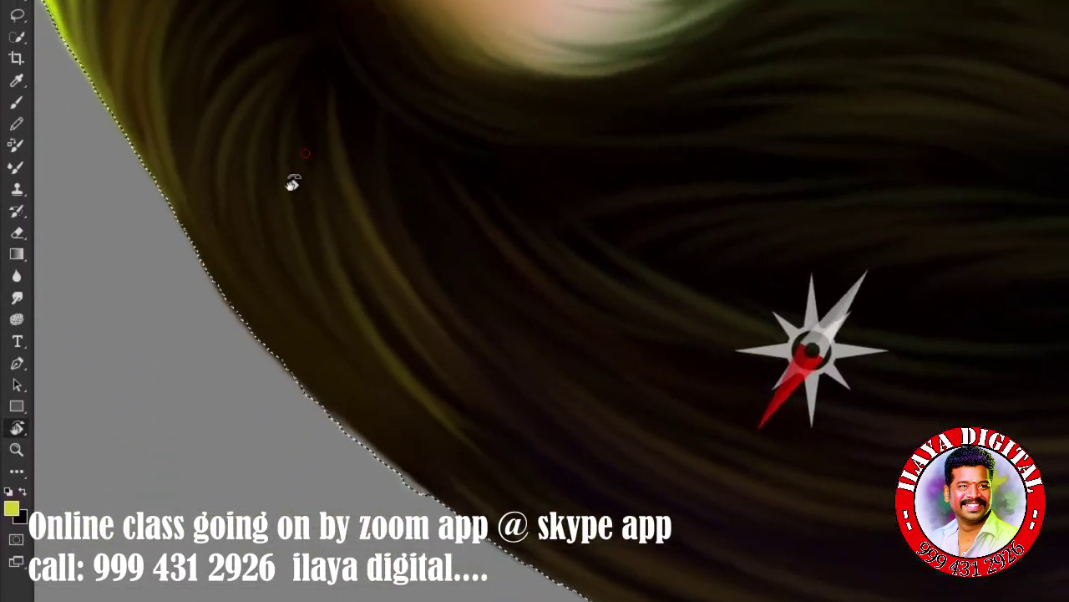
key("b")
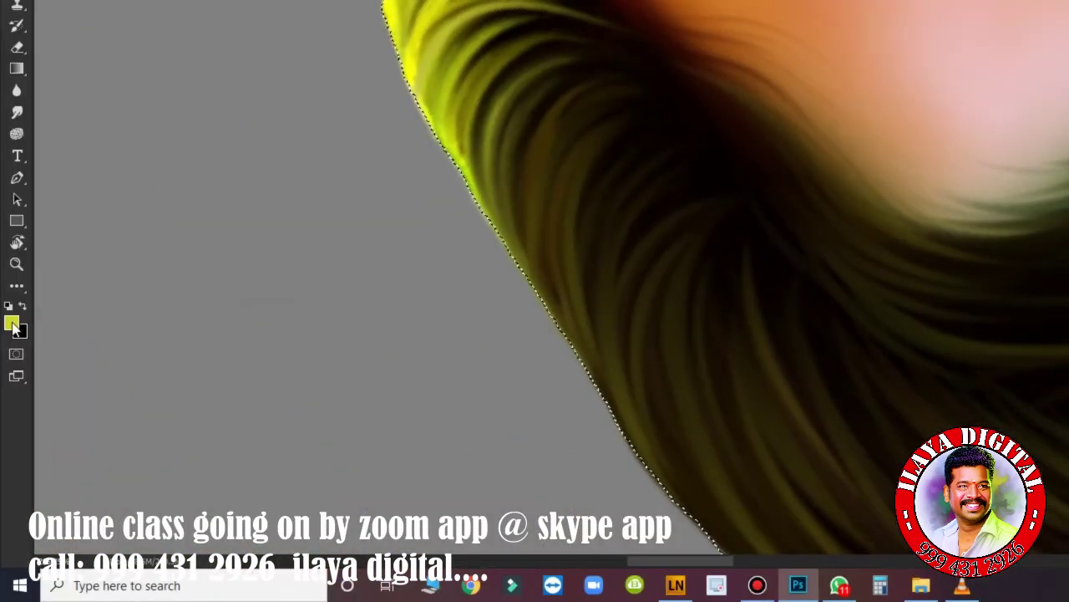
left_click(11, 322)
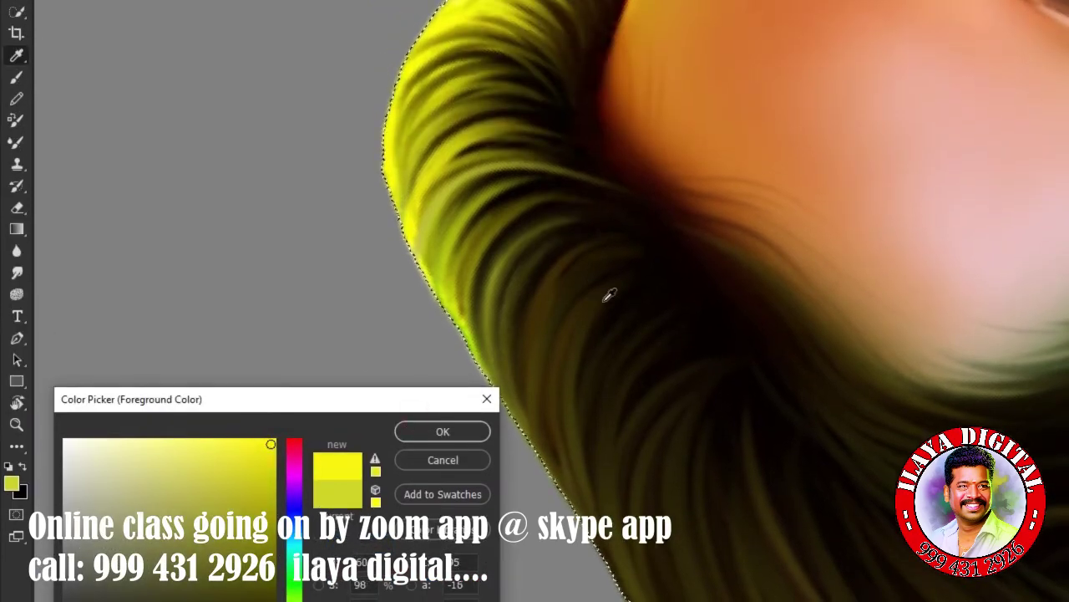
left_click(439, 432)
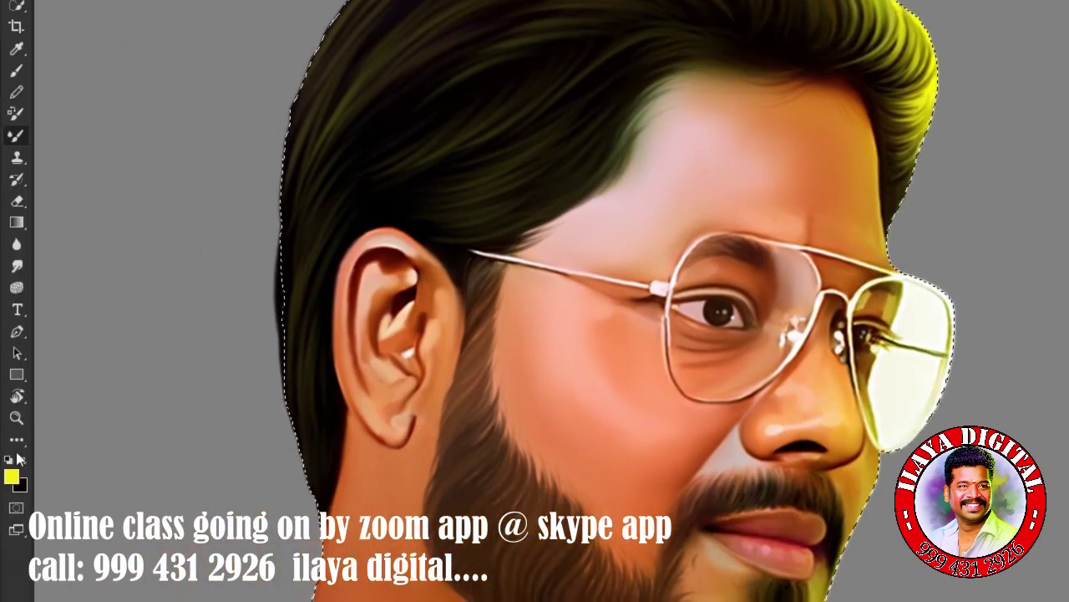
Choose a deep purple foreground colour from the magenta range and pan to the hair behind the ear.
left_click(11, 445)
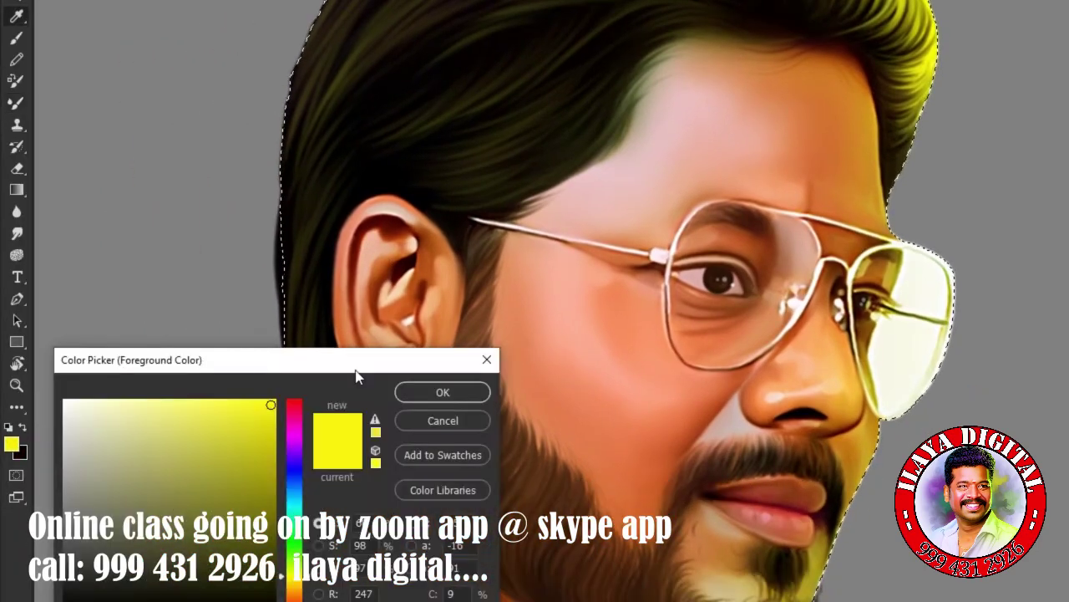
left_click(294, 425)
left_click(245, 498)
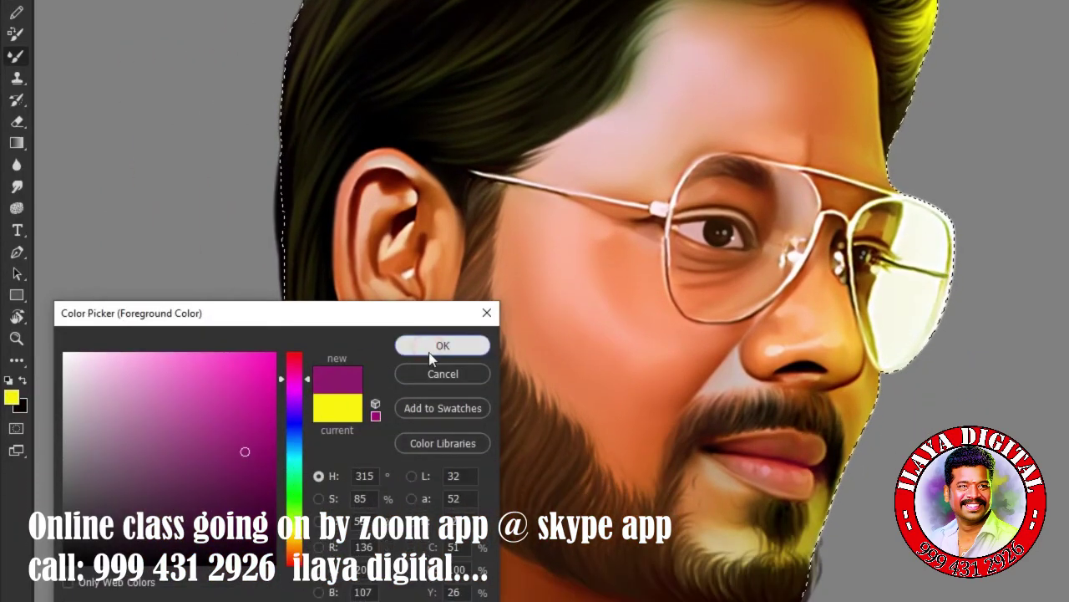
left_click(431, 355)
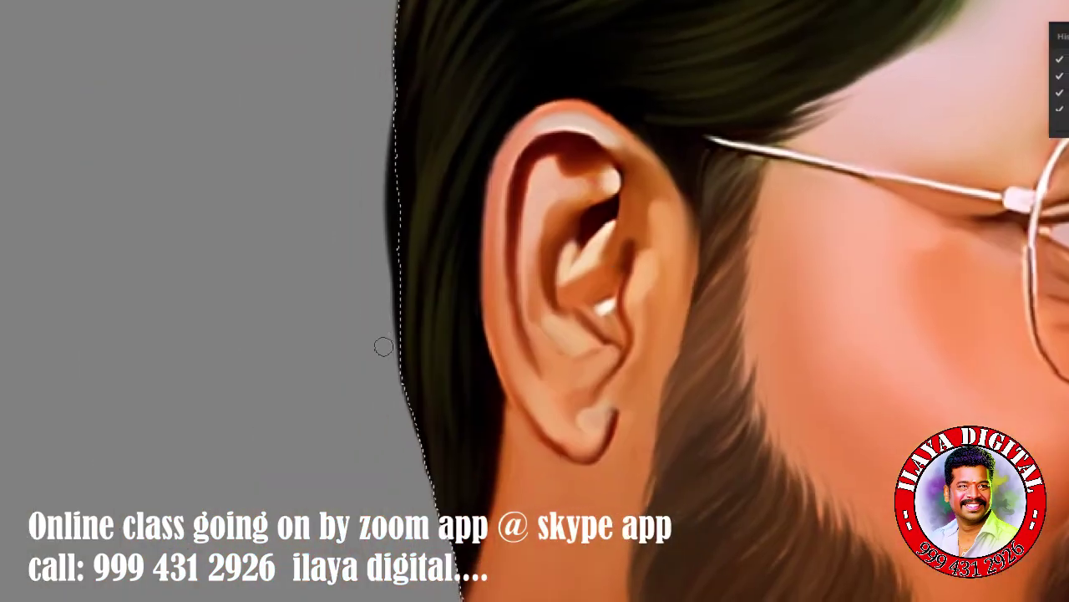
left_click_drag(477, 444, 540, 245)
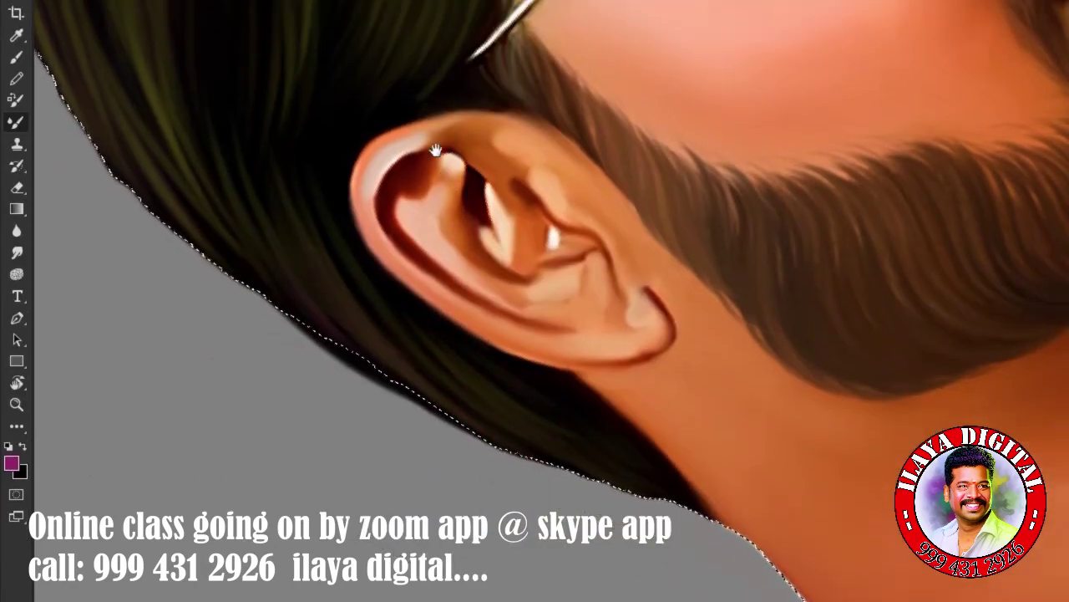
left_click_drag(528, 411, 636, 360)
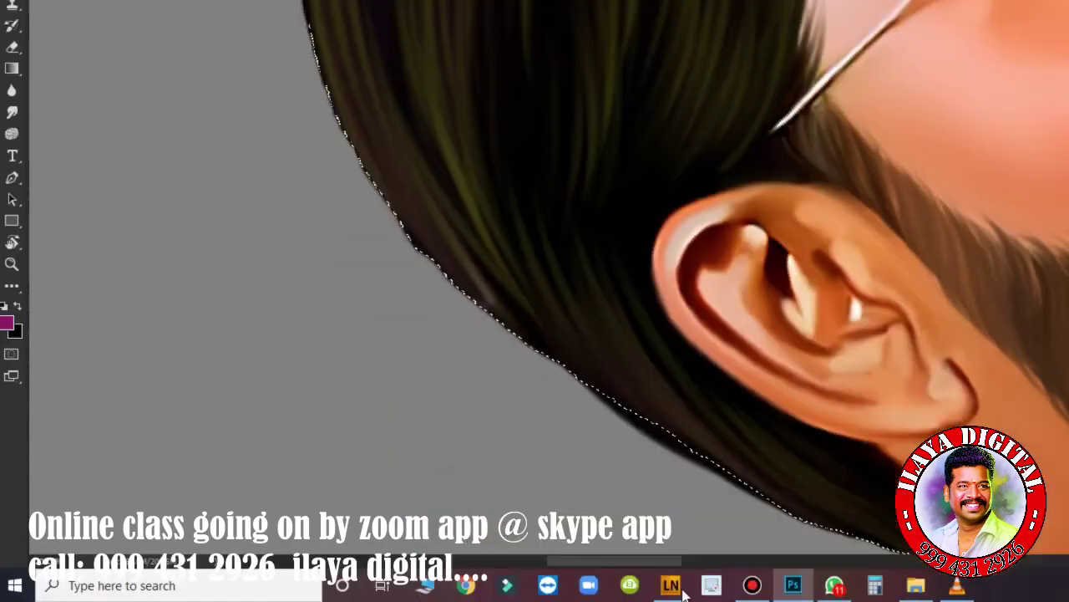
left_click(766, 588)
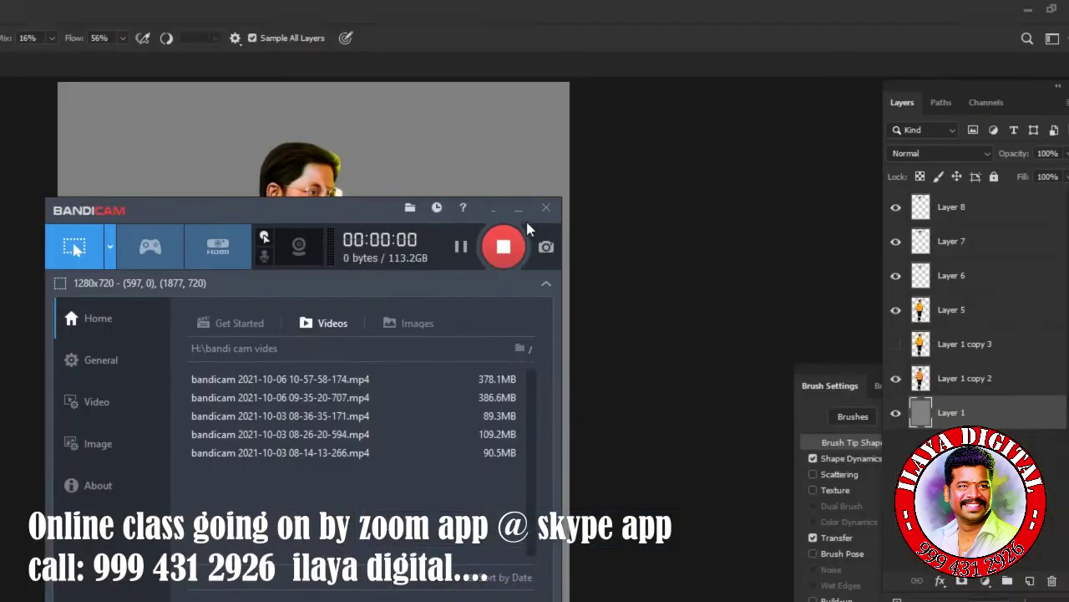
Hide the recorder, close the Actions panel, and frame the whole head.
left_click(518, 209)
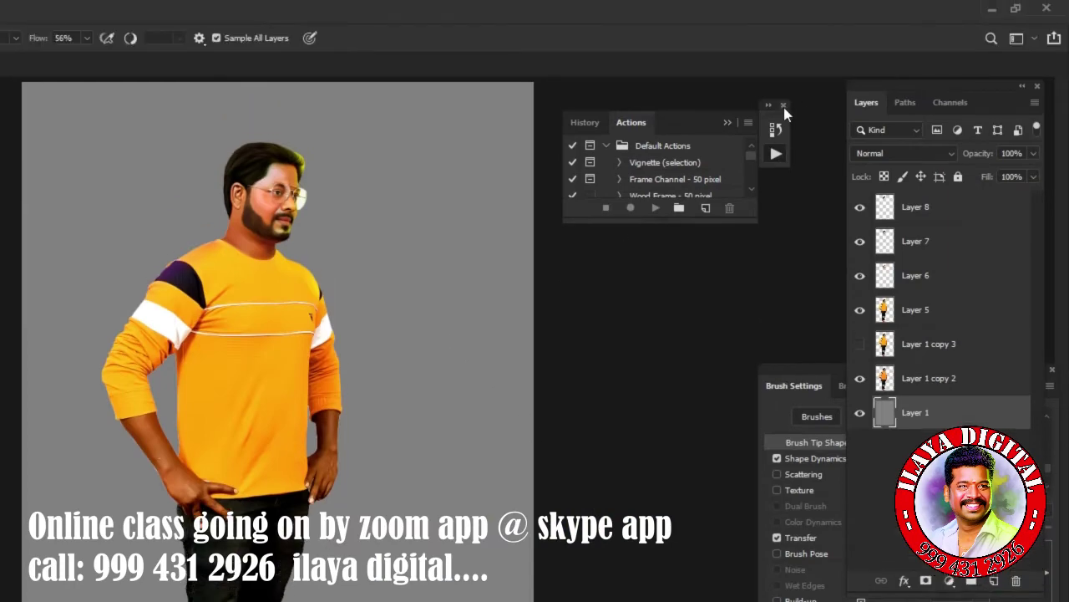
left_click(784, 105)
left_click(379, 442)
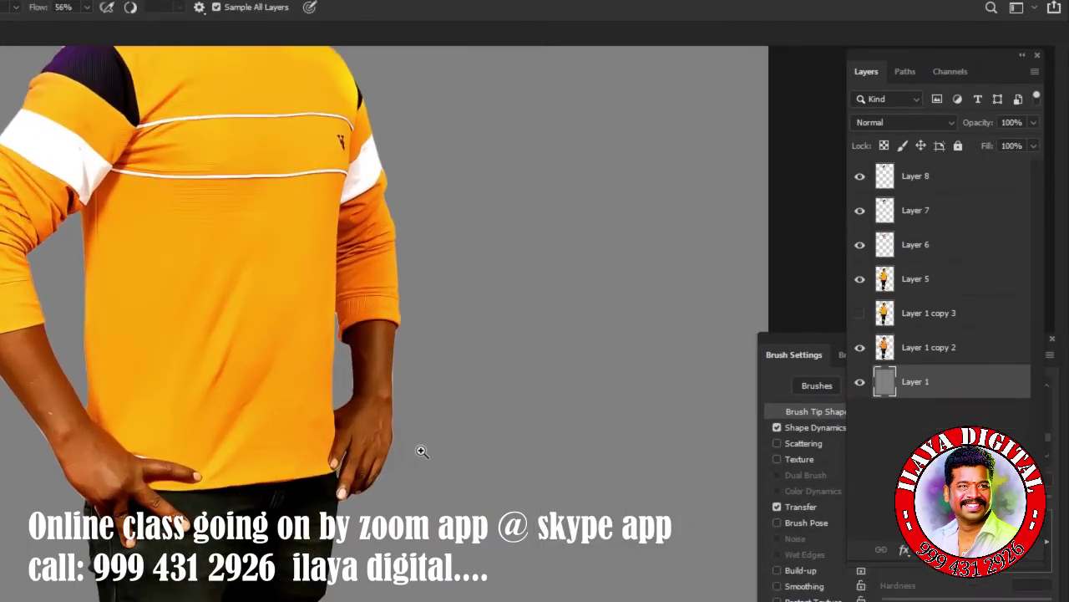
left_click(413, 439, "alt")
left_click(367, 196)
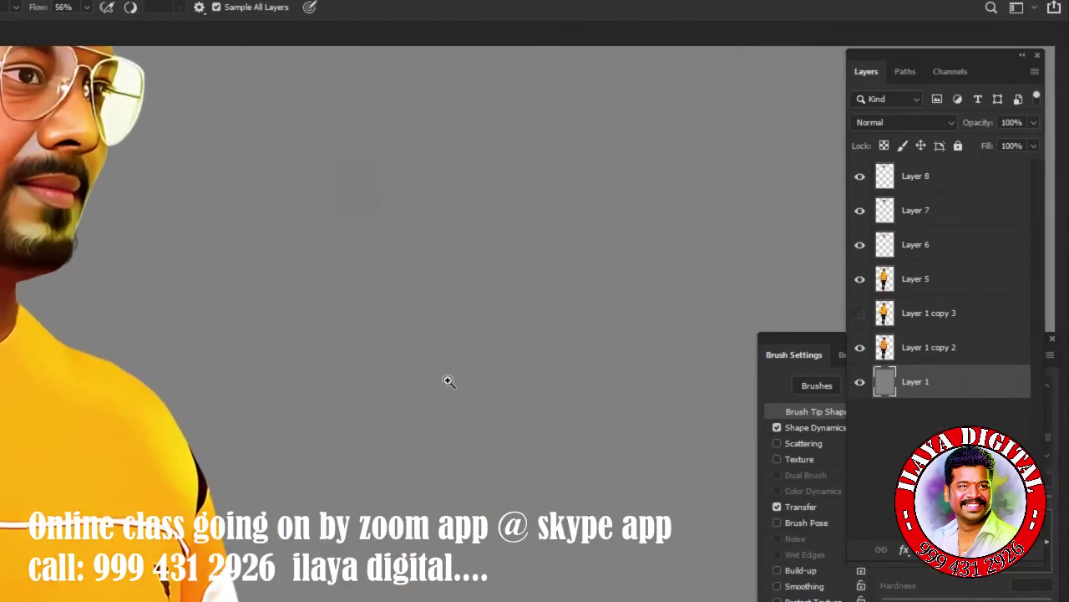
left_click(392, 360, "alt")
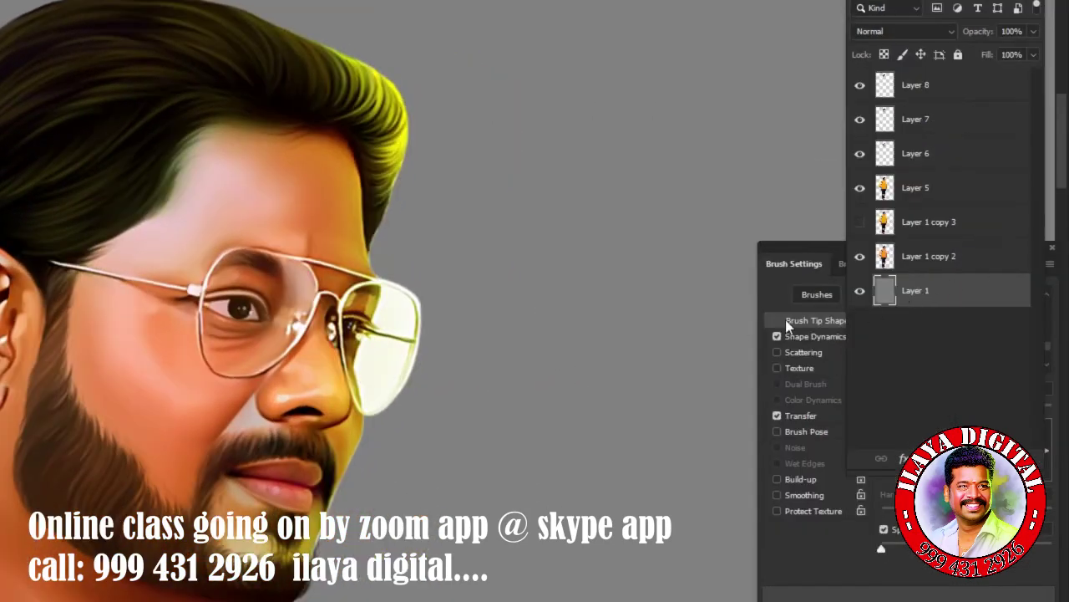
Set Layer 1's Hue/Saturation Lightness to -100 for a black background, then check Layer 7.
key("ctrl+u")
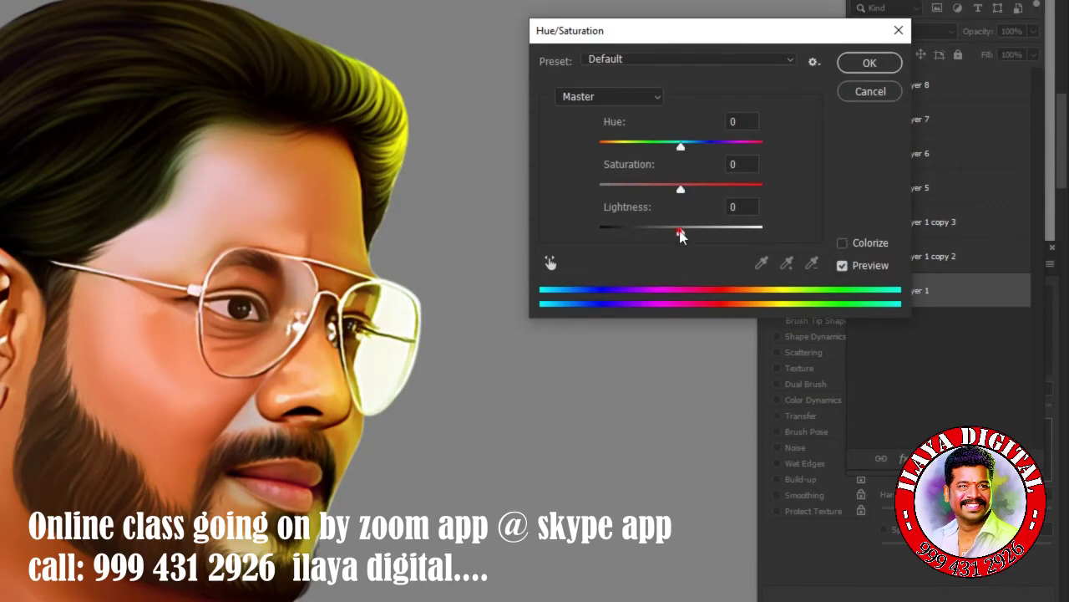
left_click_drag(625, 235, 591, 238)
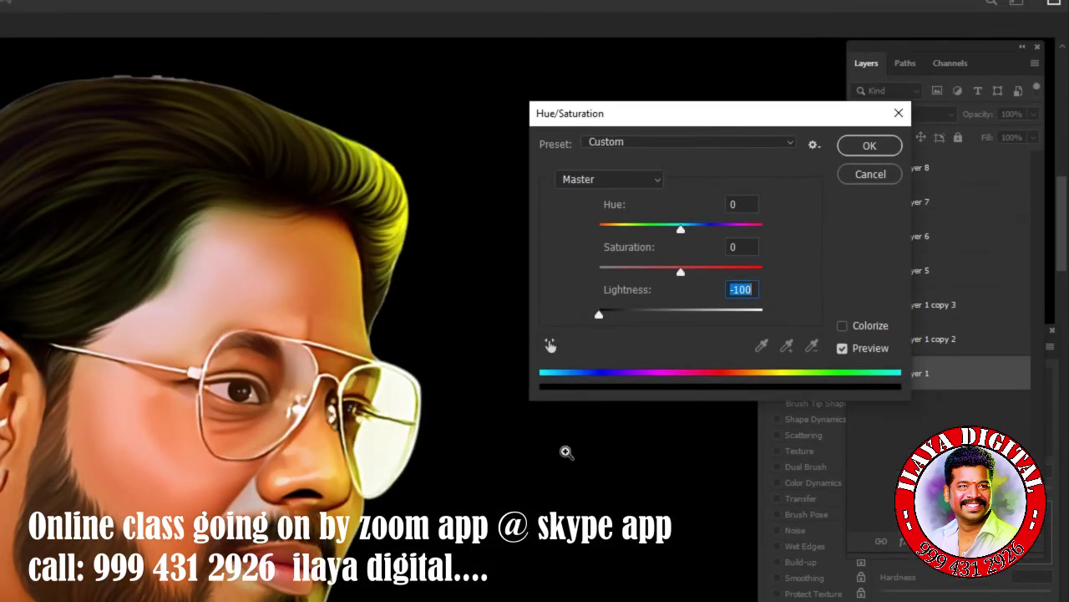
left_click(566, 446, "alt")
left_click(542, 445, "ctrl")
left_click_drag(541, 445, 573, 449)
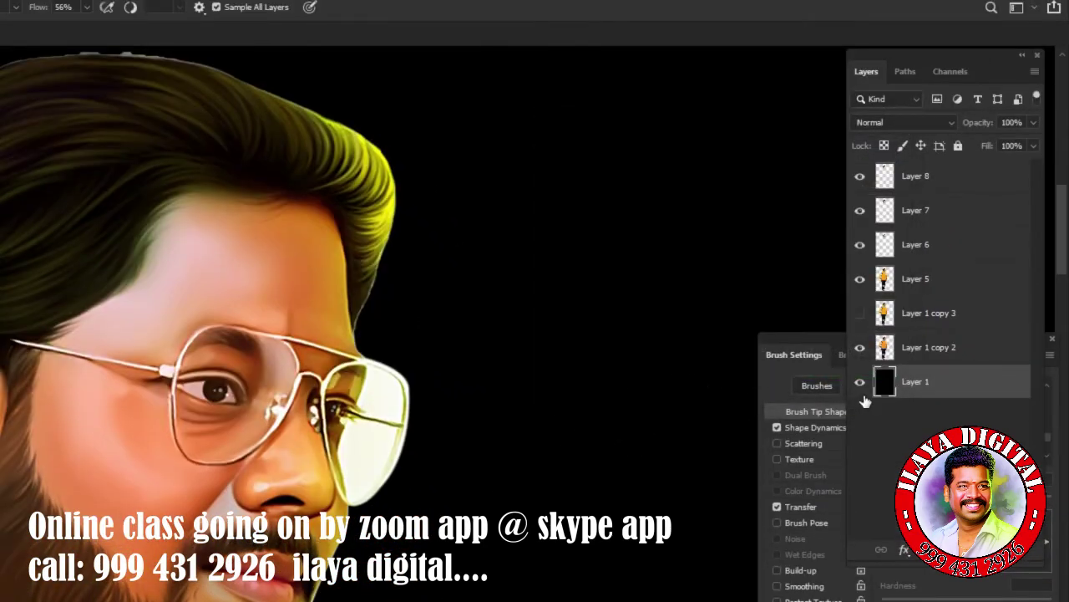
mouse_move(565, 451)
left_mouse_down()
mouse_move(525, 396)
mouse_move(565, 404)
left_mouse_up()
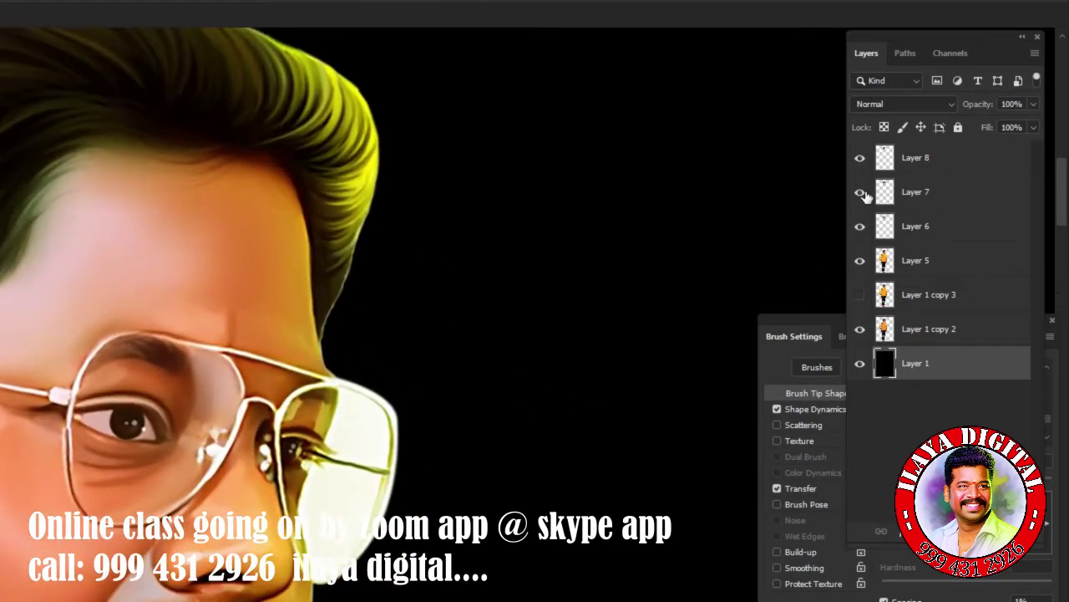
left_click(860, 193)
left_click(859, 192)
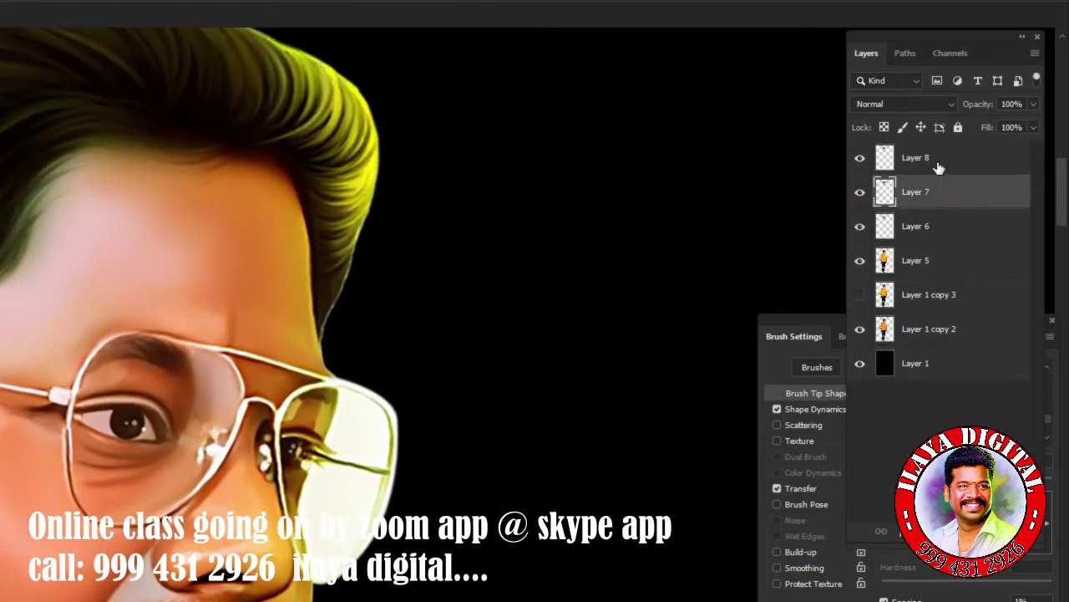
Rotate the view and create empty Layer 9 above Layer 8 with Ctrl+Shift+N.
scroll(508, 337, "up", 5)
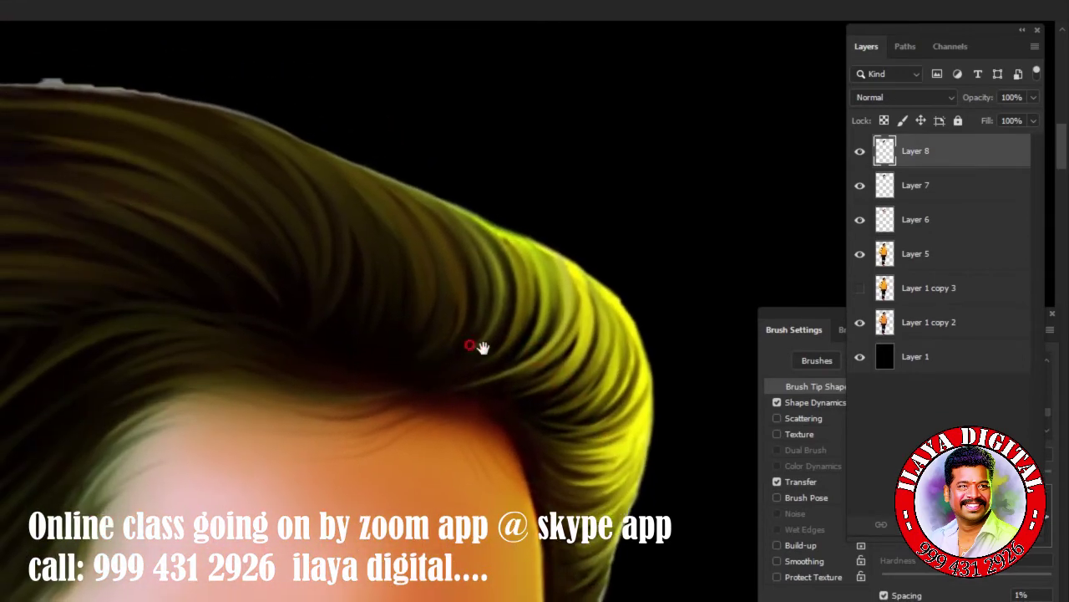
scroll(478, 347, "up", 2)
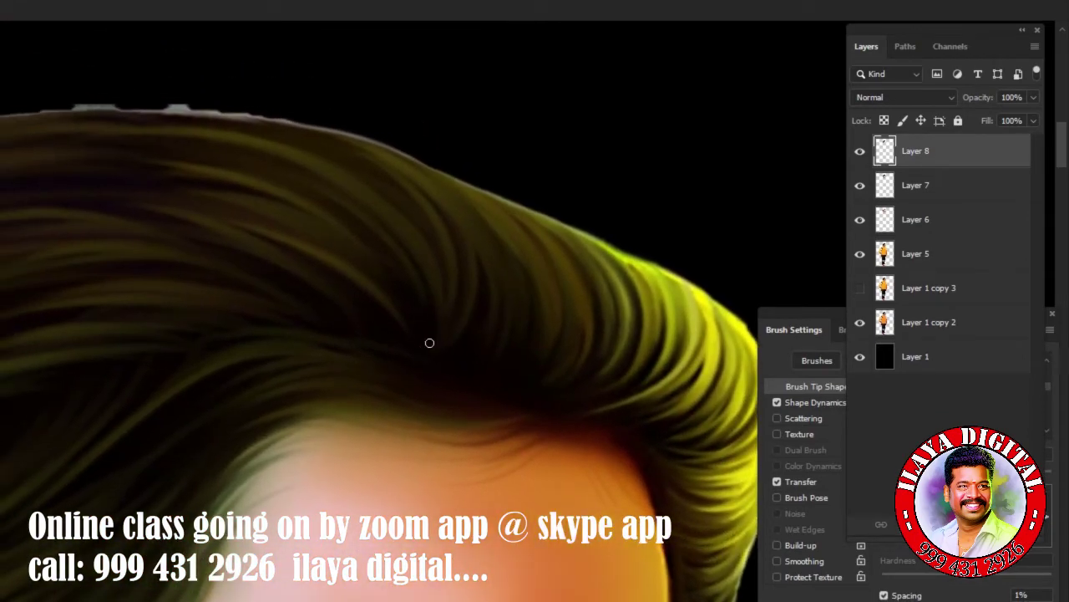
mouse_move(487, 243)
left_mouse_down()
mouse_move(439, 175)
mouse_move(298, 278)
left_mouse_up()
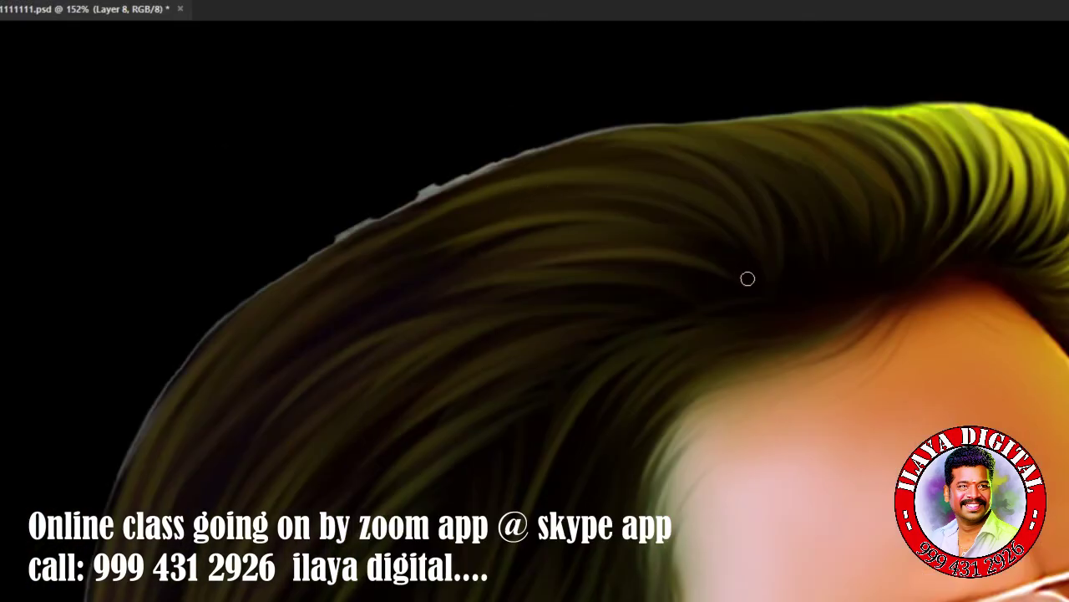
key("ctrl+shift+n")
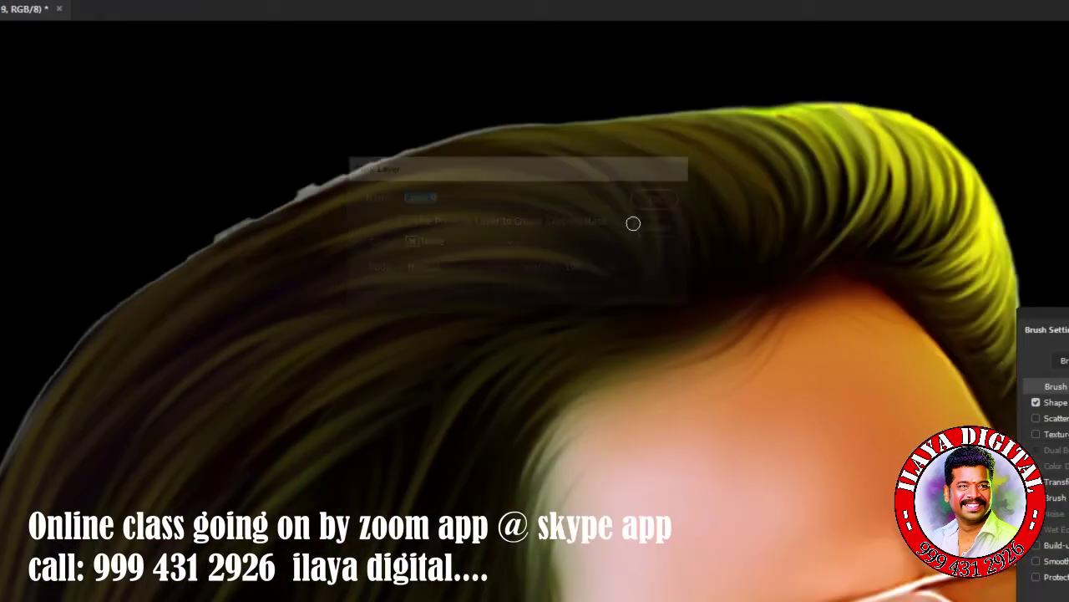
left_click(598, 282)
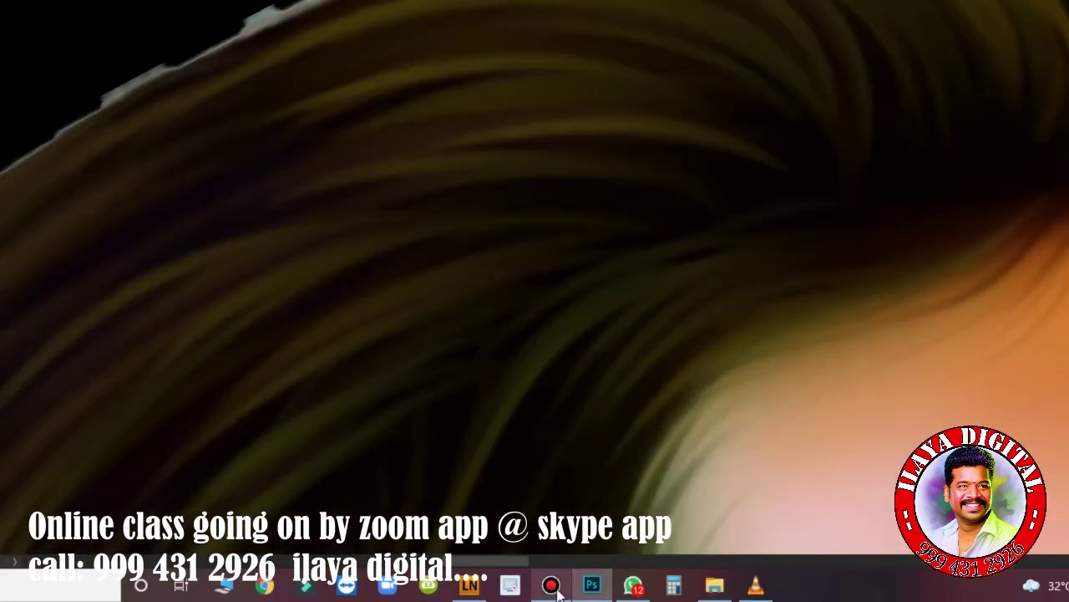
left_click(554, 586)
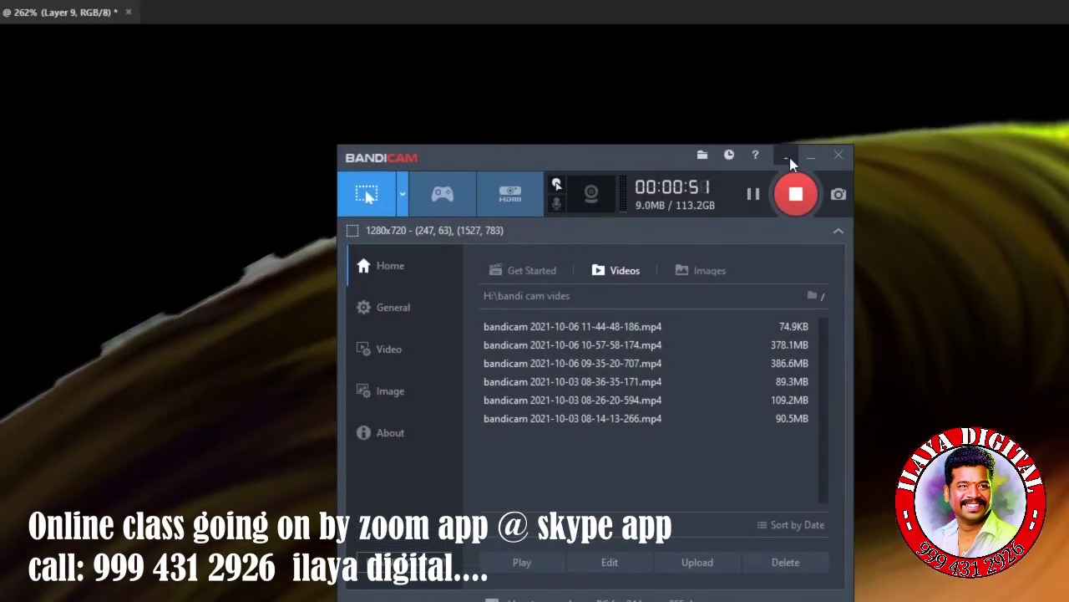
Restart the recording and toggle layers to view the rough sketch without Layer 8.
left_click(537, 259)
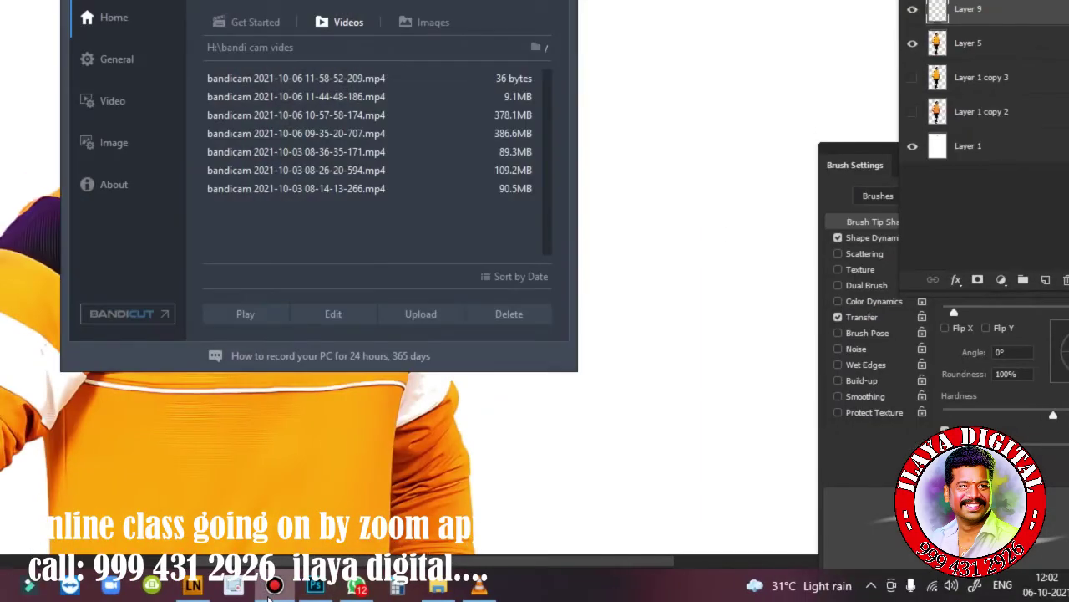
left_click(269, 595)
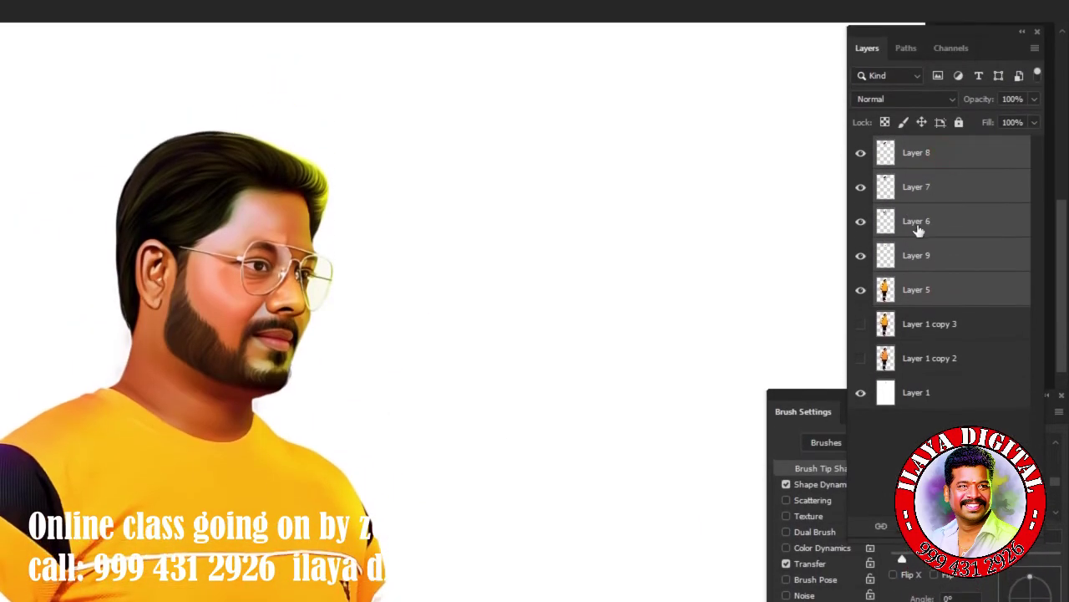
left_click(861, 154)
left_click(860, 222)
left_click(861, 222)
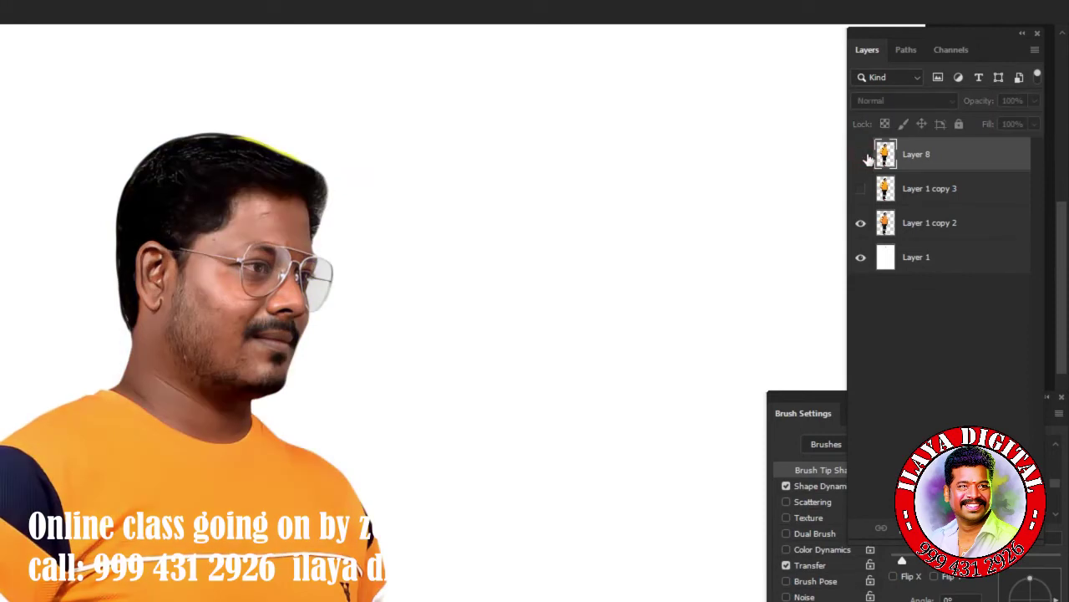
left_click(860, 154)
left_click(860, 154)
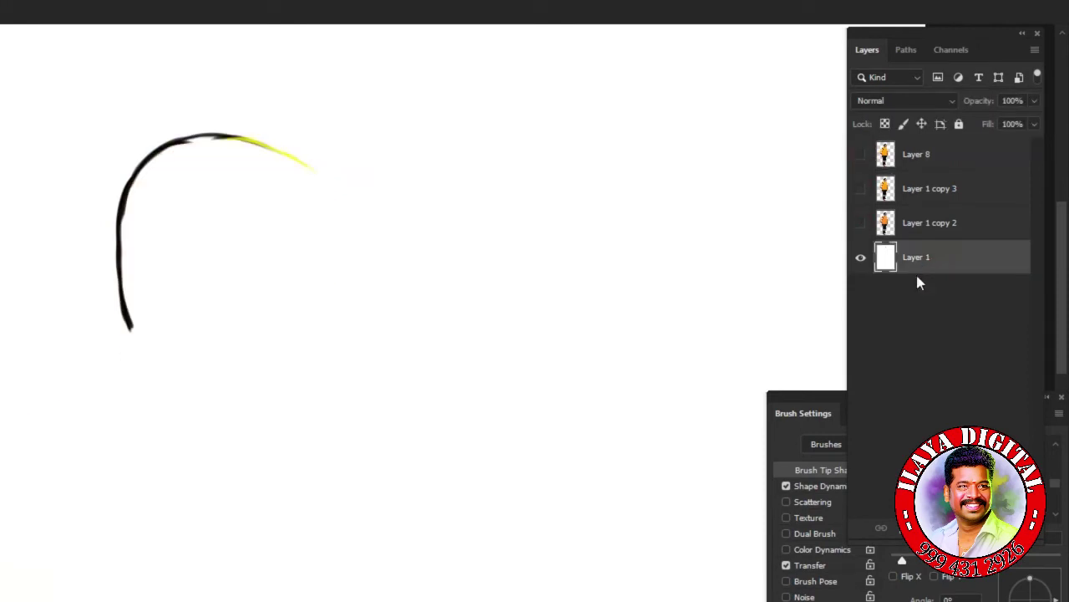
Reveal the Layer 1 copy 2 photo and toggle Layer 8 to compare painting against photo.
key("ctrl+u")
key("Return")
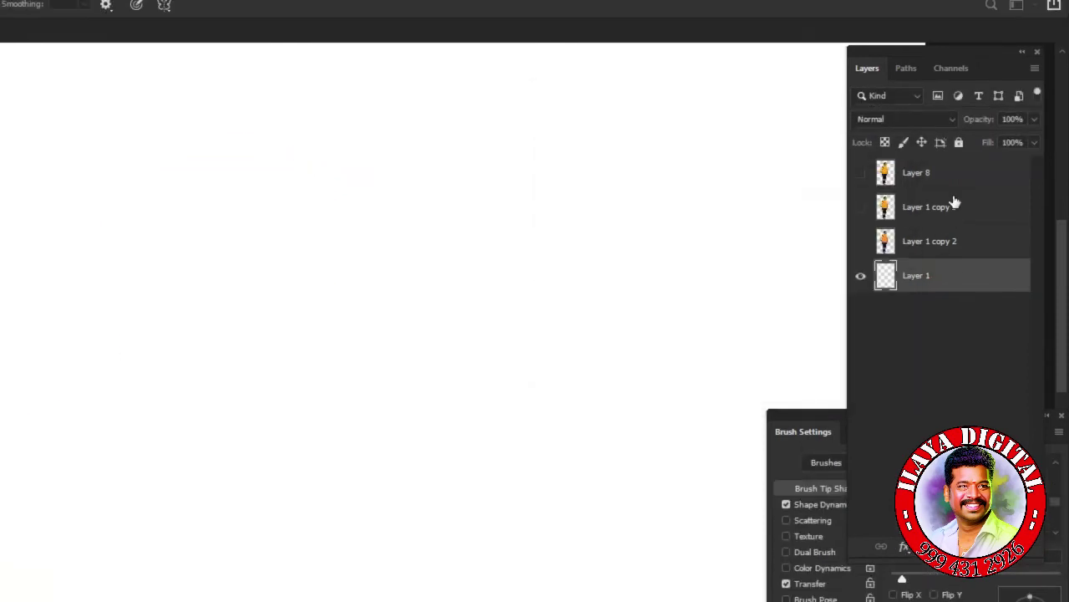
left_click(861, 241)
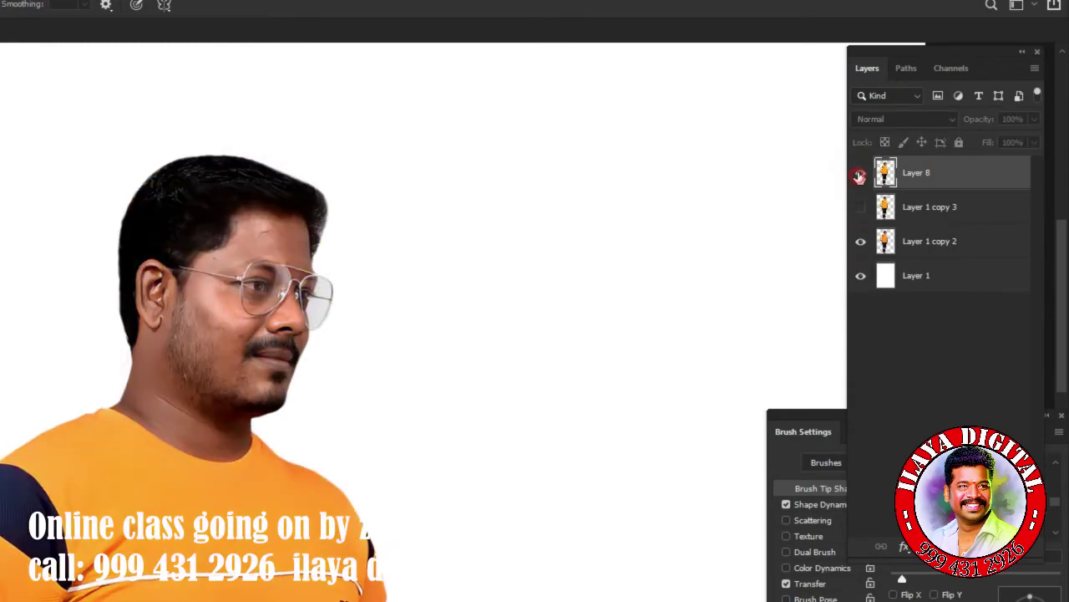
left_click(858, 175)
left_click(860, 176)
left_click(860, 176)
left_click(860, 176)
left_click(861, 176)
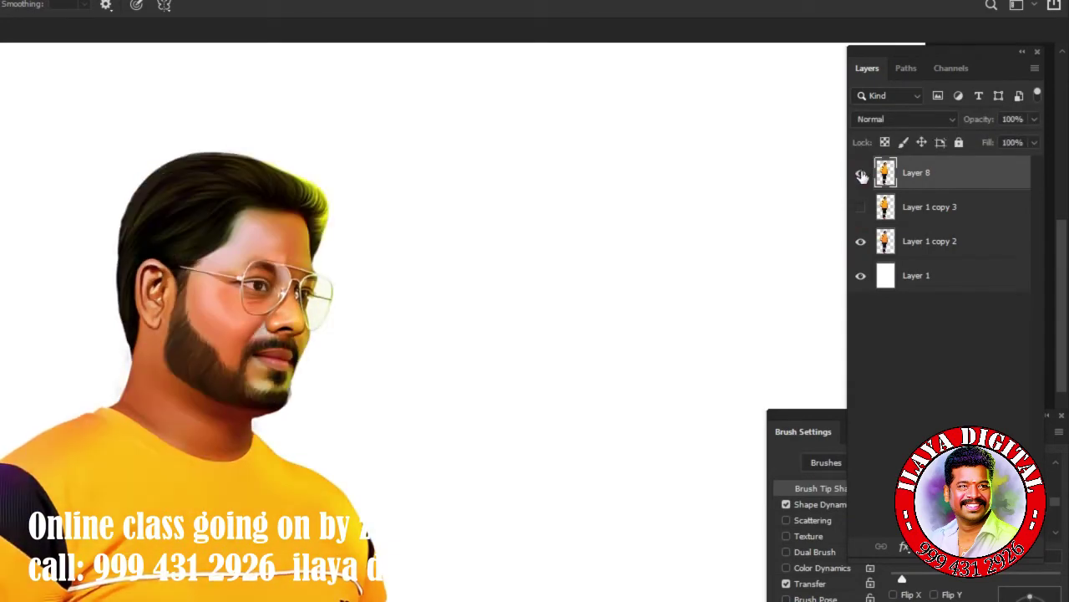
Add new Layer 9 and darken the yellow highlight along the hair's top edge.
scroll(344, 315, "up", 3)
key("ctrl+shift+n")
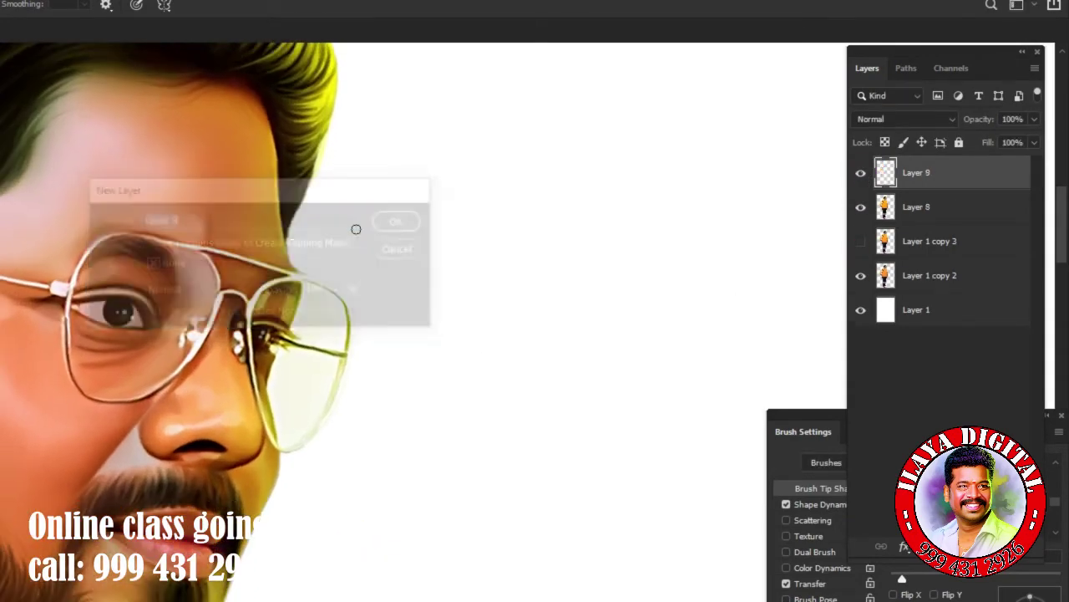
key("Return")
scroll(483, 345, "up", 10)
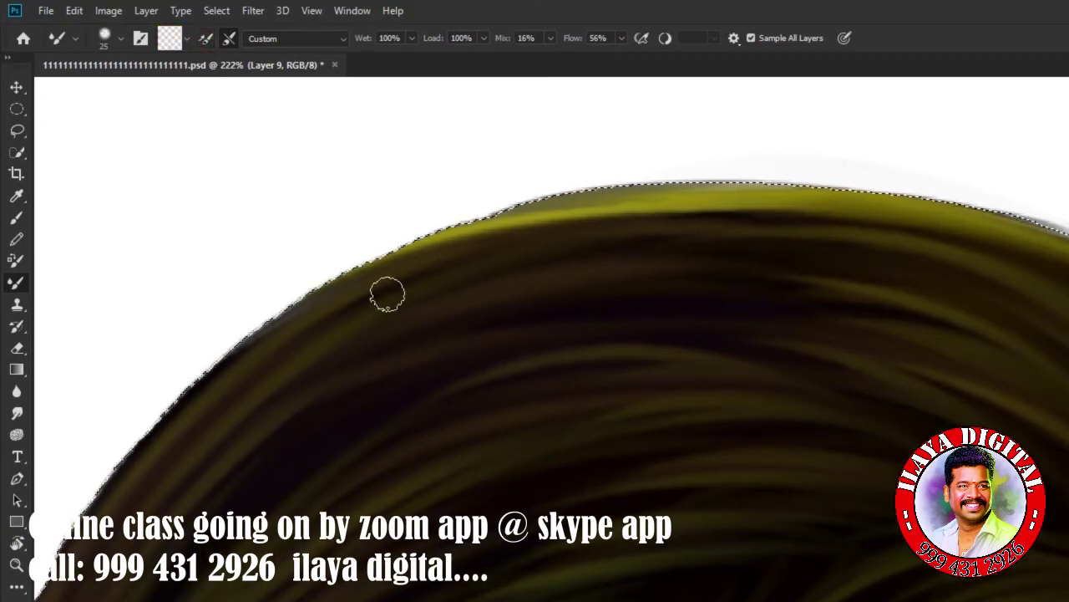
left_click_drag(387, 294, 151, 396)
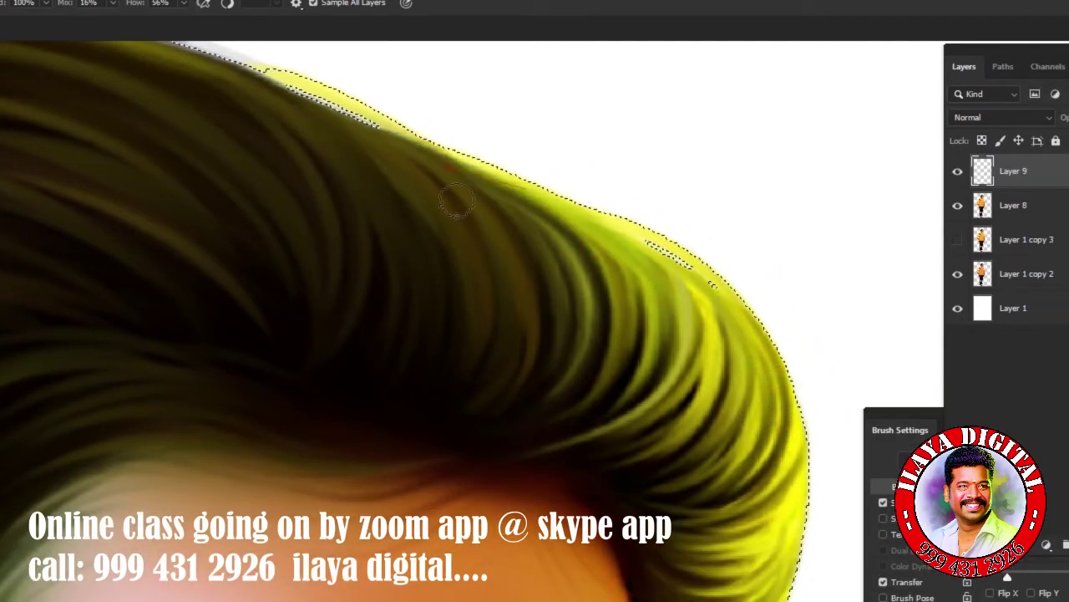
left_click_drag(457, 201, 414, 144)
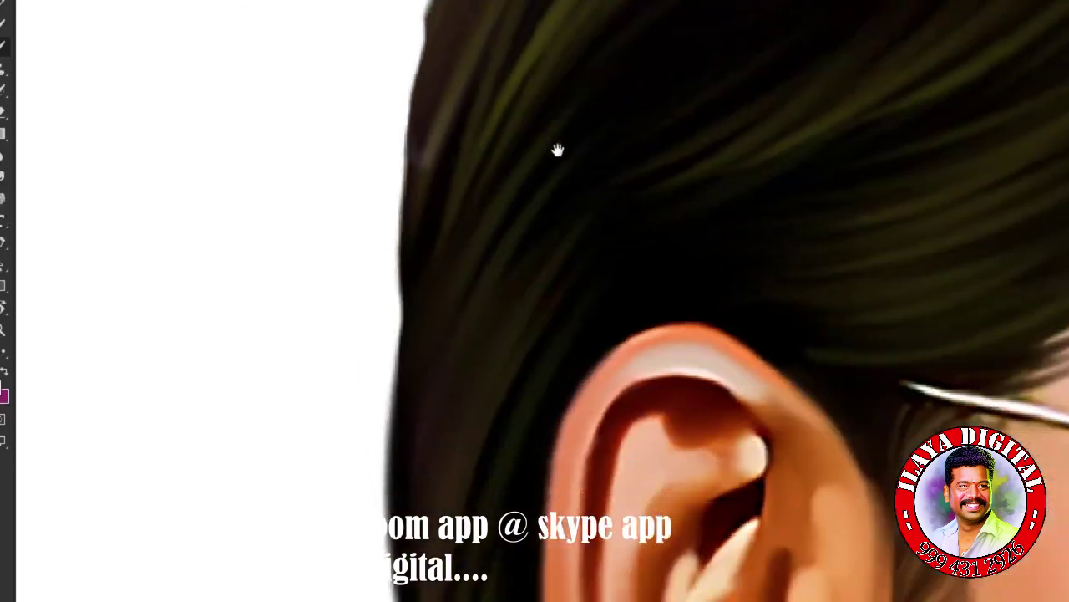
key("space")
left_click(562, 152)
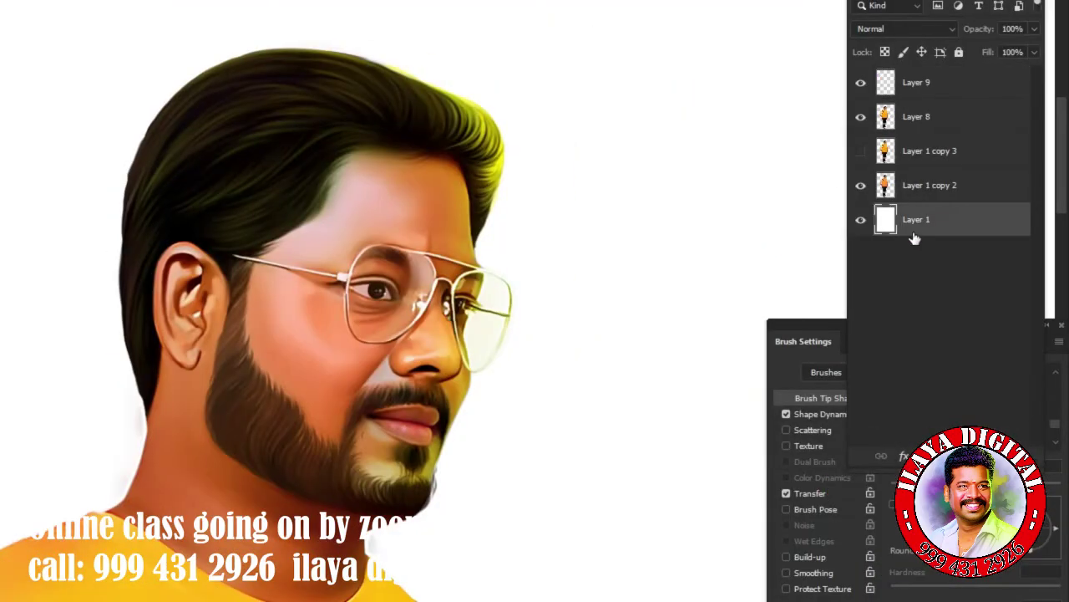
Set Hue/Saturation Lightness to -100 so Layer 1's background turns black.
key("ctrl+u")
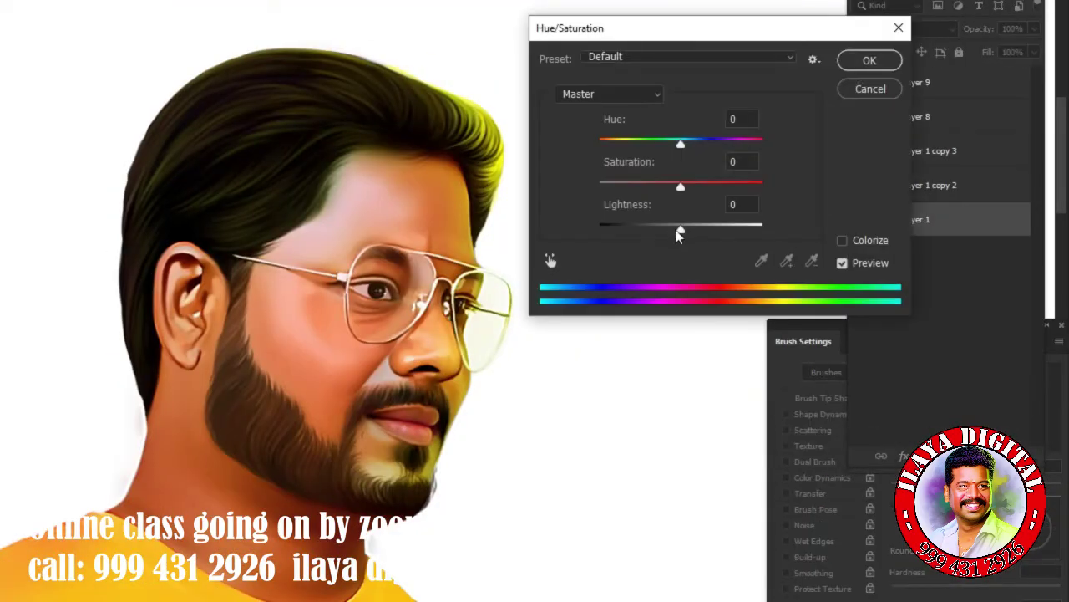
type("-100")
key("Return")
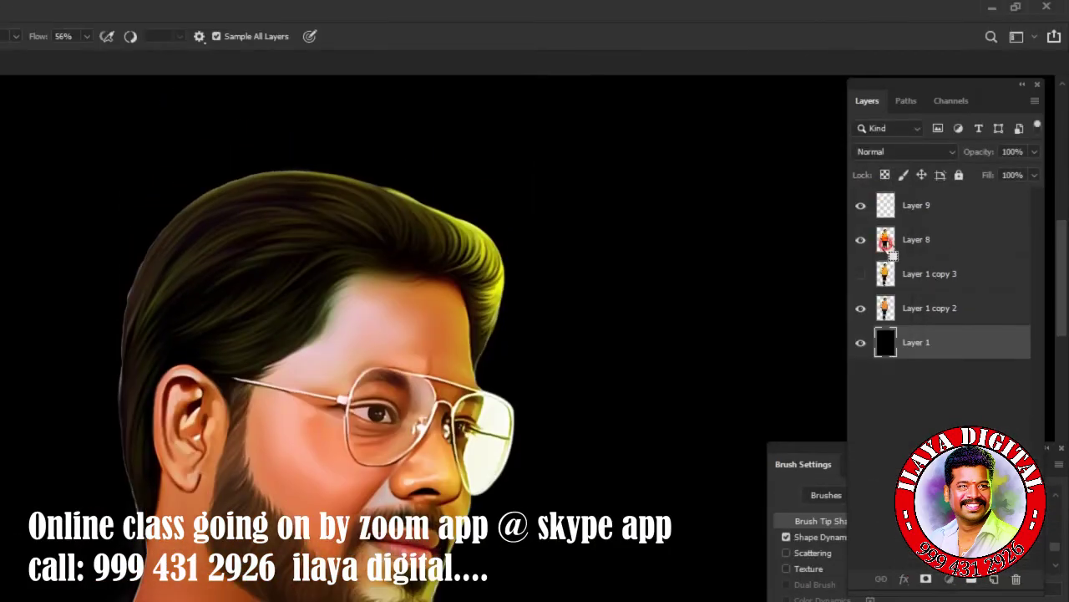
scroll(272, 430, "up", 5)
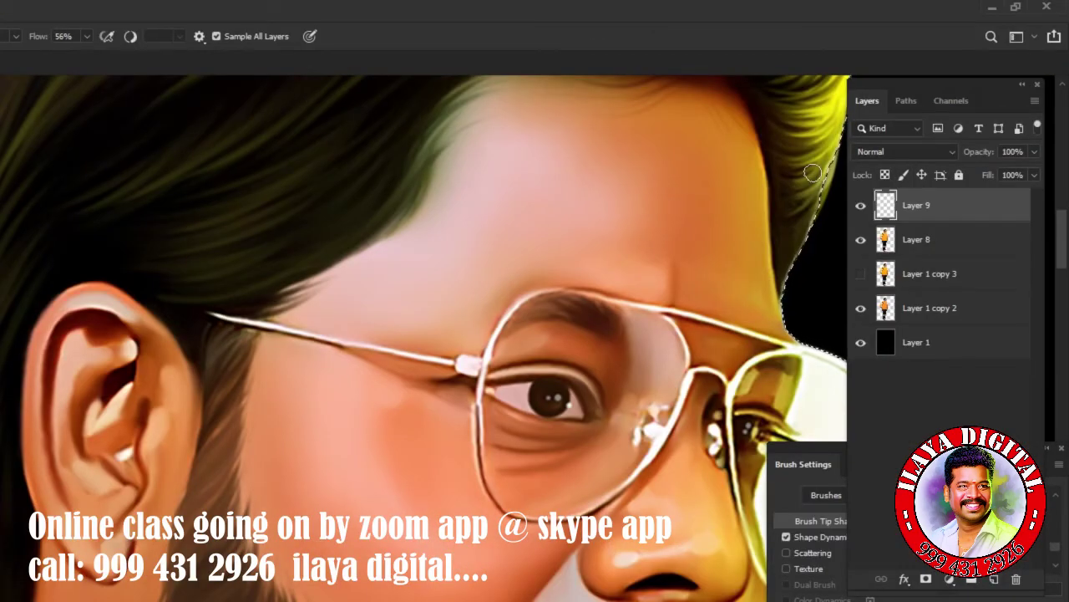
Feather the current selection with Shift+F6, accepting the default amount.
key("shift+F6")
key("Return")
scroll(477, 298, "down", 3)
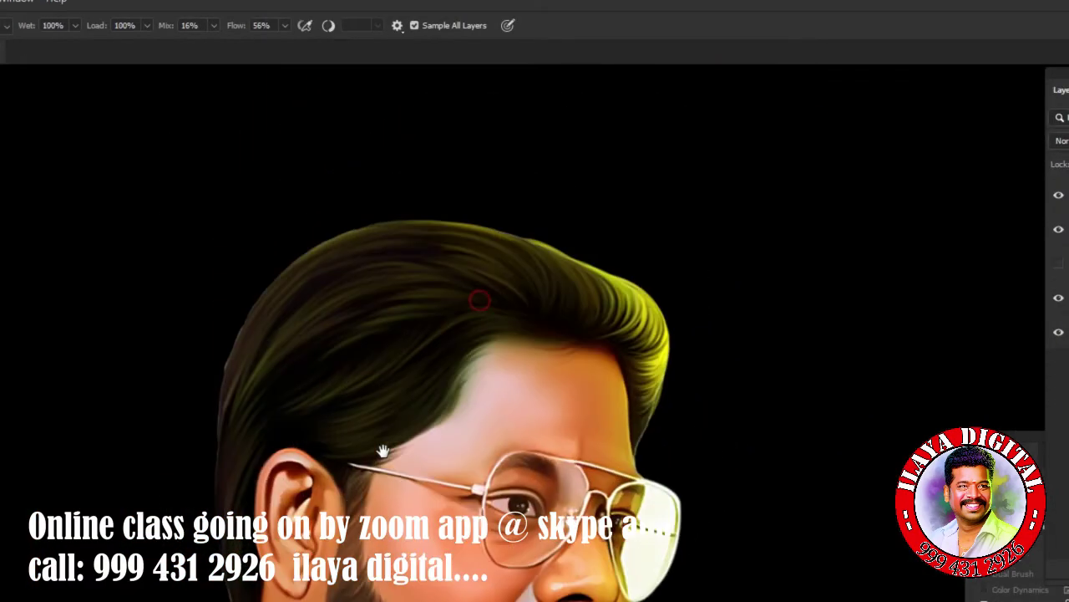
scroll(471, 449, "up", 4)
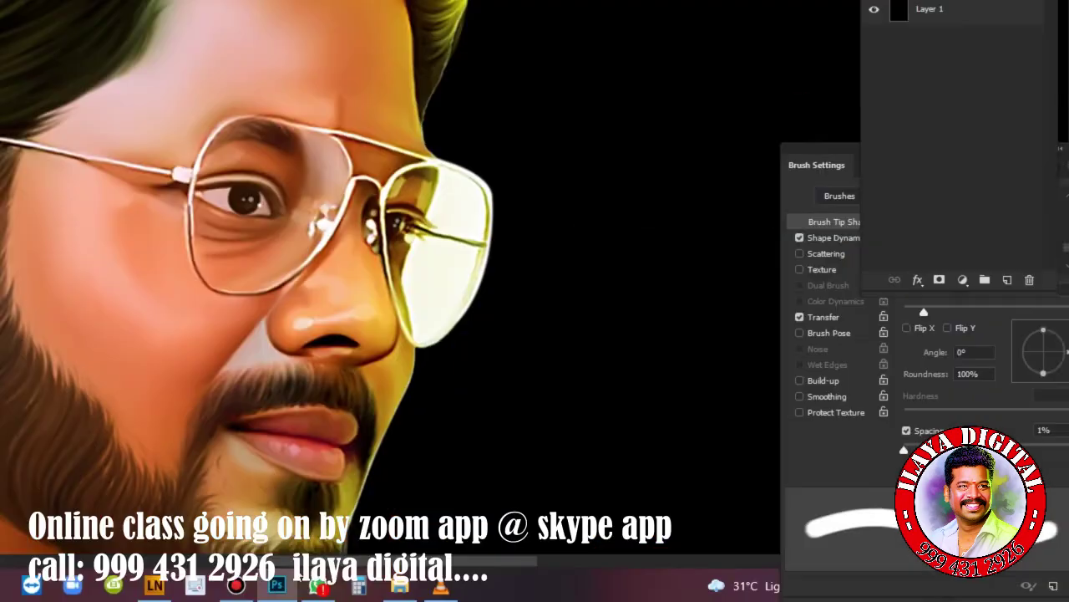
Sample dark brown from the hair and paint thin strands along the hair edge beside the ear and neck.
left_click(265, 587)
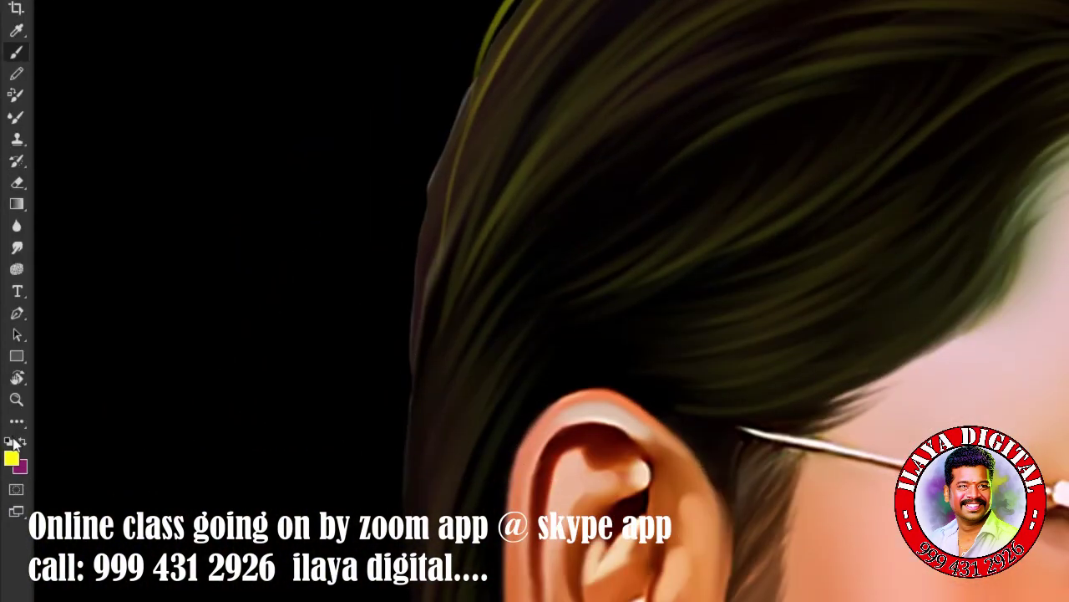
left_click(6, 516)
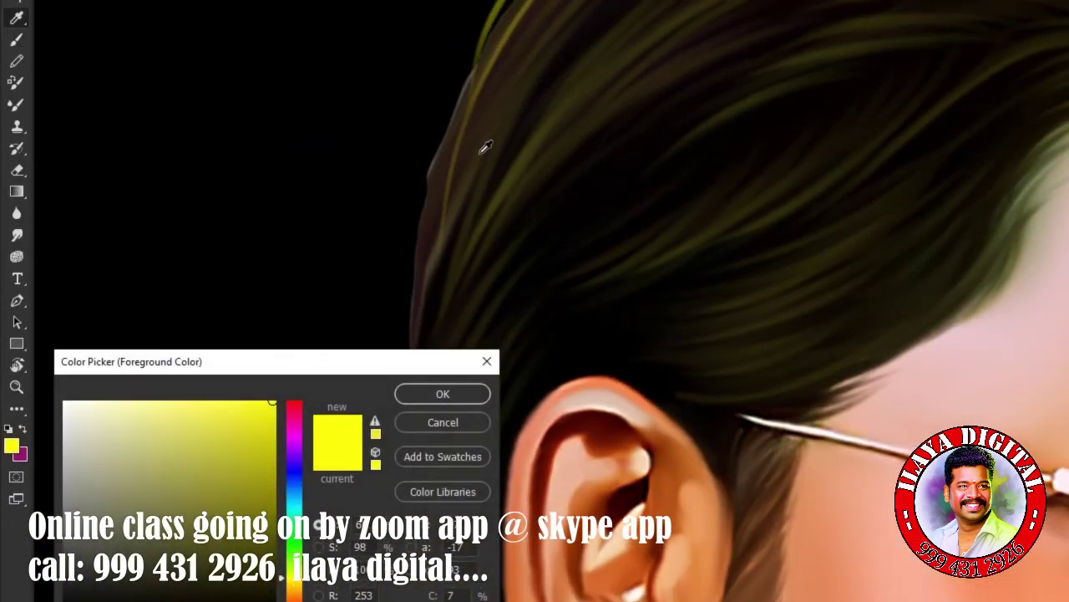
left_click(485, 305)
key("Return")
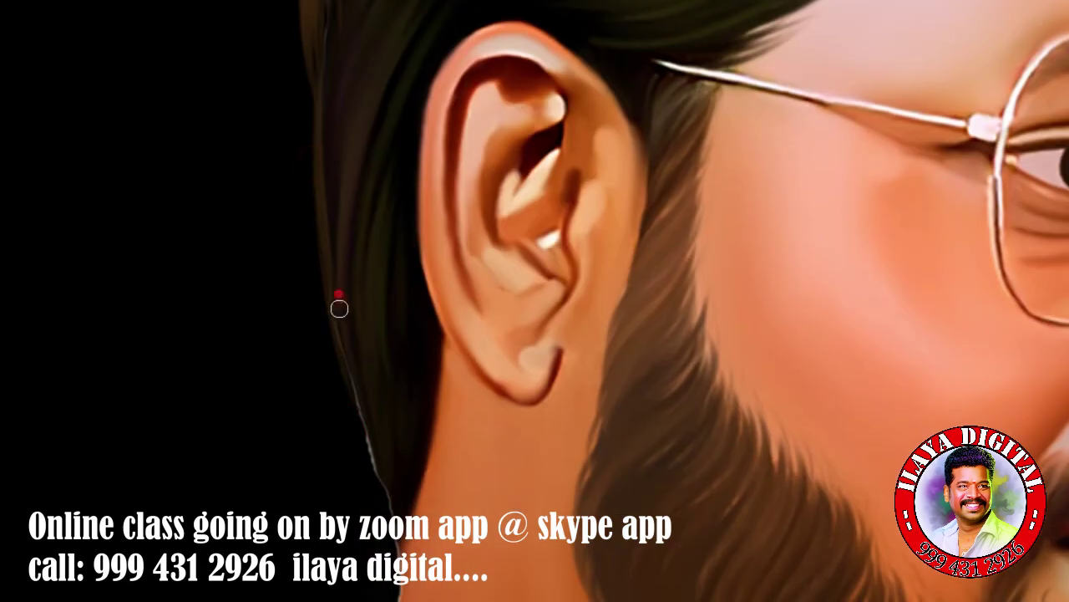
left_click_drag(340, 309, 403, 451)
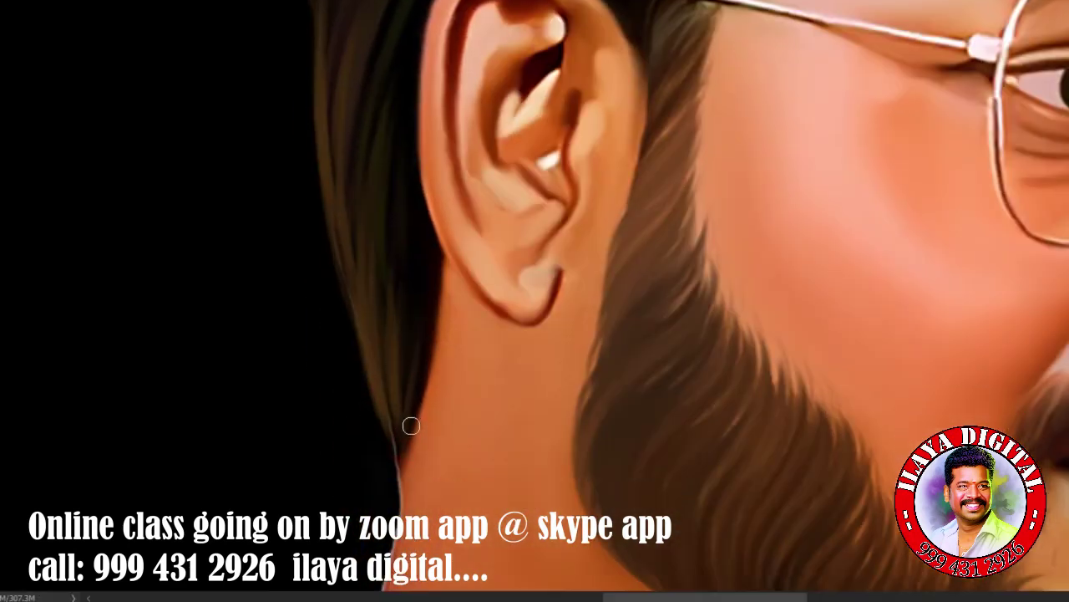
mouse_move(342, 369)
left_mouse_down()
mouse_move(329, 301)
mouse_move(292, 432)
mouse_move(374, 185)
mouse_move(288, 375)
mouse_move(381, 452)
left_mouse_up()
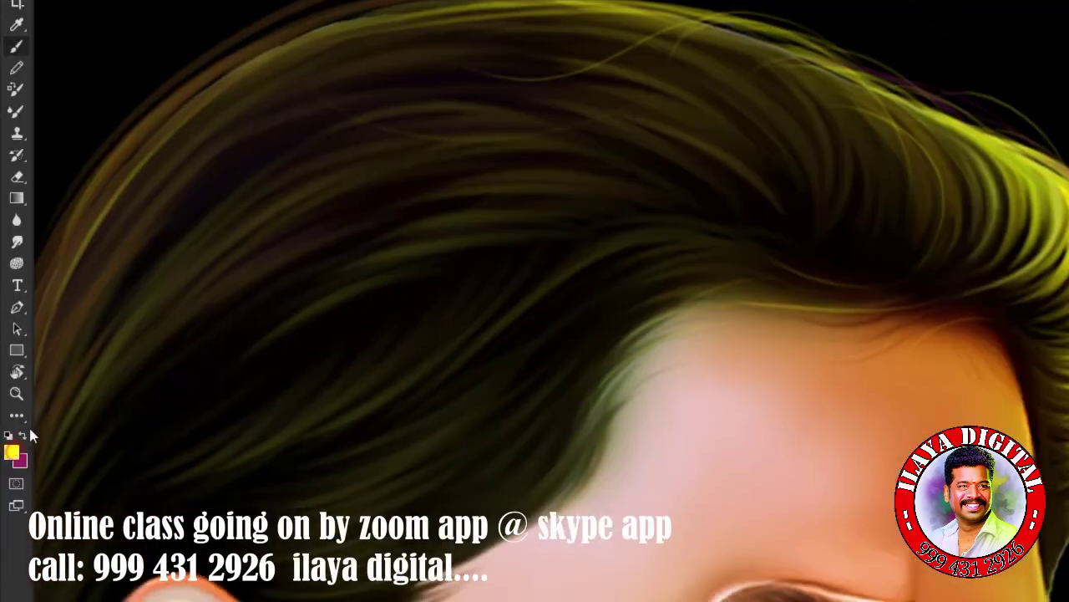
Set the foreground colour to pale cyan (H 189) for strands across the top of the hair.
left_click(11, 452)
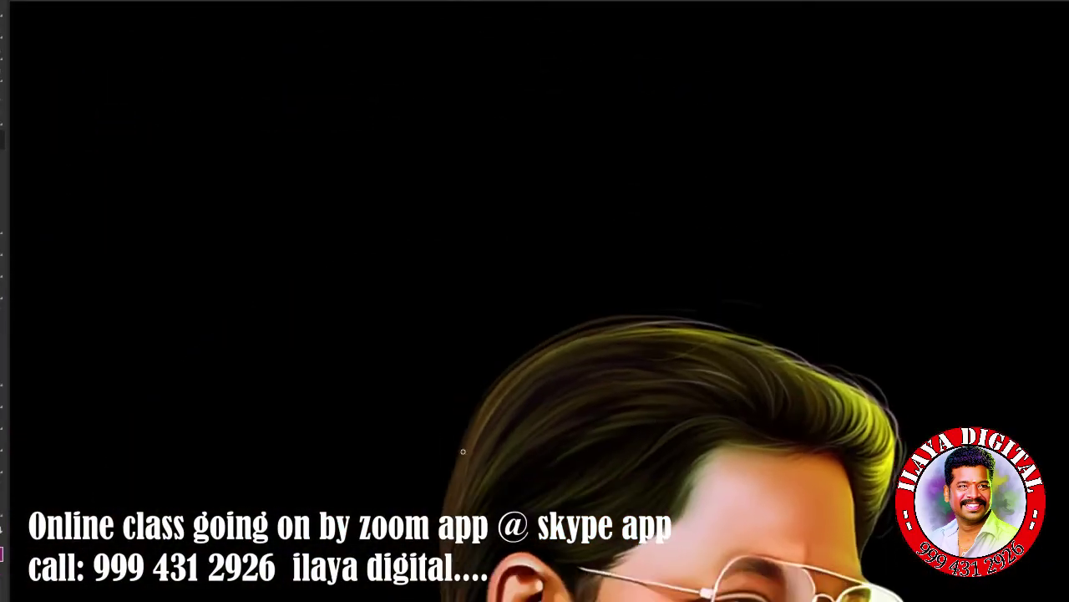
left_click(11, 449)
left_click(294, 502)
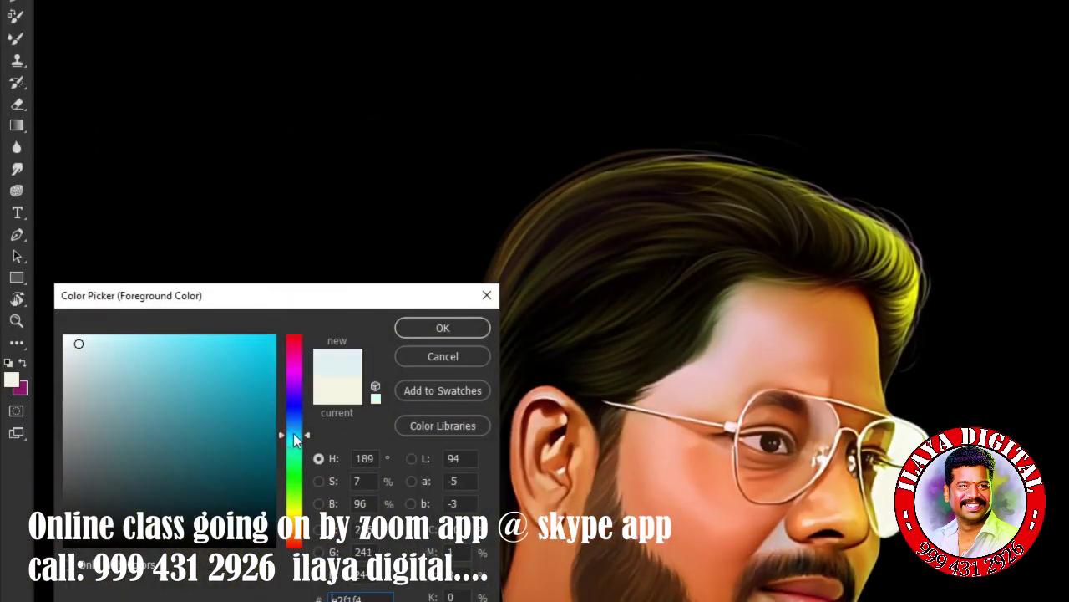
left_click(433, 328)
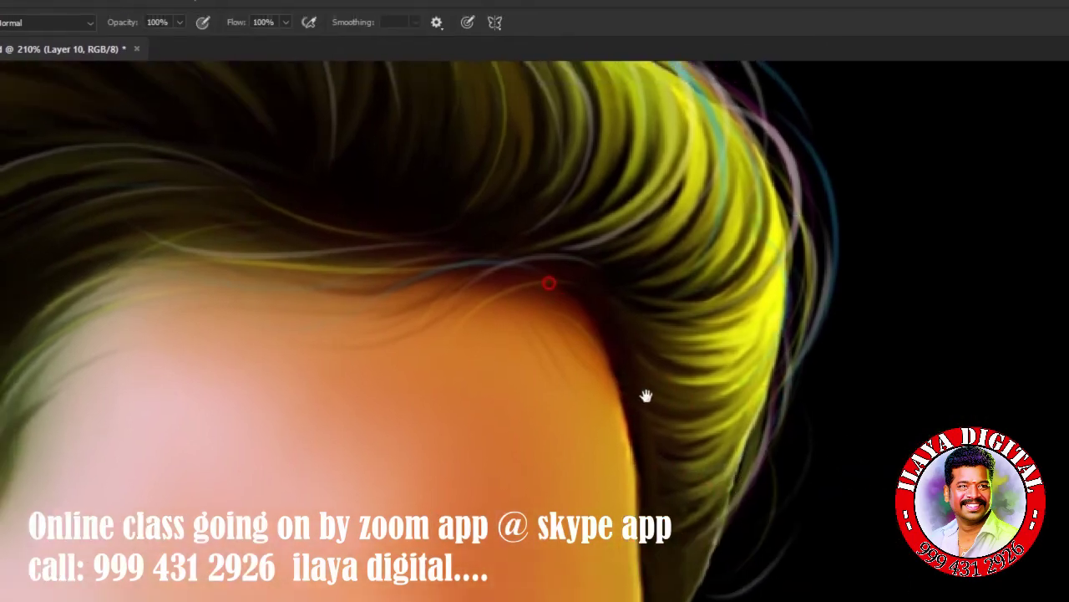
scroll(781, 363, "up", 5)
scroll(737, 440, "down", 5)
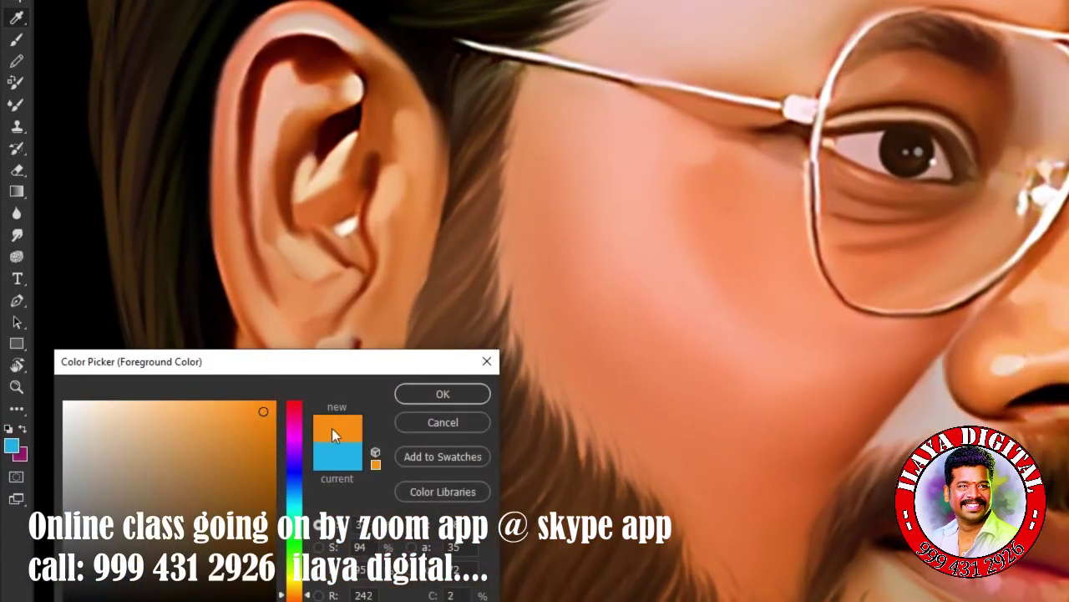
Paint light golden strands along the hair's lower edge toward the beard.
left_click(438, 394)
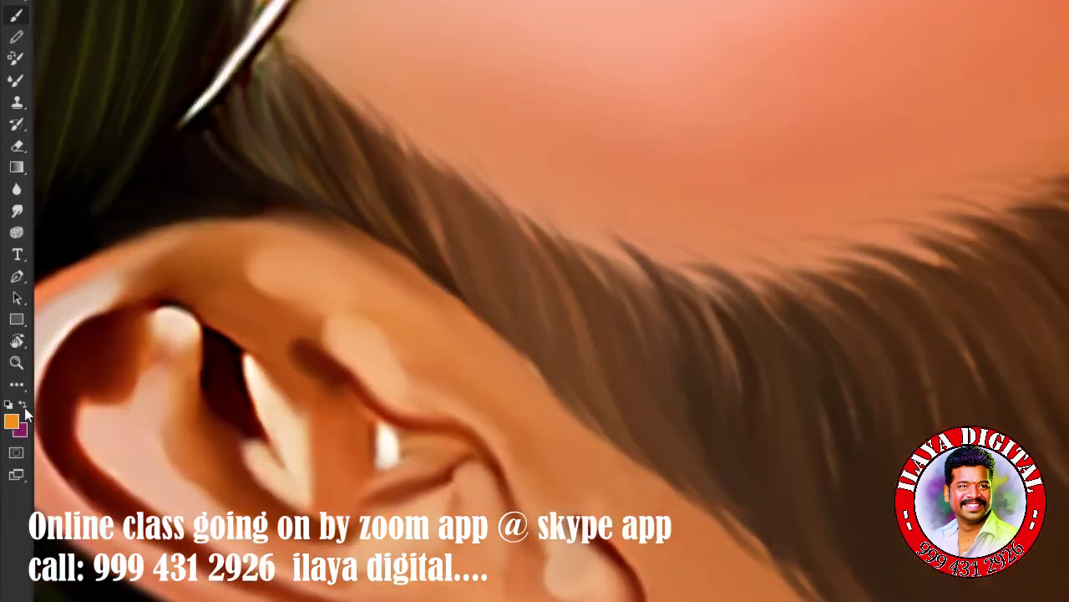
left_click(11, 420)
left_click(294, 435)
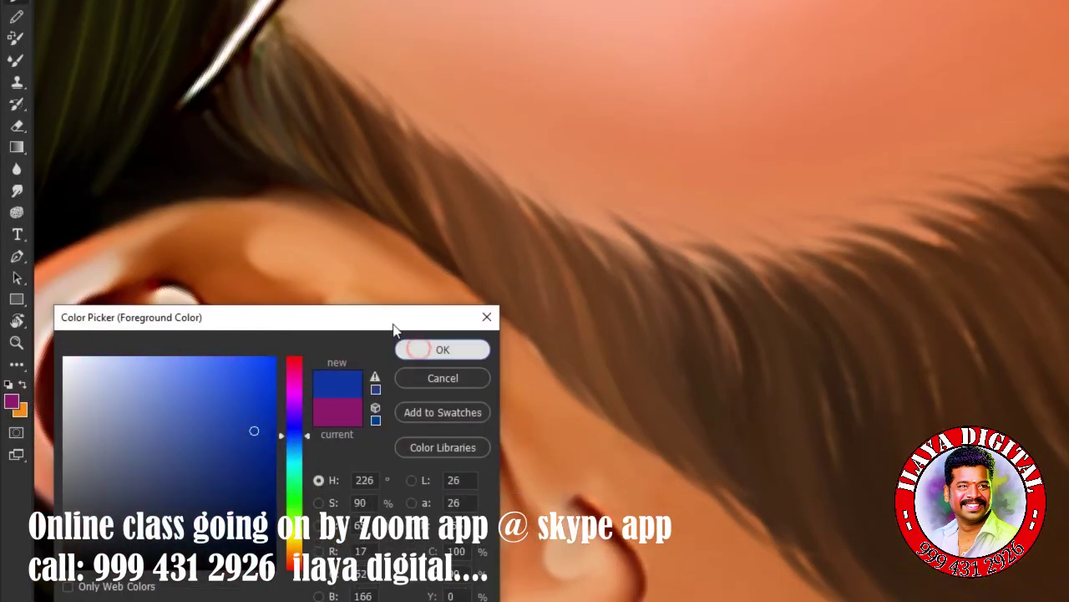
left_click(419, 349)
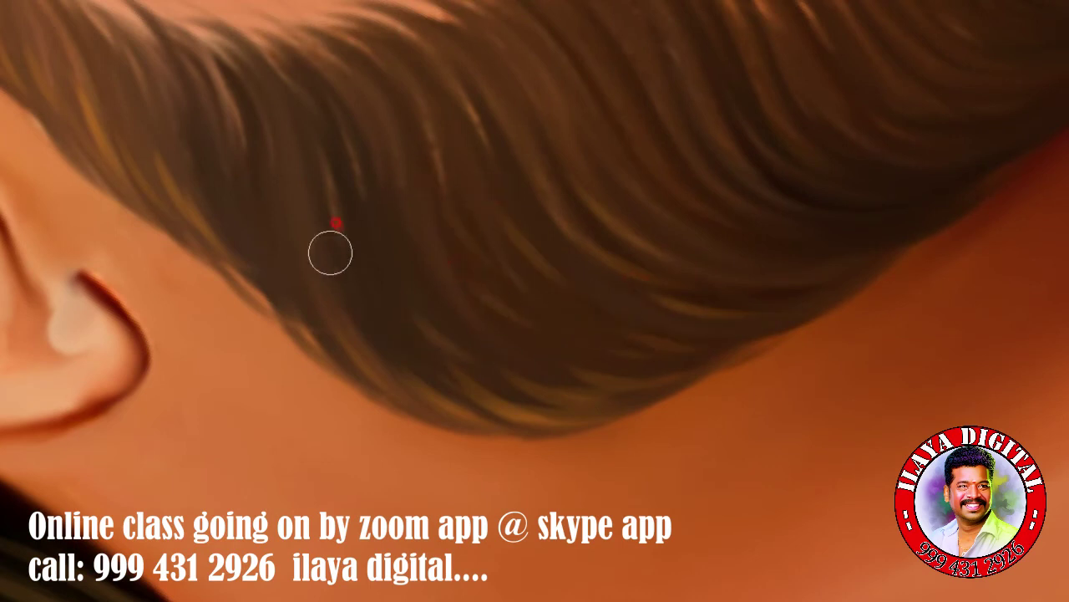
left_click_drag(652, 315, 369, 419)
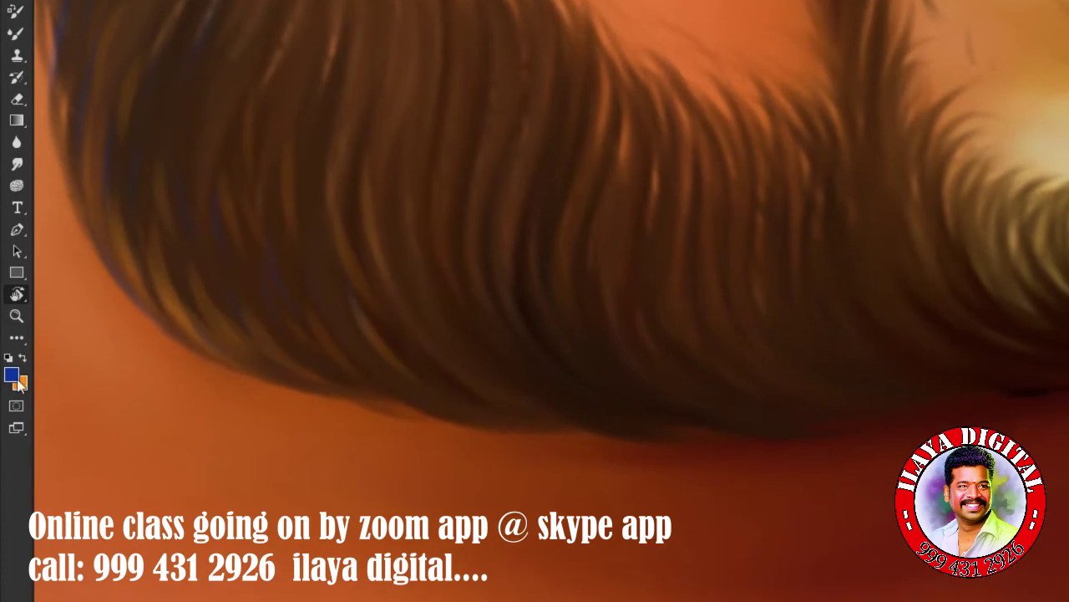
Switch the foreground to blue and paint a faint blue strand along the hair edge.
left_click(17, 379)
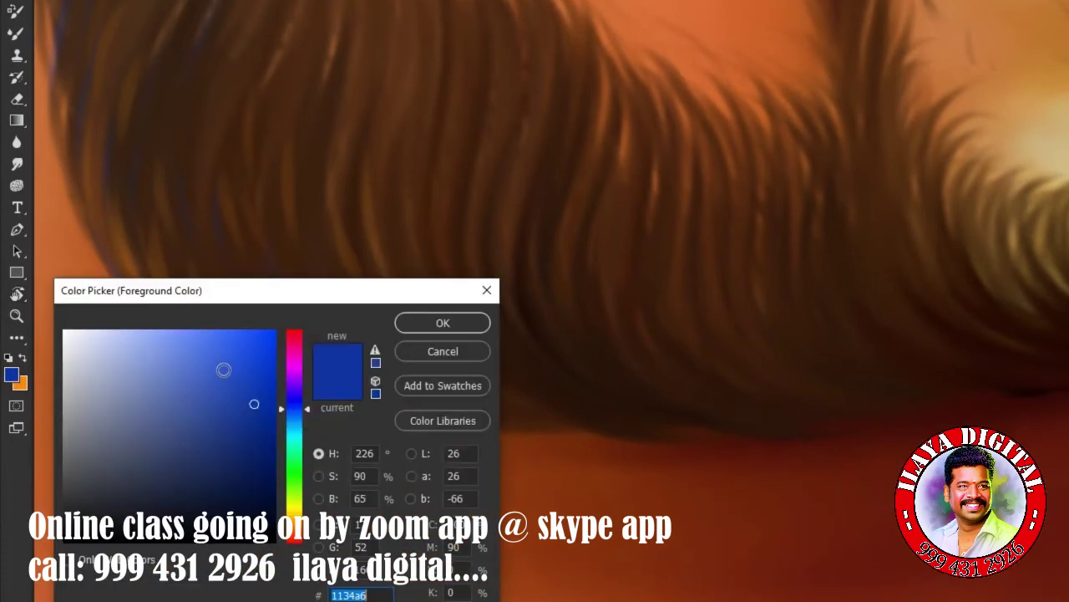
left_click(422, 319)
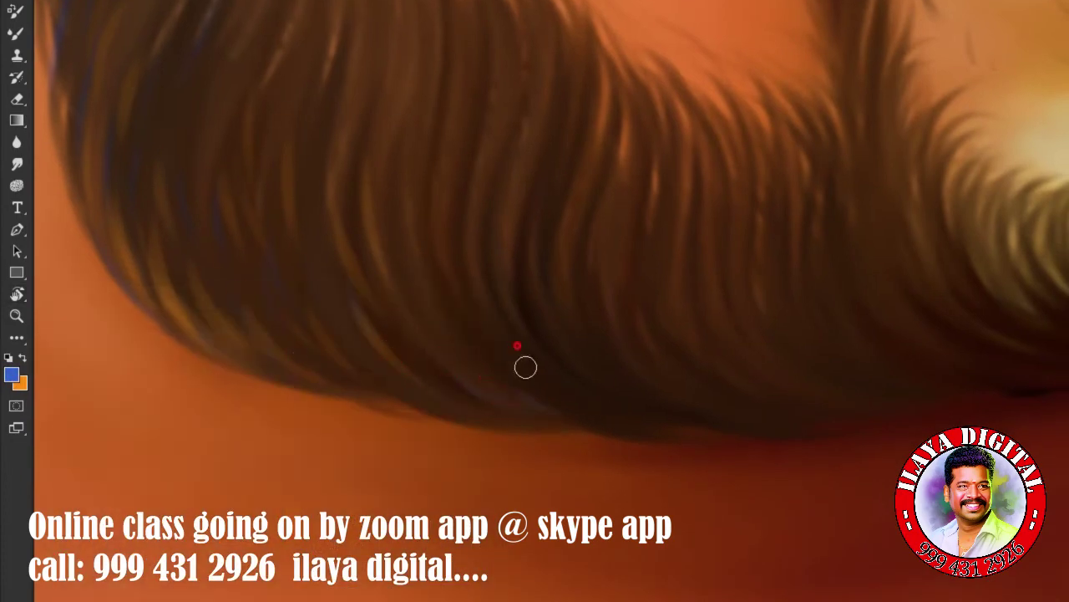
left_click_drag(526, 367, 578, 363)
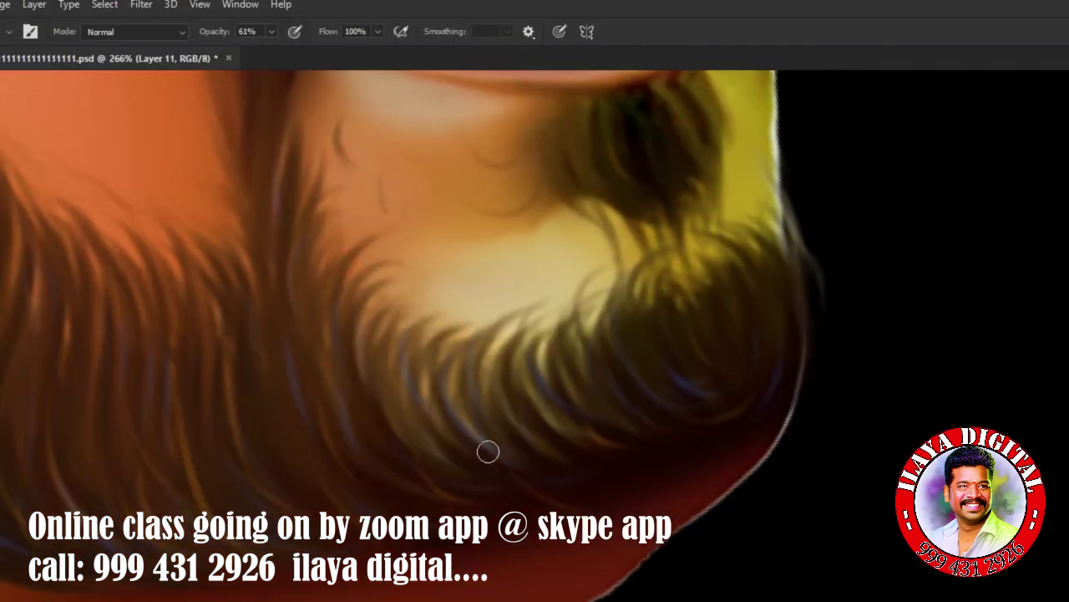
Pick yellow, lower the brush opacity, and paint yellow-green strands over the moustache's right edge.
left_click(11, 321)
left_click_drag(303, 451, 303, 457)
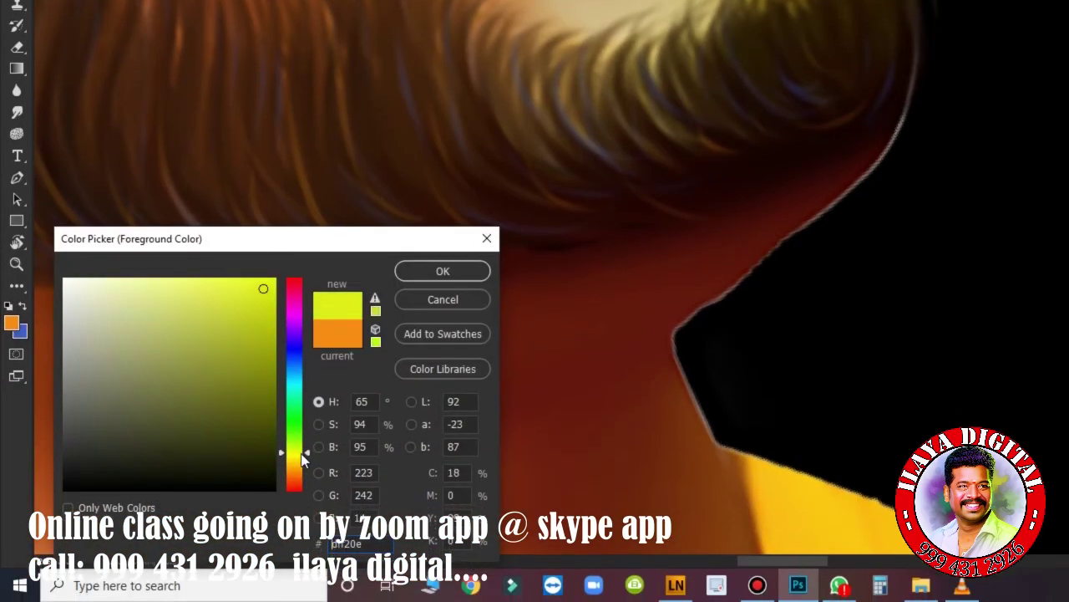
left_click(433, 269)
left_click(386, 39)
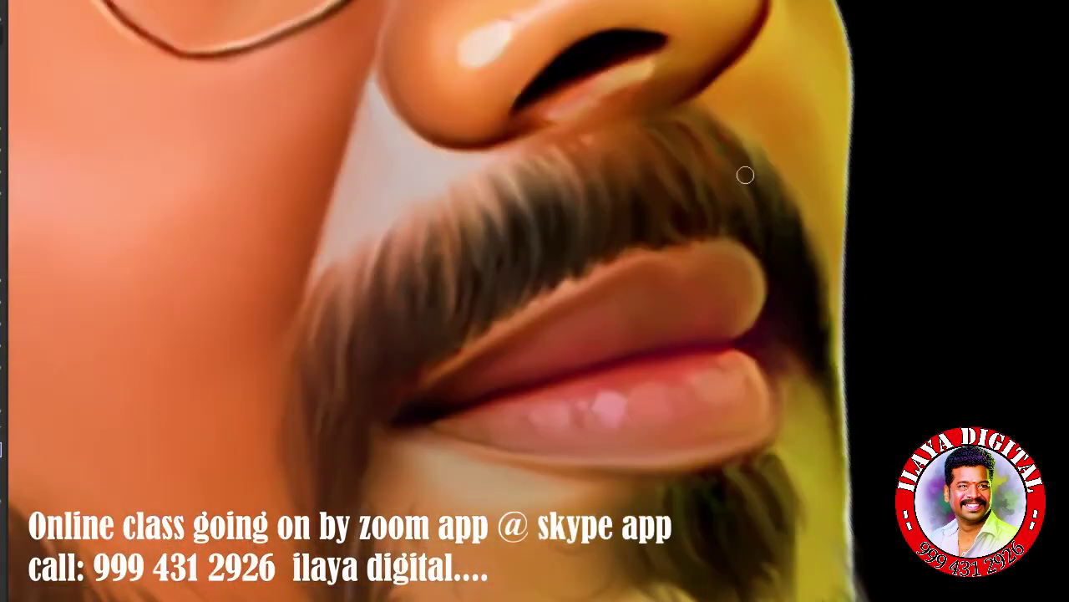
left_click_drag(802, 250, 713, 160)
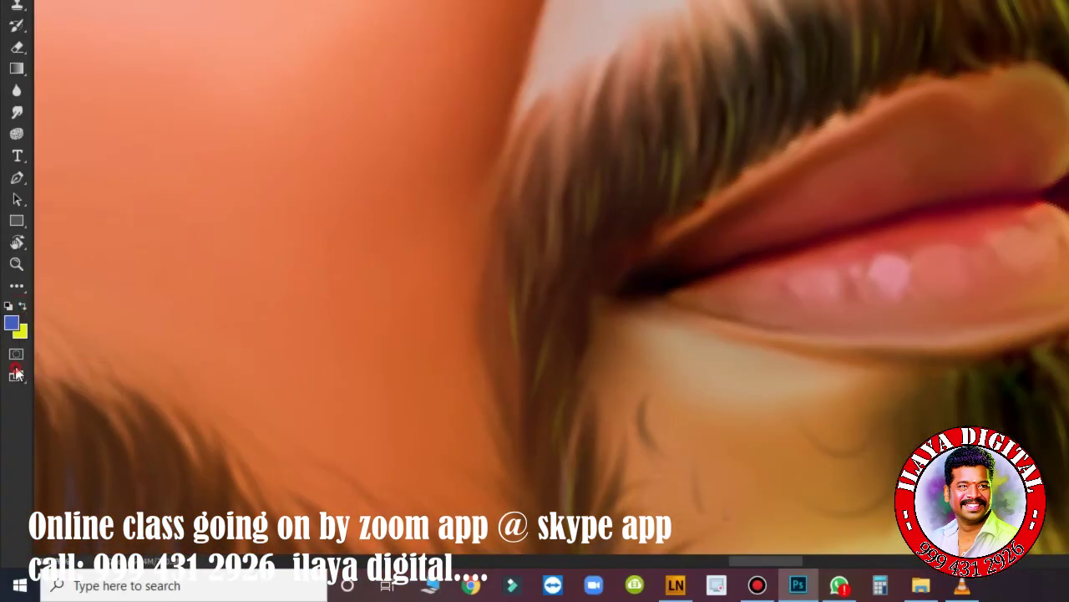
Make blue the painting colour again and shift the view down to the chin.
left_click(11, 323)
key("Return")
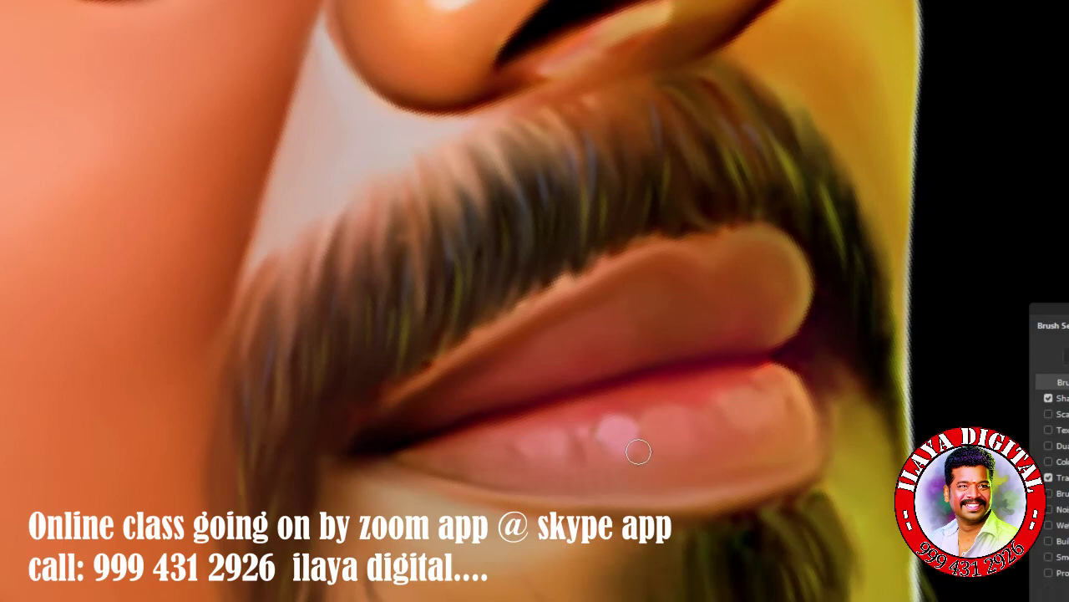
left_click_drag(639, 446, 711, 308)
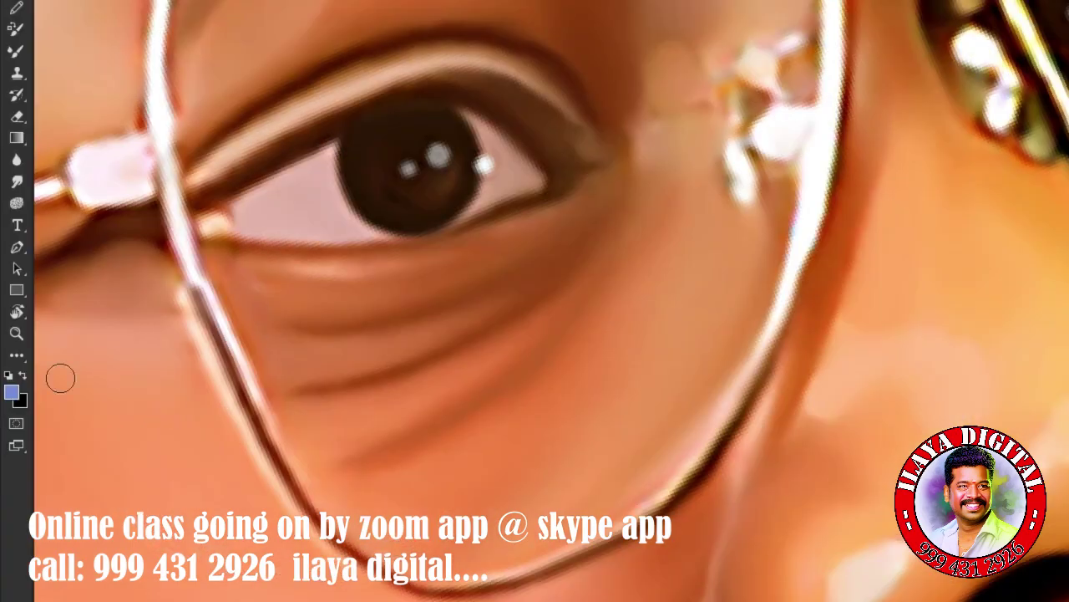
Choose orange and brush a curved orange reflection inside the iris, zooming out to view the head.
left_click(11, 351)
left_click(294, 342)
left_click(294, 422)
left_click(297, 500)
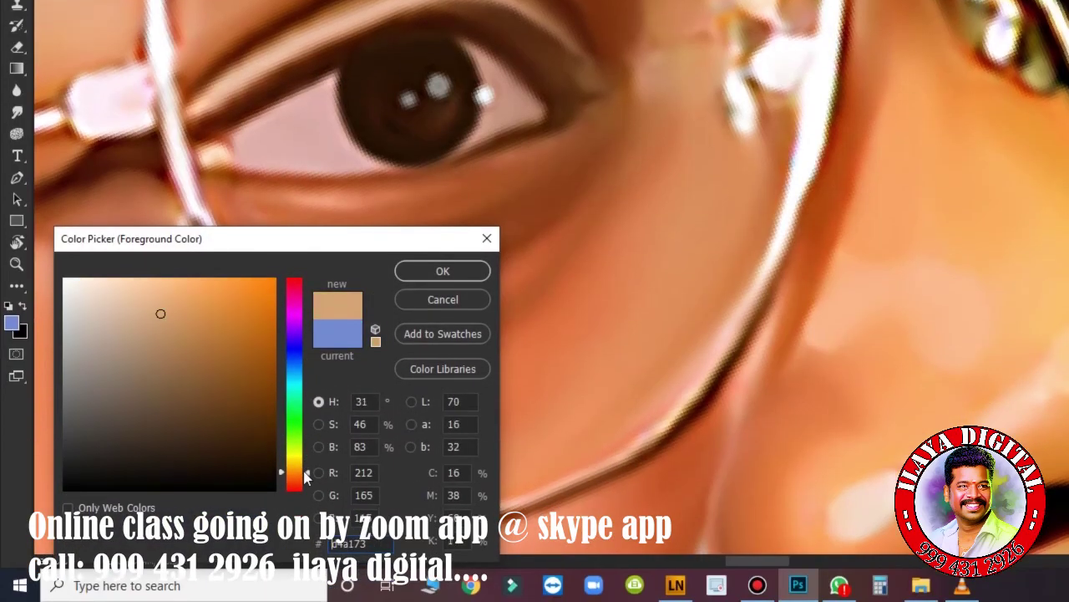
left_click(470, 269)
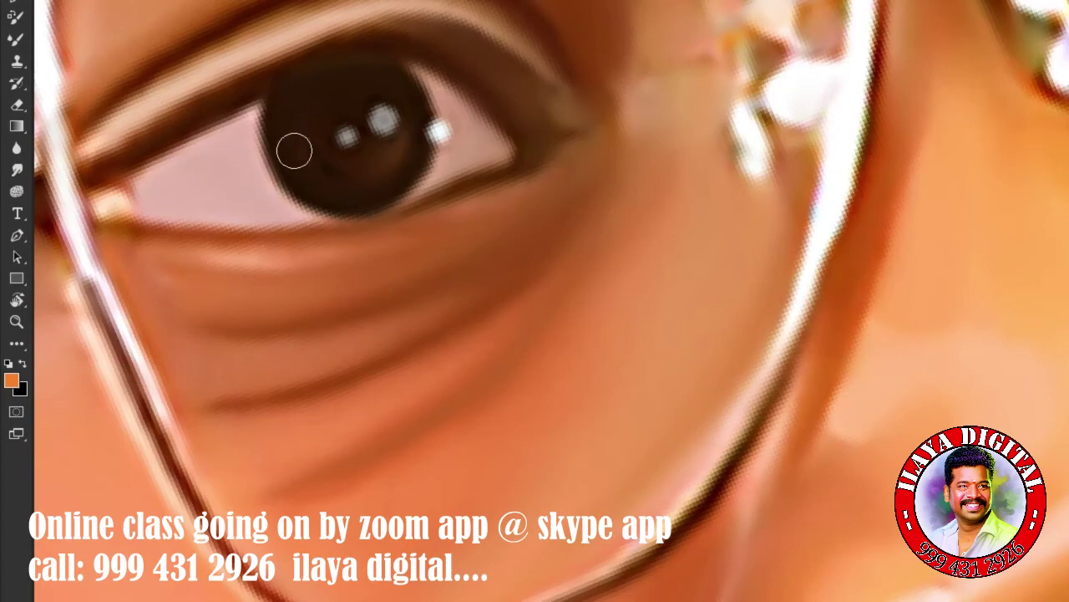
left_click_drag(295, 151, 388, 179)
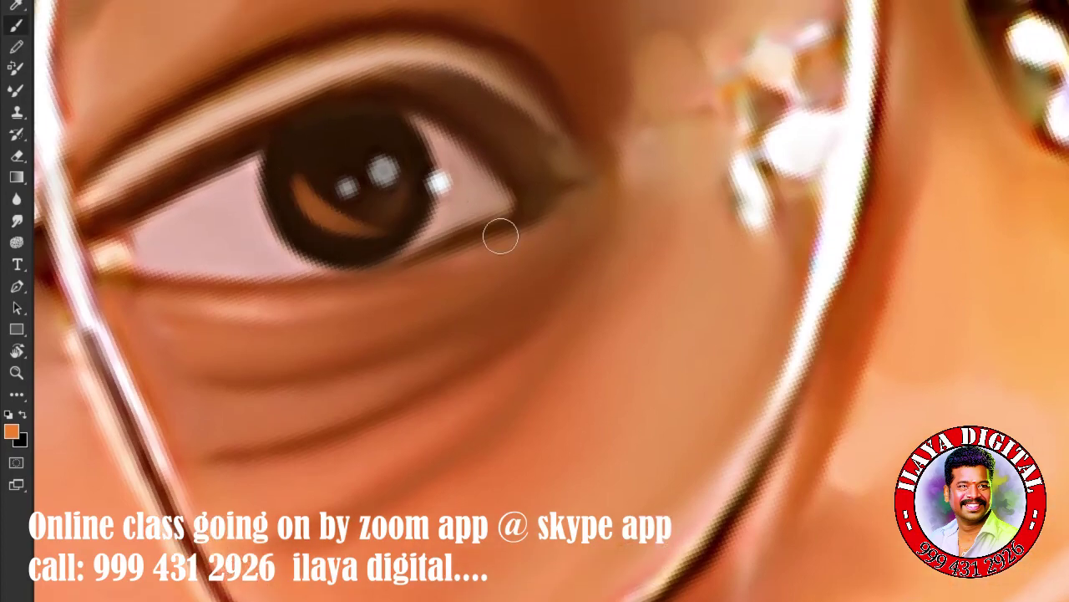
key("ctrl+minus")
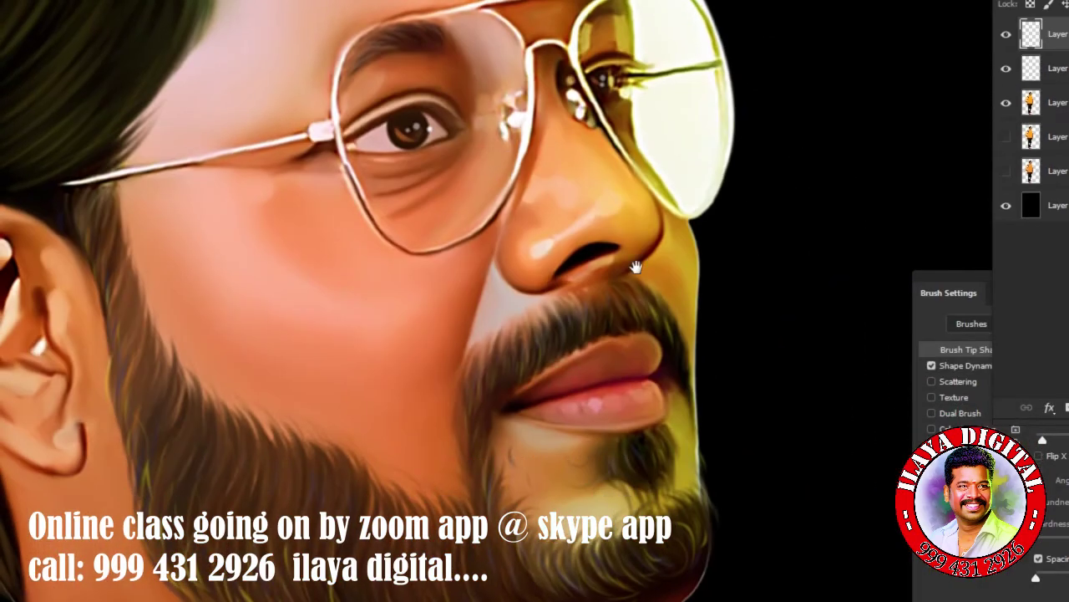
key("ctrl+minus")
key("ctrl+minus")
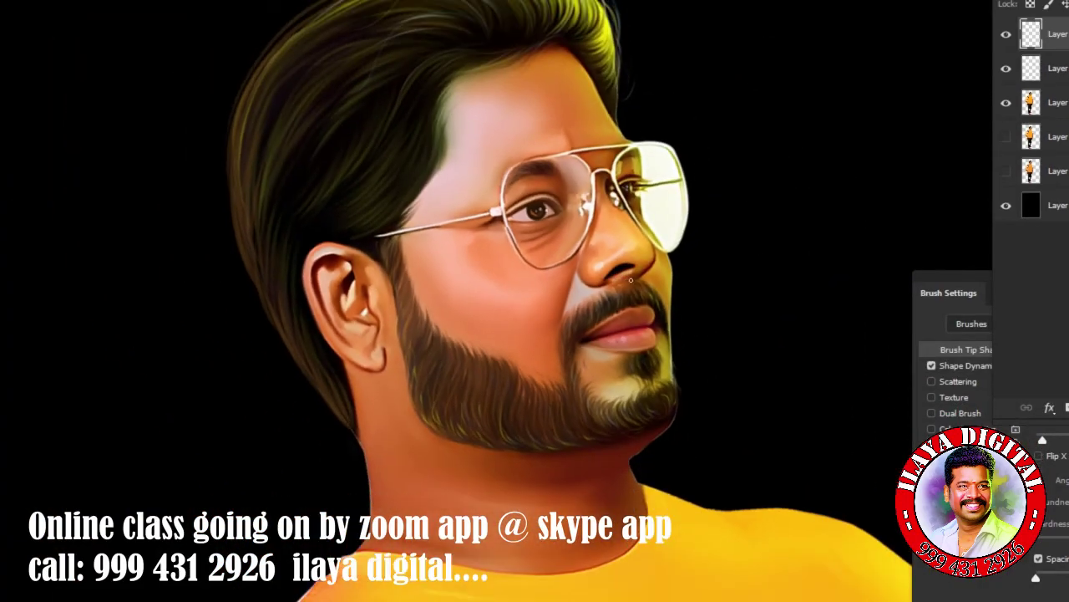
key("ctrl+plus")
key("ctrl+minus")
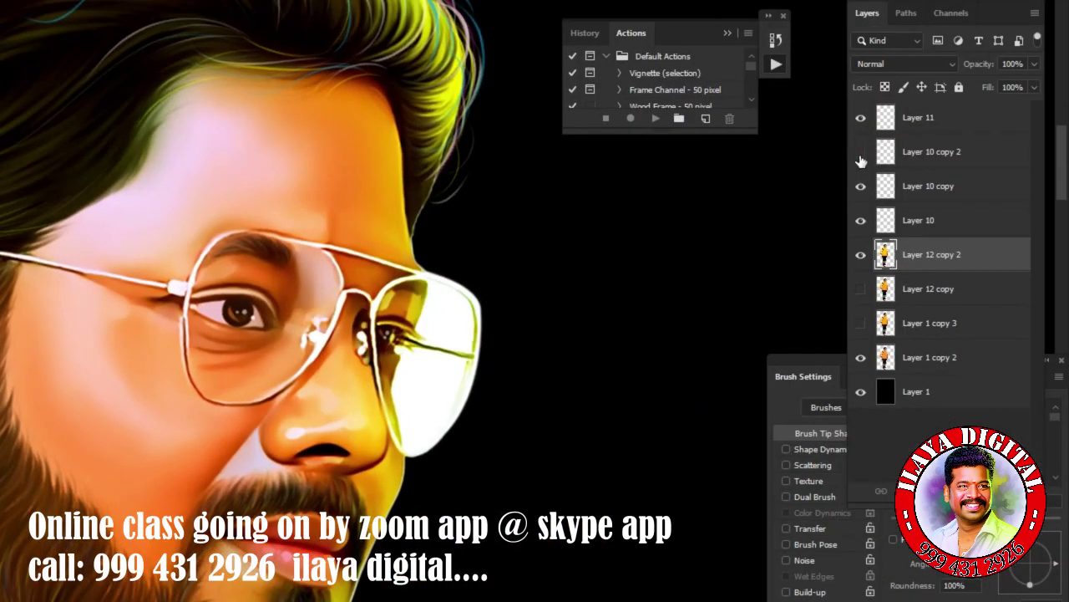
Hide and re-show the painted and hair-strand layers to compare them against the photo.
left_click_drag(861, 118, 861, 220)
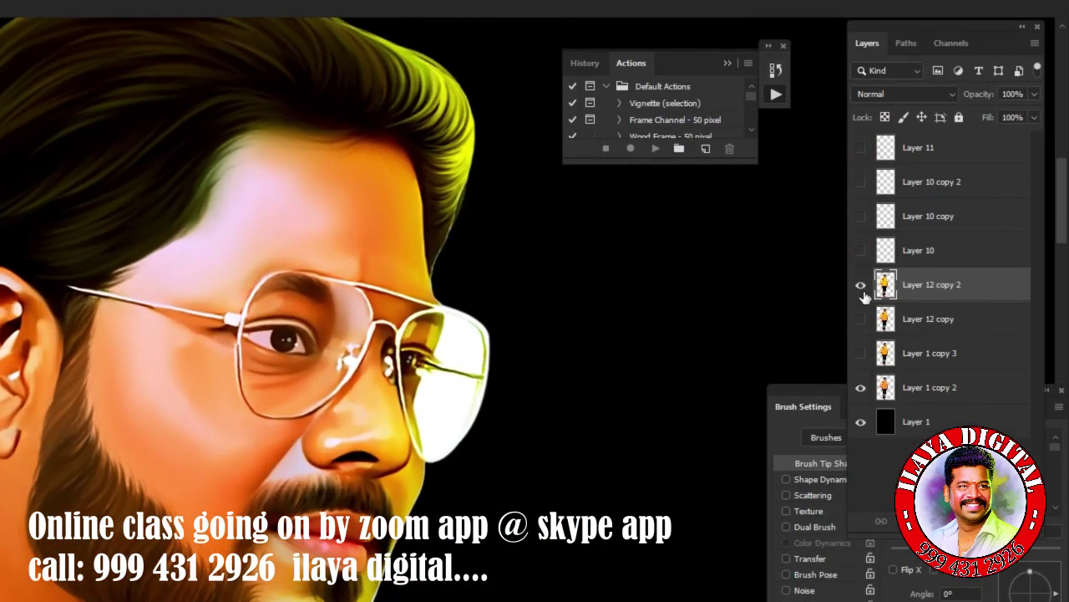
left_click(861, 254)
left_click_drag(854, 386, 860, 253)
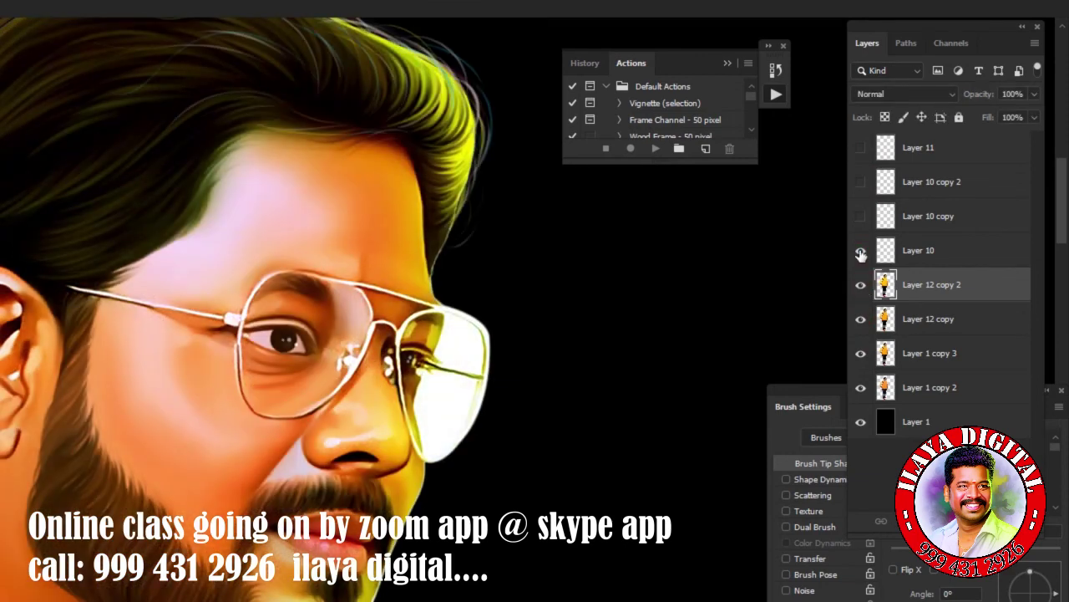
left_click_drag(607, 310, 592, 401)
left_click(860, 215)
left_click(861, 184)
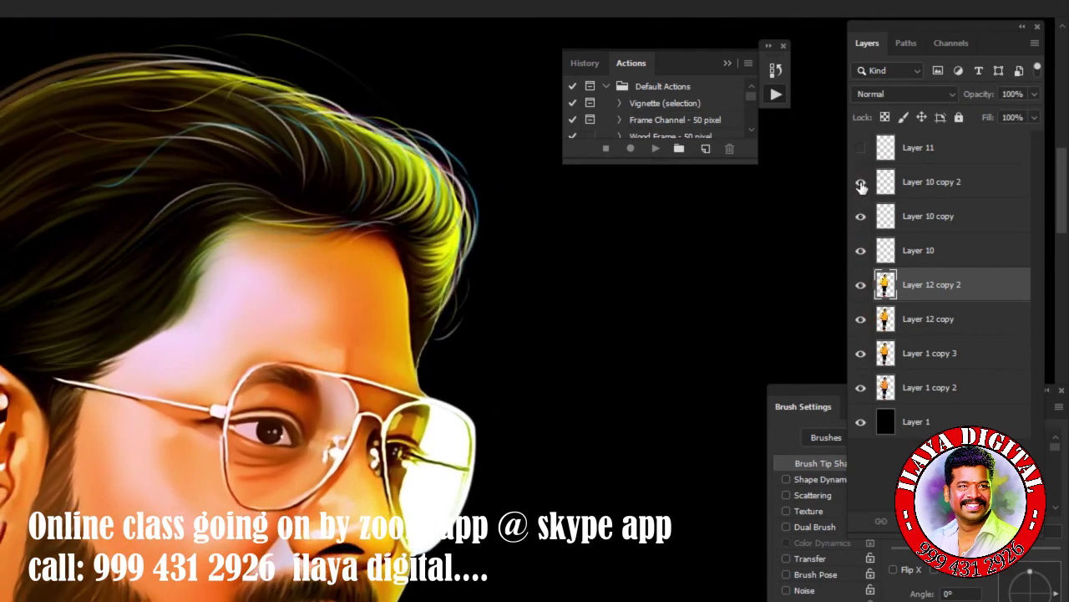
left_click(861, 148)
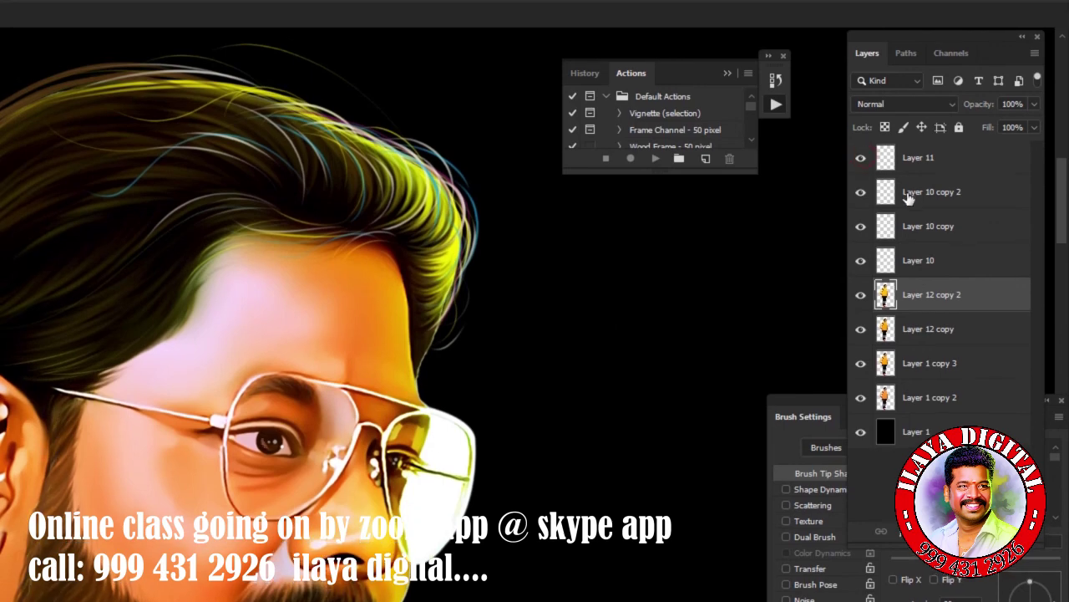
Merge Layer 11 through Layer 12 copy 2 into one layer and check it against the photo.
left_click(919, 155, "ctrl")
left_click(929, 190, "ctrl")
key("ctrl+e")
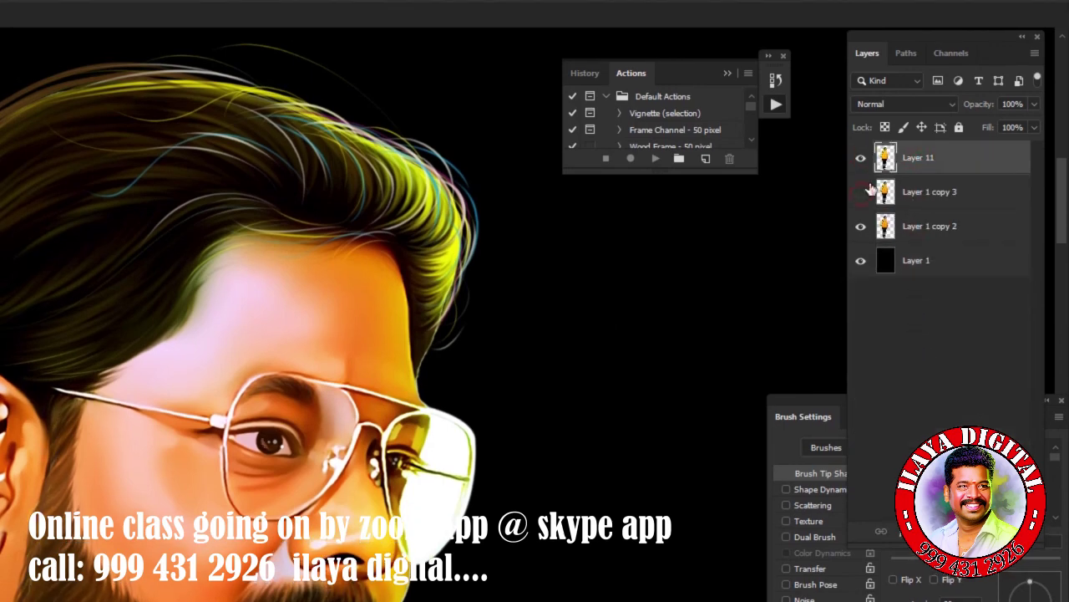
left_click(862, 157)
left_click(862, 159)
scroll(661, 277, "down", 5)
key("ctrl+0")
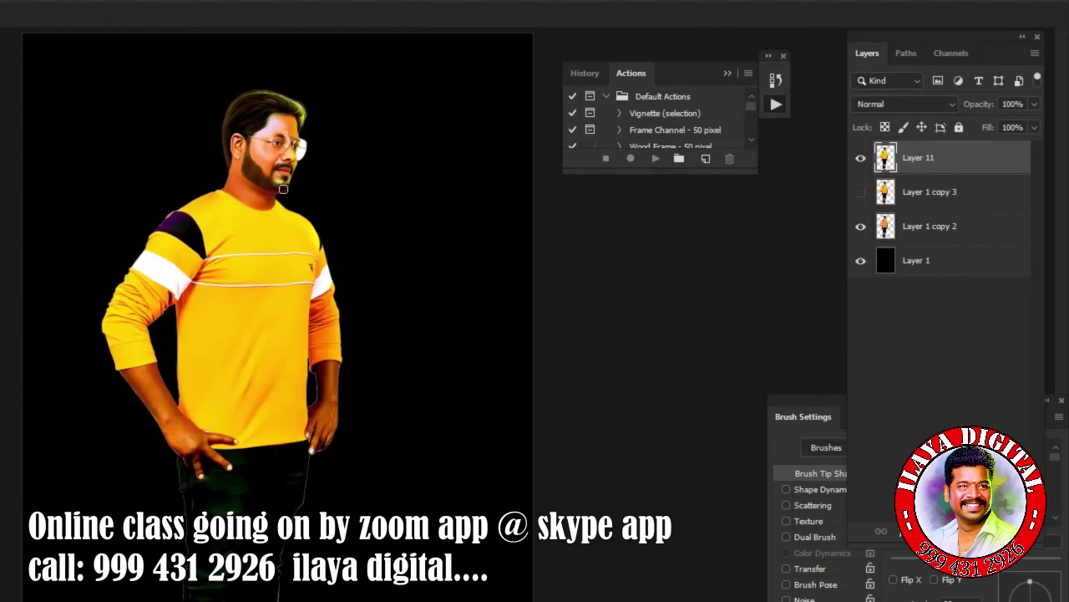
left_click(443, 326)
left_click(670, 427)
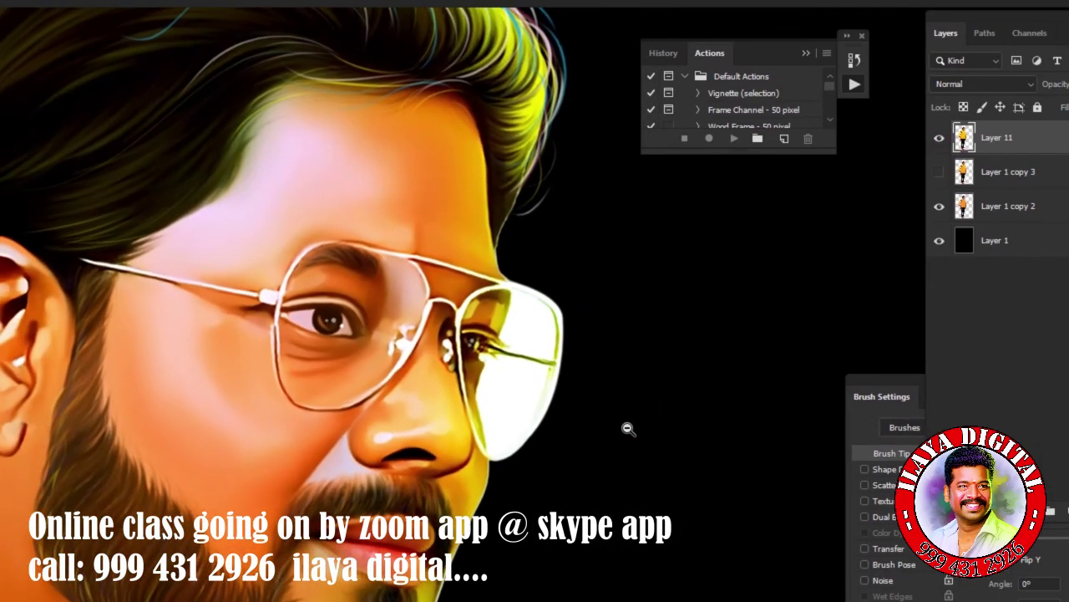
key("b")
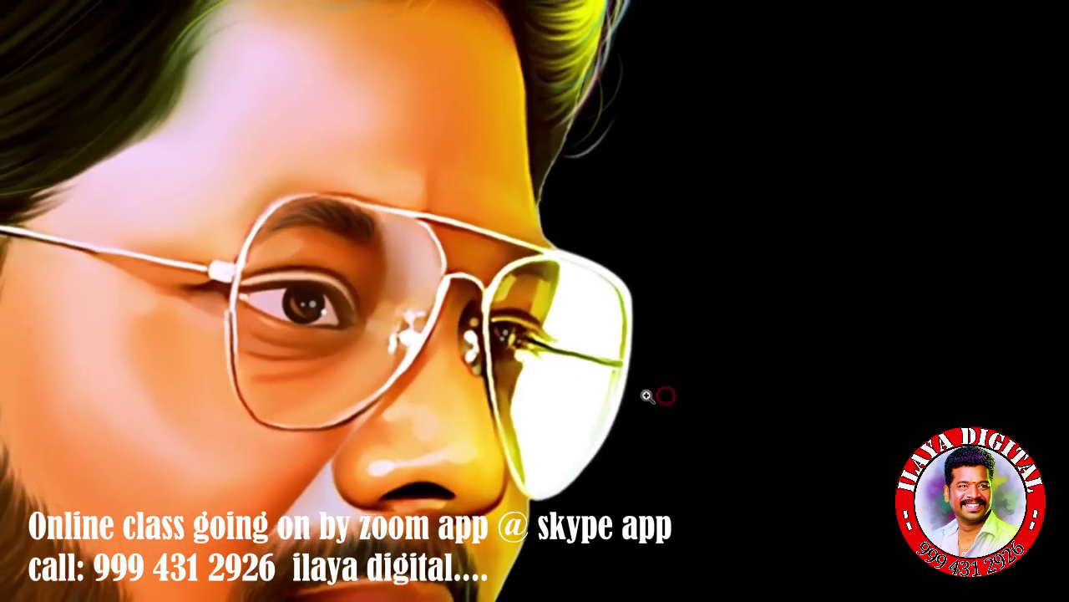